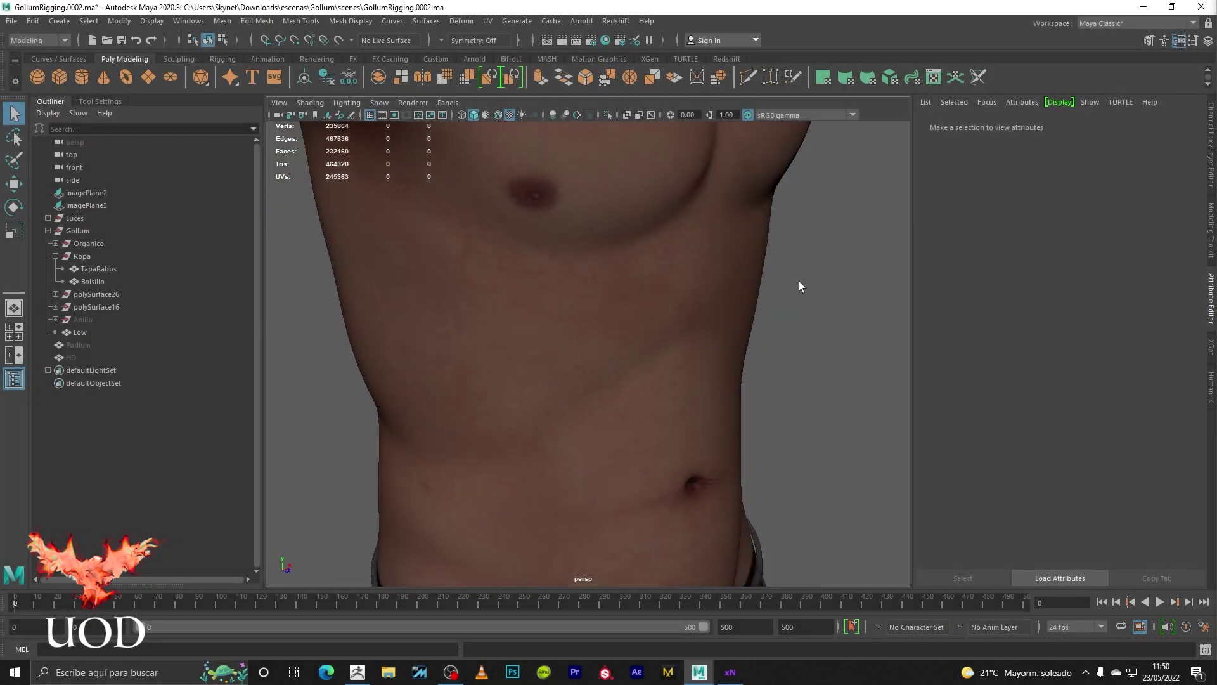
- Inspect the textured body from the chest down past the thighs and knees to the feet
mouse_move(816, 306)
alt+mouse_down()
mouse_move(516, 389)
mouse_move(693, 367)
mouse_move(516, 361)
alt+mouse_up()
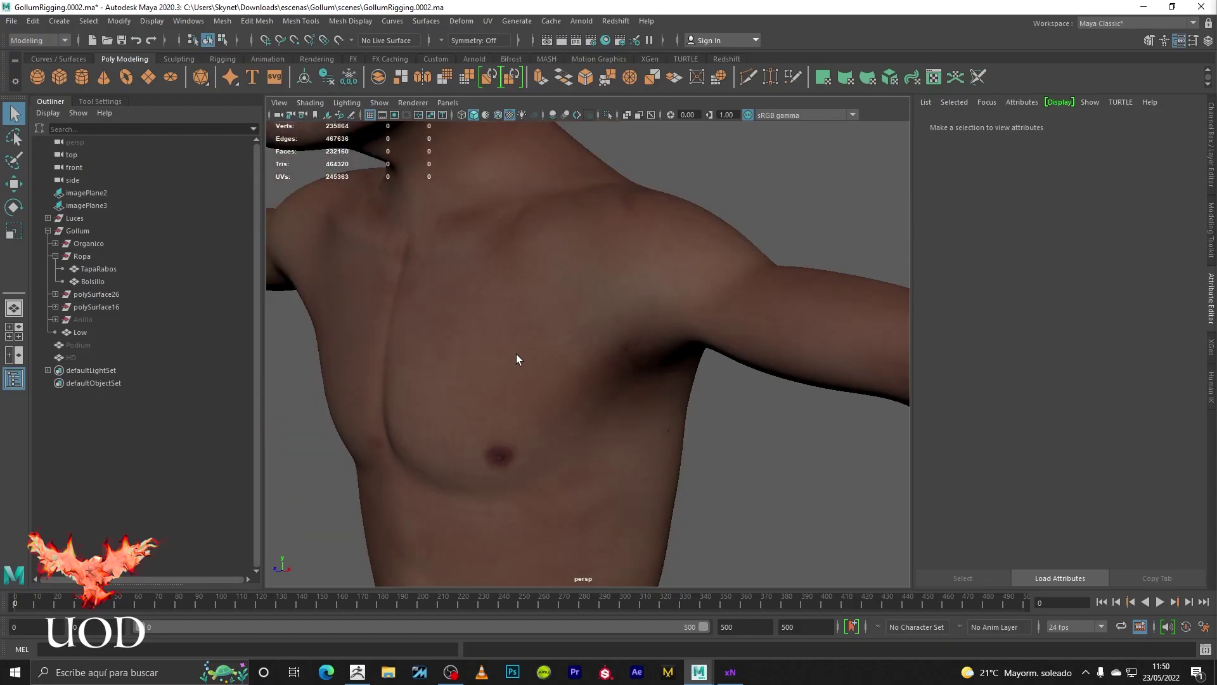
mouse_move(516, 354)
alt+middle_down()
mouse_move(594, 347)
mouse_move(696, 304)
alt+middle_up()
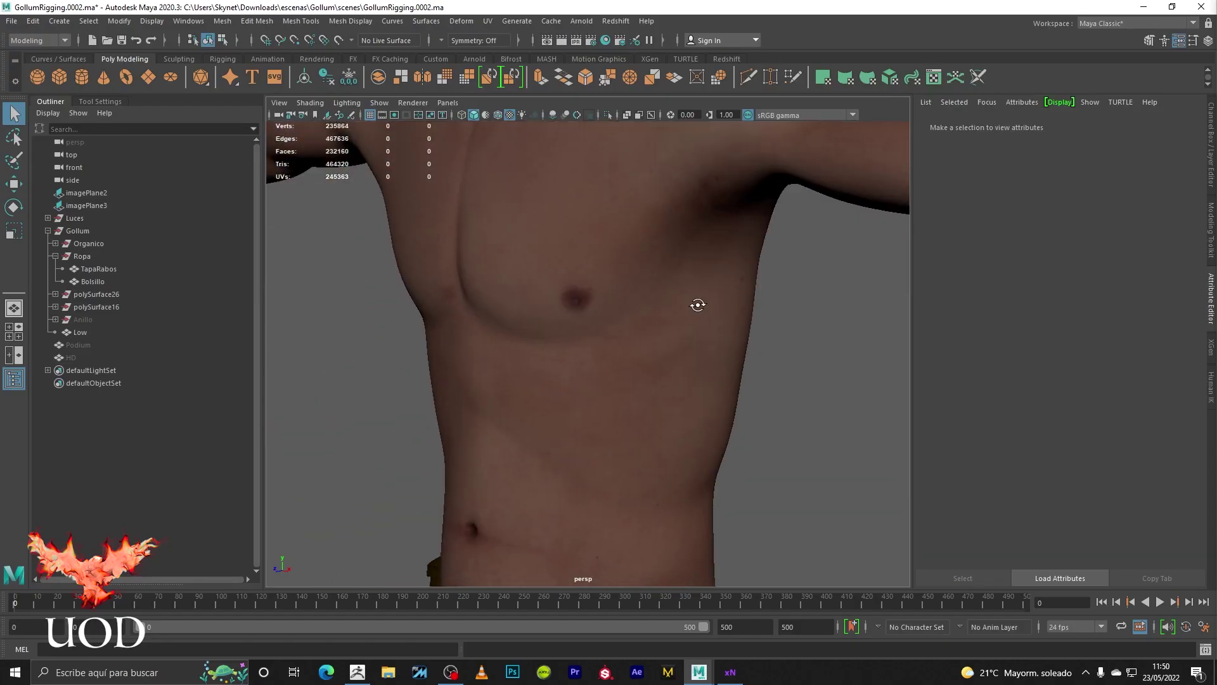
mouse_move(695, 372)
alt+middle_down()
mouse_move(608, 370)
mouse_move(686, 124)
mouse_move(668, 260)
alt+middle_up()
mouse_move(668, 261)
alt+mouse_down()
mouse_move(598, 304)
mouse_move(755, 300)
mouse_move(563, 277)
mouse_move(590, 313)
alt+mouse_up()
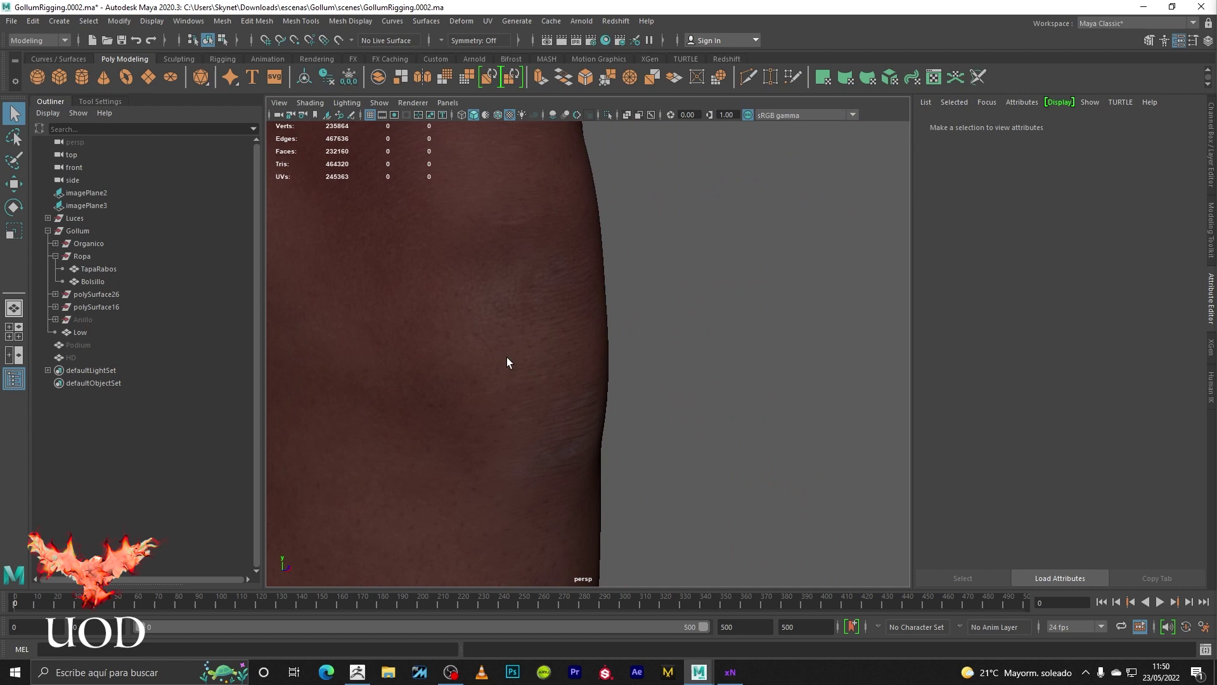
scroll(503, 355, down, 3)
scroll(502, 353, down, 3)
alt+middle_drag(501, 356, 599, 353)
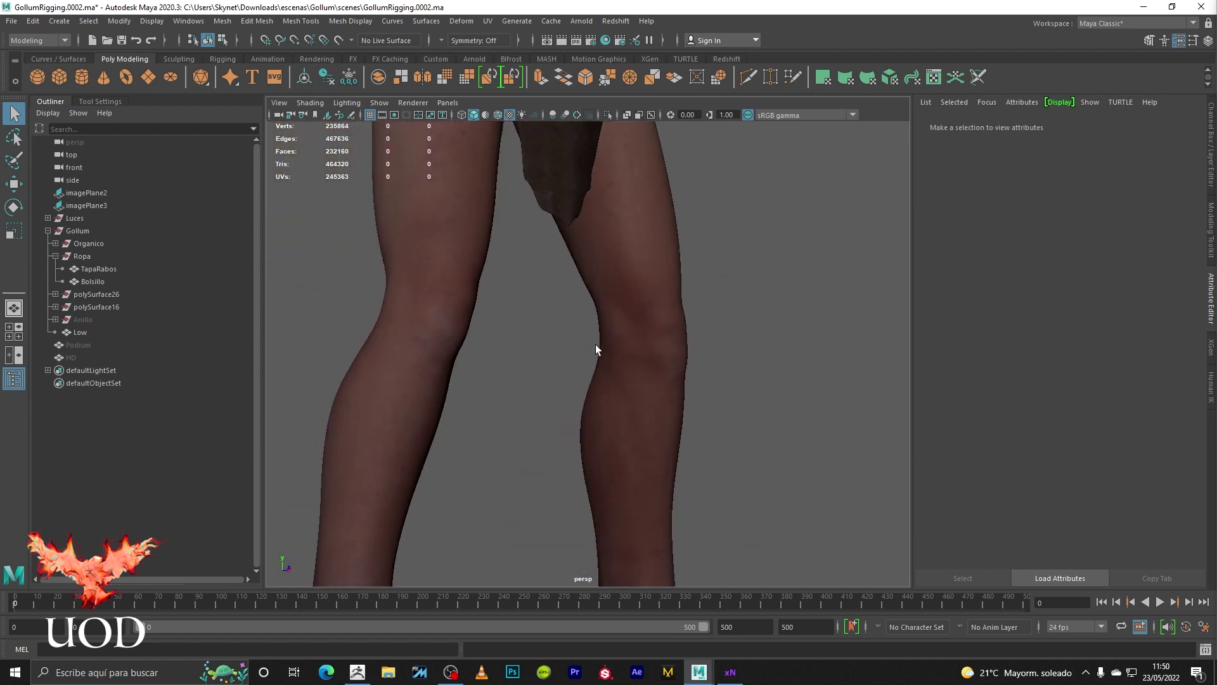
mouse_move(497, 418)
alt+mouse_down()
mouse_move(555, 190)
mouse_move(573, 330)
mouse_move(494, 372)
mouse_move(557, 201)
alt+mouse_up()
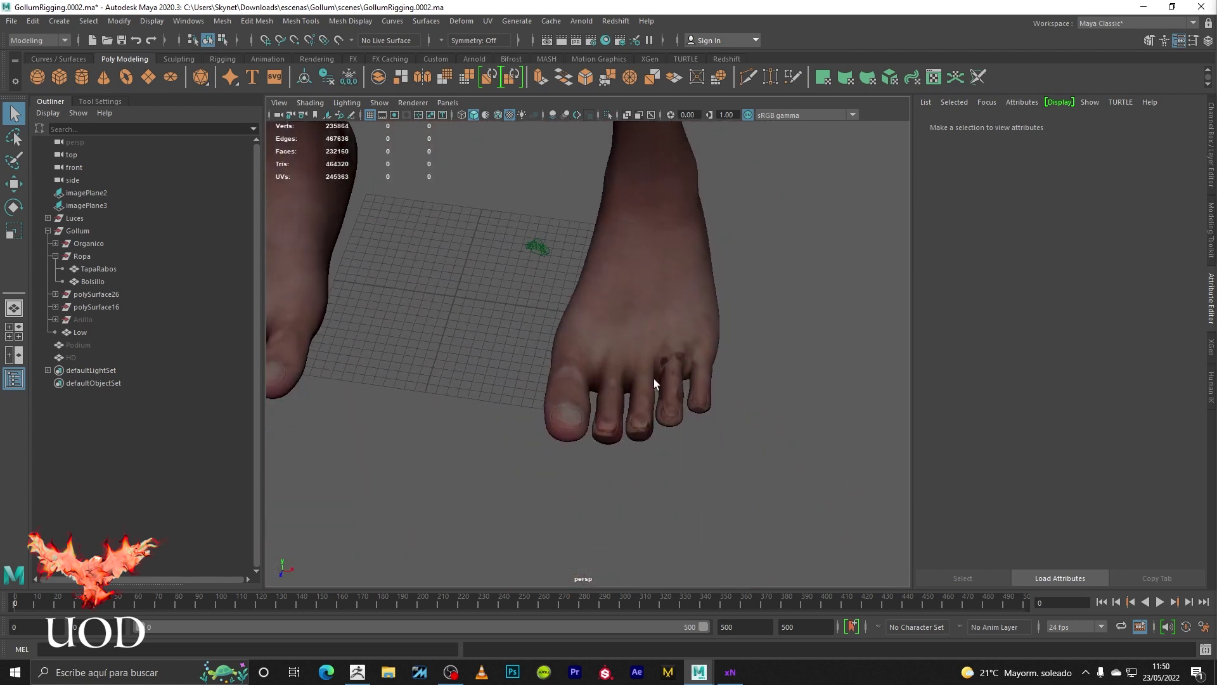
- Zoom in on the hand and fingertips, then orbit to see the arm, head and shoulder
alt+right_drag(653, 378, 476, 457)
alt+middle_drag(475, 456, 577, 421)
alt+right_drag(576, 420, 701, 332)
alt+drag(701, 331, 645, 325)
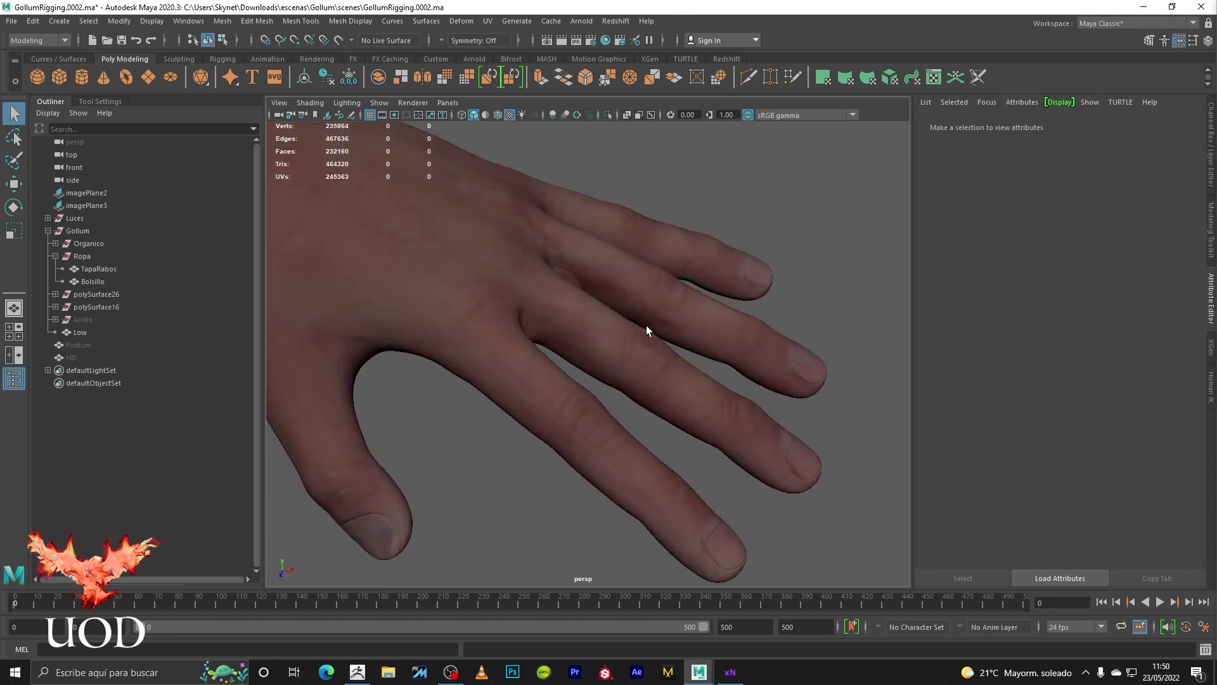
alt+right_drag(646, 325, 679, 383)
mouse_move(680, 383)
alt+middle_down()
mouse_move(490, 318)
mouse_move(864, 416)
mouse_move(591, 324)
mouse_move(610, 343)
alt+middle_up()
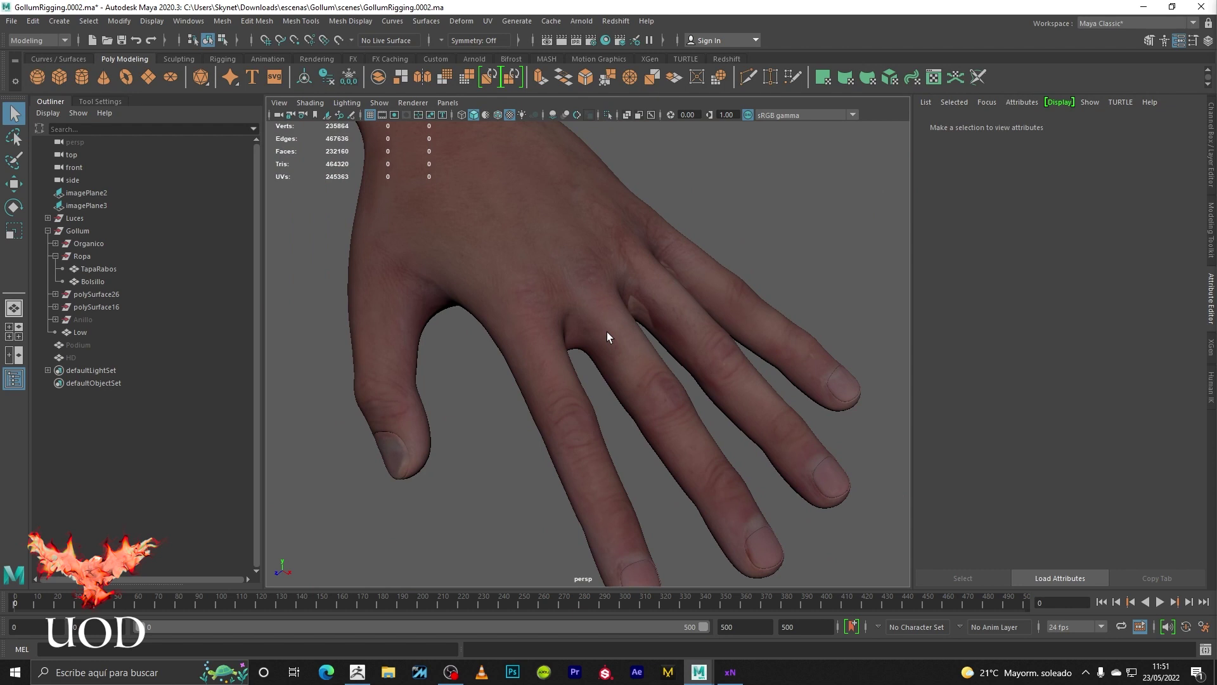
scroll(596, 298, down, 3)
scroll(596, 298, down, 2)
mouse_move(596, 298)
alt+mouse_down()
mouse_move(596, 334)
mouse_move(611, 316)
mouse_move(579, 218)
mouse_move(589, 378)
mouse_move(597, 285)
alt+mouse_up()
mouse_move(597, 285)
alt+middle_down()
mouse_move(563, 489)
mouse_move(595, 231)
mouse_move(622, 500)
alt+middle_up()
scroll(622, 476, up, 5)
- Examine the palm, the back of the hand and the elbow bend up close
mouse_move(621, 459)
alt+mouse_down()
mouse_move(644, 436)
mouse_move(466, 328)
alt+mouse_up()
alt+middle_drag(466, 351, 617, 350)
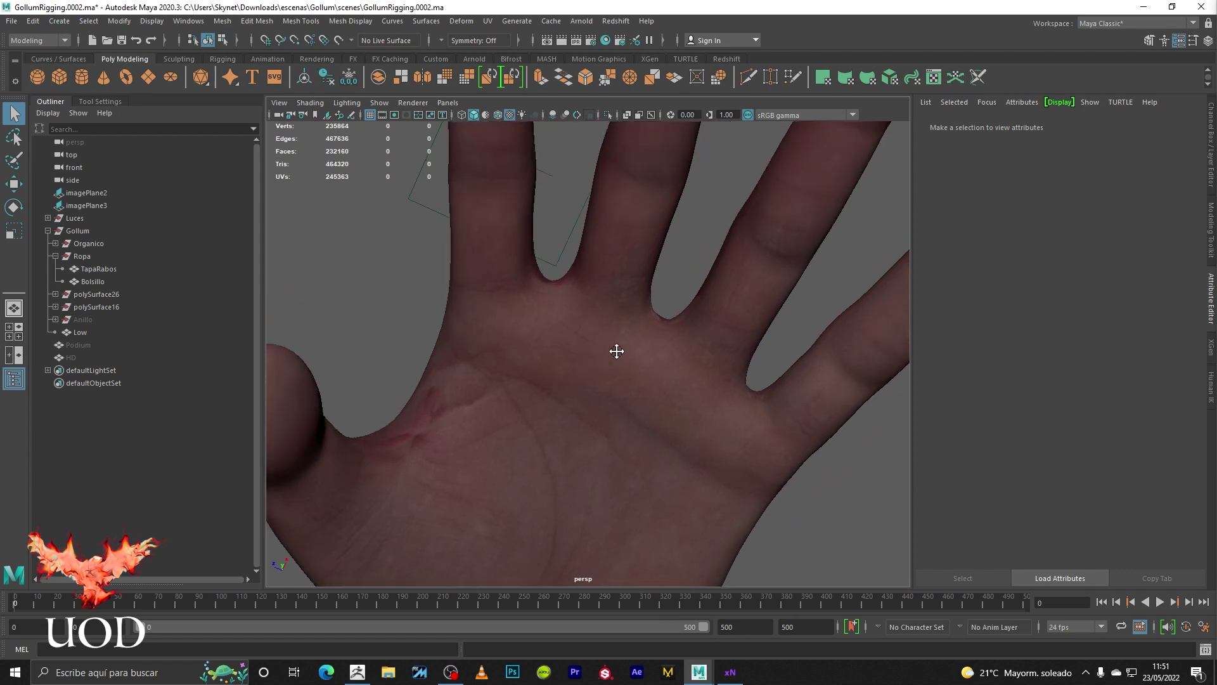
scroll(657, 348, up, 3)
alt+drag(657, 348, 647, 334)
scroll(626, 279, down, 2)
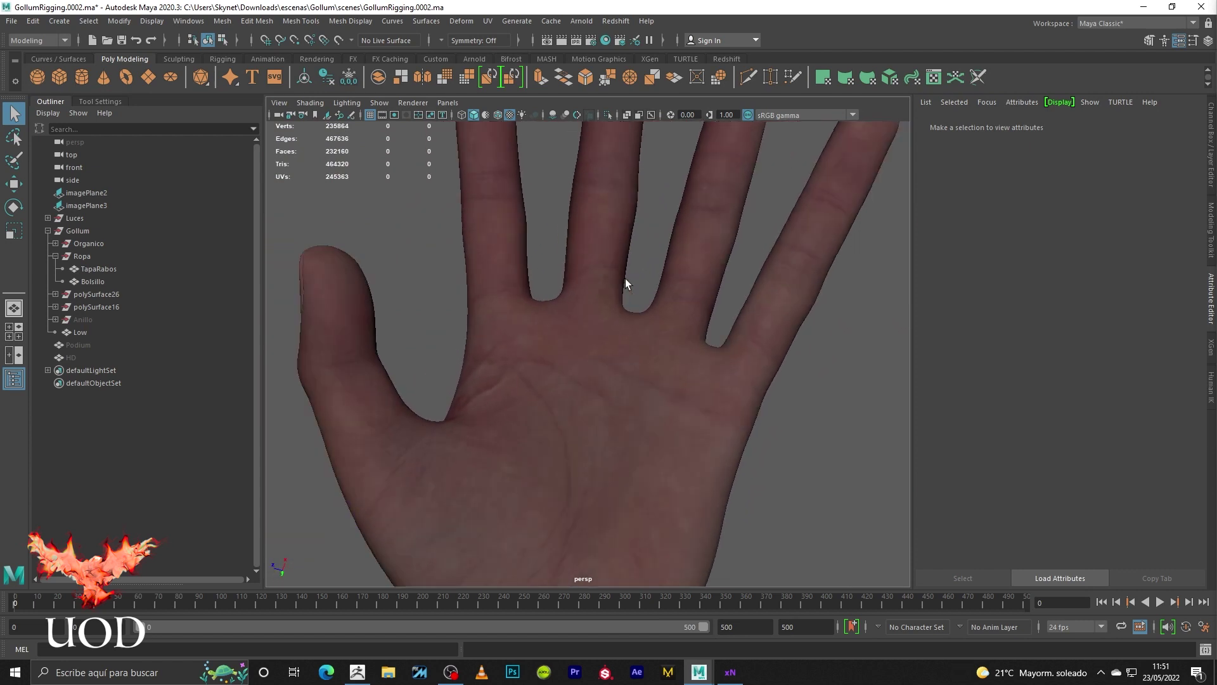
scroll(626, 279, down, 2)
scroll(625, 279, down, 2)
mouse_move(625, 279)
alt+mouse_down()
mouse_move(608, 305)
mouse_move(633, 336)
mouse_move(508, 375)
mouse_move(470, 435)
alt+mouse_up()
mouse_move(469, 434)
alt+middle_down()
mouse_move(374, 369)
mouse_move(759, 378)
mouse_move(424, 342)
mouse_move(471, 353)
alt+middle_up()
mouse_move(471, 353)
alt+mouse_down()
mouse_move(634, 417)
mouse_move(591, 310)
alt+mouse_up()
- Select and deselect the Low mesh, then inspect the forearm and armpit crease
click(591, 311)
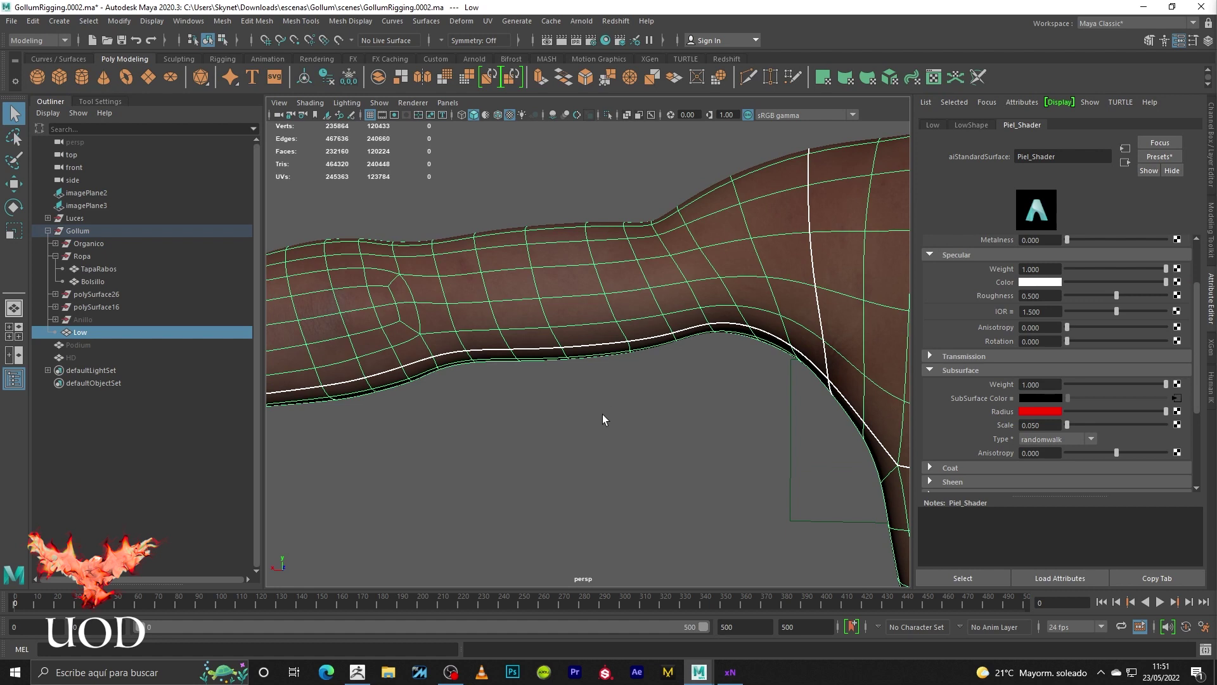
click(603, 416)
scroll(616, 381, up, 3)
mouse_move(617, 381)
alt+mouse_down()
mouse_move(644, 380)
mouse_move(650, 315)
mouse_move(687, 228)
mouse_move(689, 239)
alt+mouse_up()
mouse_move(690, 239)
alt+middle_down()
mouse_move(731, 253)
mouse_move(500, 290)
mouse_move(530, 316)
alt+middle_up()
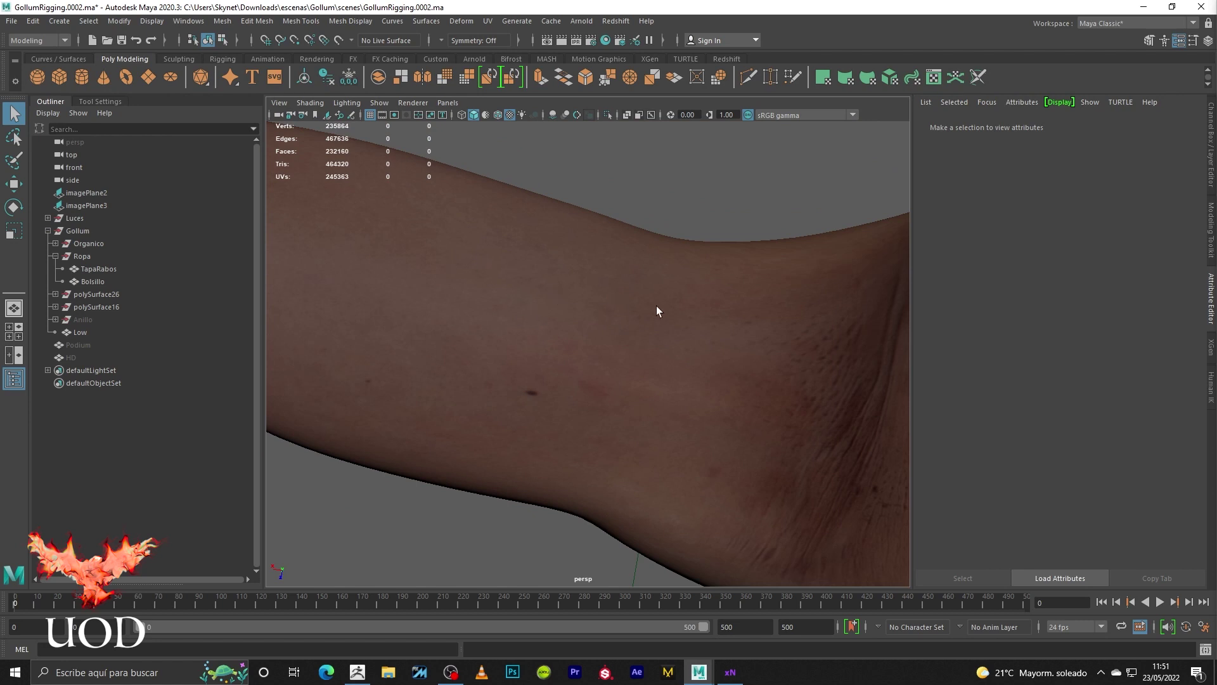
alt+middle_drag(707, 307, 516, 239)
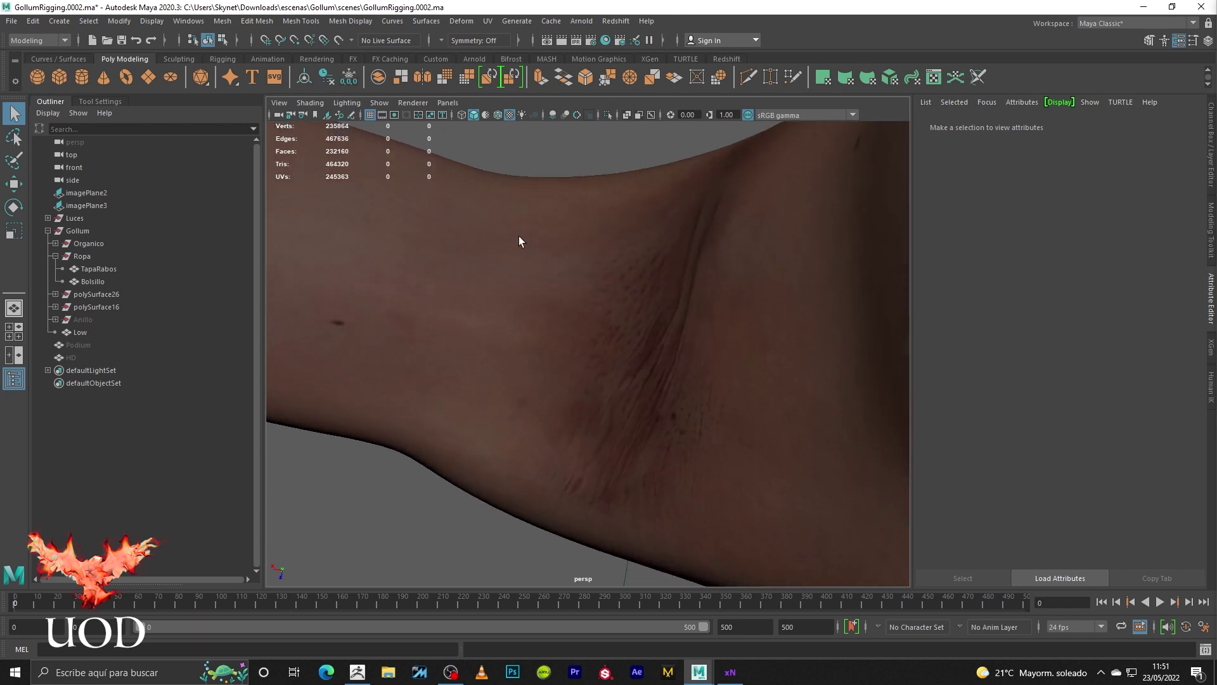
alt+drag(516, 239, 670, 317)
alt+middle_drag(670, 318, 621, 356)
alt+right_drag(622, 355, 622, 309)
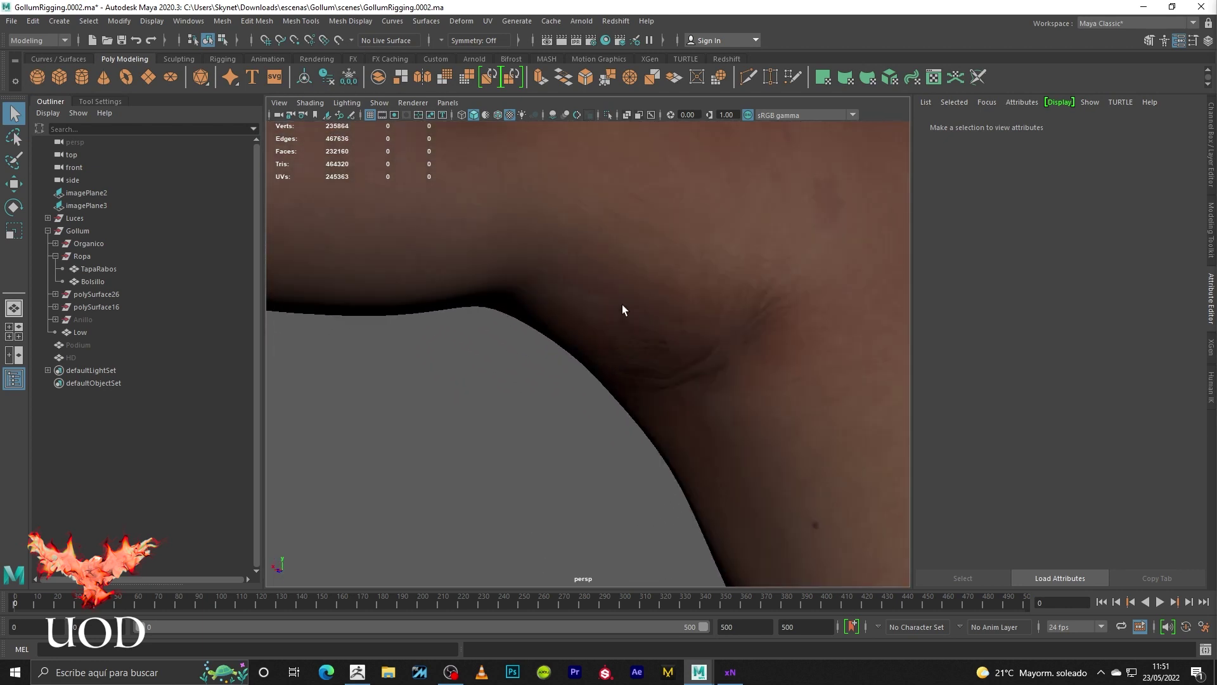
alt+drag(622, 309, 649, 317)
key(5)
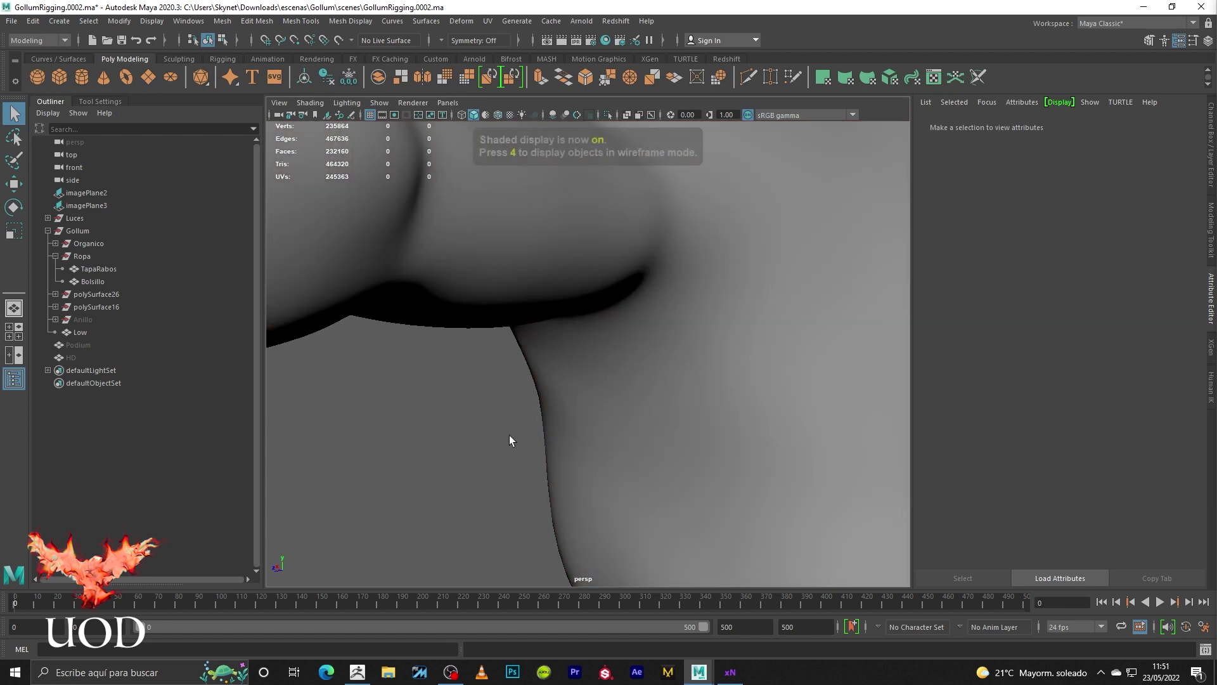
scroll(500, 369, down, 5)
scroll(497, 385, down, 5)
alt+drag(497, 384, 666, 383)
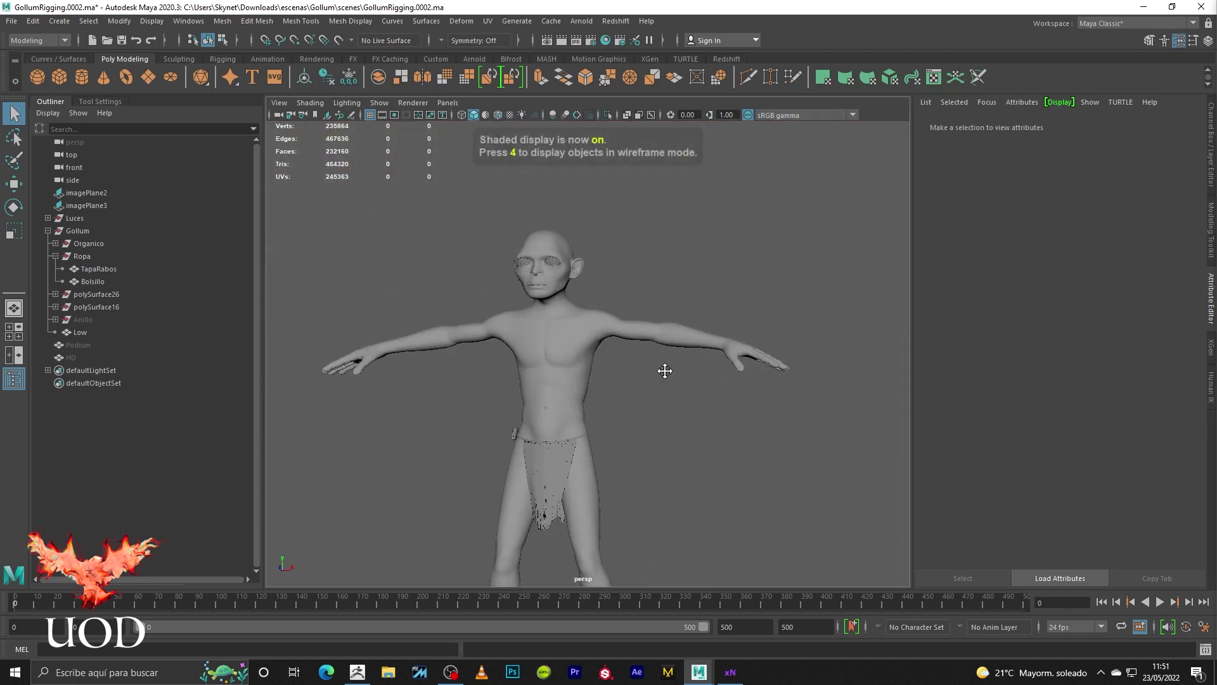
scroll(663, 372, up, 3)
alt+drag(753, 379, 660, 299)
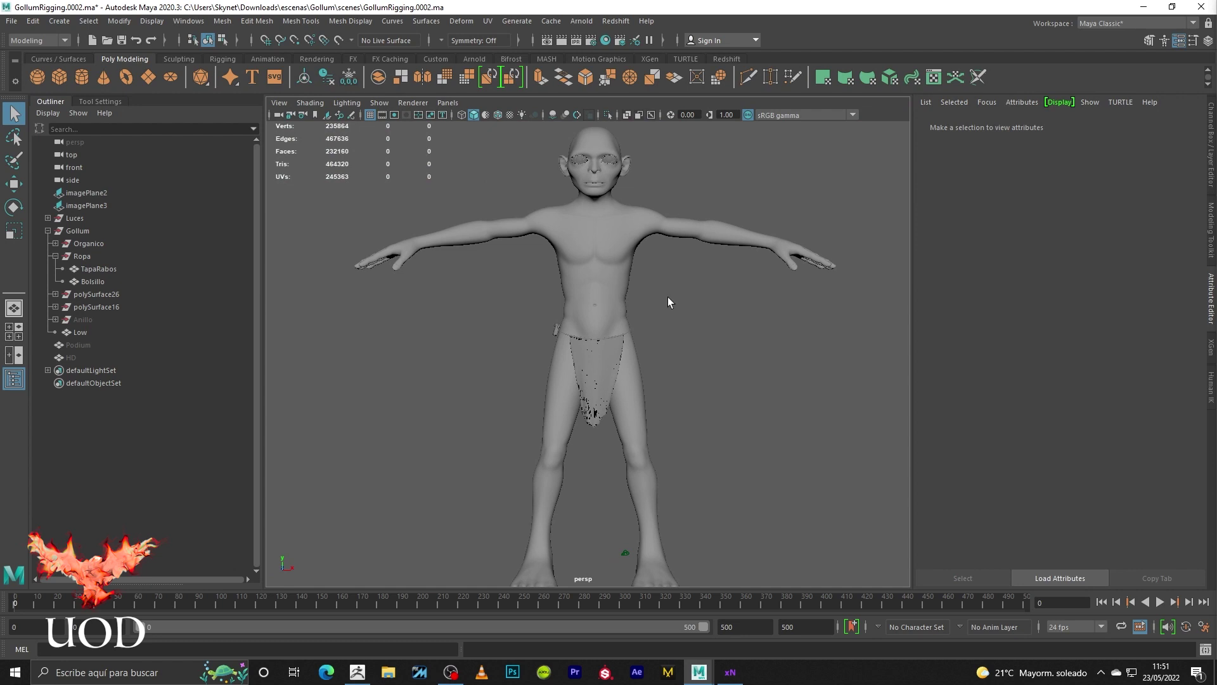
scroll(622, 328, down, 2)
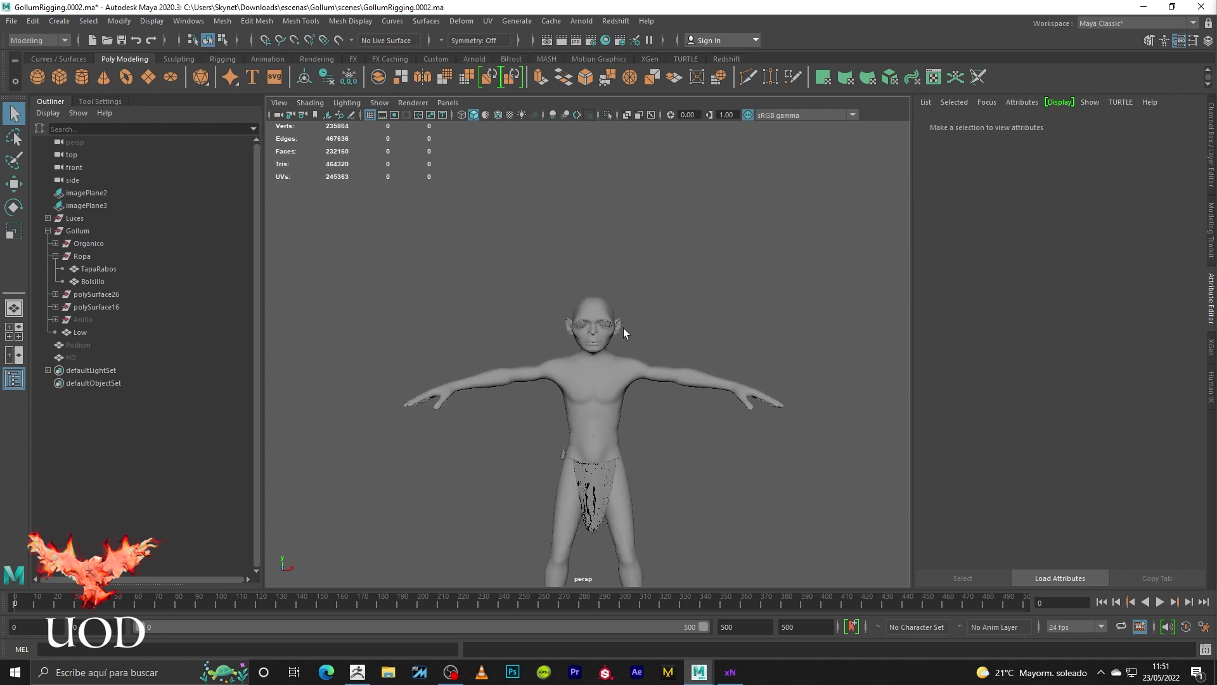
scroll(644, 288, up, 8)
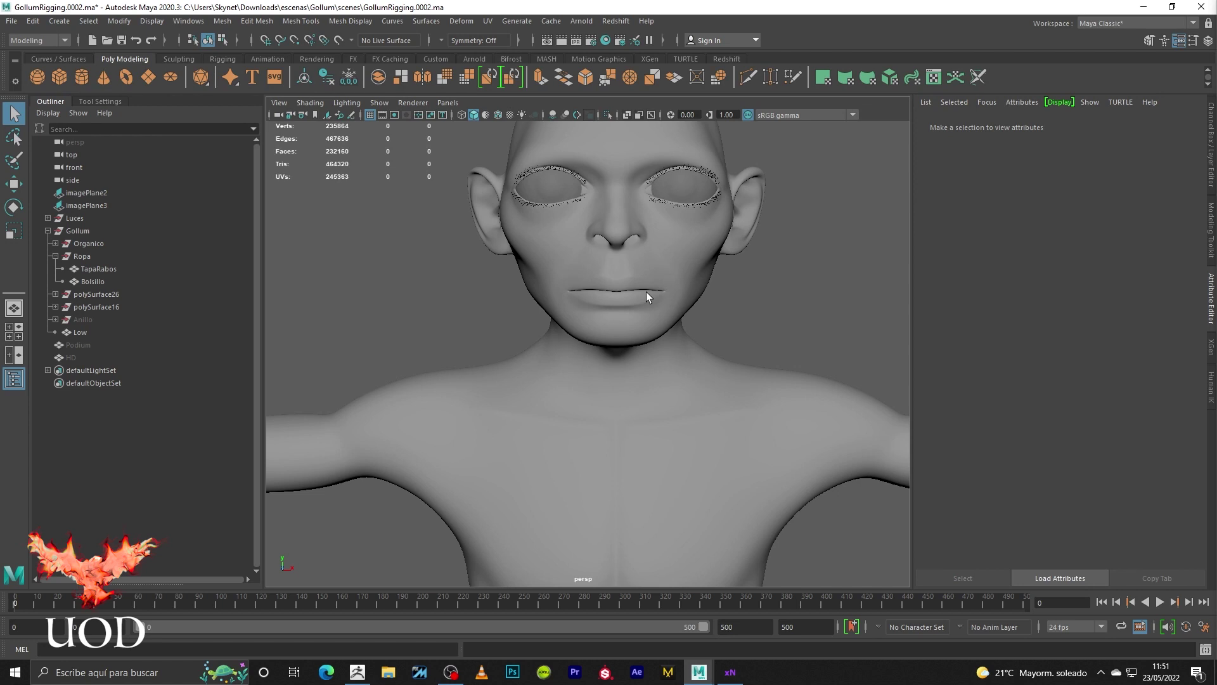
key(6)
mouse_move(549, 299)
alt+mouse_down()
mouse_move(557, 344)
mouse_move(584, 348)
mouse_move(606, 333)
mouse_move(523, 294)
mouse_move(690, 293)
mouse_move(625, 293)
mouse_move(663, 450)
alt+mouse_up()
alt+middle_drag(663, 451, 614, 246)
mouse_move(613, 252)
alt+mouse_down()
mouse_move(641, 291)
mouse_move(584, 335)
mouse_move(522, 340)
mouse_move(679, 374)
mouse_move(687, 344)
mouse_move(540, 335)
alt+mouse_up()
key(5)
scroll(540, 335, up, 5)
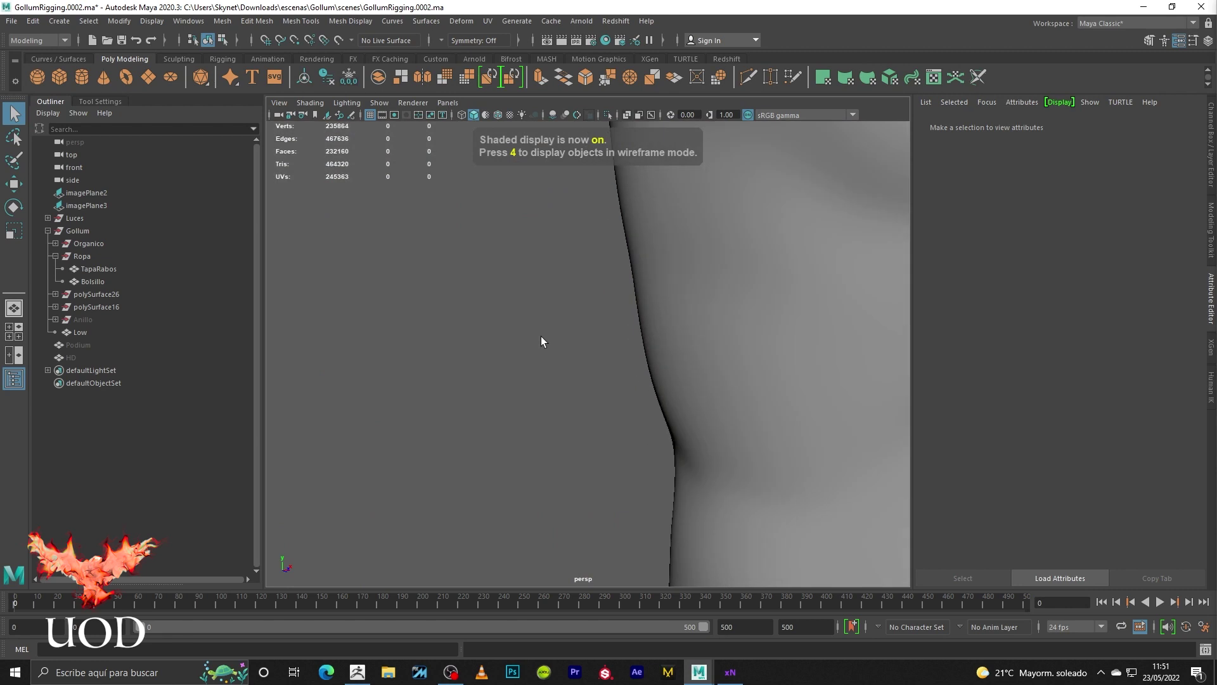
scroll(541, 340, down, 5)
scroll(541, 340, down, 2)
scroll(629, 394, down, 3)
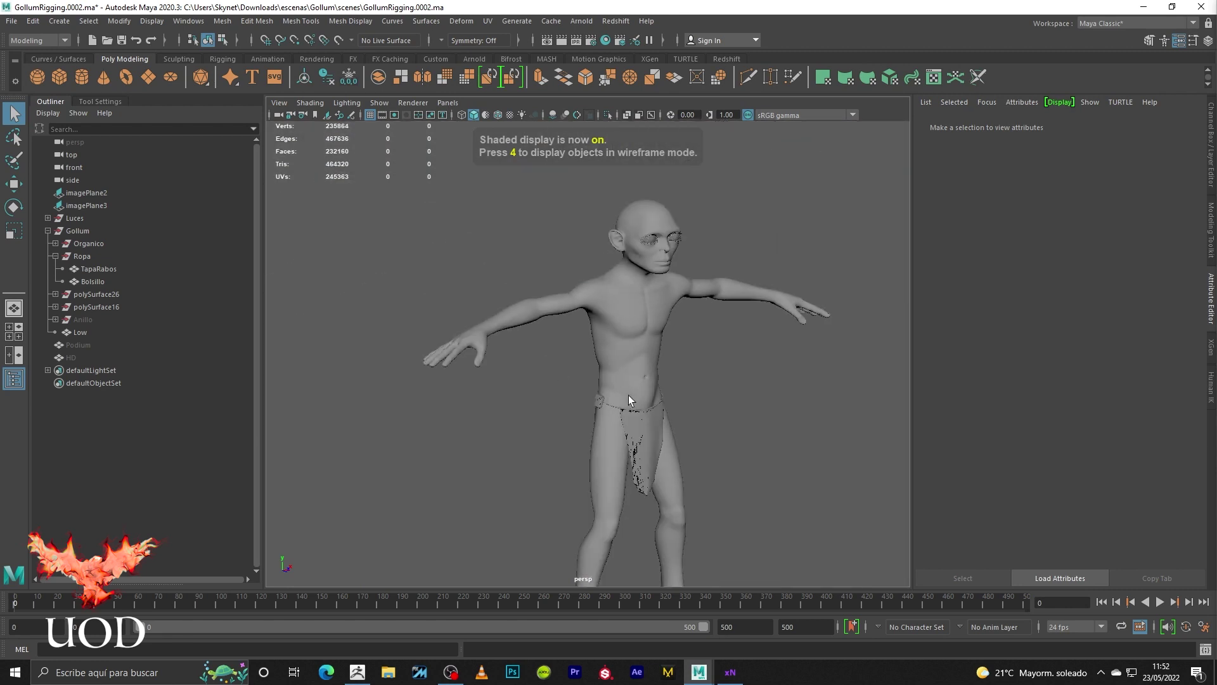
mouse_move(629, 395)
alt+mouse_down()
mouse_move(763, 353)
mouse_move(707, 342)
mouse_move(677, 418)
alt+mouse_up()
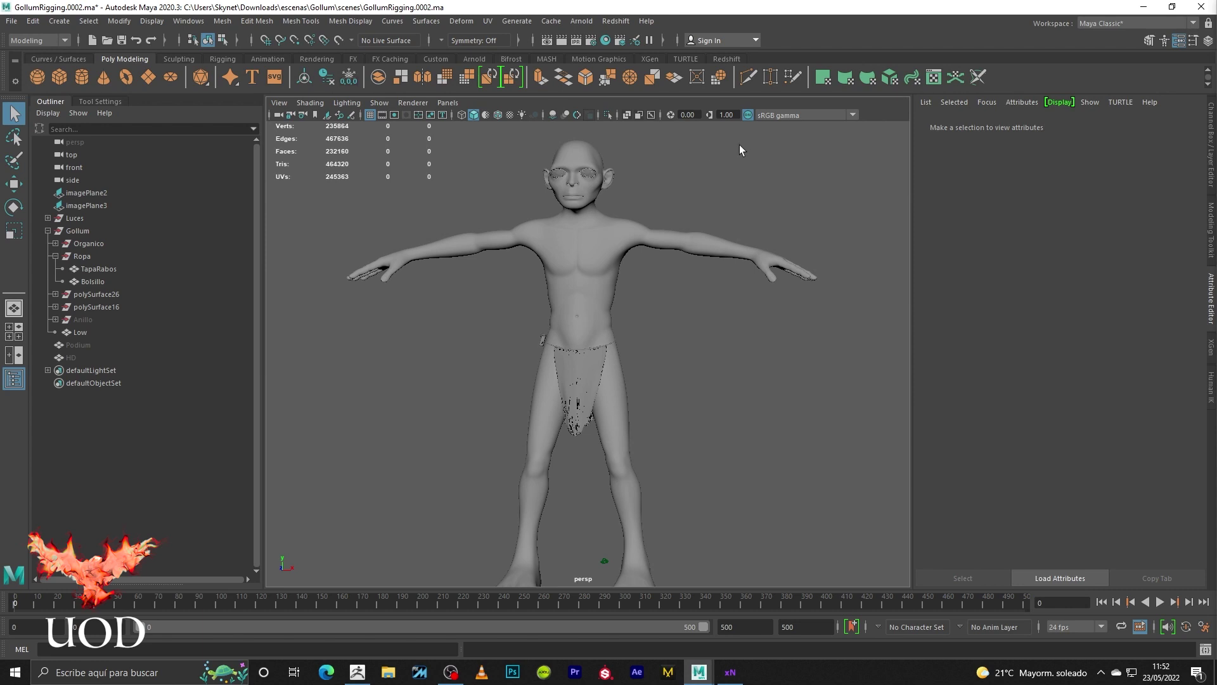
- Unhide the HD body mesh and isolate it in the viewport
click(70, 357)
key(h)
click(770, 378)
click(657, 277)
click(606, 116)
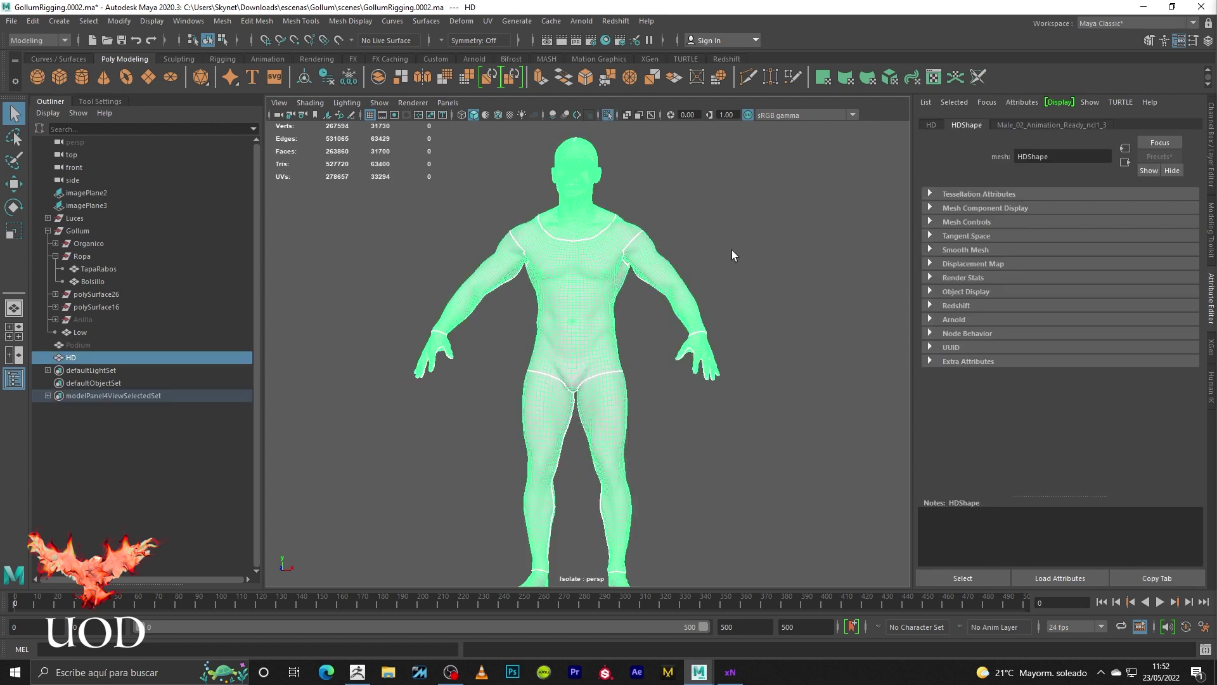
click(732, 249)
mouse_move(777, 278)
alt+mouse_down()
mouse_move(606, 296)
mouse_move(644, 306)
mouse_move(831, 296)
mouse_move(816, 287)
alt+mouse_up()
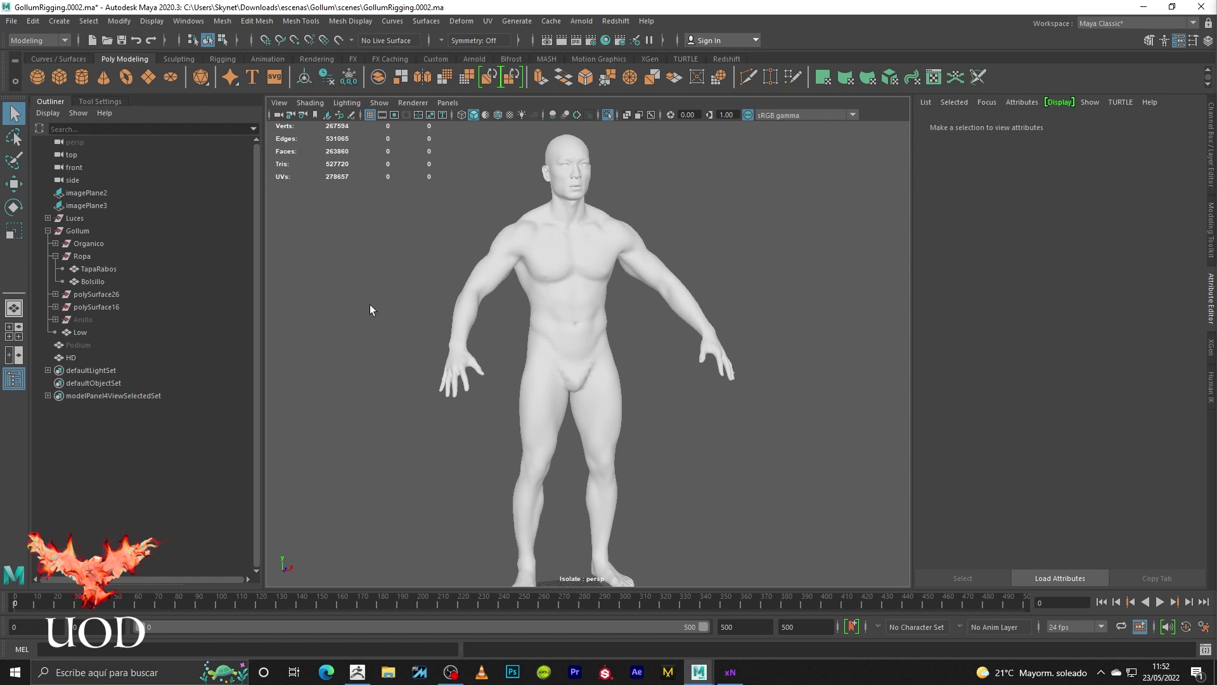
- Check the HD mesh's UV layout full-screen, framed on the 0–1 UV square
click(610, 241)
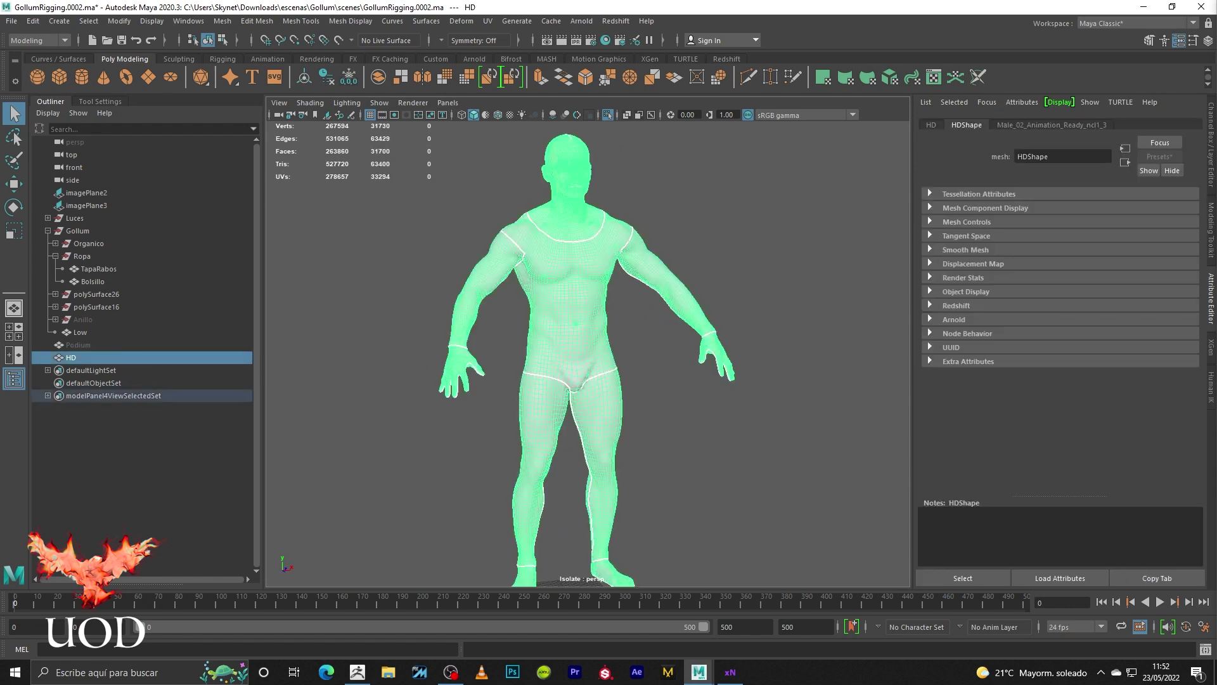
double_click(635, 137)
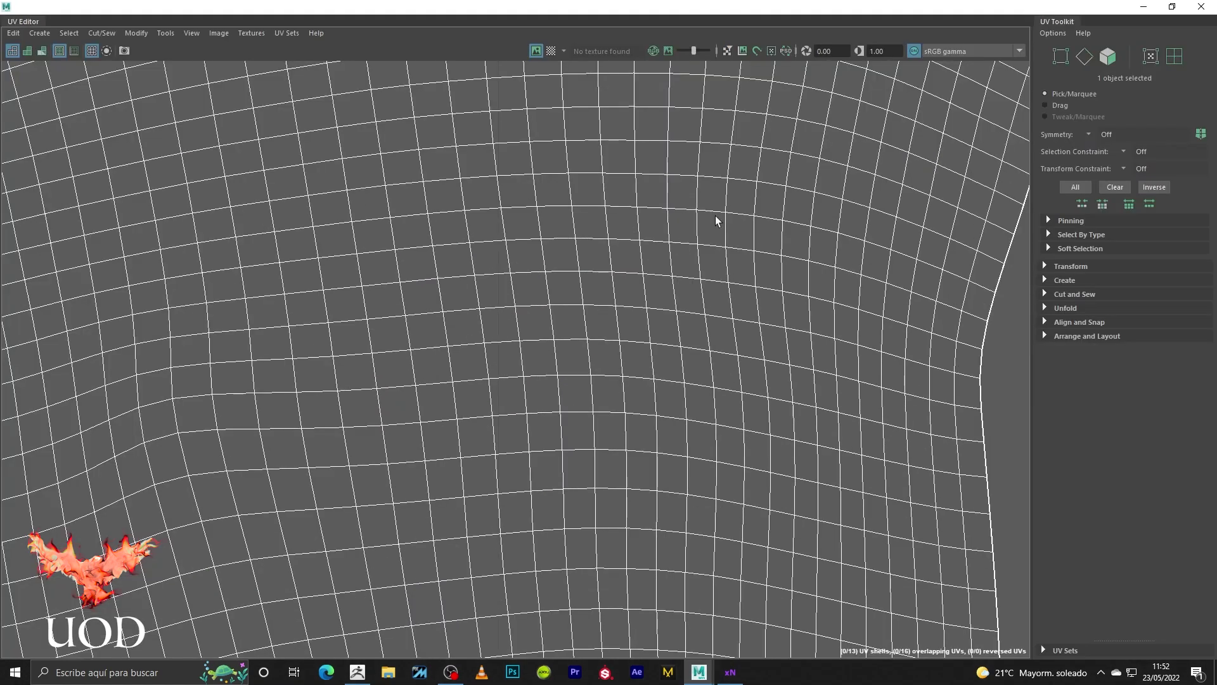
scroll(760, 255, down, 10)
alt+middle_drag(404, 89, 477, 316)
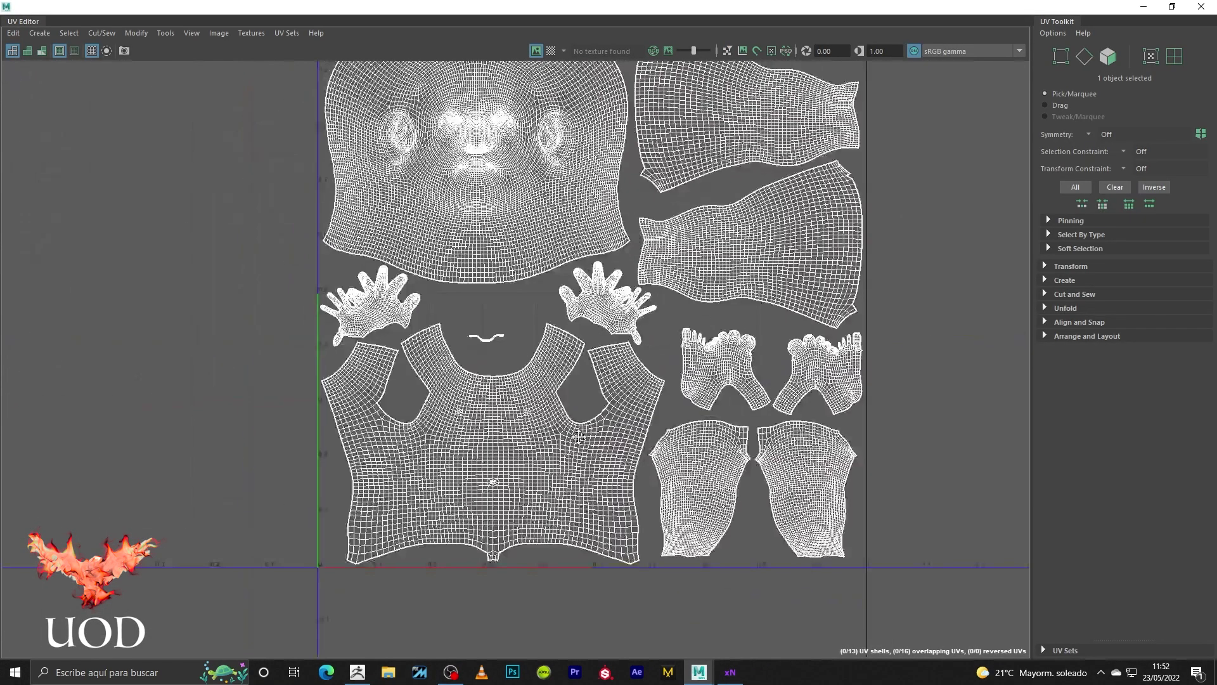
double_click(589, 8)
- Exit isolation, select the Low body mesh and bring up its UV layout over the skin texture
click(686, 207)
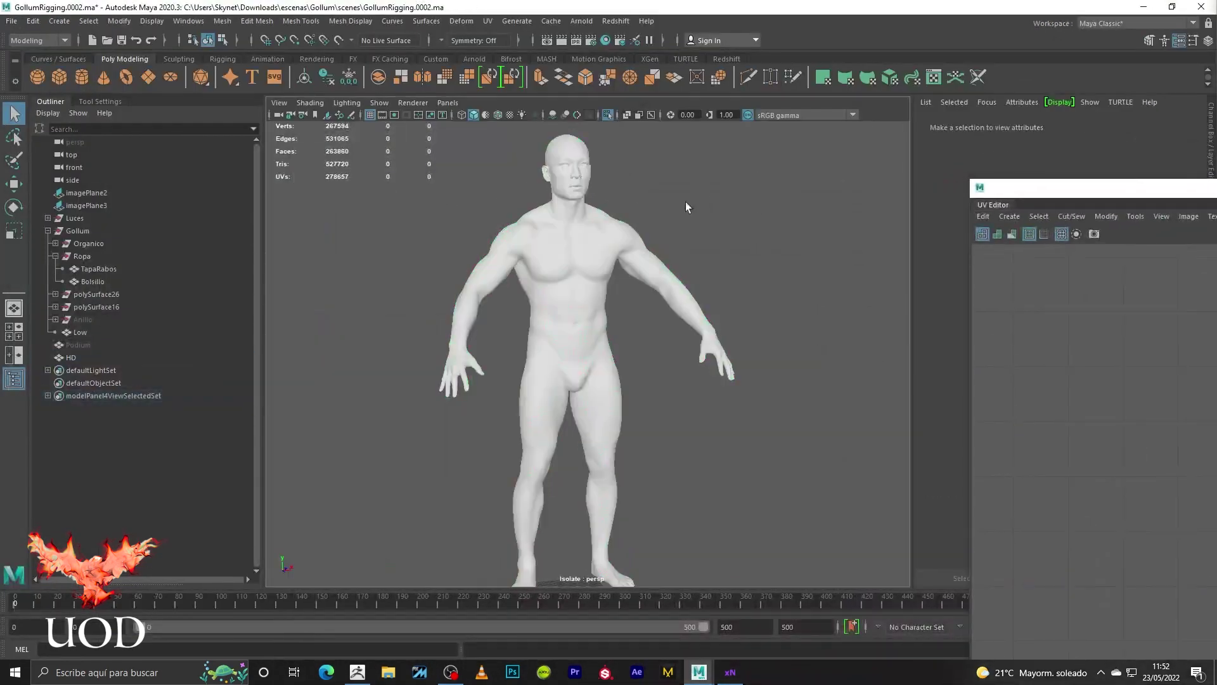
click(597, 213)
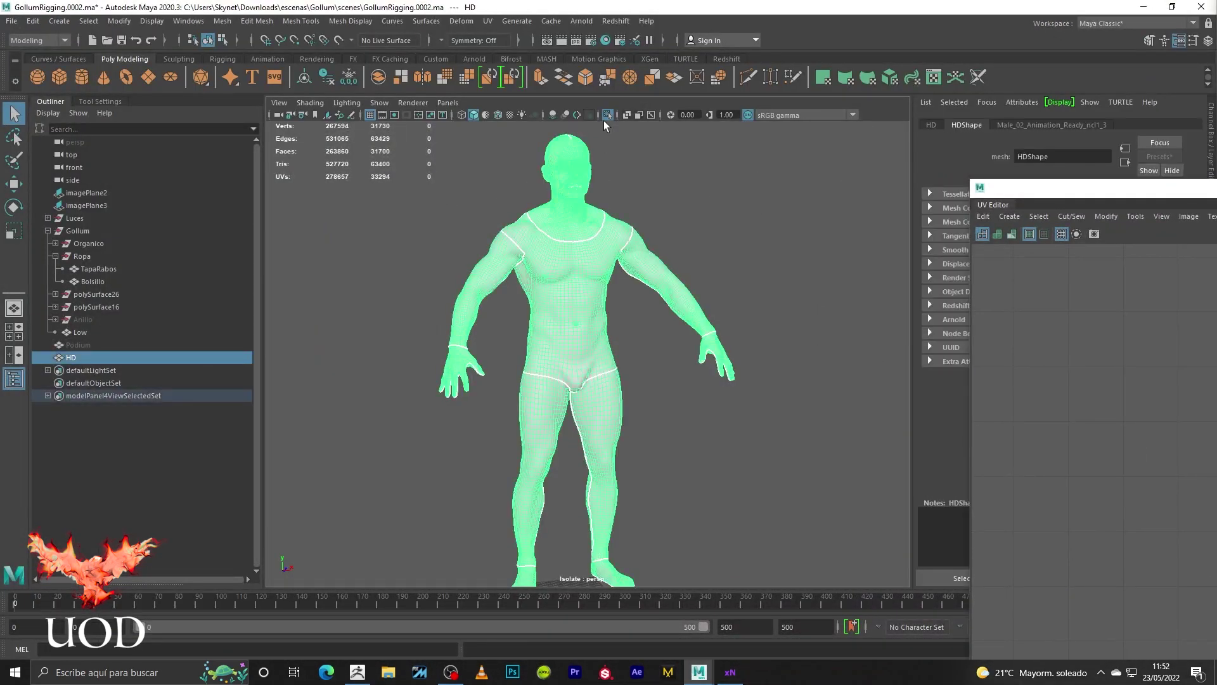
click(607, 115)
click(704, 212)
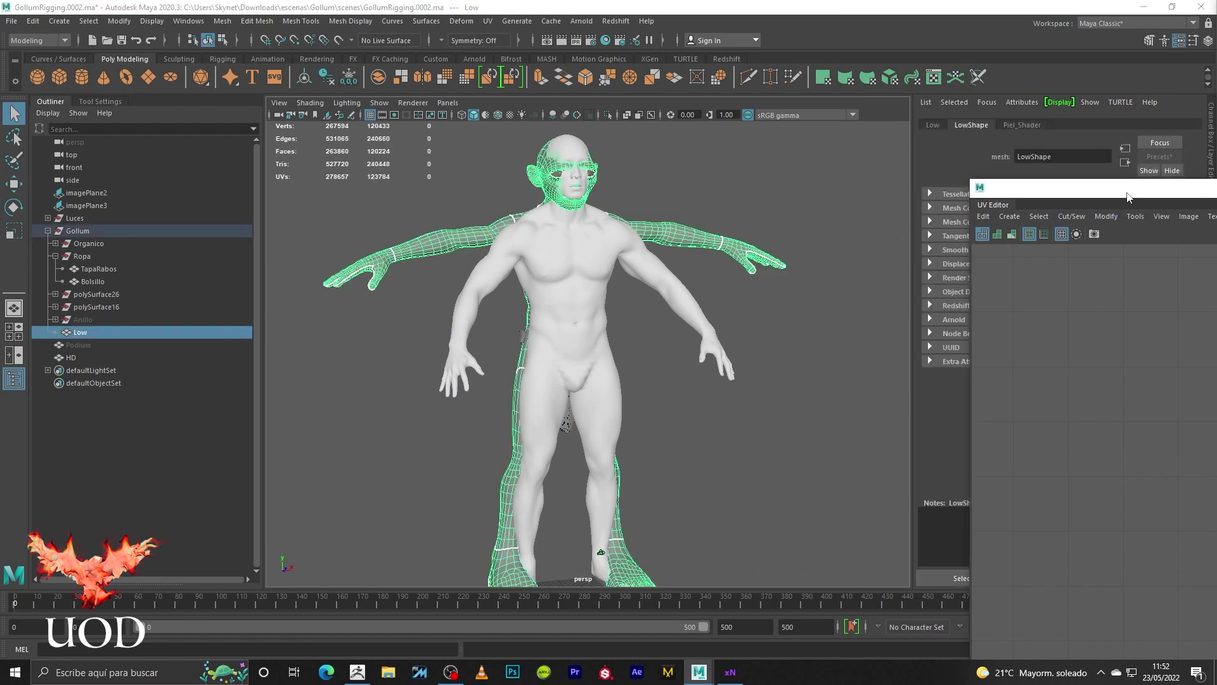
drag(1127, 192, 388, 83)
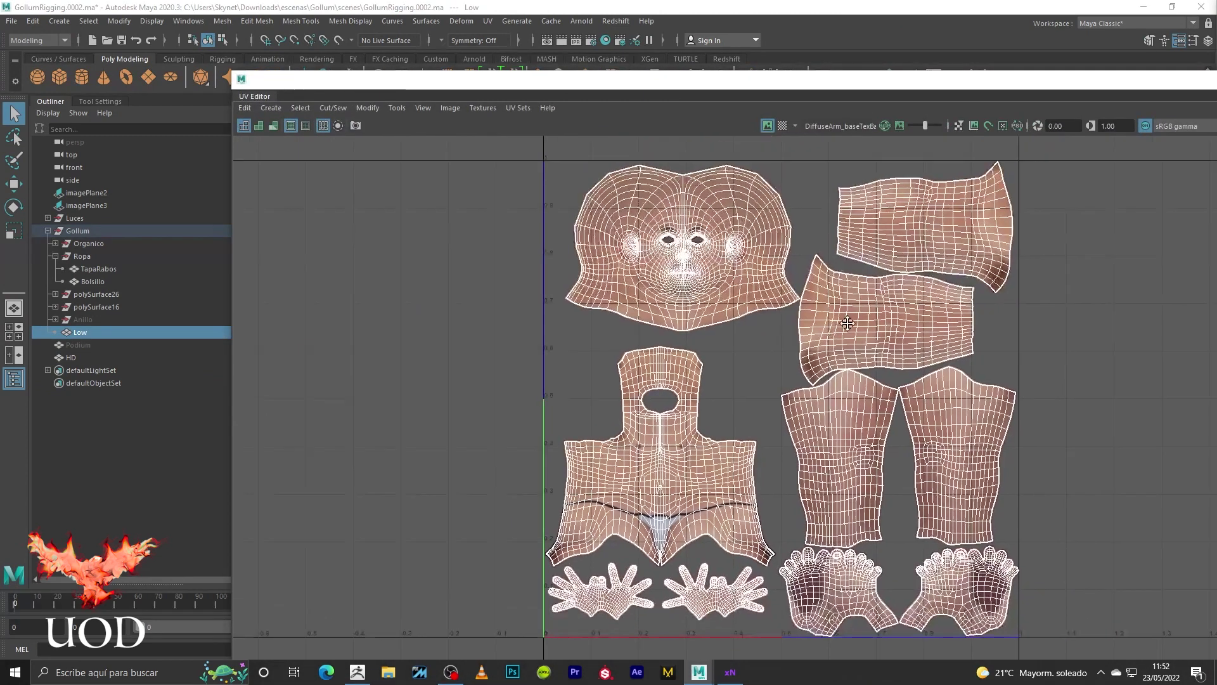
scroll(847, 323, down, 1)
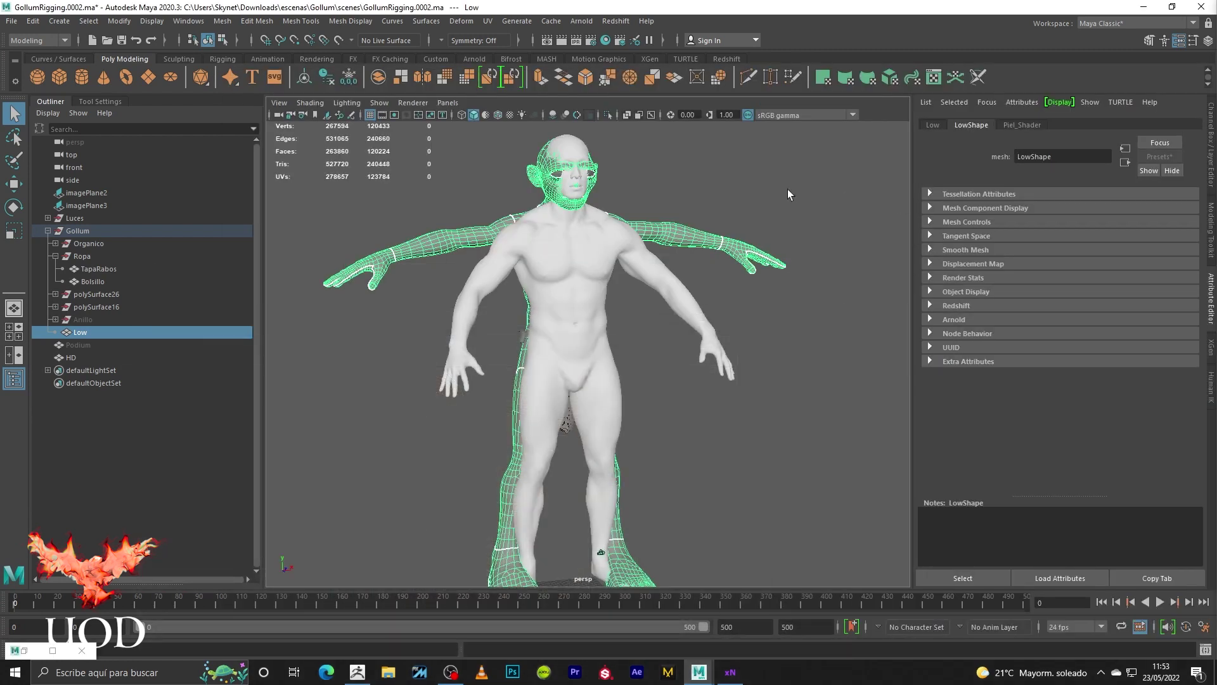
- Close the UV Editor and switch the viewport to textured shading with key 6
click(787, 189)
mouse_move(610, 300)
alt+mouse_down()
mouse_move(709, 373)
mouse_move(540, 360)
alt+mouse_up()
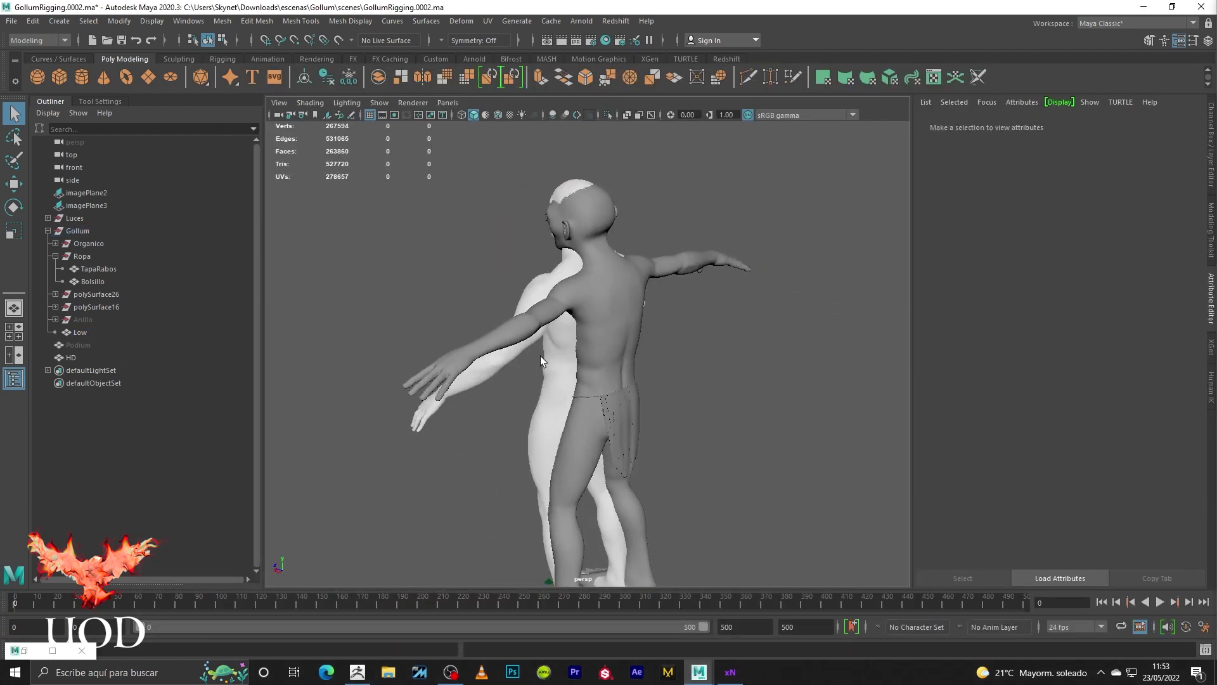
key(6)
scroll(649, 341, down, 5)
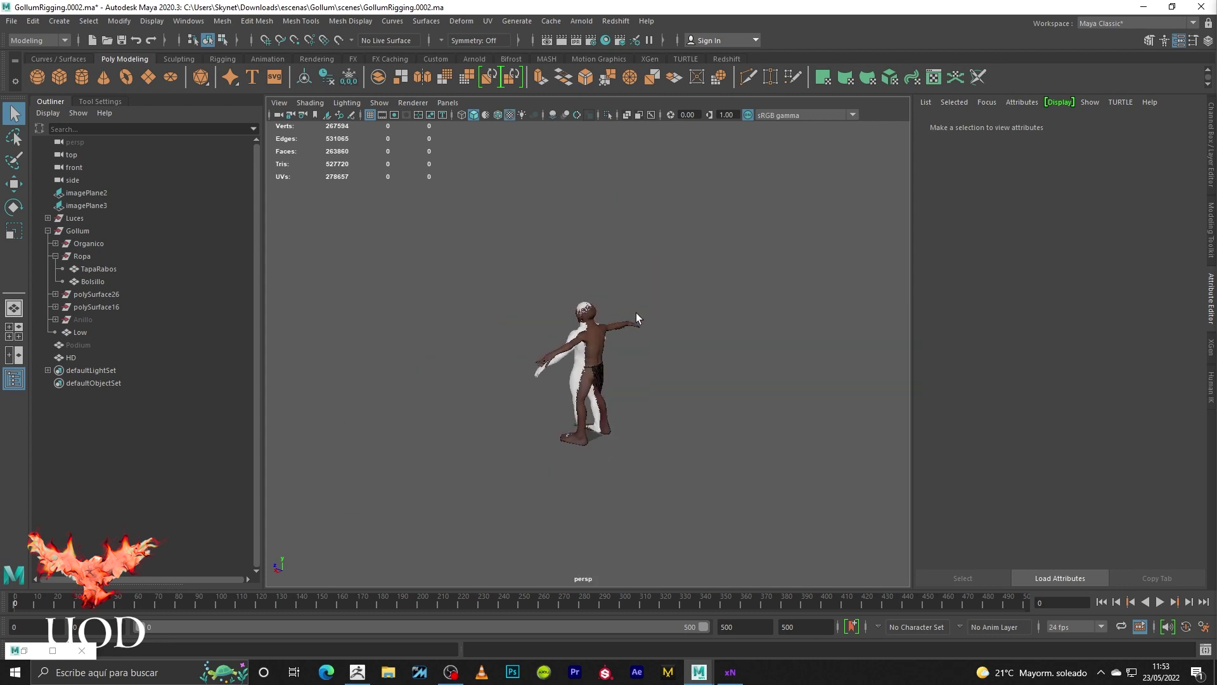
scroll(637, 313, up, 6)
scroll(665, 352, up, 5)
scroll(714, 389, up, 3)
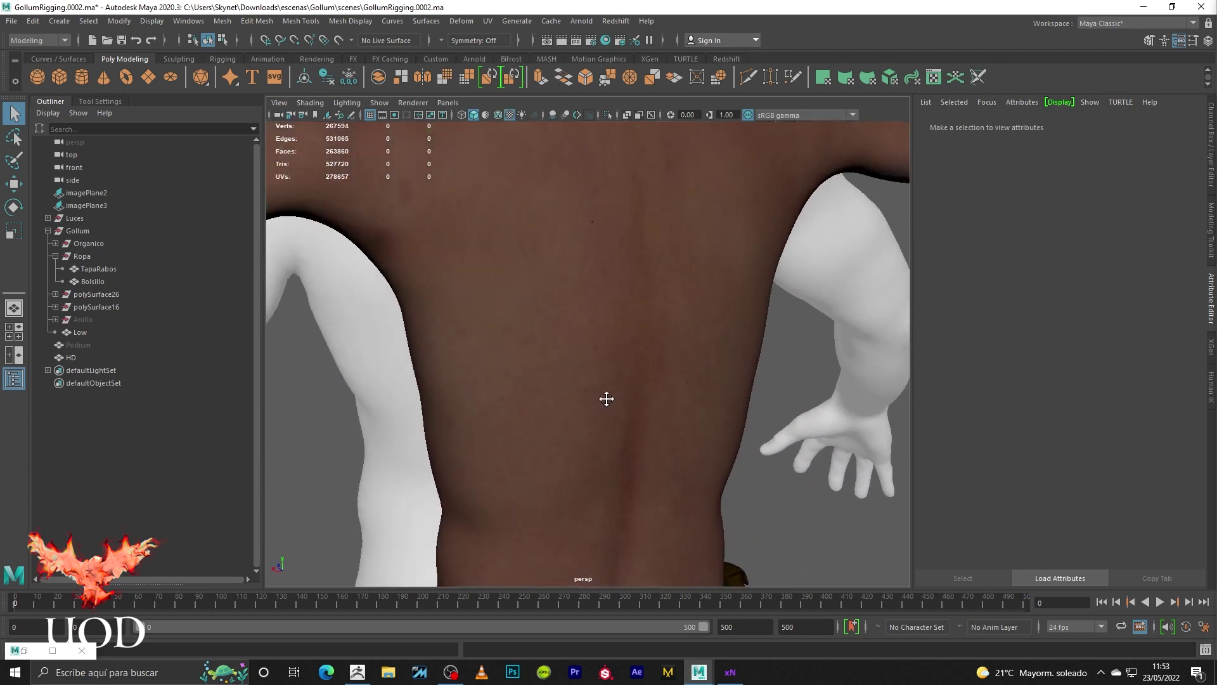
scroll(606, 400, up, 4)
scroll(652, 354, down, 3)
scroll(651, 353, down, 4)
- Orbit to the character's front and select the HD body mesh
alt+drag(652, 353, 846, 348)
scroll(694, 341, up, 3)
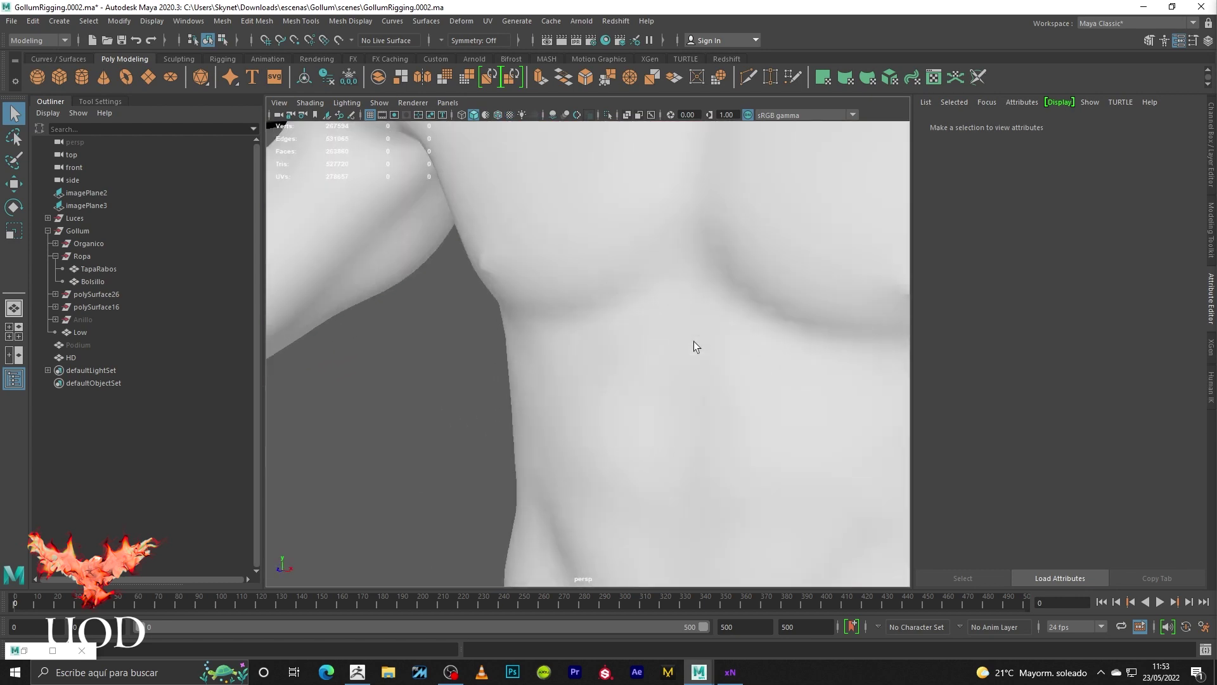
scroll(698, 333, down, 5)
scroll(698, 333, down, 3)
click(642, 339)
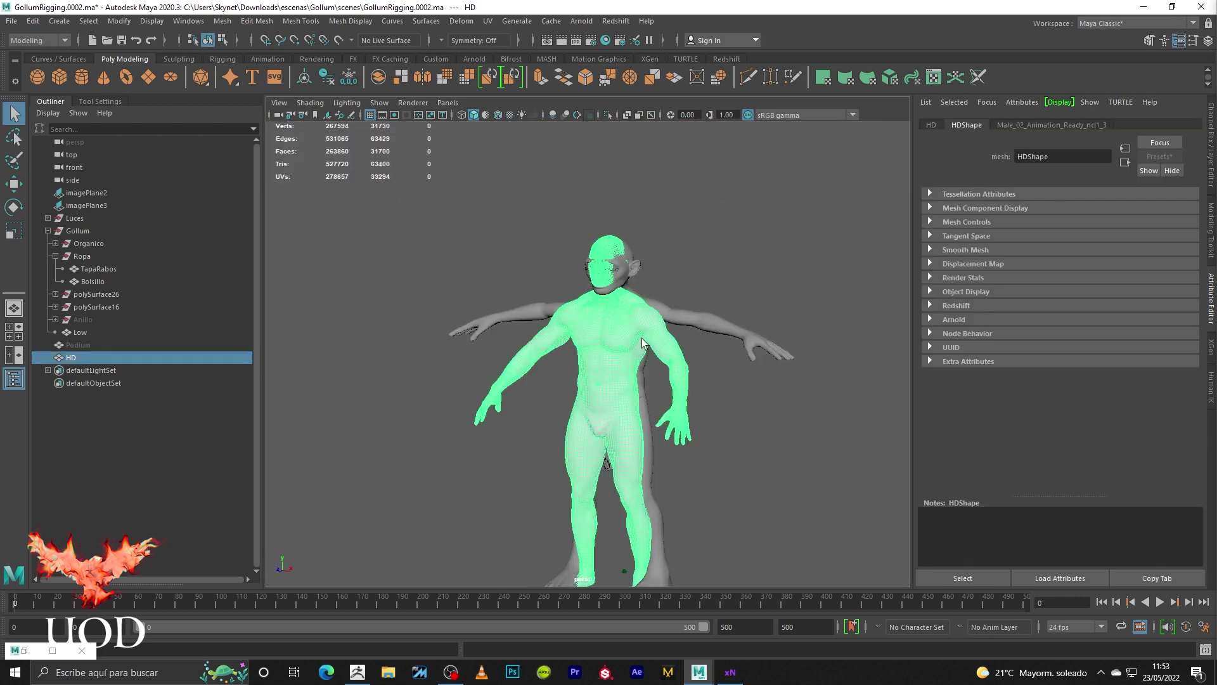
click(10, 21)
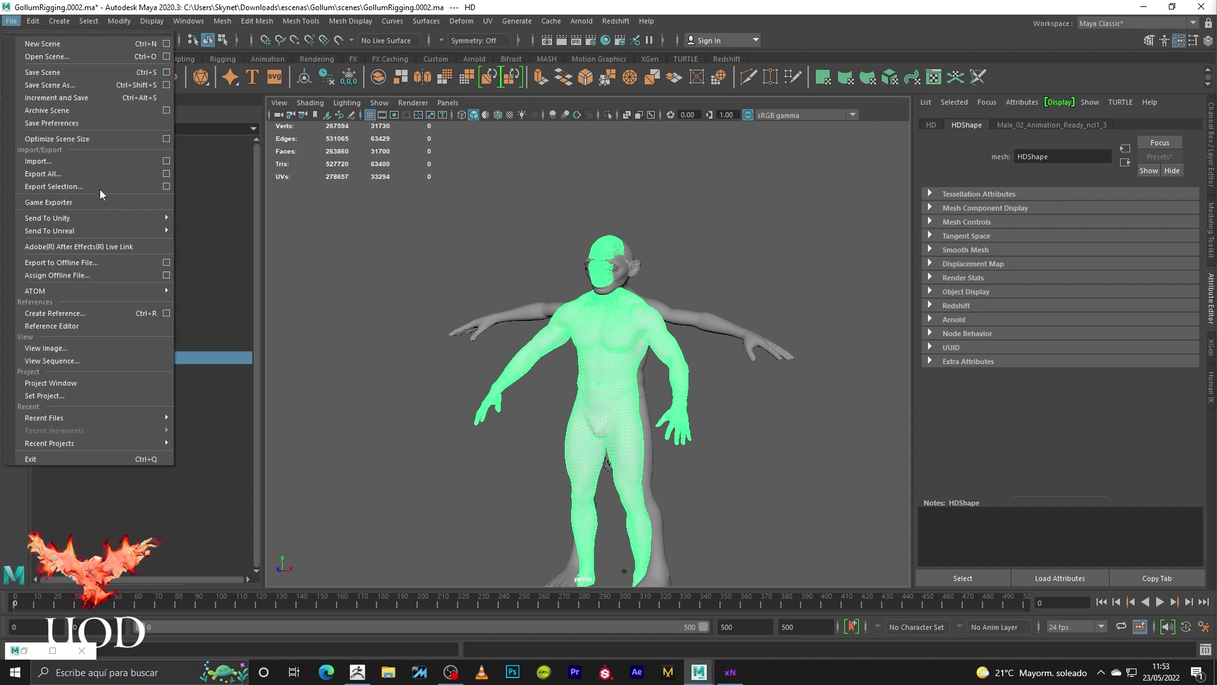
- Export the selected HD mesh, replacing HD.OBJ on the Desktop
click(99, 186)
double_click(330, 342)
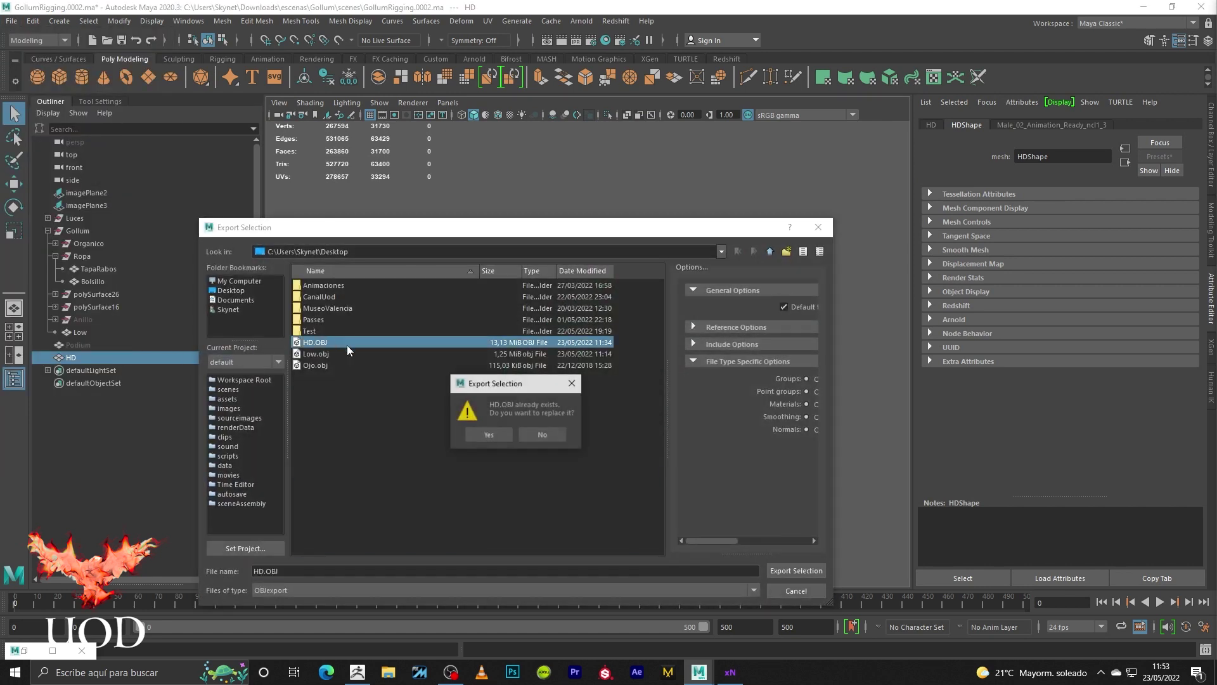
click(469, 433)
- Export the Low body mesh over Low.obj on the Desktop, then clear the selection
click(686, 313)
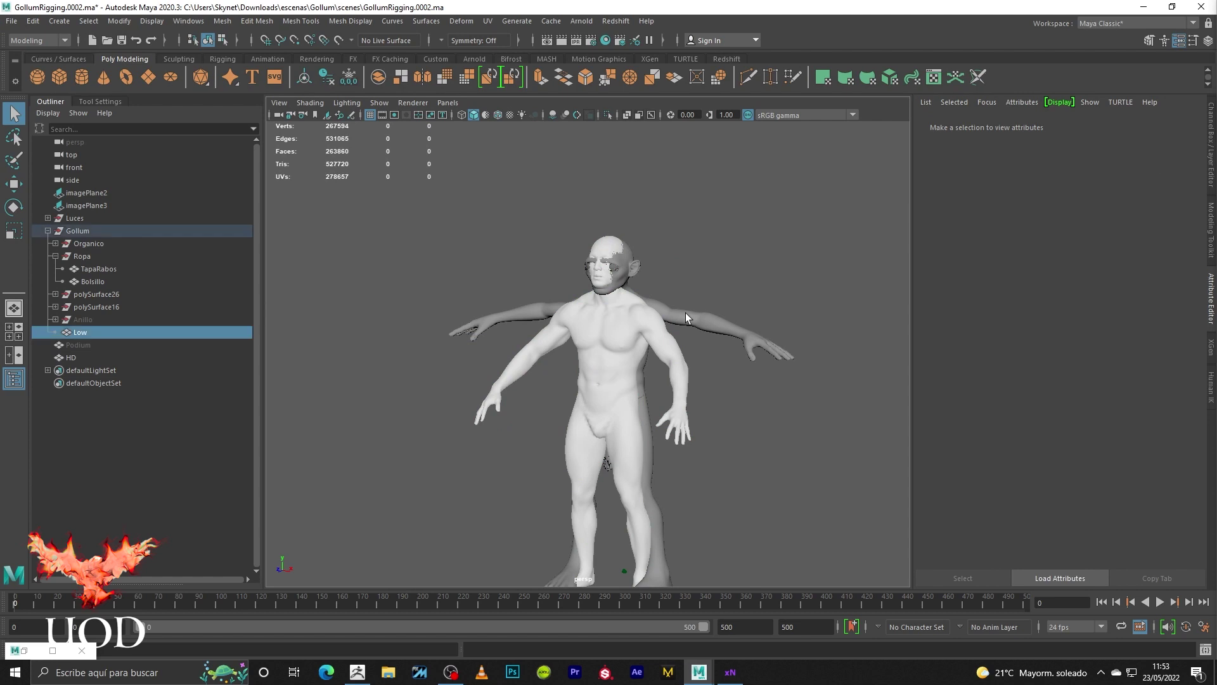
click(12, 21)
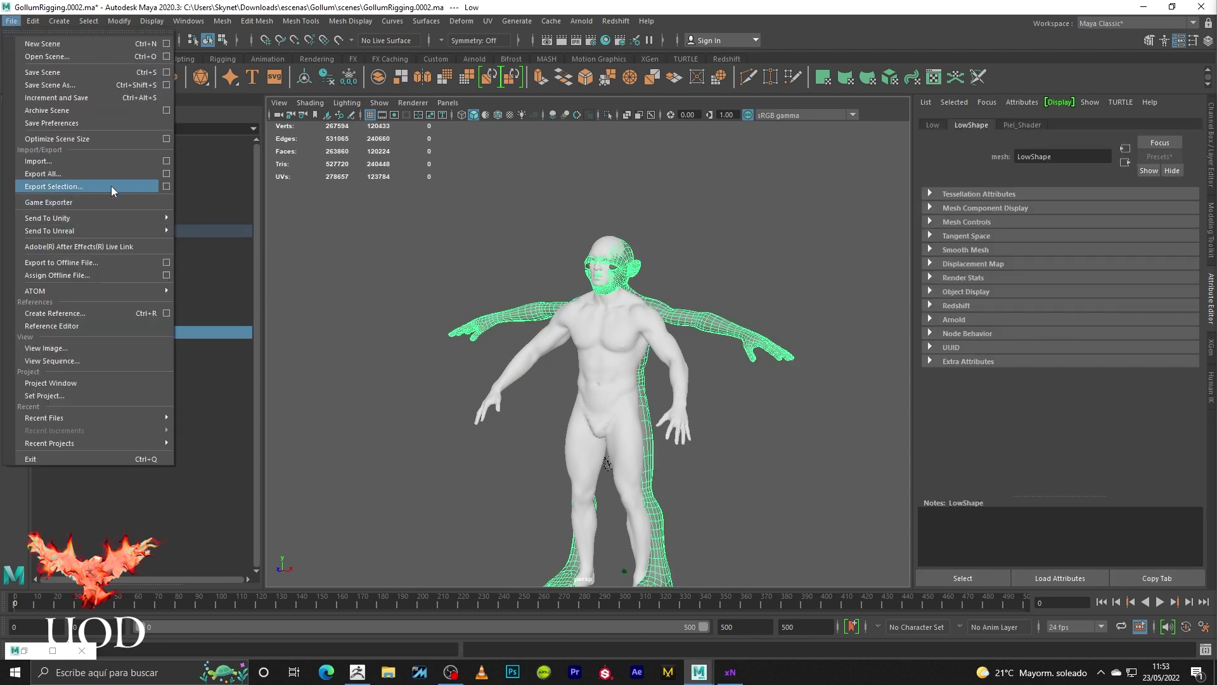
click(112, 186)
double_click(327, 350)
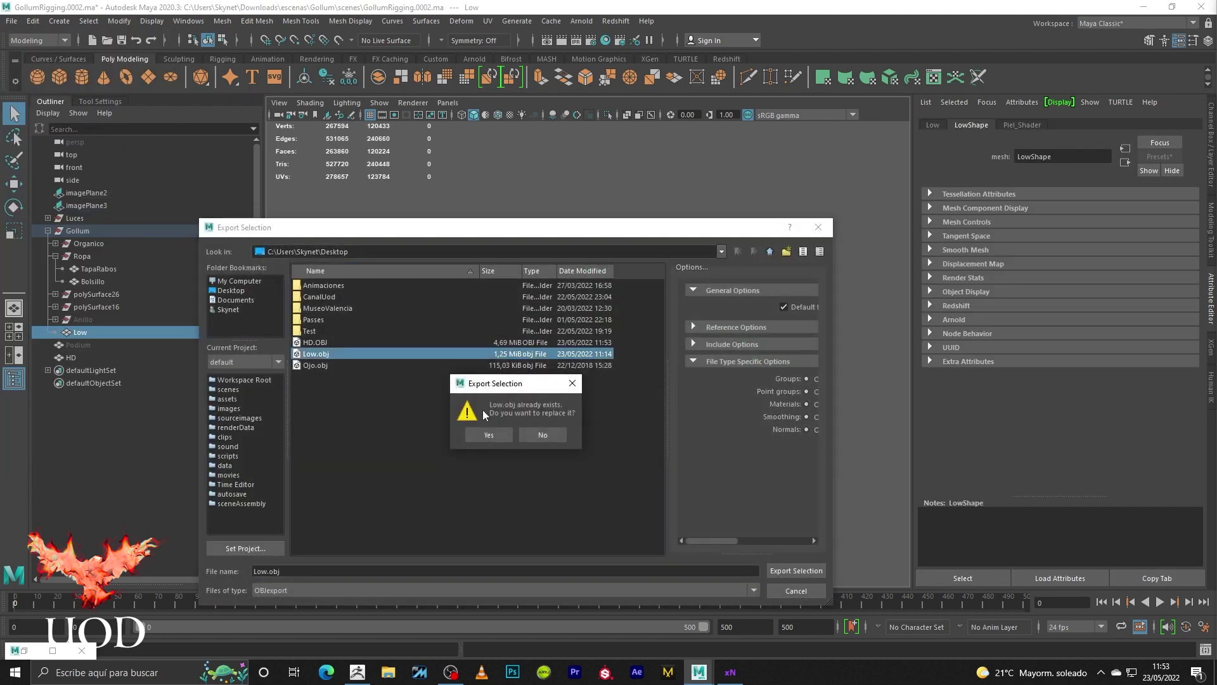
click(469, 433)
click(693, 242)
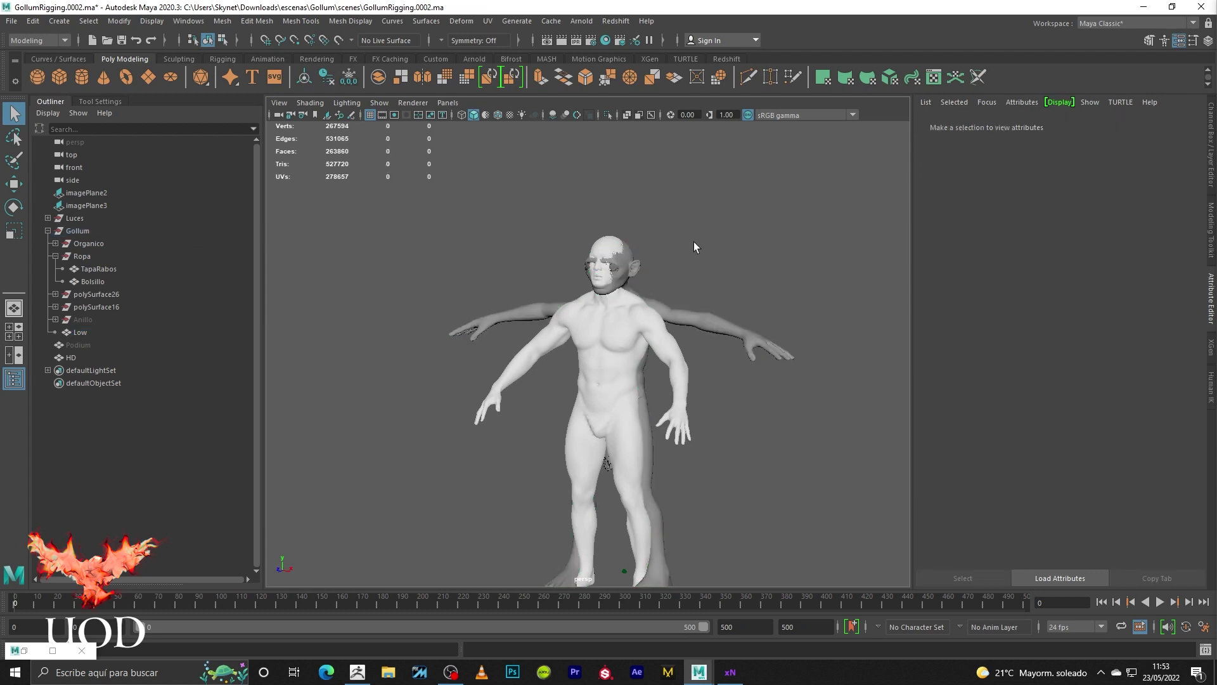
alt+drag(694, 242, 724, 352)
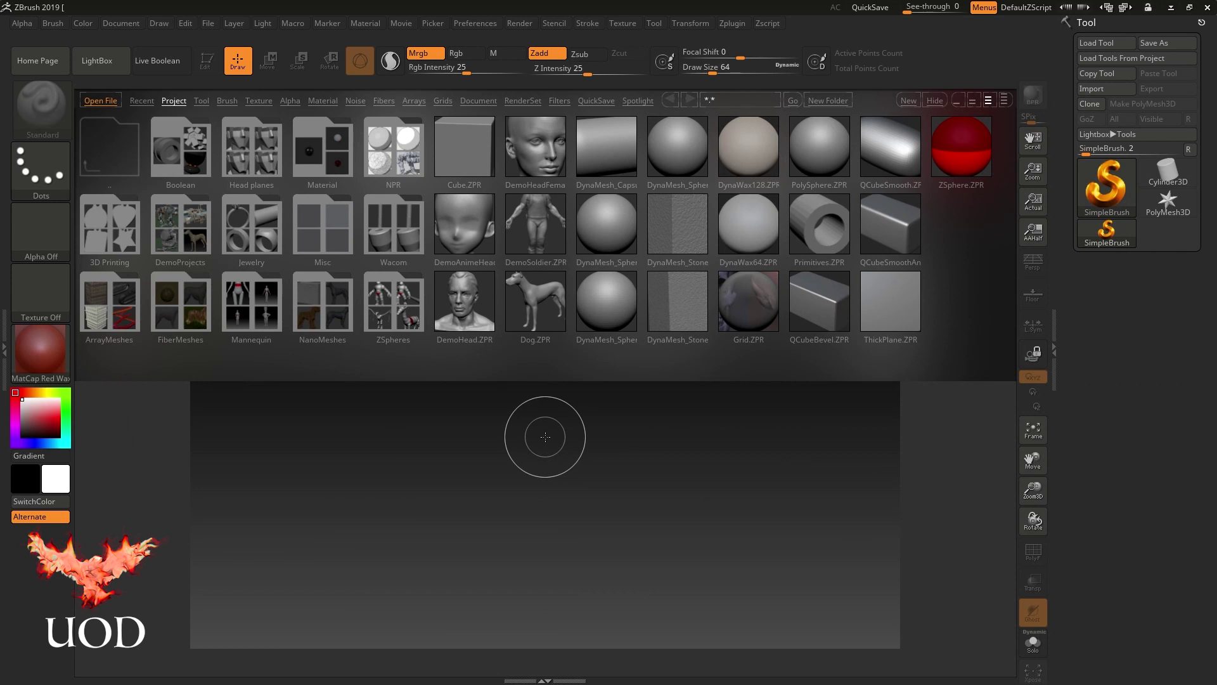
- Alt+Tab over to the File Explorer window holding the scan pack's JPG textures
key(alt+Tab)
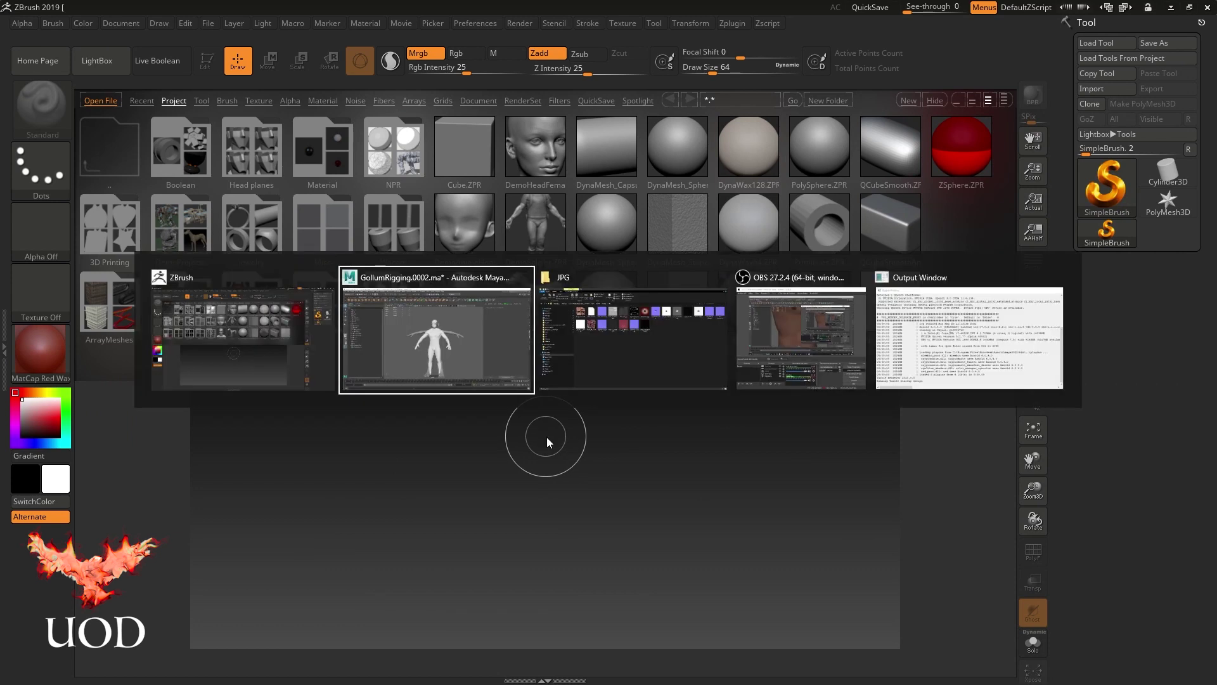
click(592, 354)
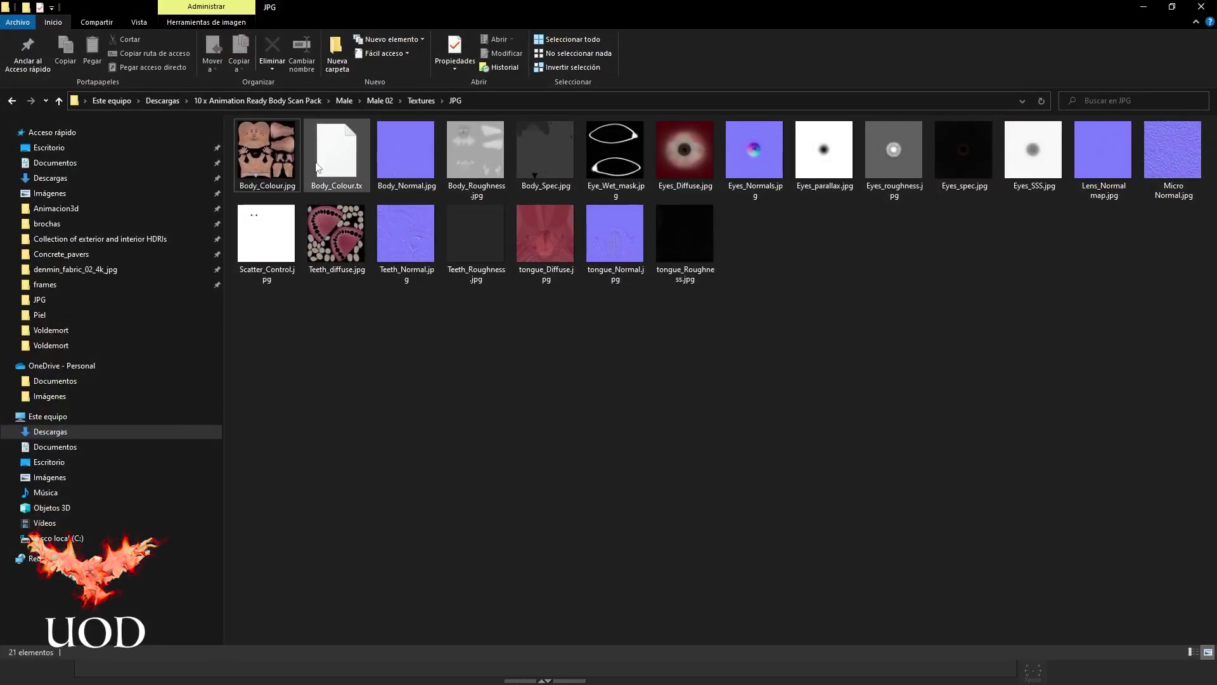
- Open Body_Colour.jpg in Photos and zoom and pan over the bruised skin area
double_click(272, 156)
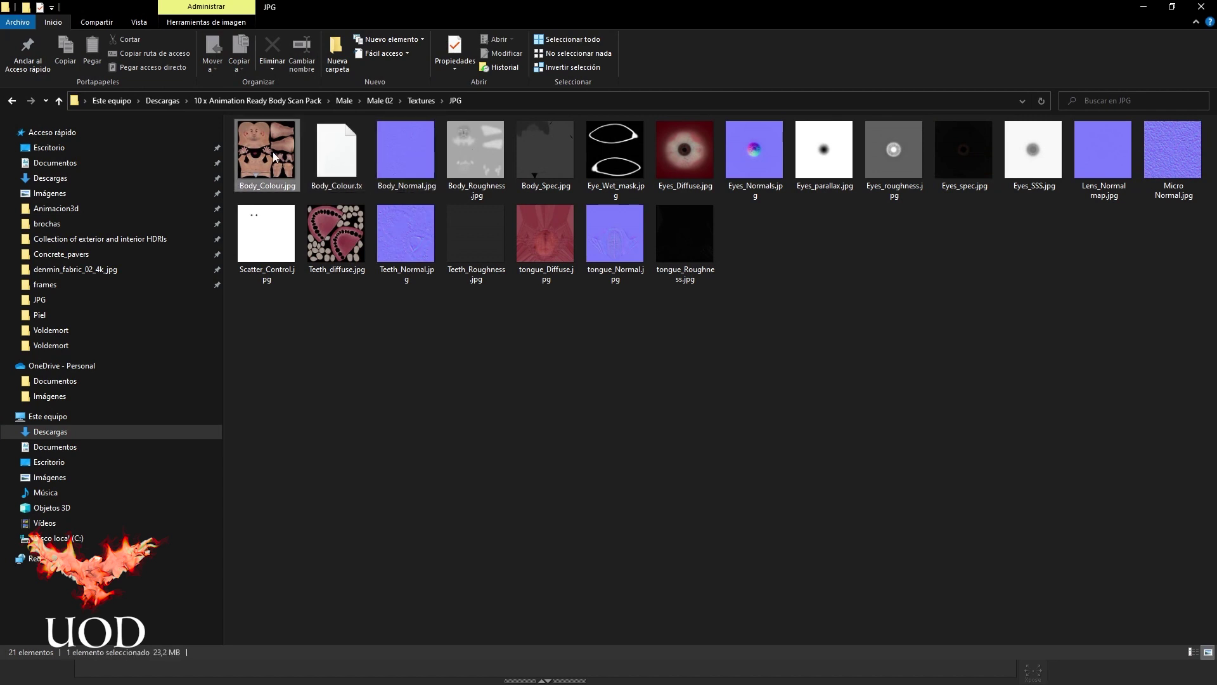
scroll(672, 215, up, 2)
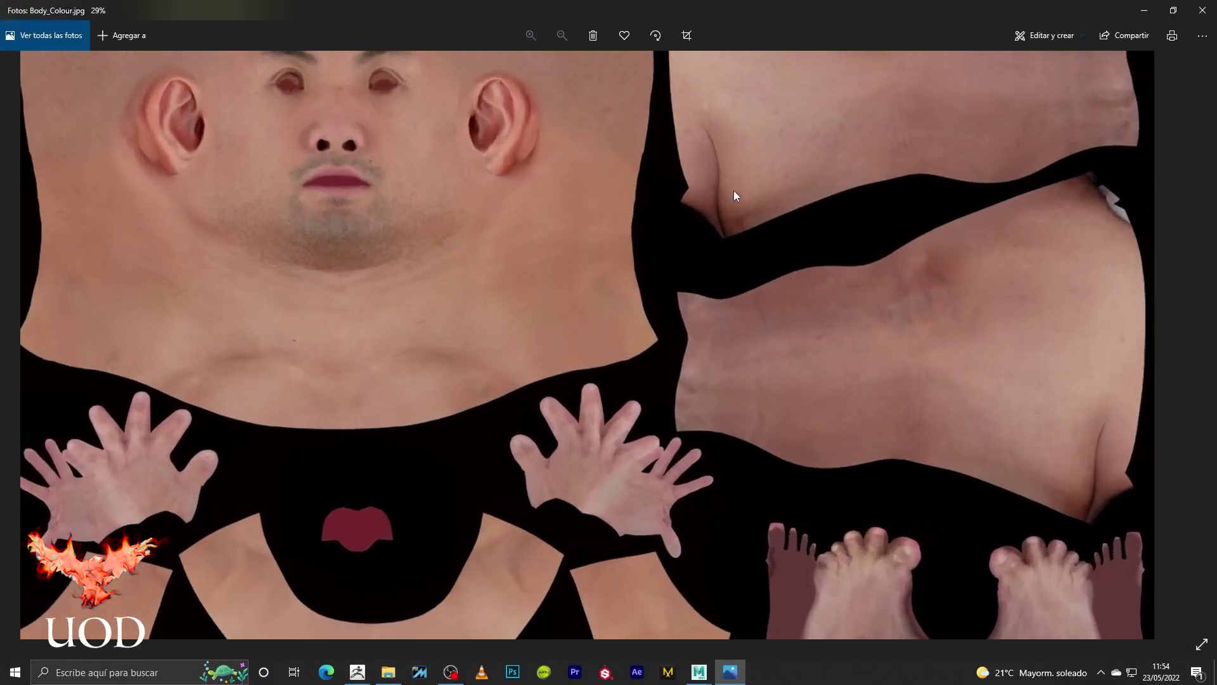
scroll(796, 215, up, 2)
scroll(806, 209, up, 2)
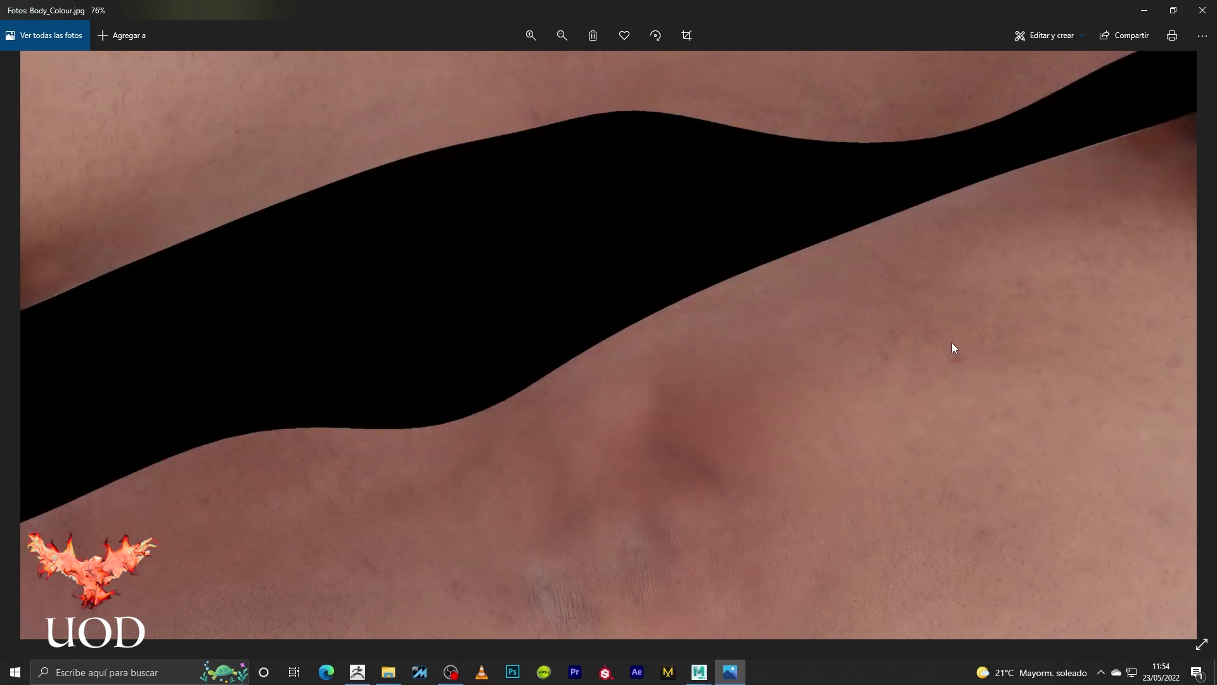
drag(951, 346, 669, 178)
scroll(926, 276, up, 5)
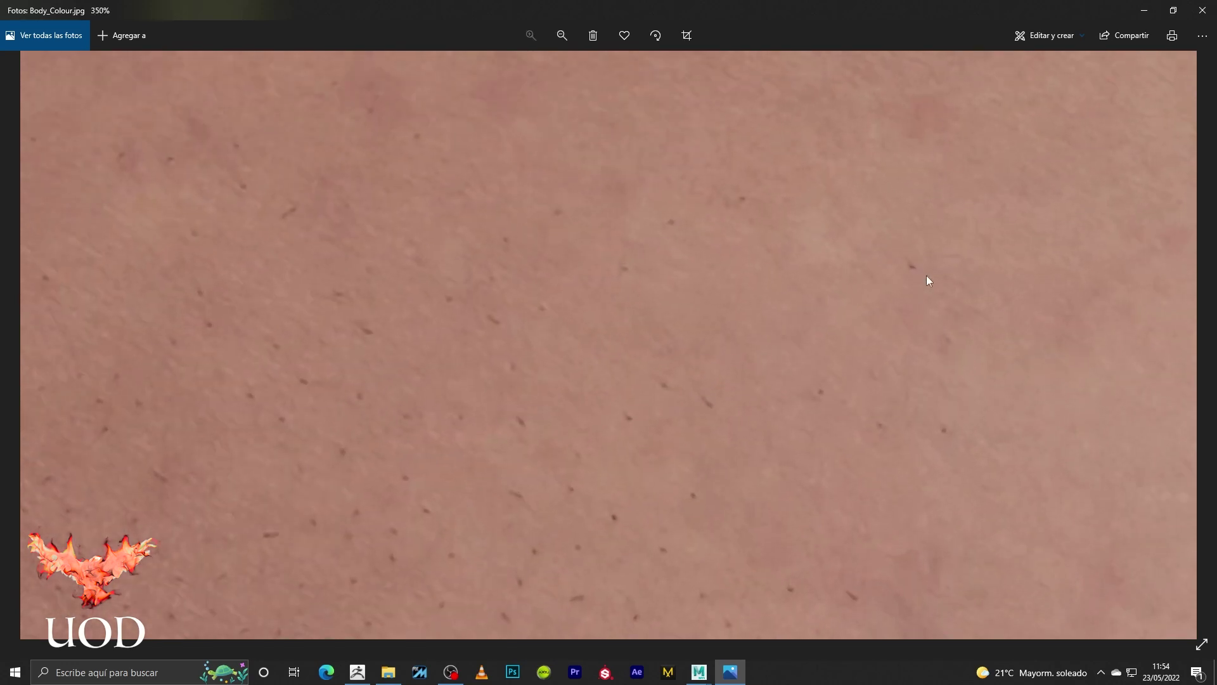
scroll(657, 221, down, 2)
scroll(657, 222, down, 3)
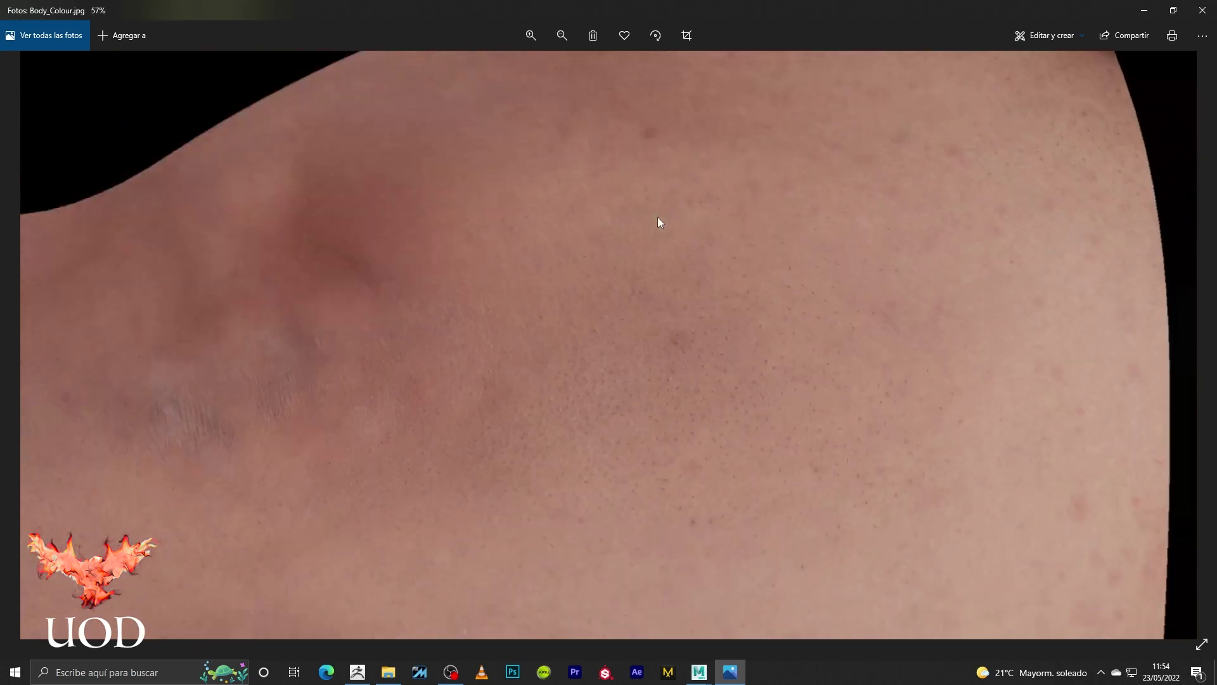
scroll(657, 221, down, 4)
scroll(658, 222, down, 2)
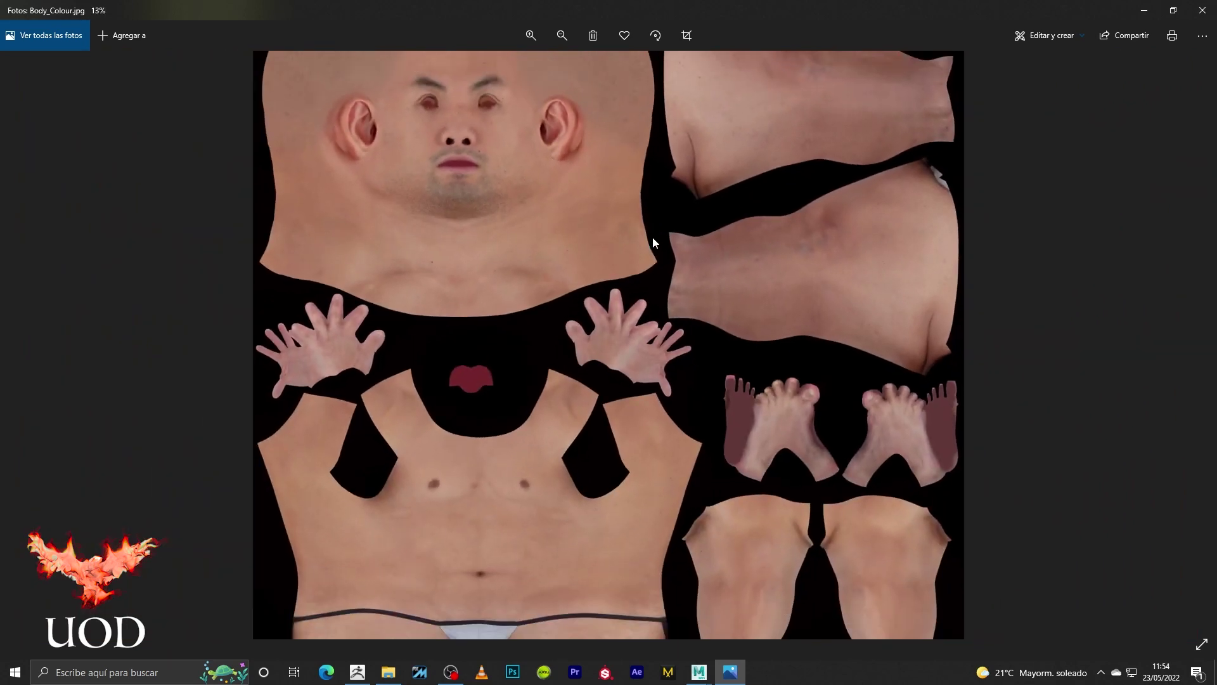
- Close the colour map, zoom in on Body_Normal.jpg in Photos, then close it
click(1202, 10)
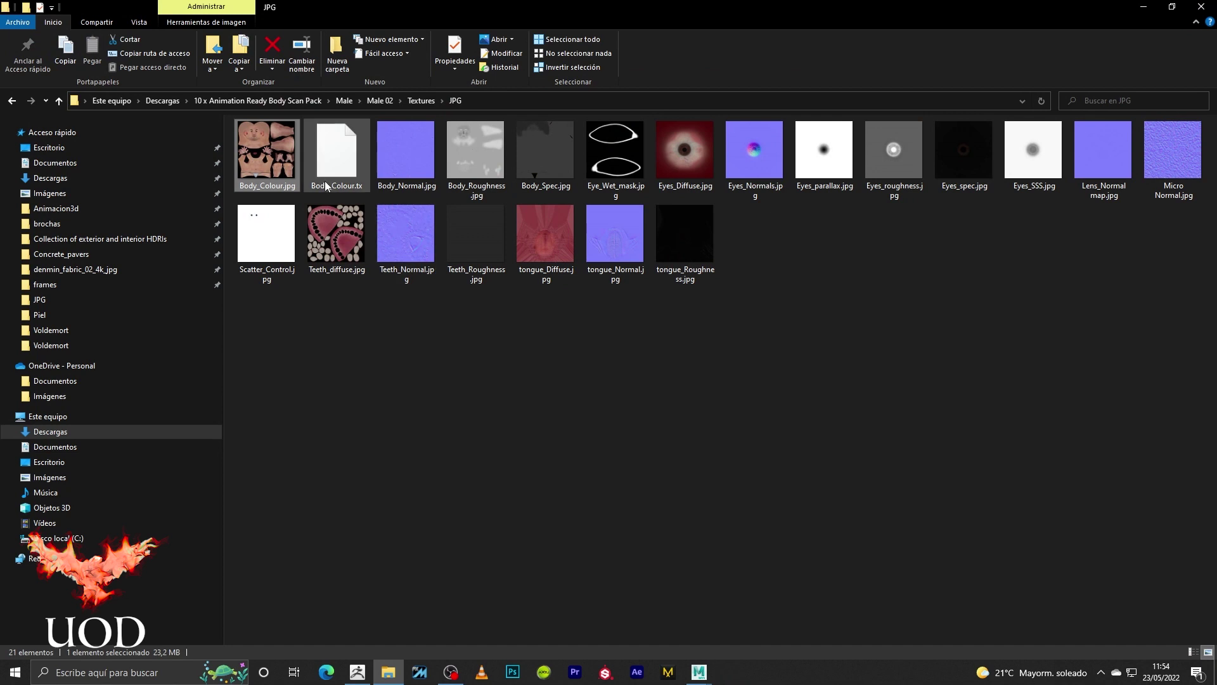
double_click(412, 171)
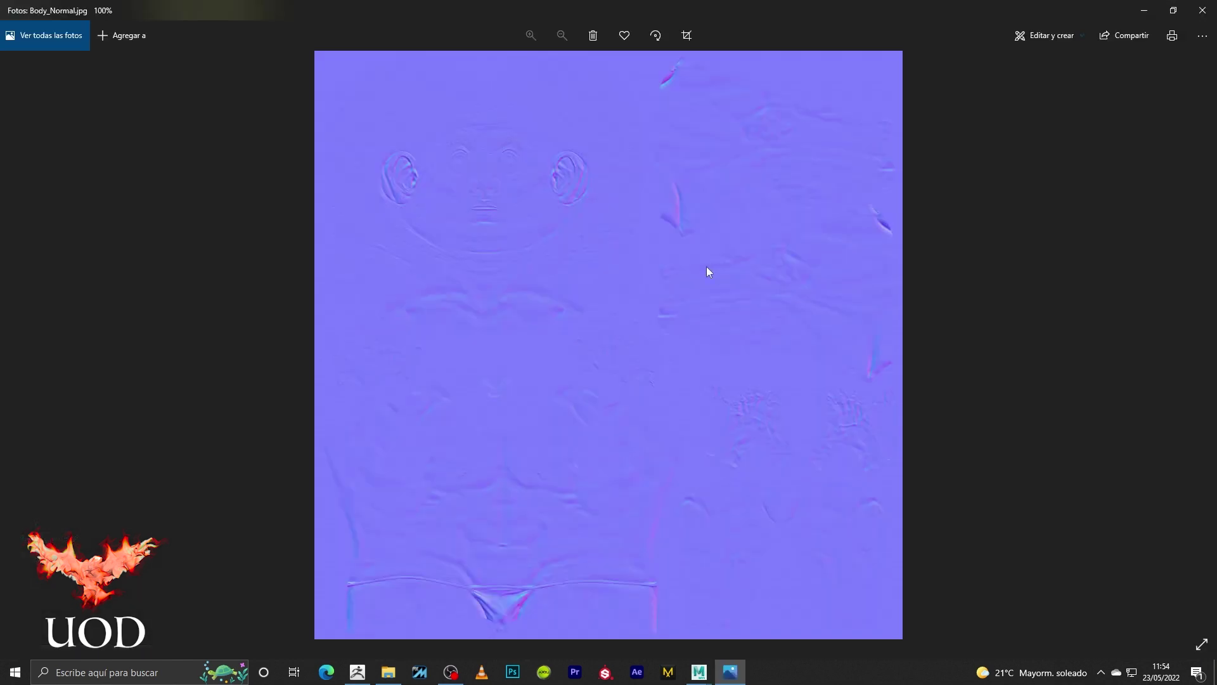
scroll(695, 256, up, 2)
scroll(695, 256, up, 2)
scroll(695, 257, up, 2)
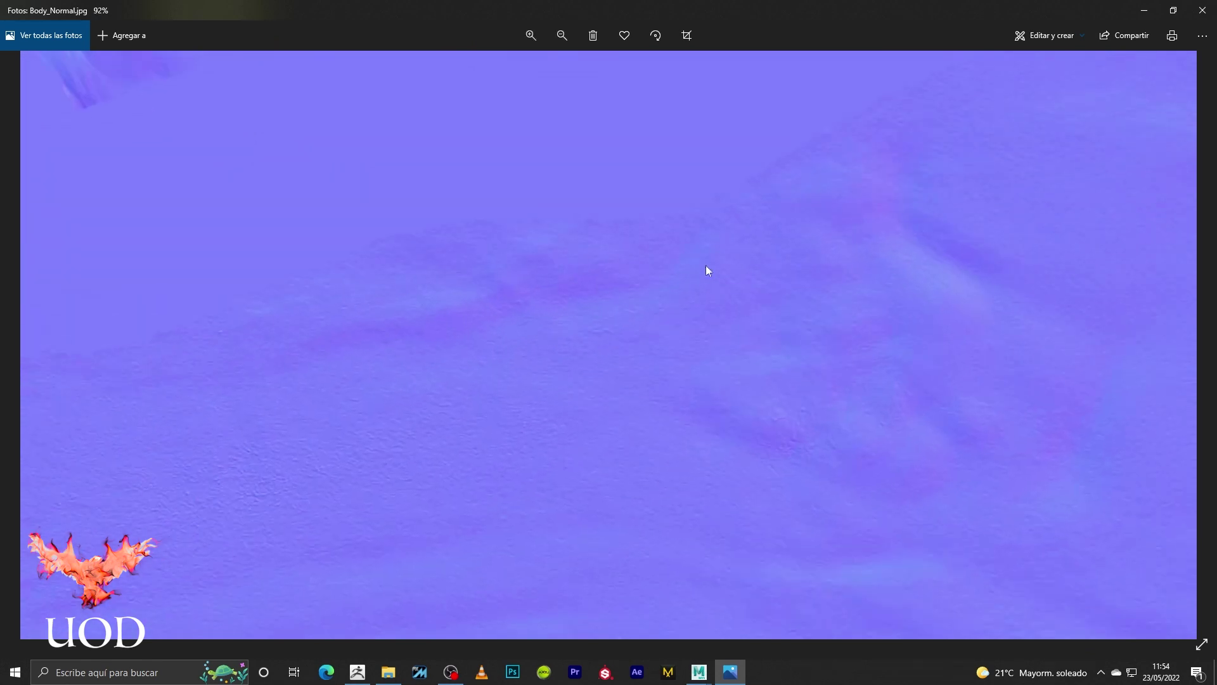
scroll(893, 239, up, 3)
scroll(890, 241, up, 2)
scroll(488, 322, up, 2)
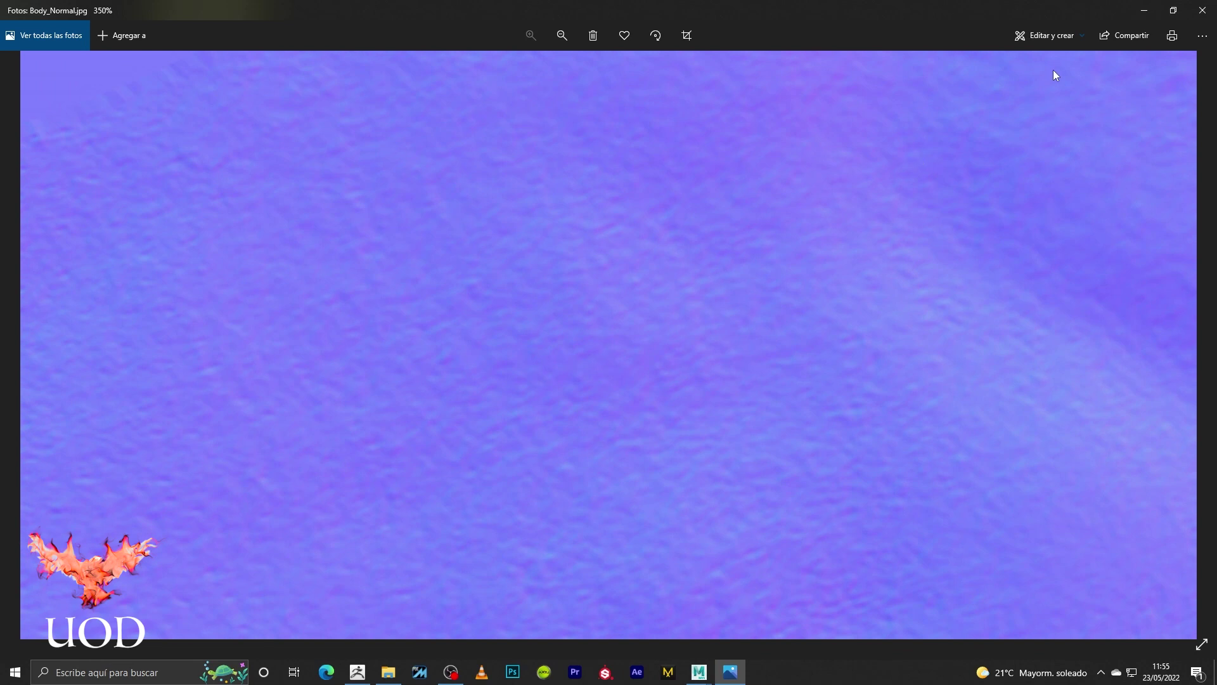
click(1201, 10)
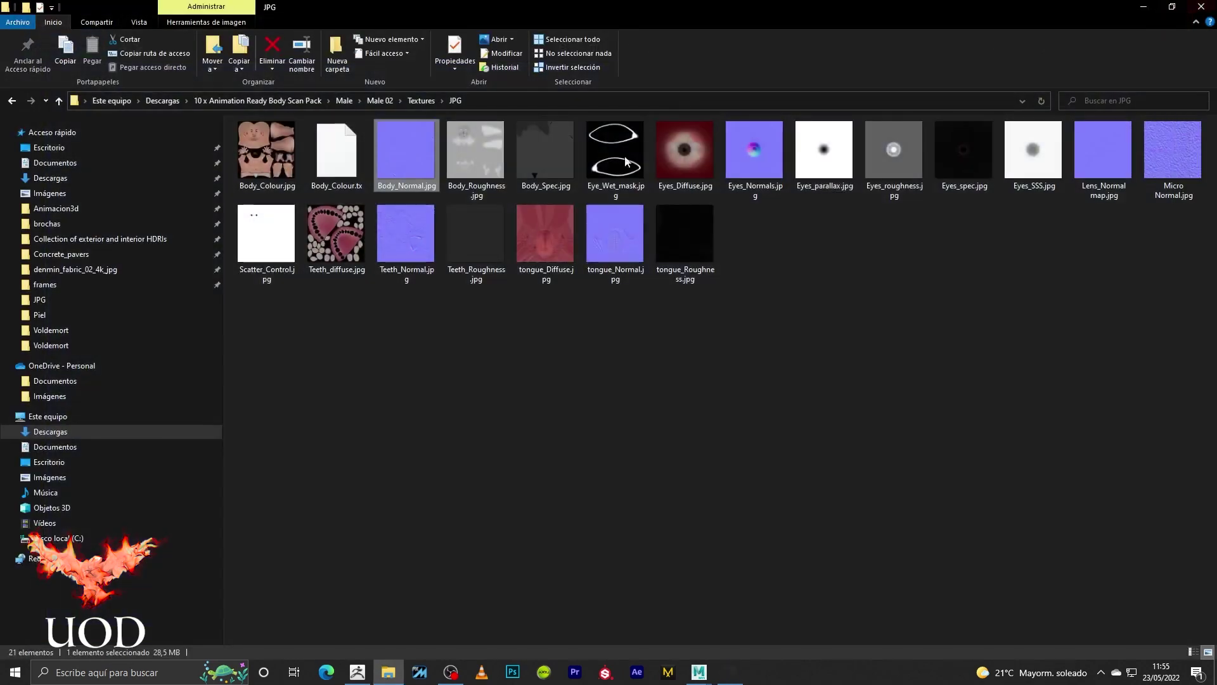
- Open Body_Spec.jpg in Photos and zoom in and back out on the skin
double_click(562, 148)
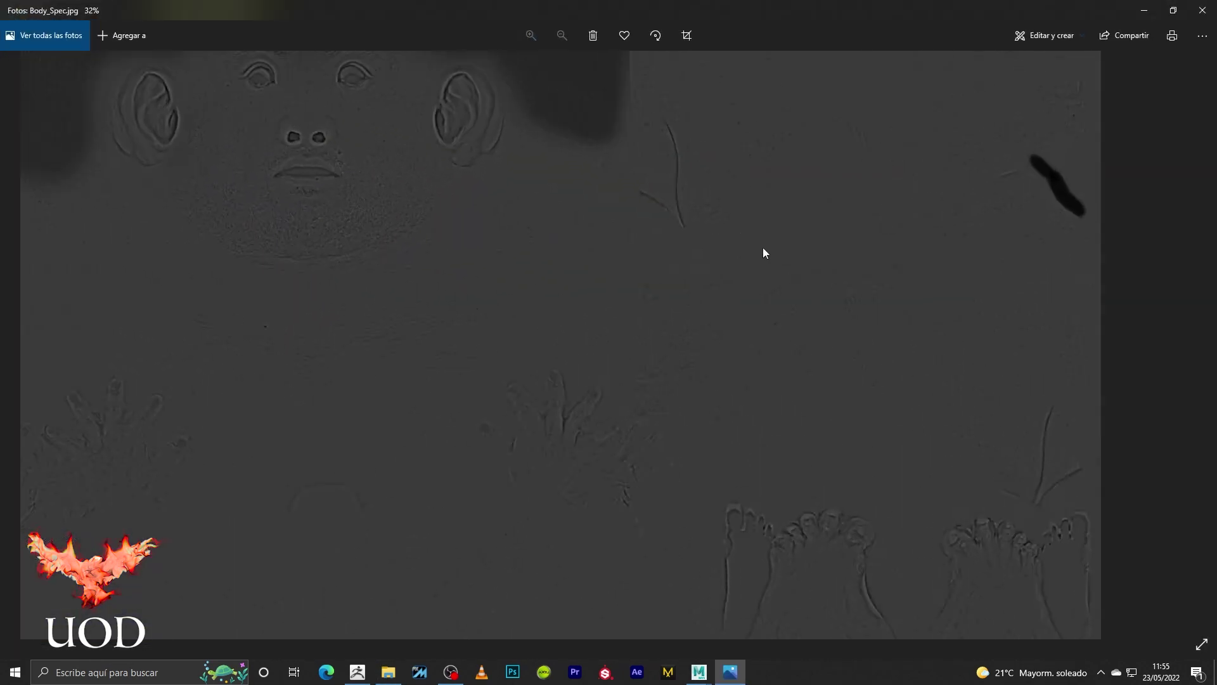
scroll(763, 249, up, 4)
scroll(763, 248, up, 2)
scroll(764, 249, up, 2)
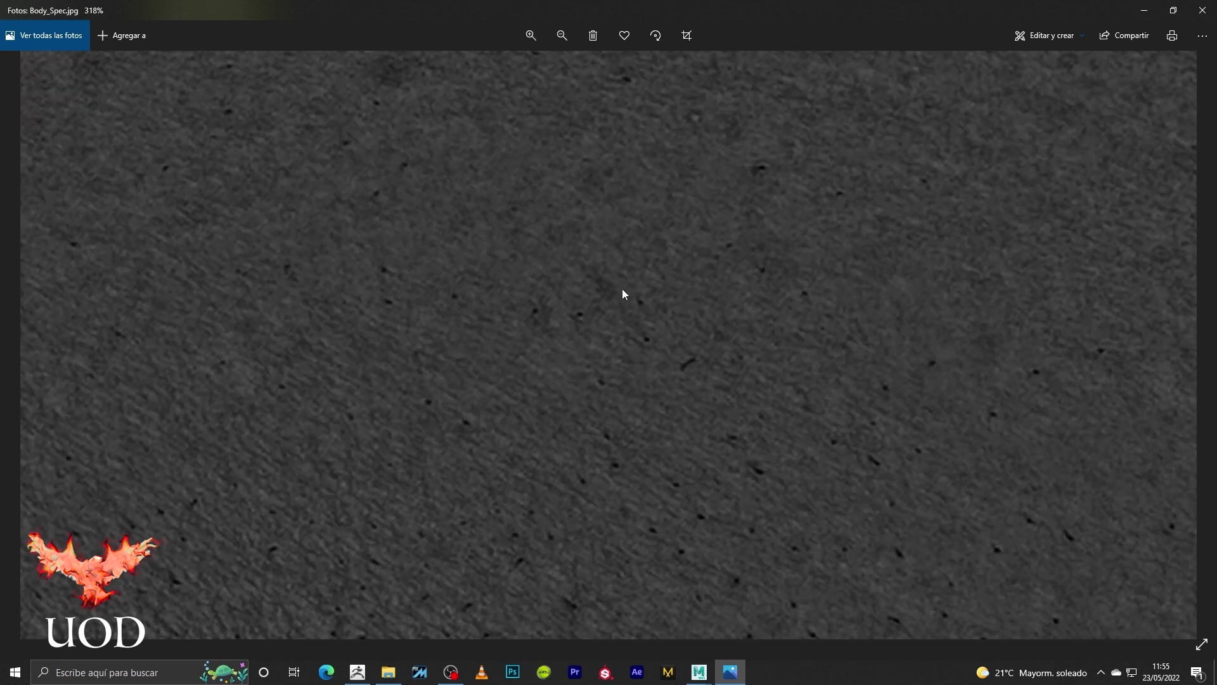
scroll(622, 292, down, 3)
scroll(623, 293, down, 2)
scroll(622, 293, down, 2)
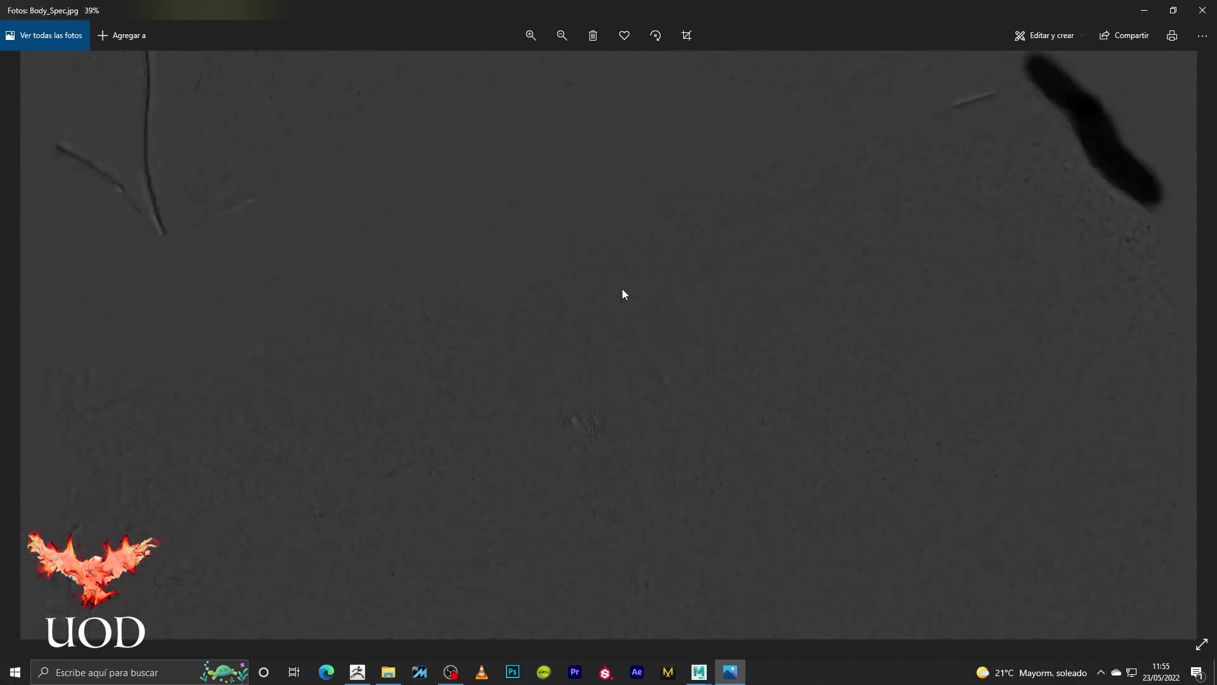
scroll(623, 293, down, 2)
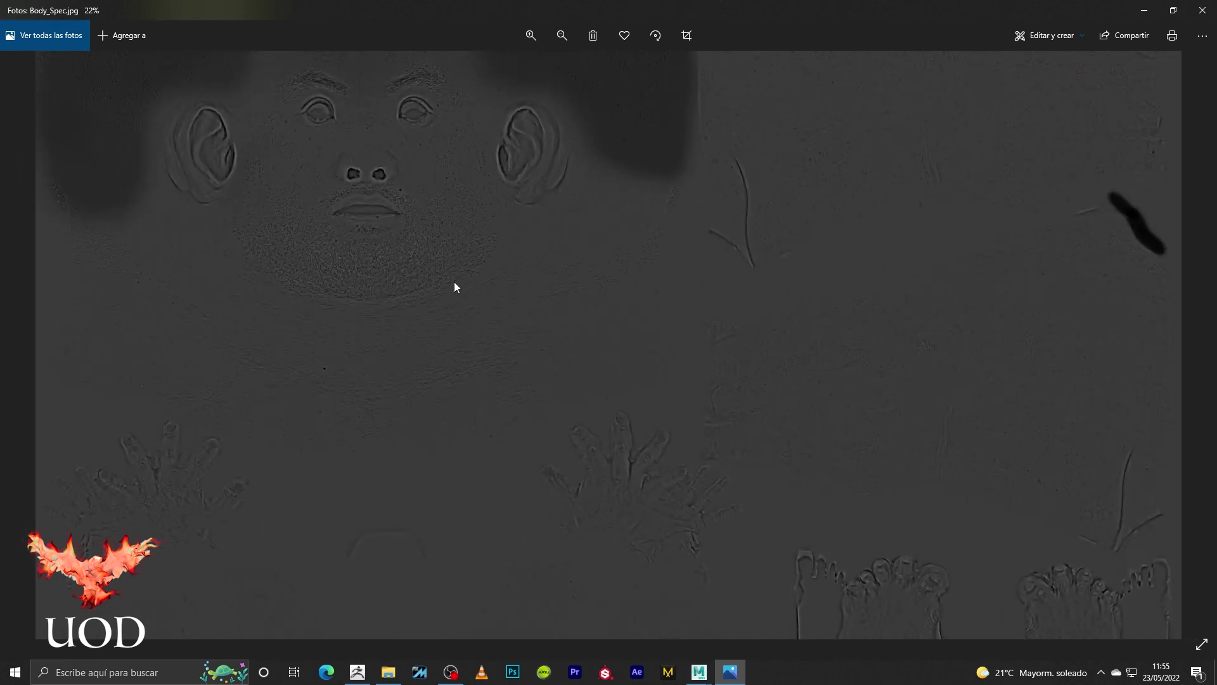
- Zoom in on the hands and fingers of the specular map, then close the viewer
drag(810, 428, 709, 155)
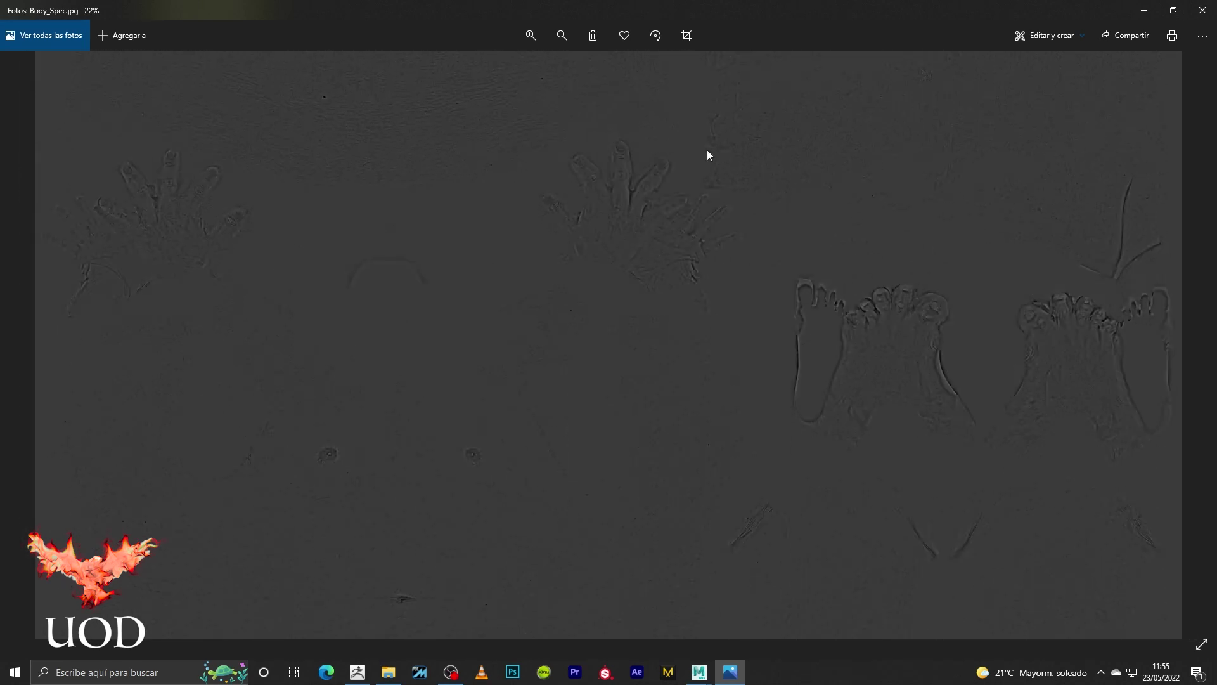
scroll(636, 255, up, 2)
scroll(559, 210, up, 2)
scroll(558, 210, up, 3)
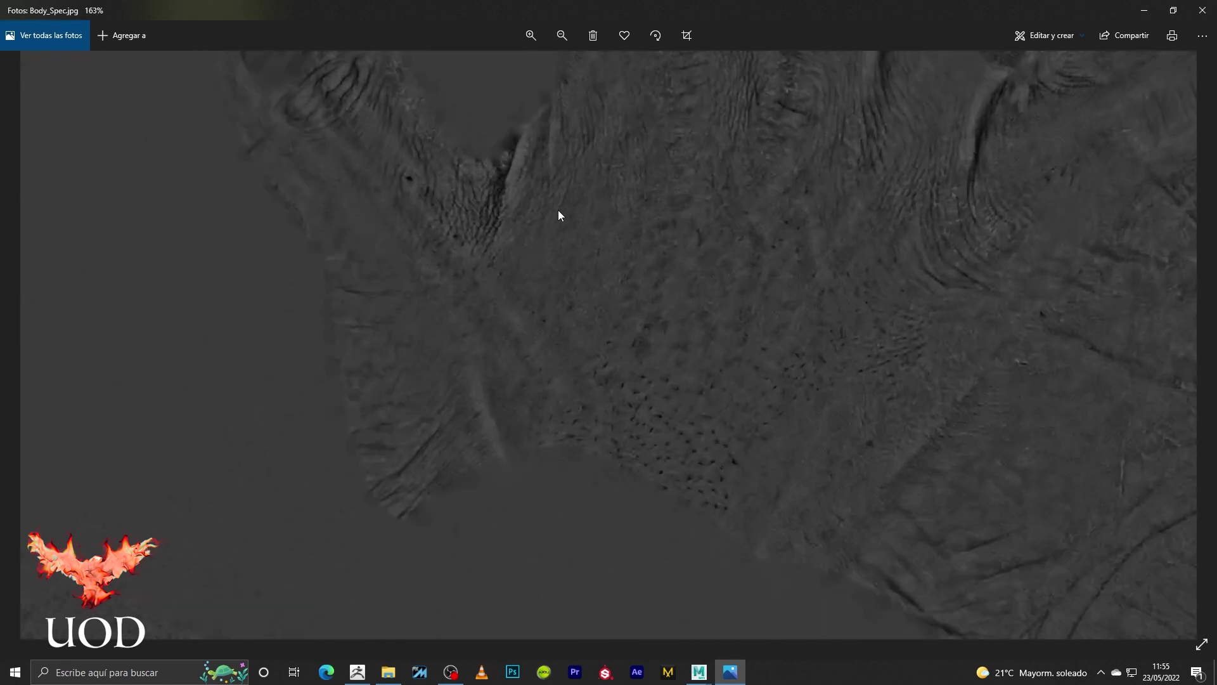
drag(485, 213, 639, 443)
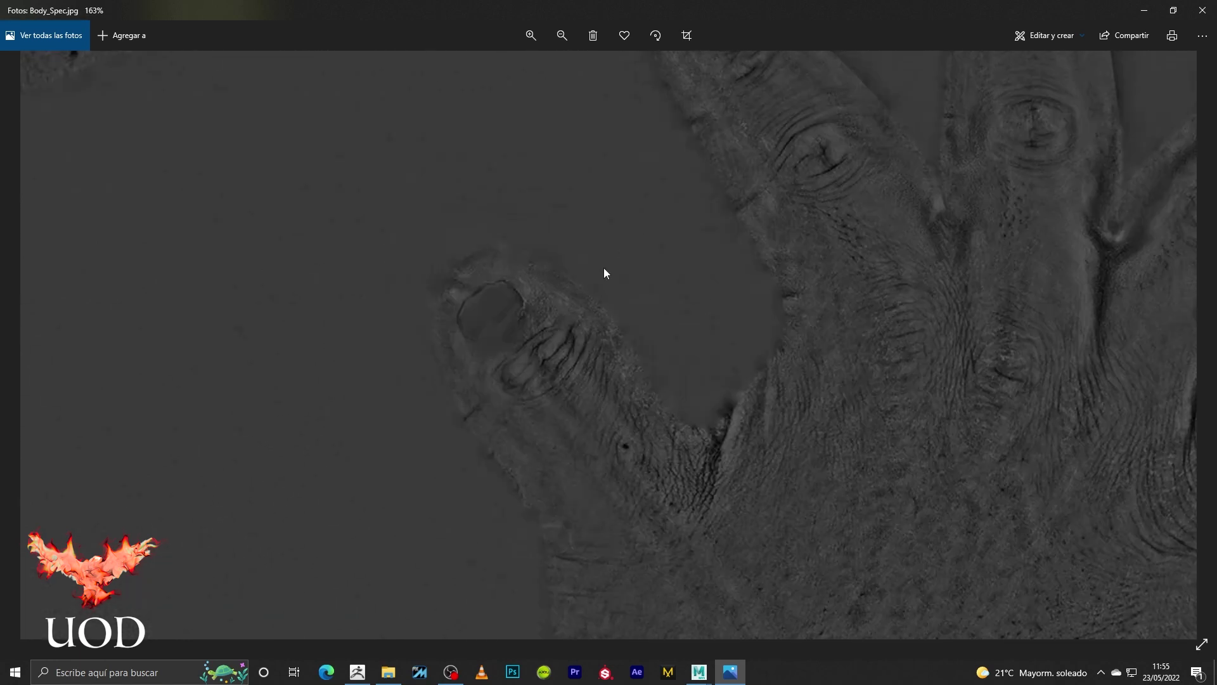
scroll(781, 207, up, 2)
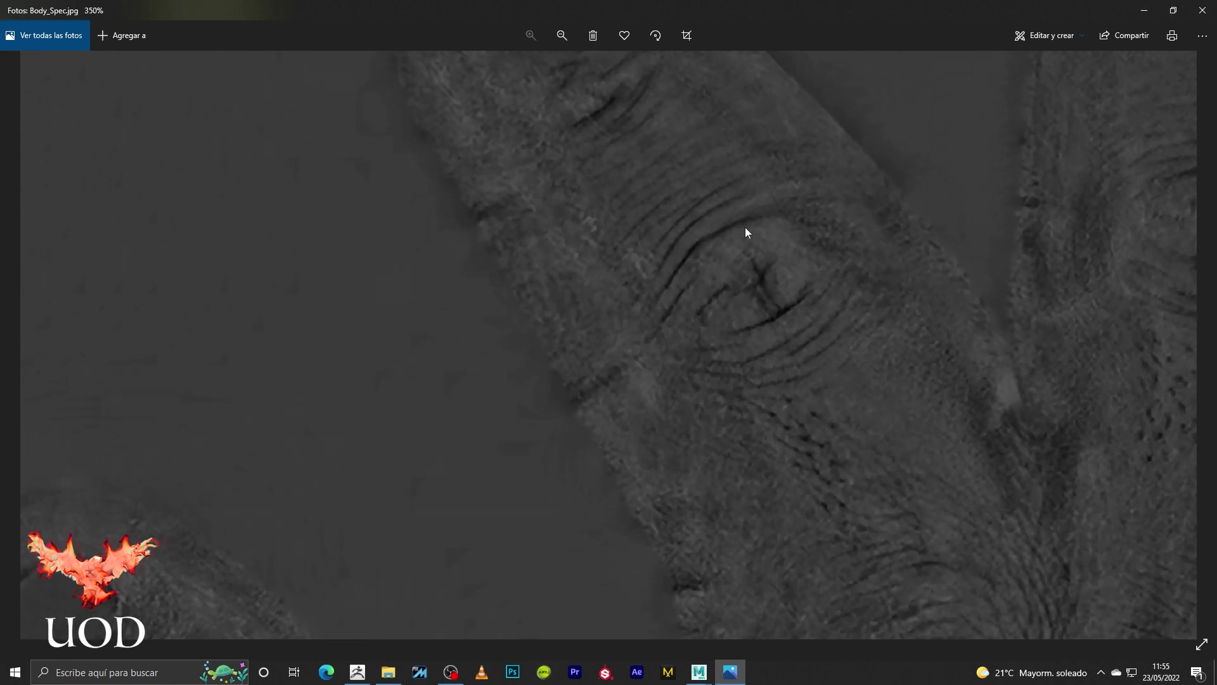
scroll(761, 226, down, 6)
scroll(760, 227, down, 3)
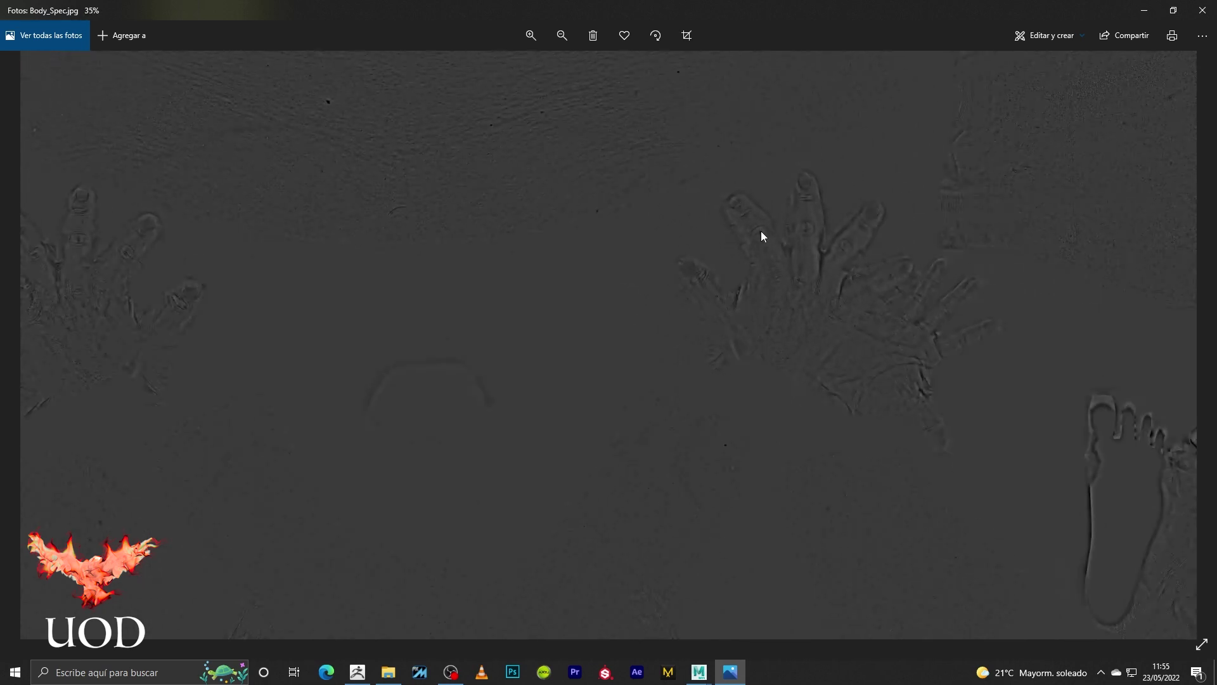
scroll(760, 231, down, 2)
click(1212, 9)
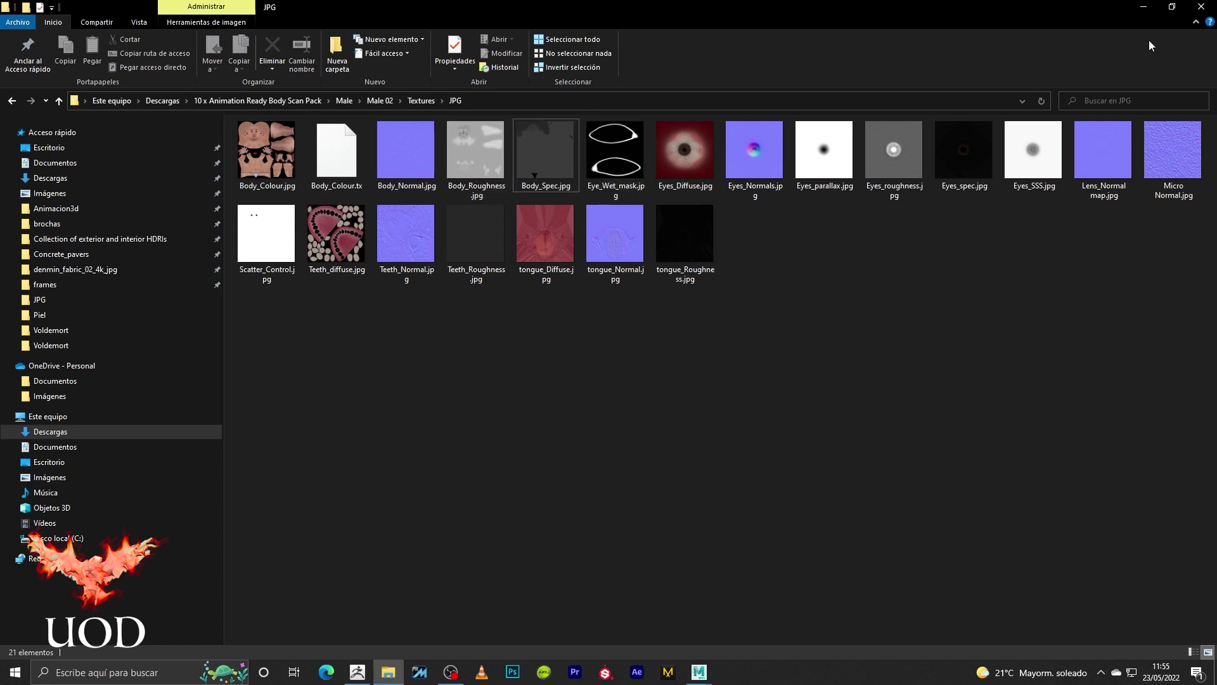
- Import Low.obj from the Desktop into ZBrush and drag it onto the canvas
click(1144, 6)
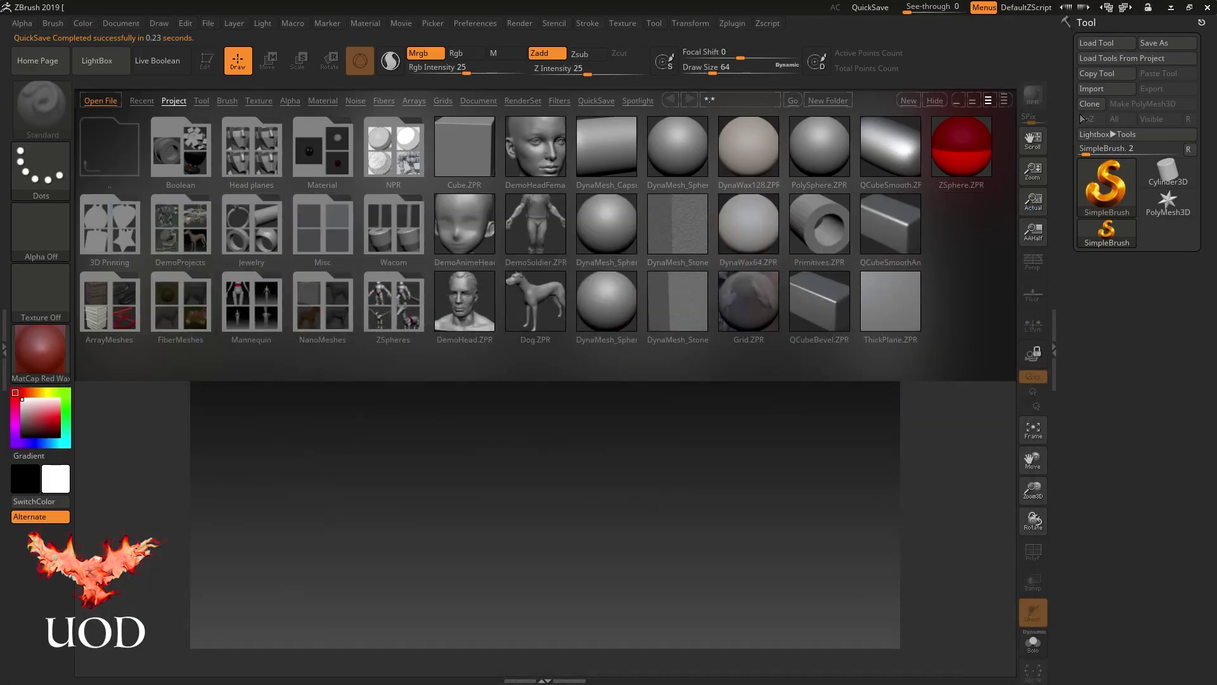
click(1092, 88)
drag(129, 193, 122, 113)
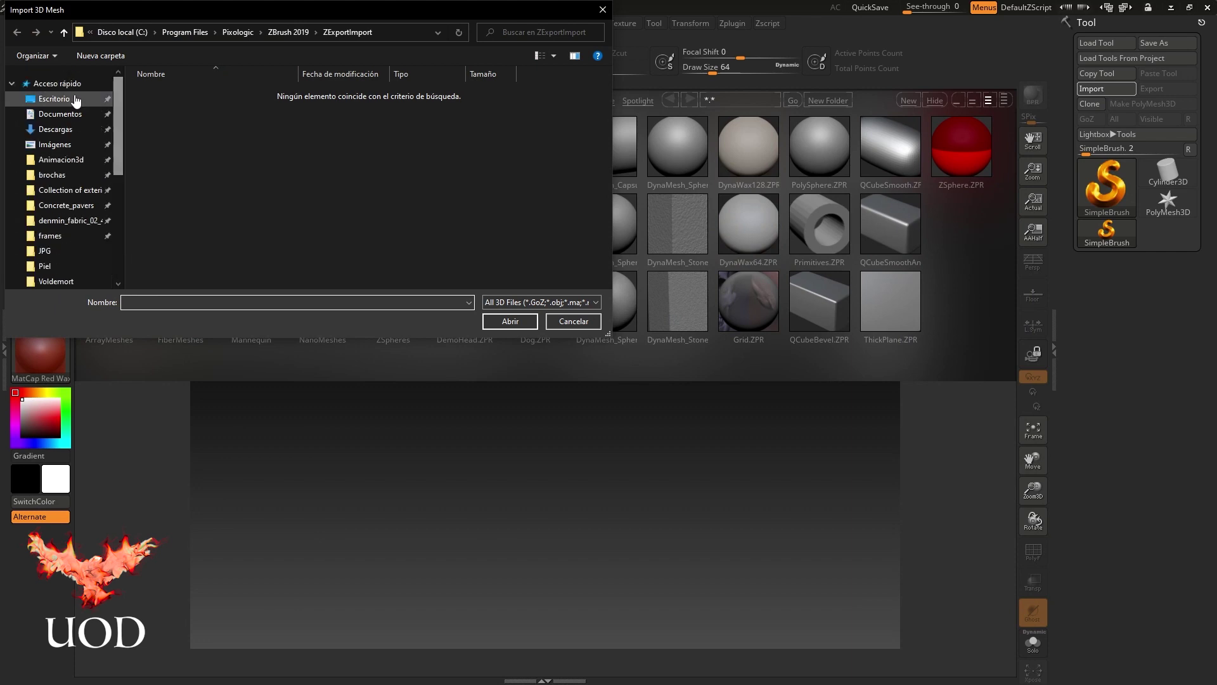
click(54, 98)
double_click(534, 130)
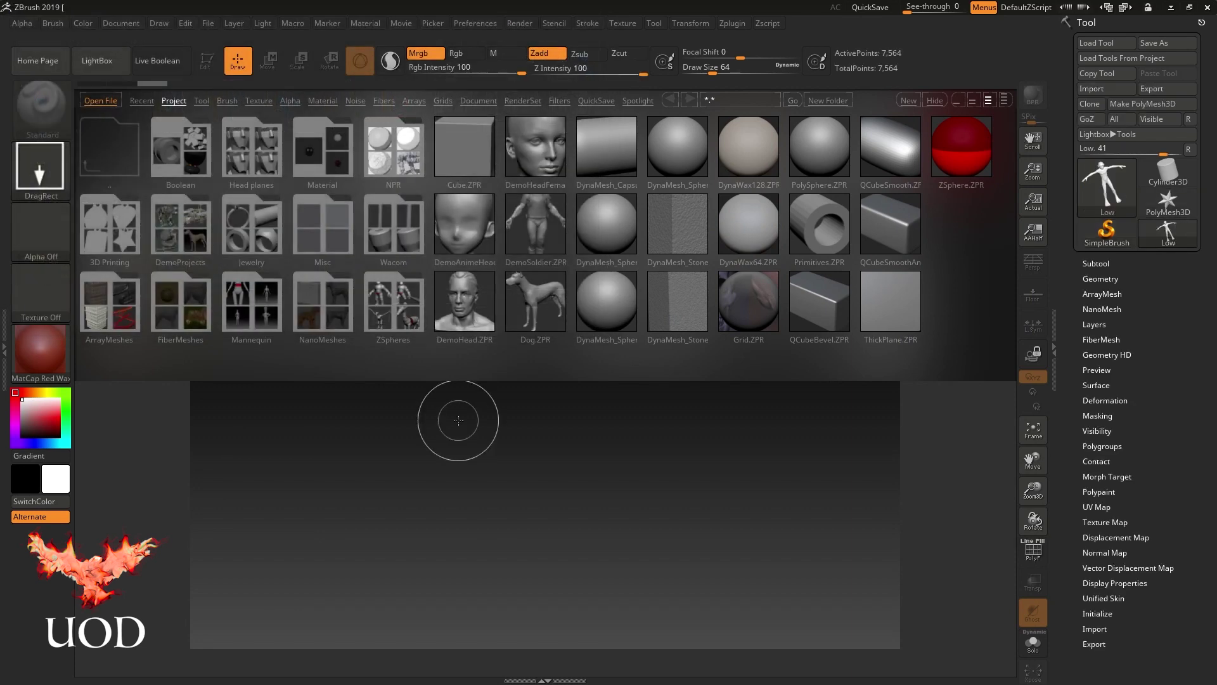
drag(456, 422, 646, 460)
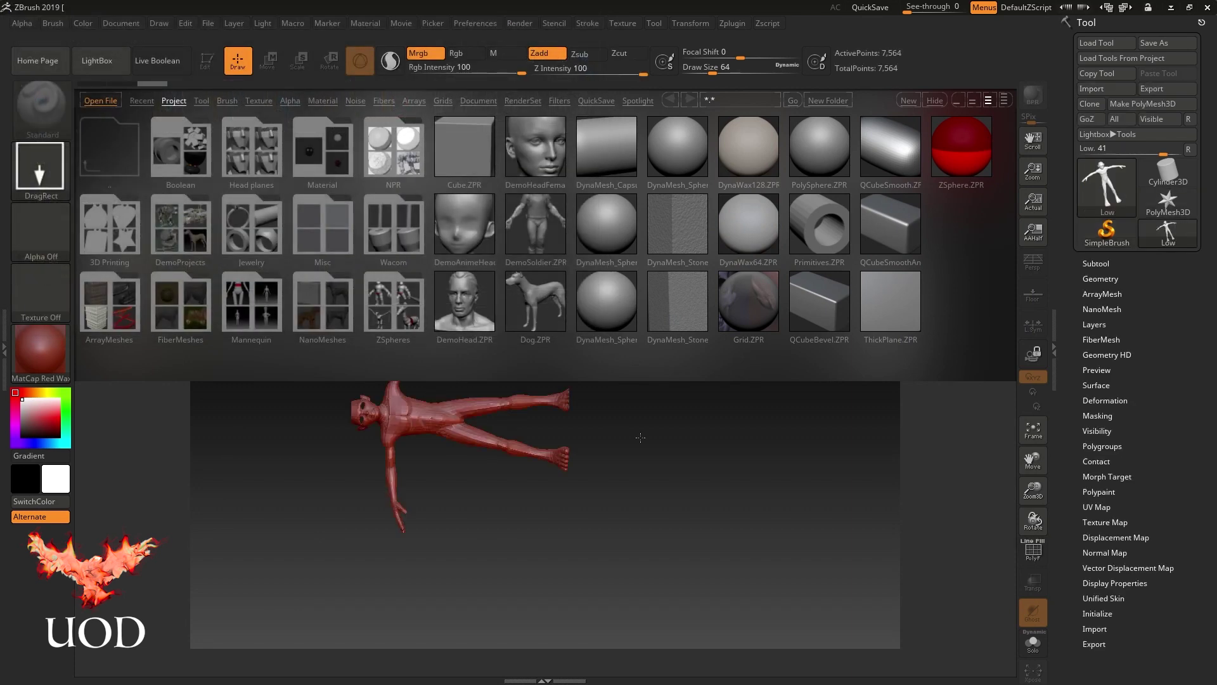
- Put the Low mesh in Edit mode and rotate it upright to face the front
click(207, 61)
click(97, 61)
drag(585, 272, 476, 328)
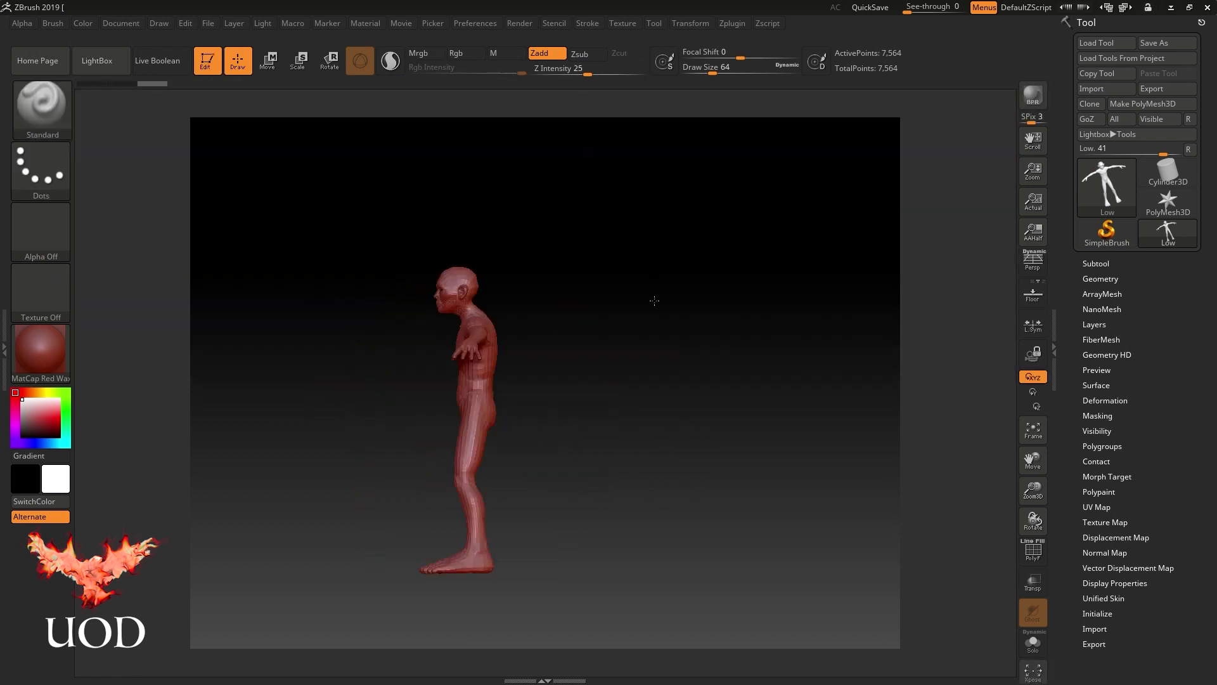
mouse_move(657, 263)
mouse_down()
mouse_move(712, 266)
mouse_move(696, 269)
mouse_move(762, 215)
mouse_up()
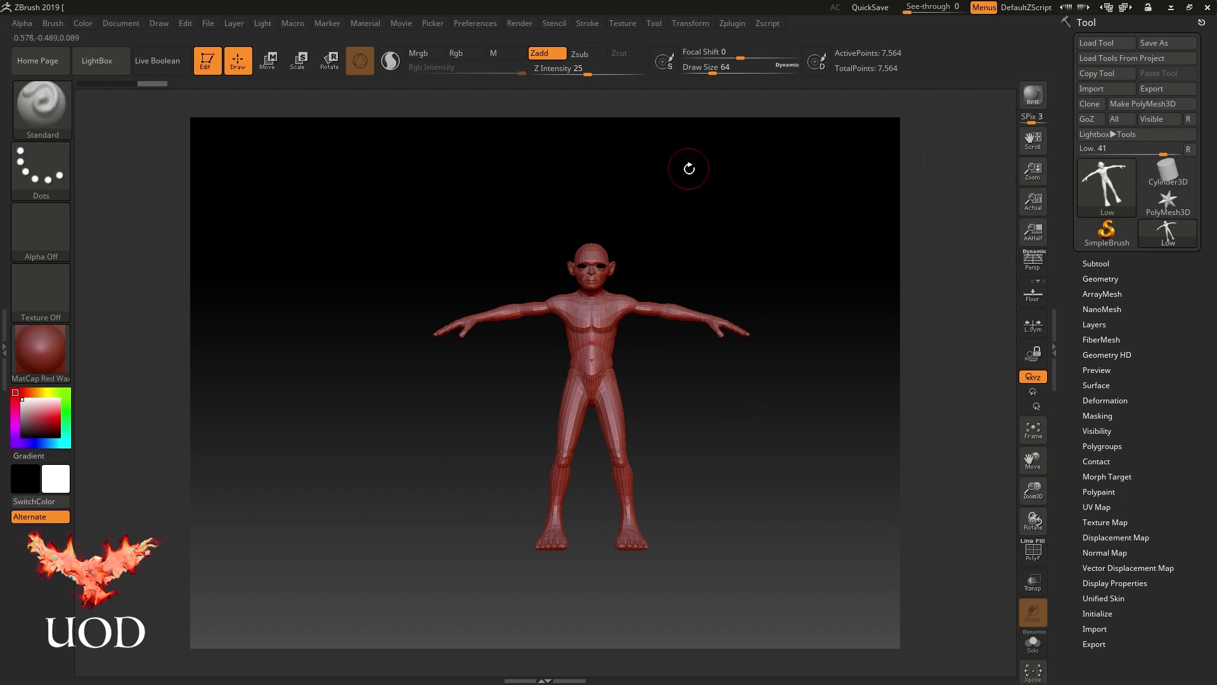
click(735, 24)
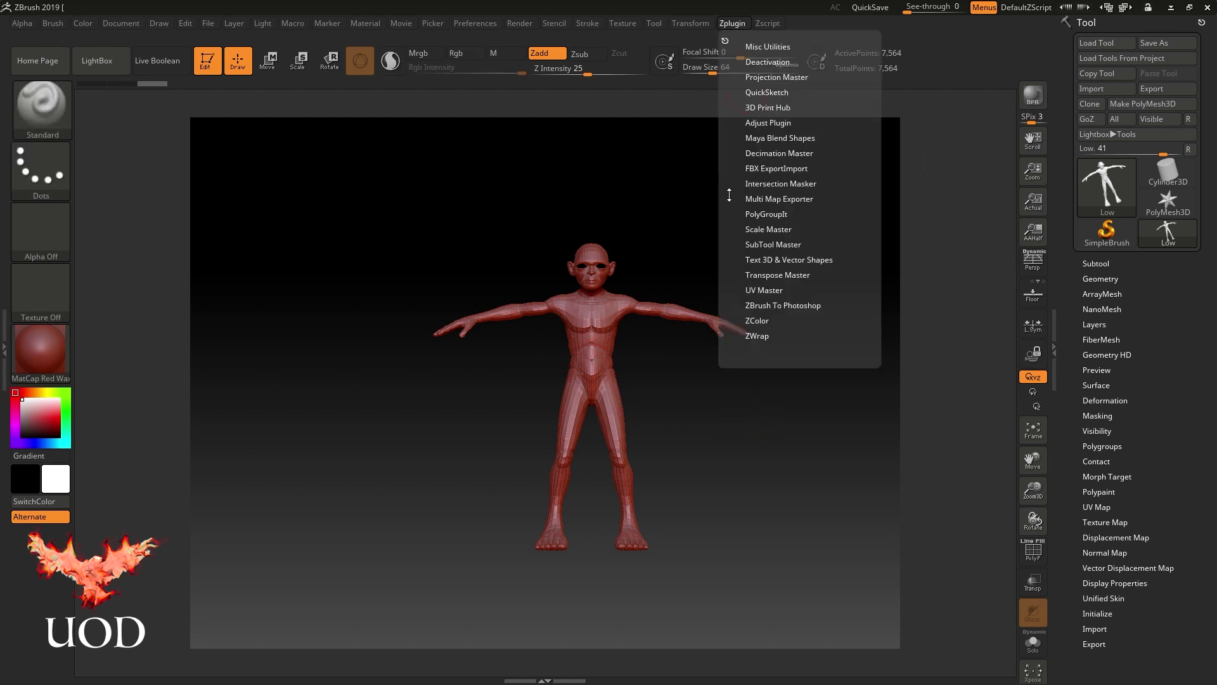
- Preview the Low body's UV layout with UV Master Flatten, then UnFlatten back to 3D
click(768, 289)
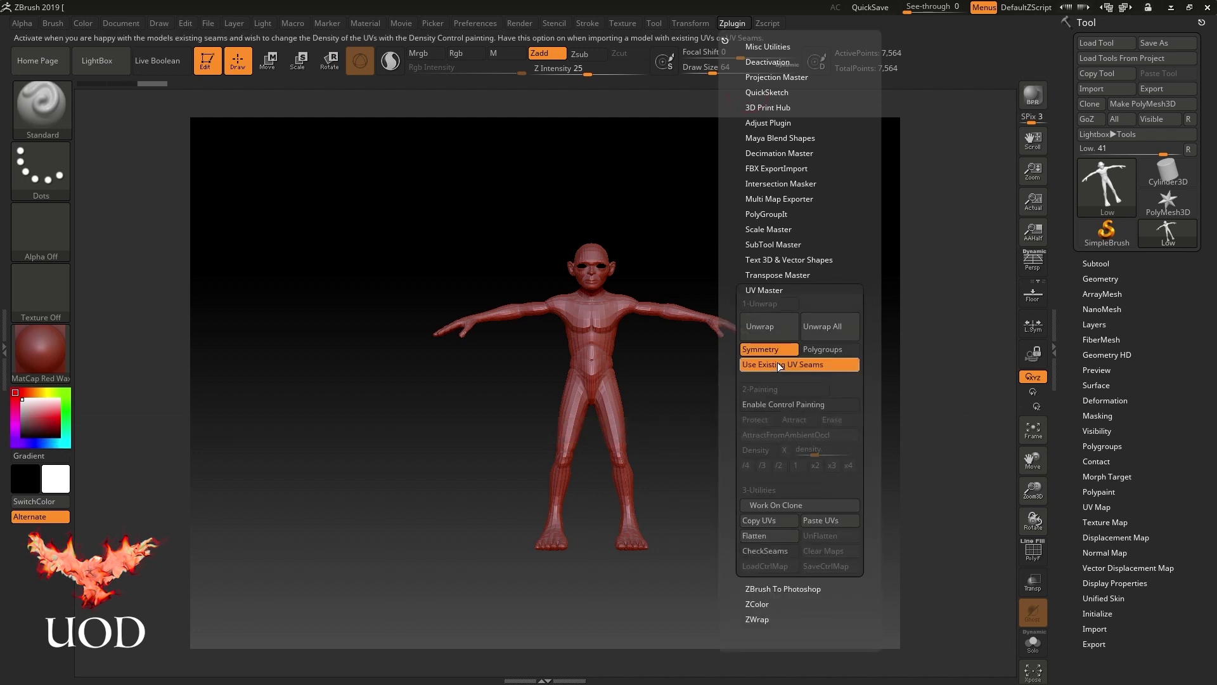
click(764, 538)
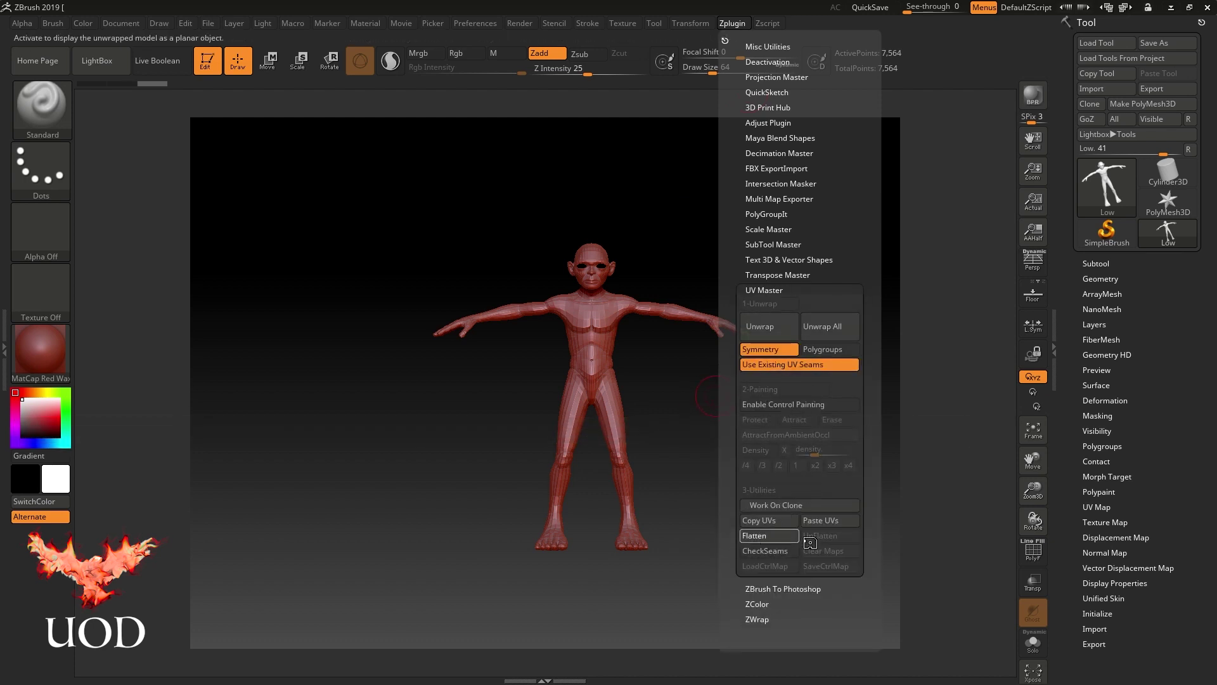
click(824, 536)
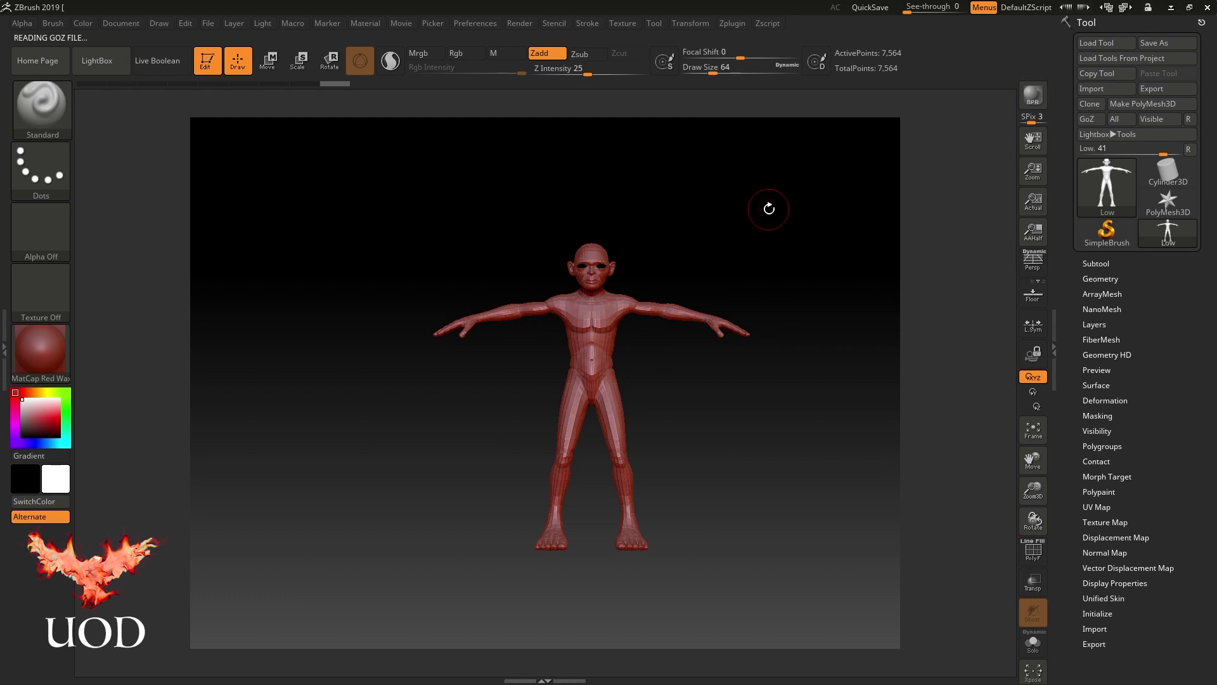
- Give the Low body the plain BasicMaterial and inspect it from a front view
click(64, 348)
click(168, 497)
key(f)
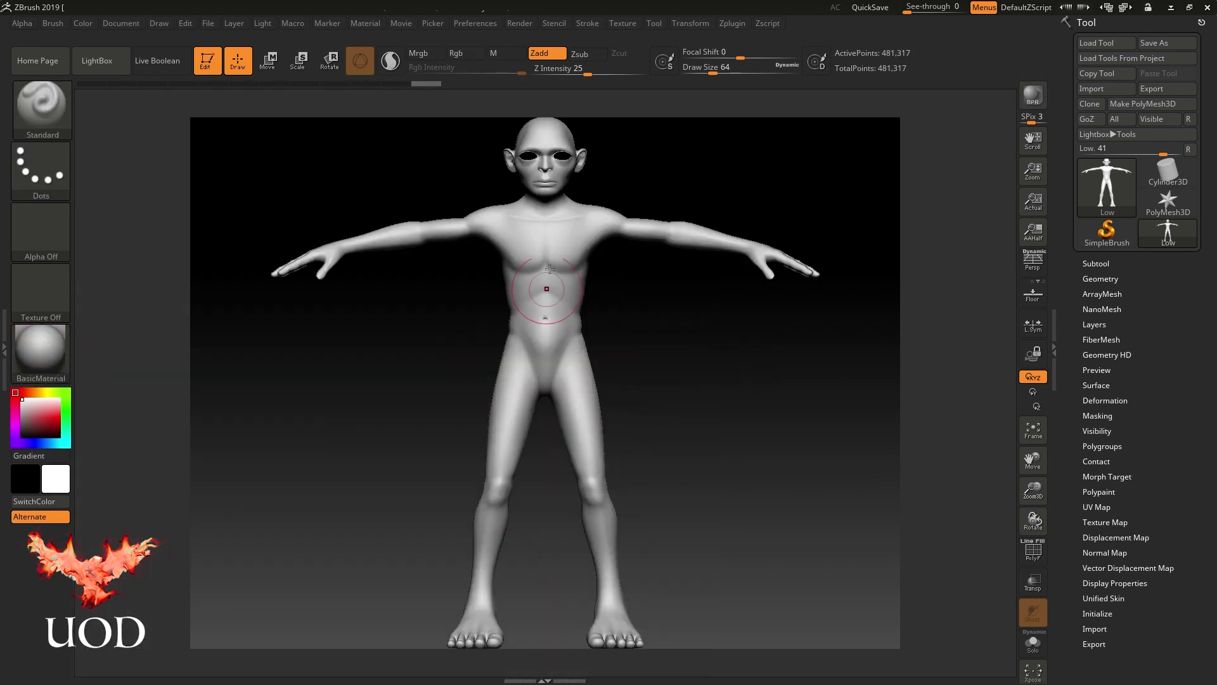
scroll(549, 269, up, 5)
drag(549, 317, 655, 495)
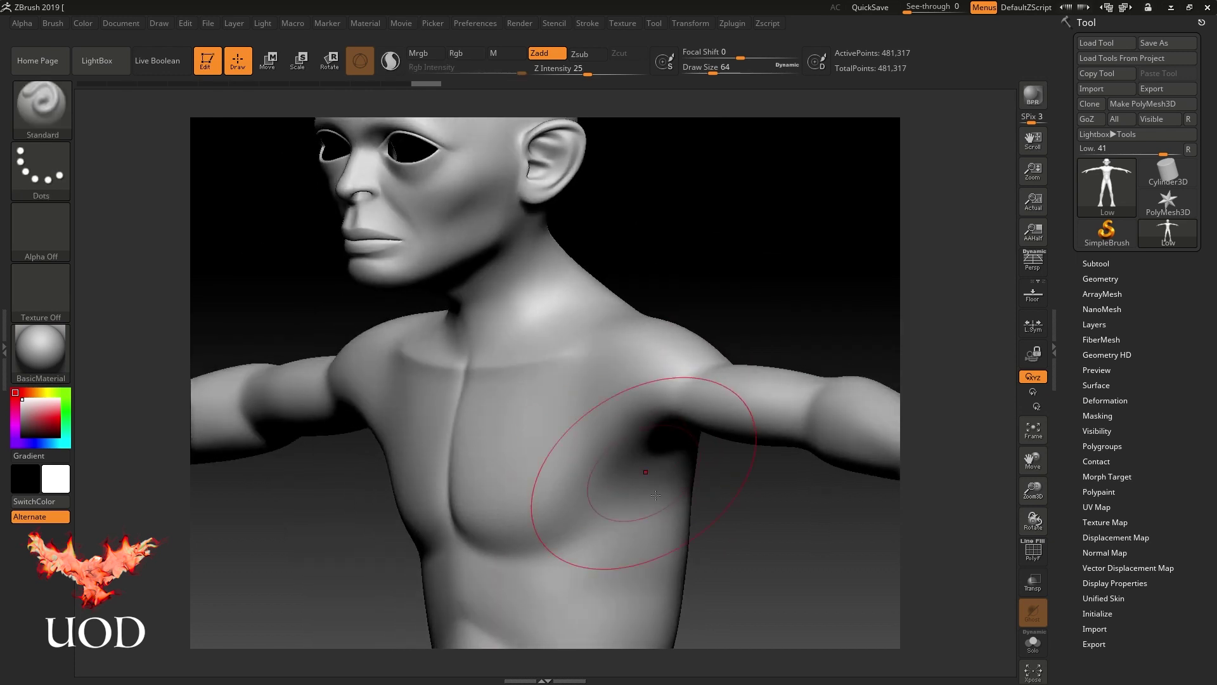
scroll(655, 494, down, 5)
drag(647, 407, 672, 355)
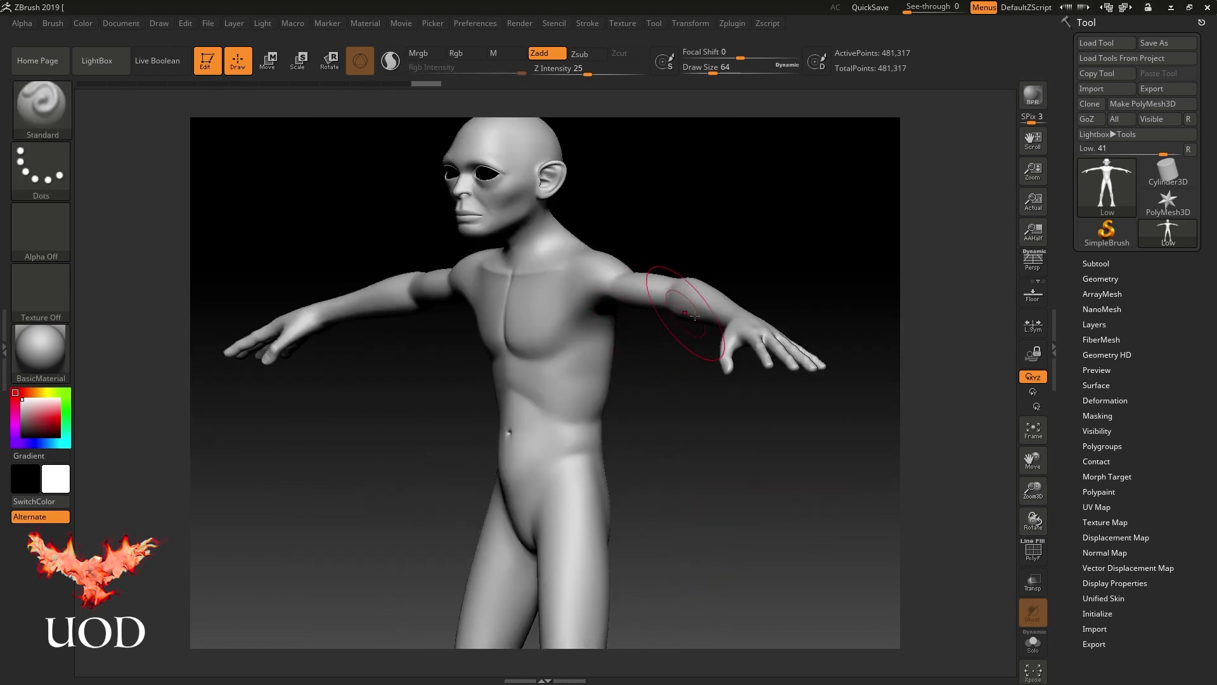
shift+drag(694, 315, 692, 374)
scroll(692, 374, up, 2)
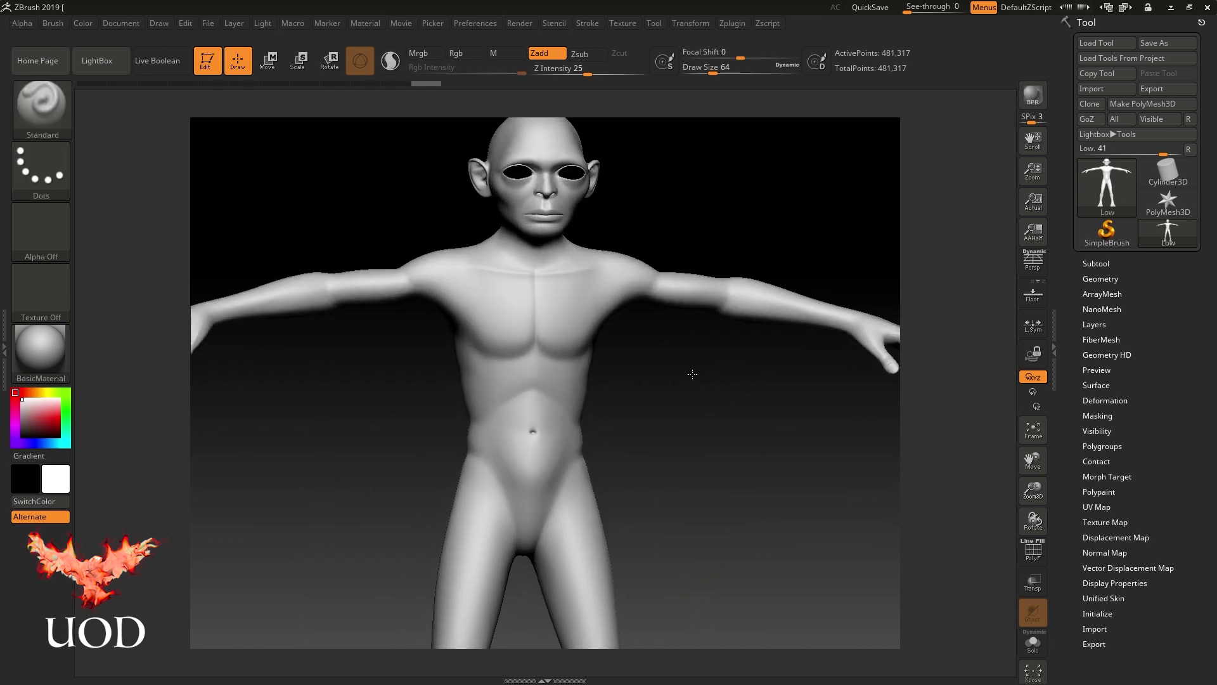
- Import the HD.OBJ scan body as a new tool
click(1167, 170)
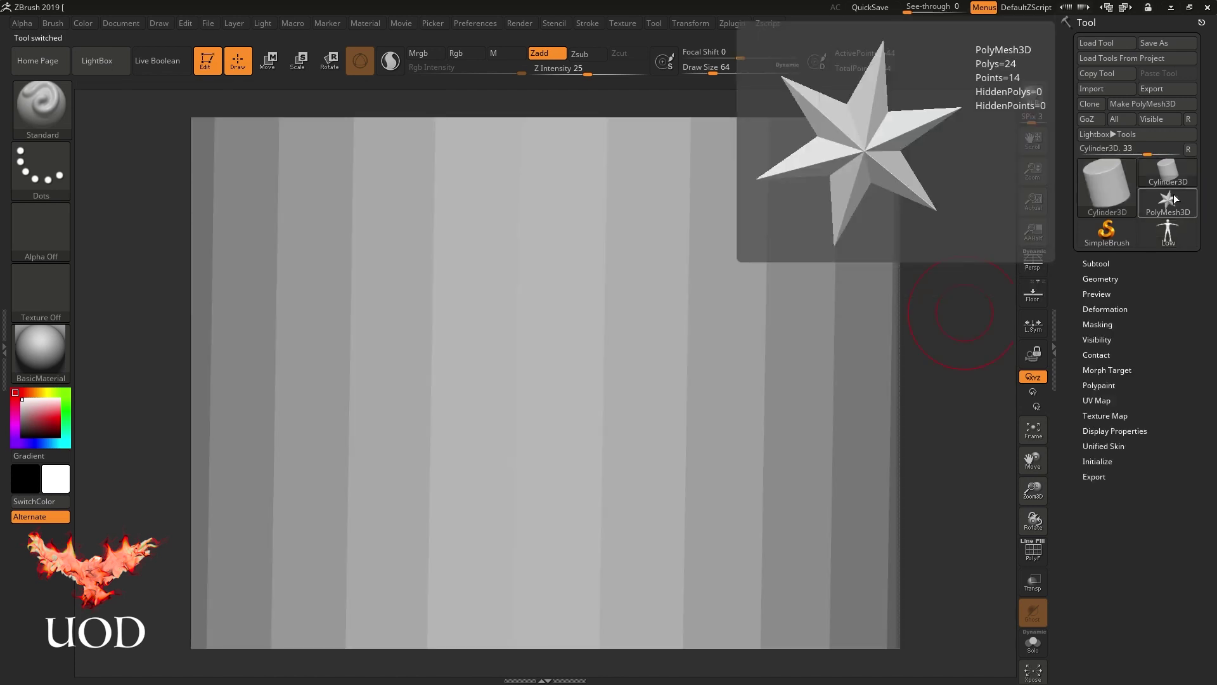
click(1115, 88)
double_click(462, 101)
mouse_move(728, 222)
mouse_down()
mouse_move(739, 225)
mouse_move(720, 209)
mouse_up()
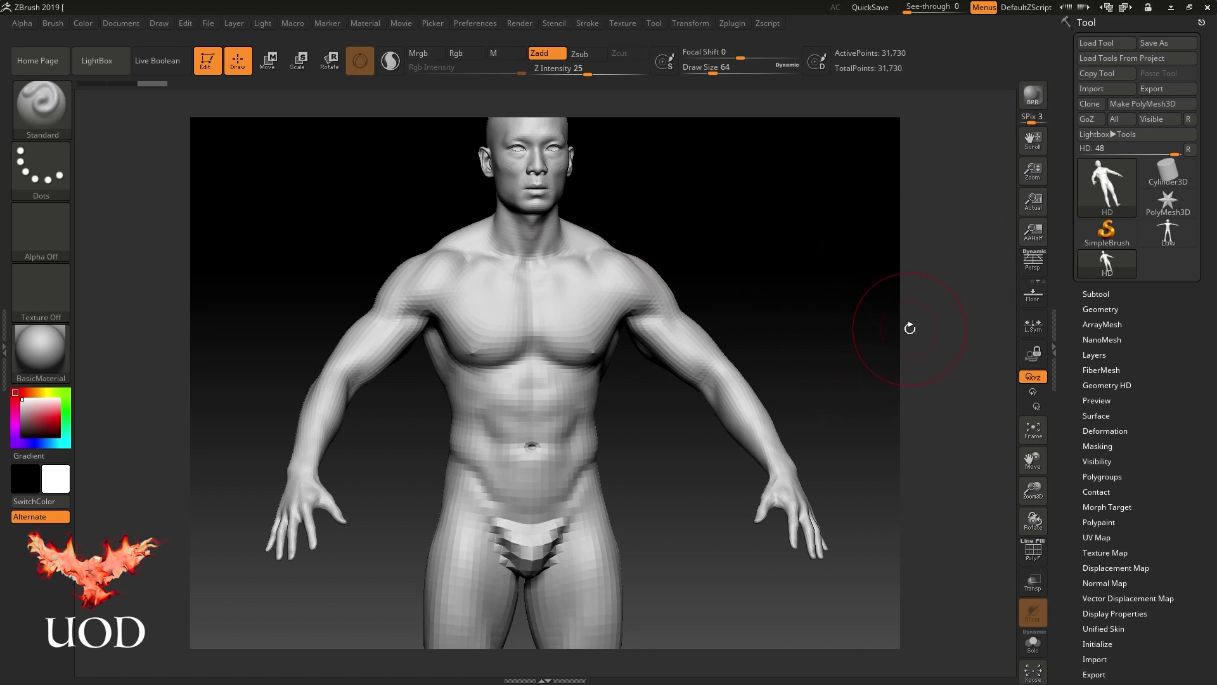
- Append the Low body as a second subtool overlapping the HD scan, framed in view
click(1096, 294)
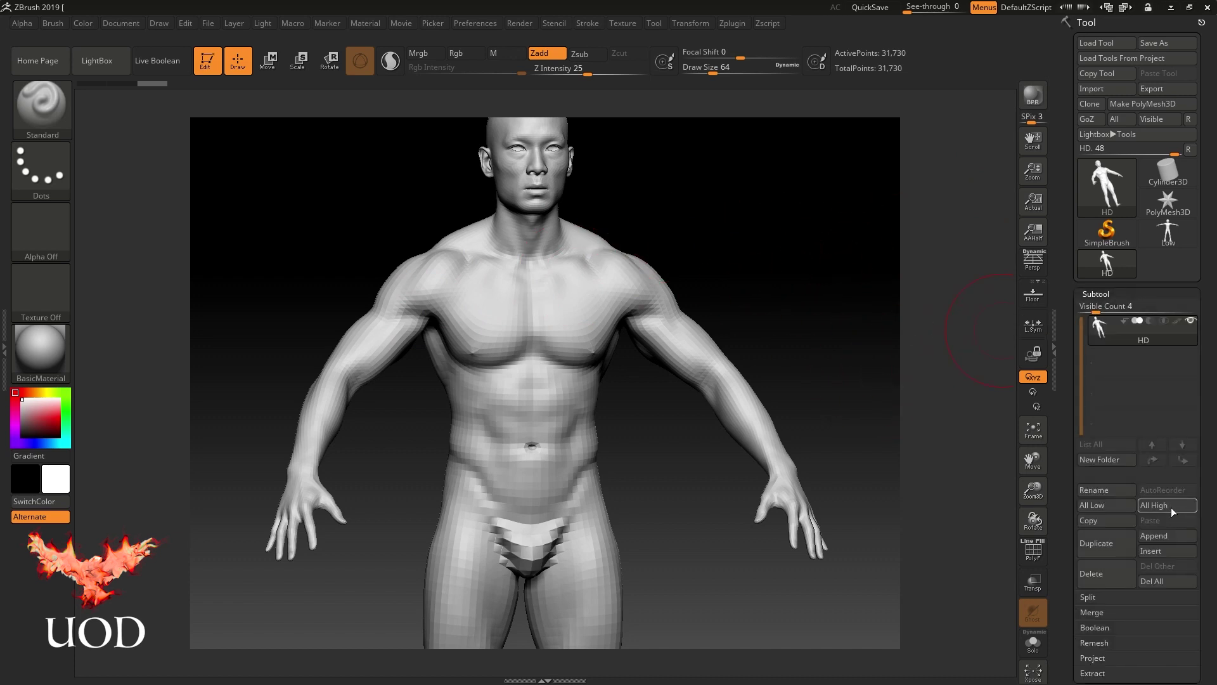
click(1166, 536)
click(731, 425)
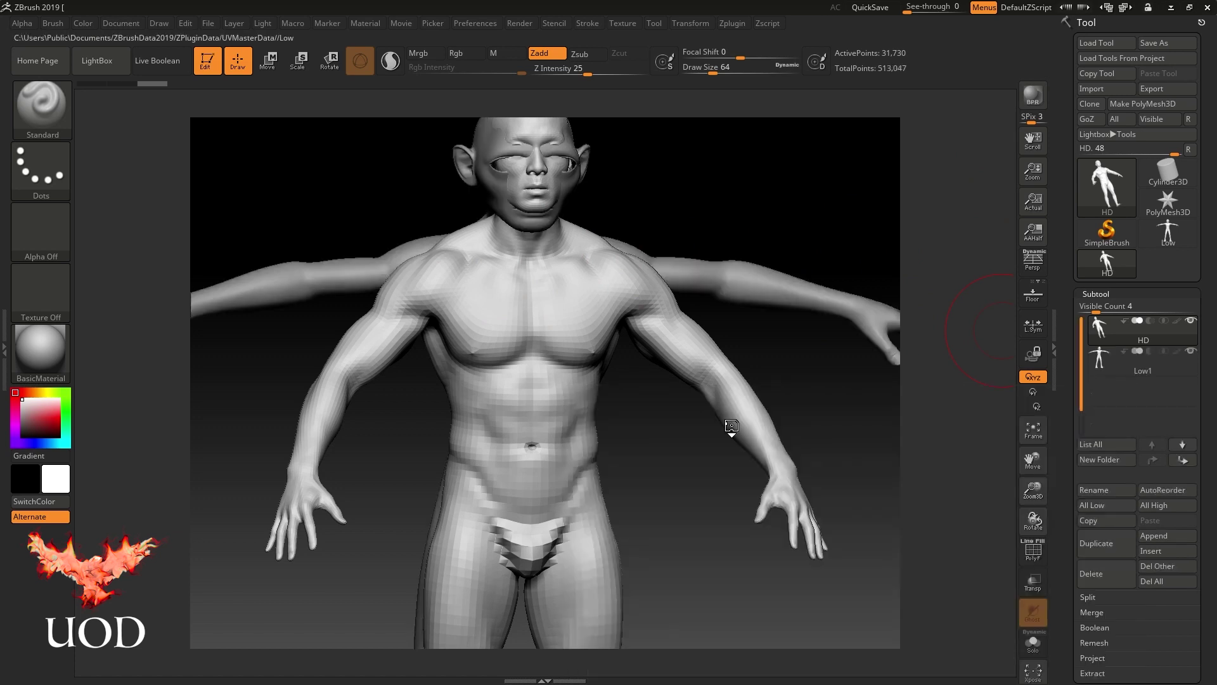
key(f)
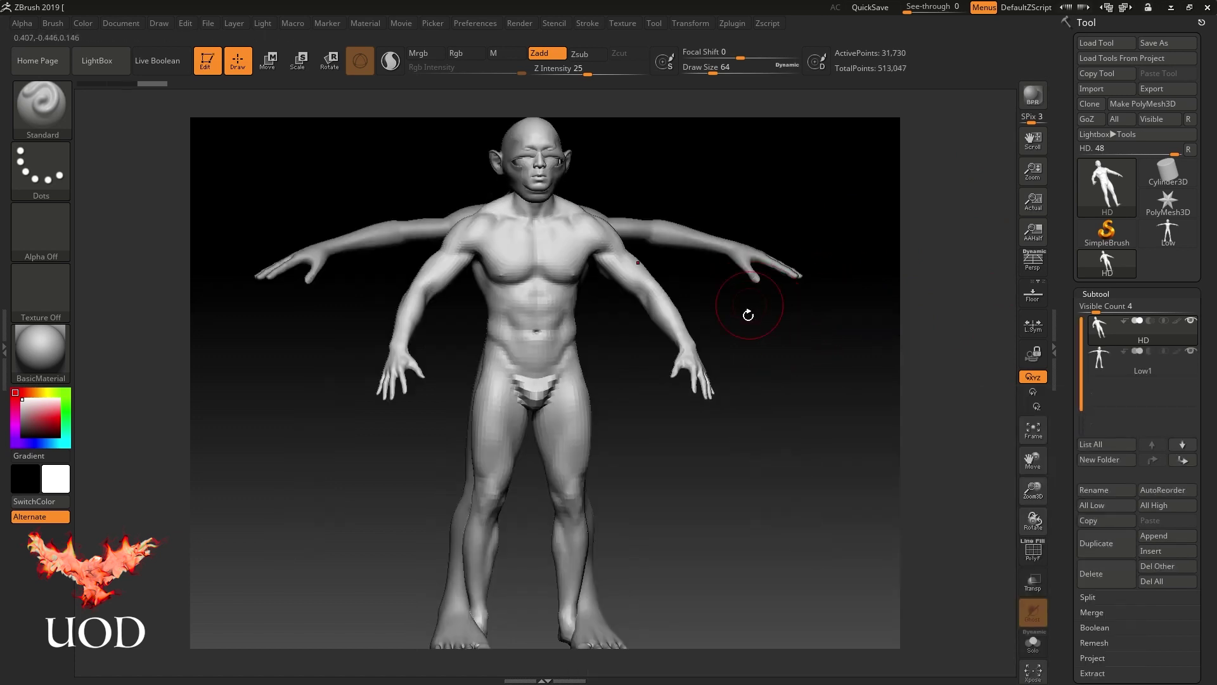
mouse_move(754, 413)
mouse_down()
mouse_move(713, 379)
mouse_move(797, 380)
mouse_move(746, 390)
mouse_up()
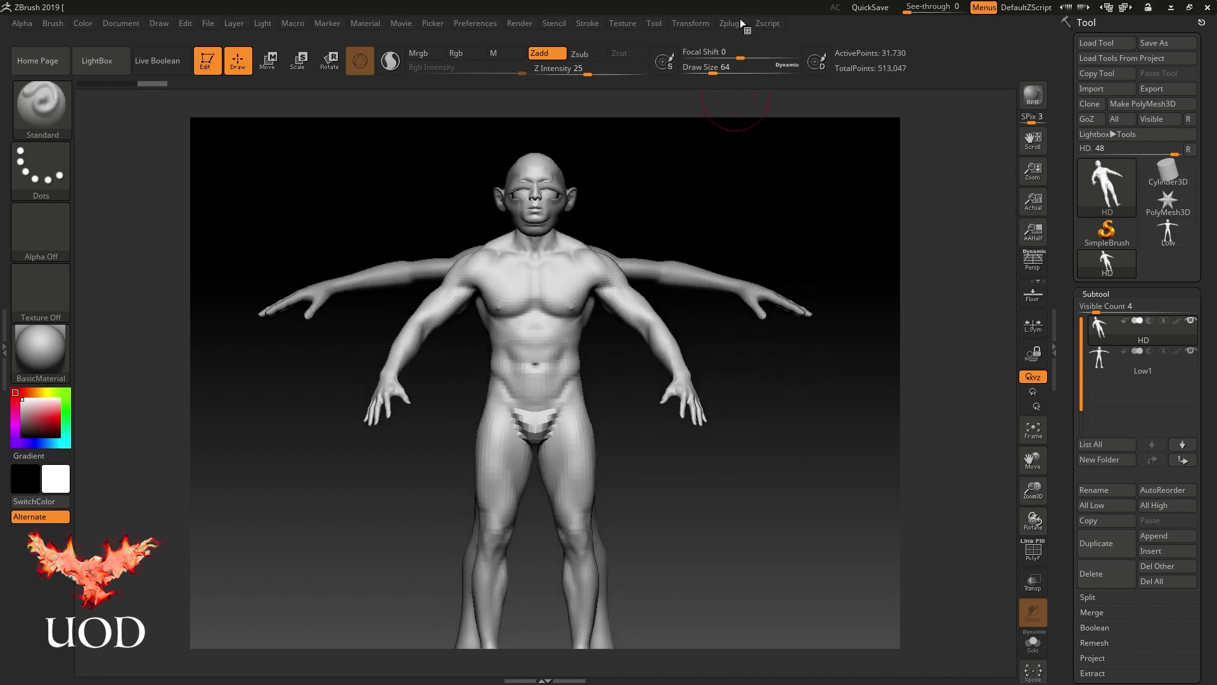
click(732, 23)
click(789, 289)
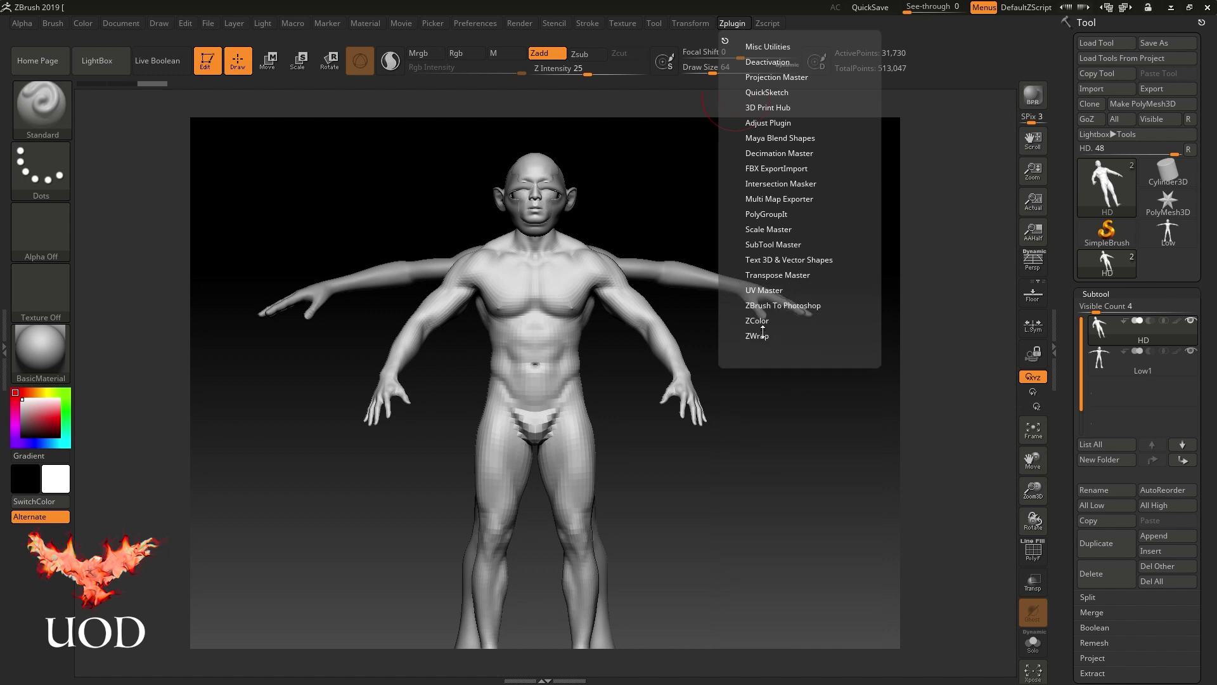
- Launch ZWrap, frame both faces, and leave >X< mirrored placement off on both models
click(756, 335)
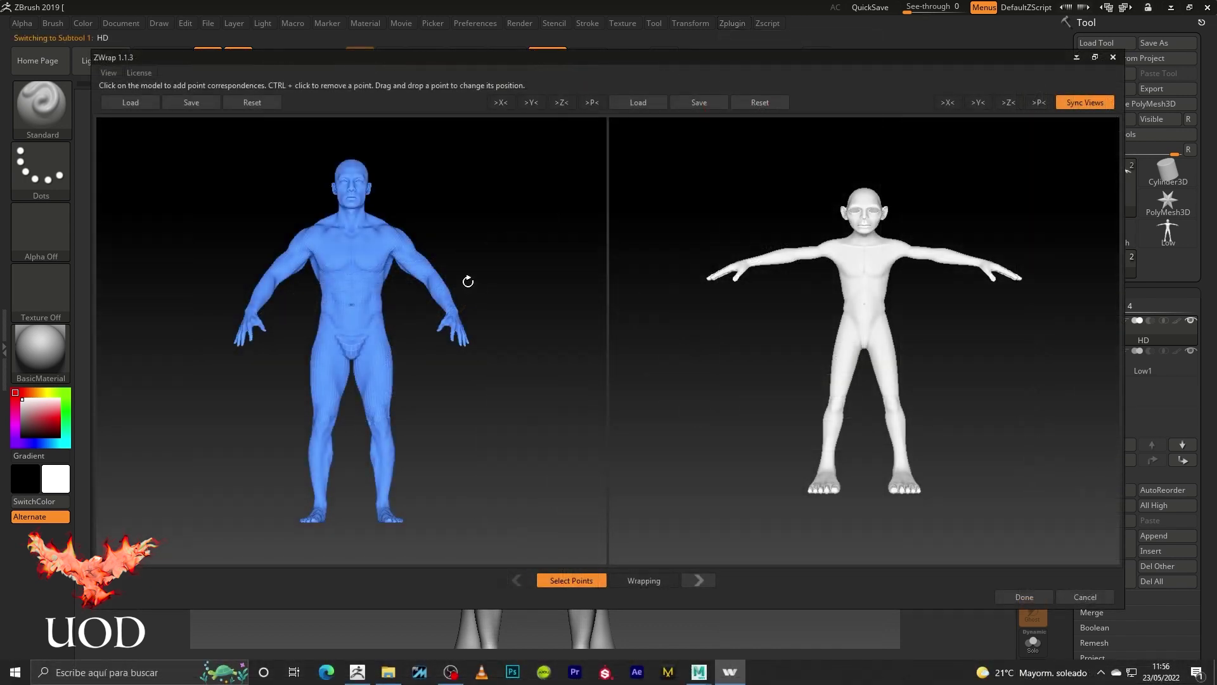
scroll(412, 279, up, 5)
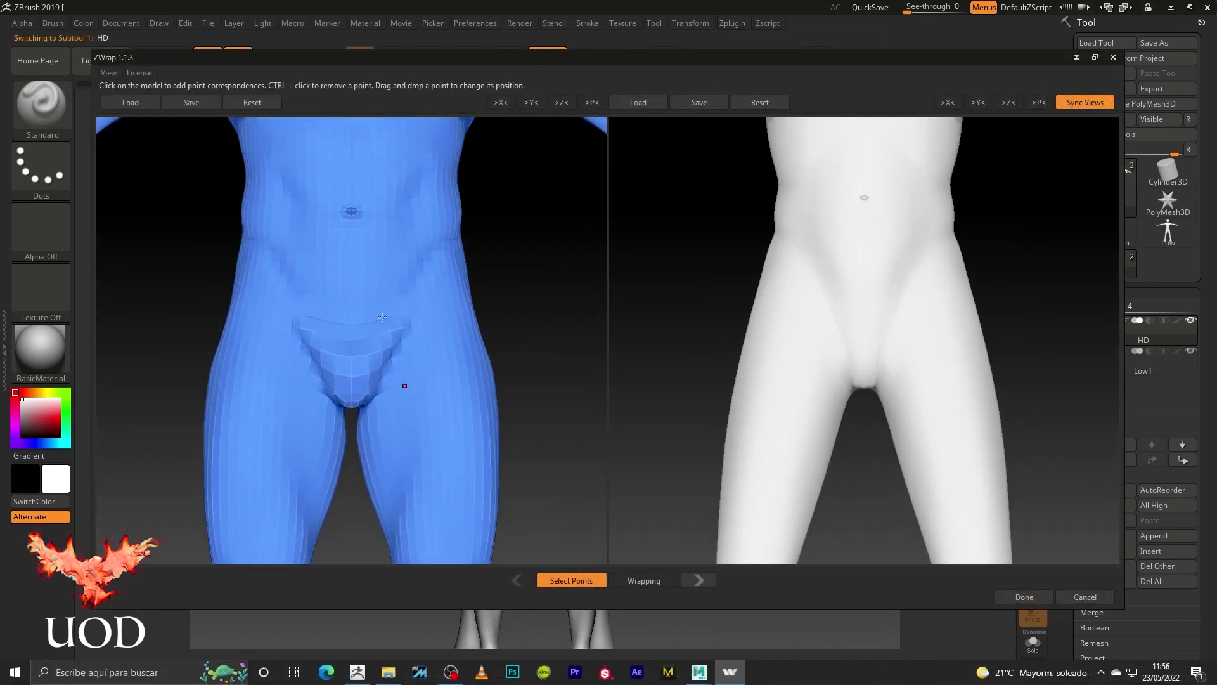
scroll(378, 429, up, 2)
scroll(410, 354, up, 3)
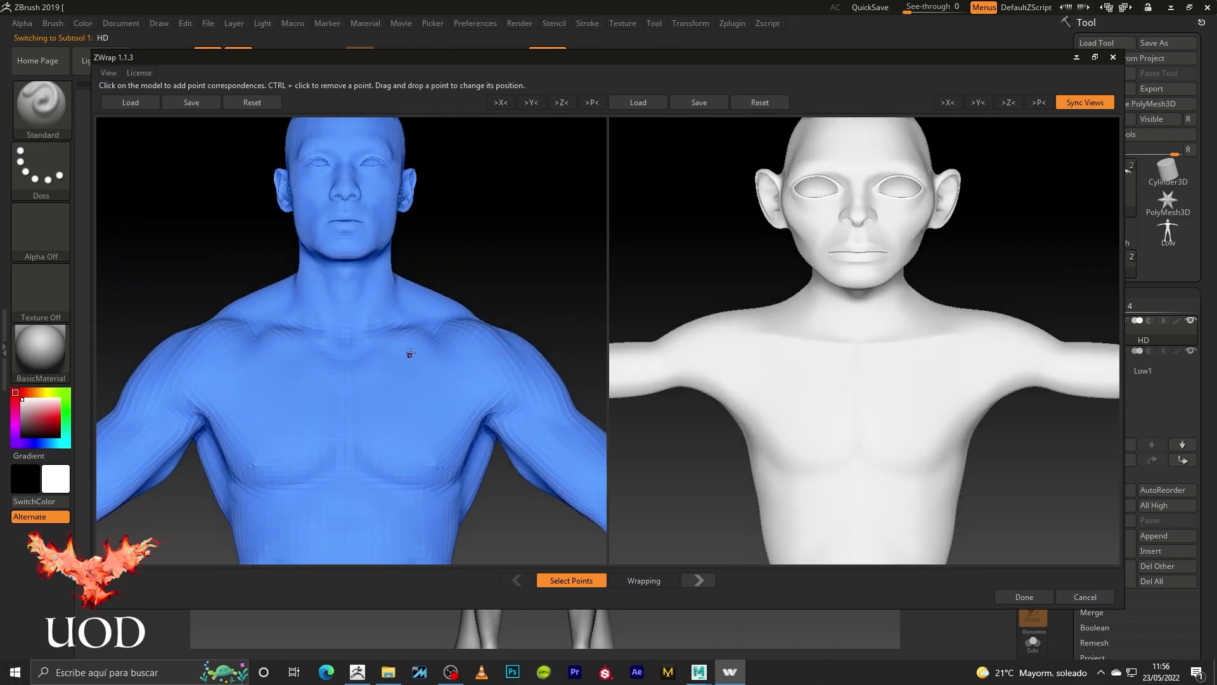
click(504, 105)
click(499, 102)
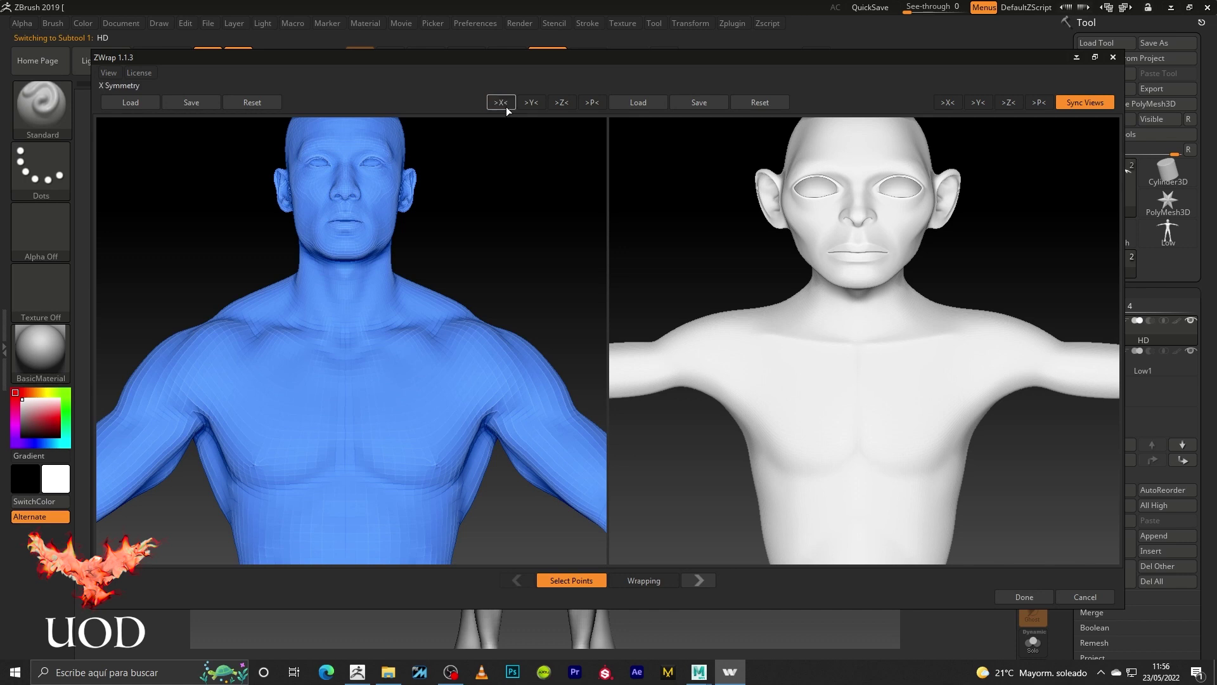
click(948, 102)
click(501, 102)
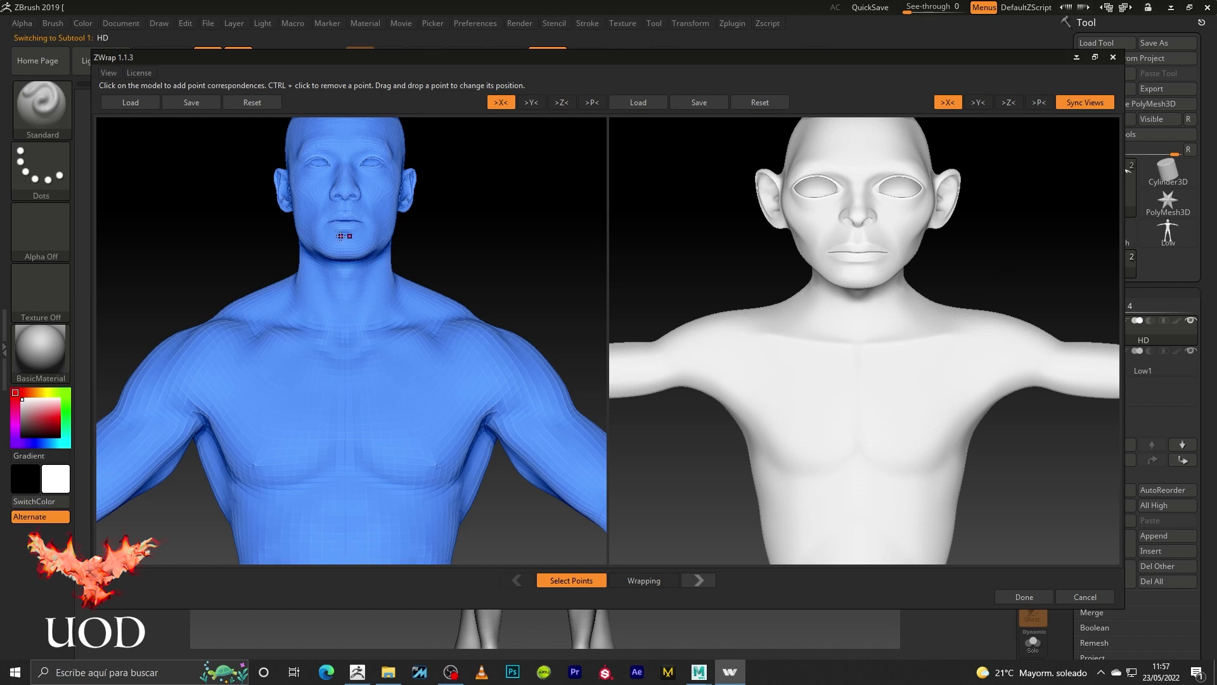
scroll(341, 236, down, 2)
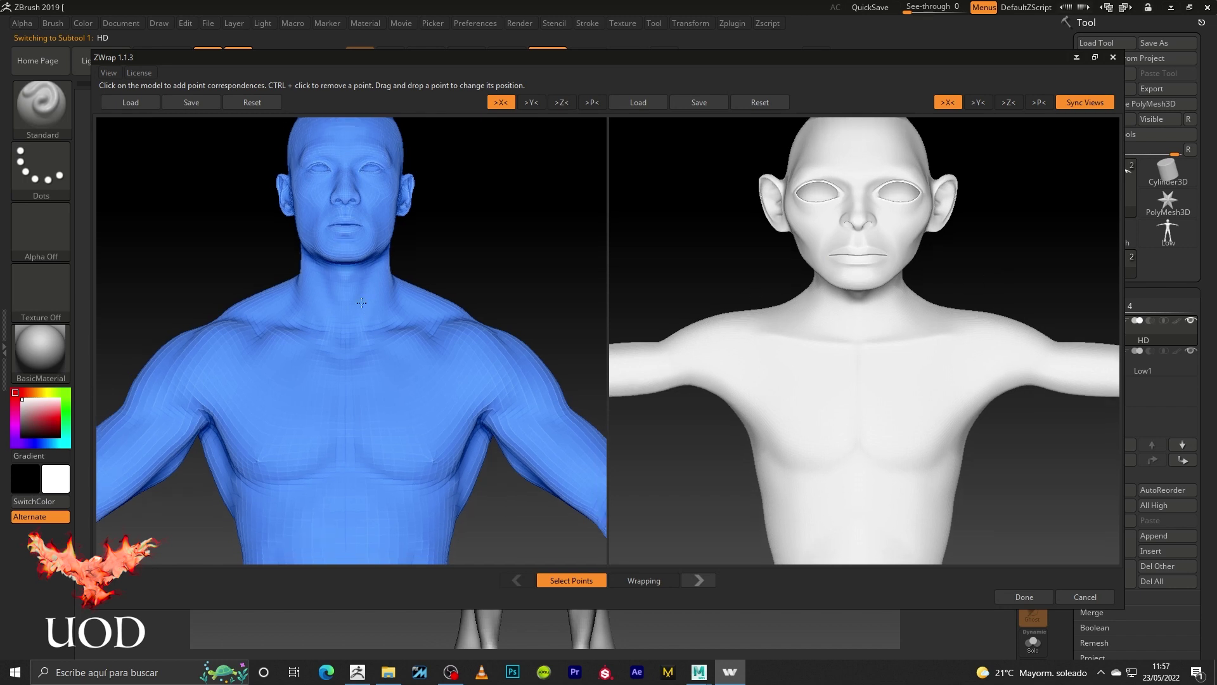
scroll(376, 264, down, 2)
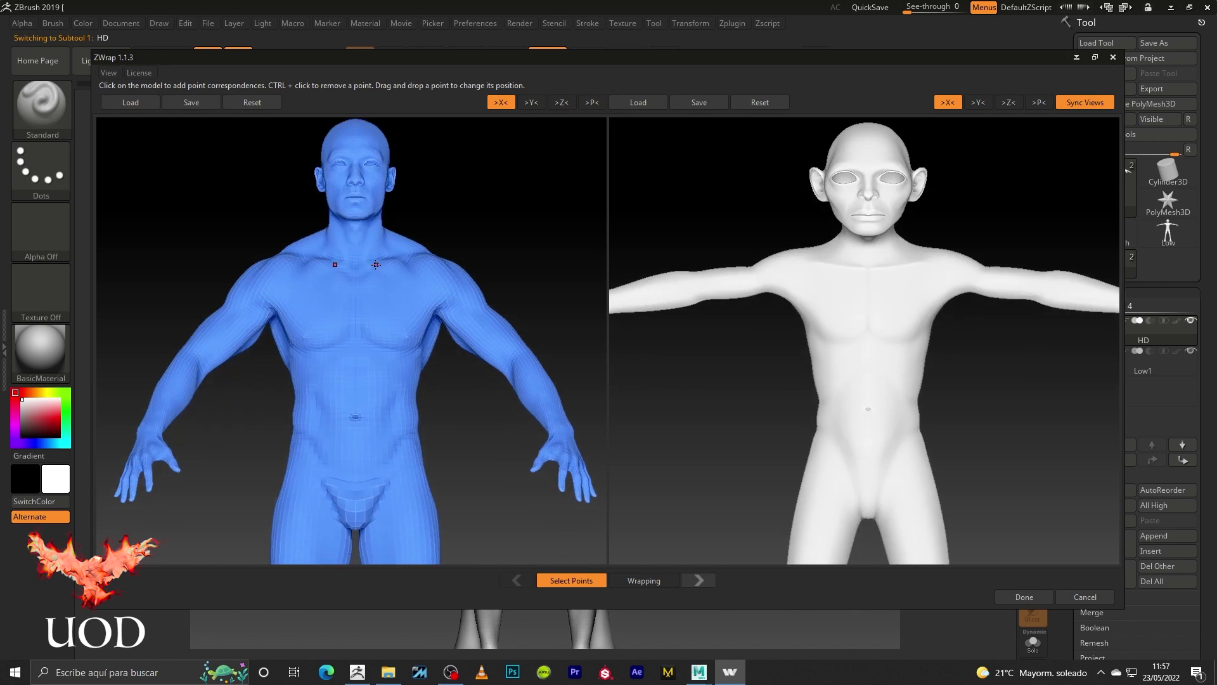
scroll(354, 168, up, 3)
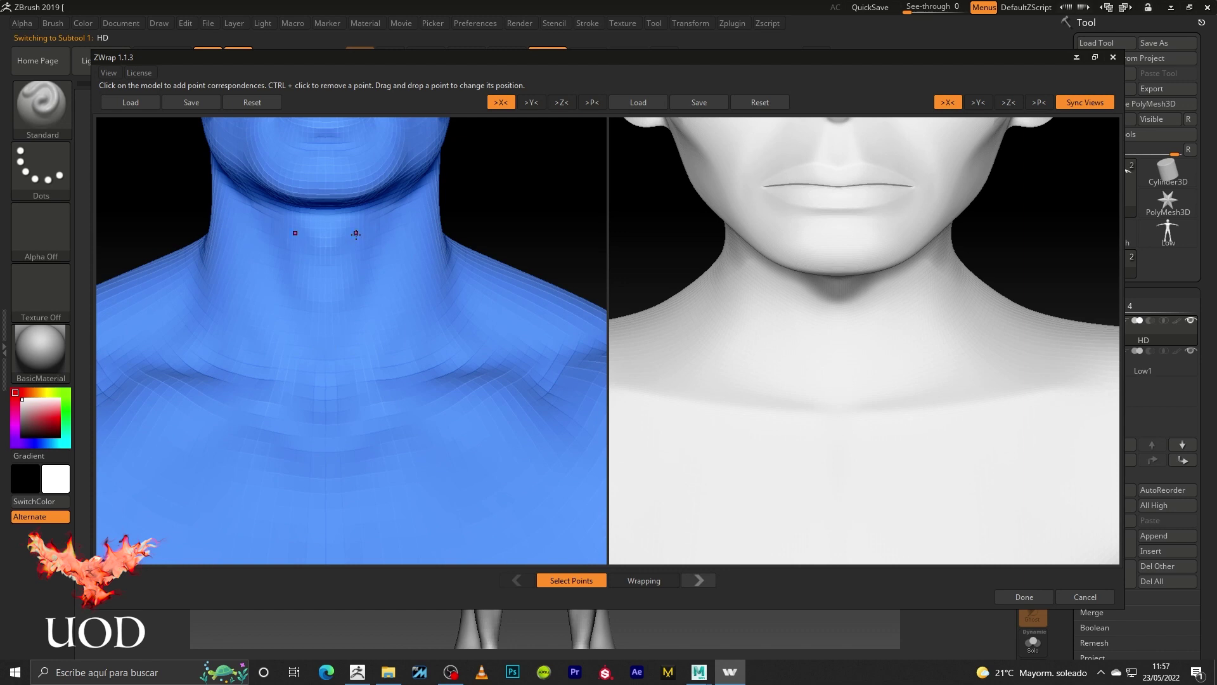
middle_drag(380, 191, 390, 346)
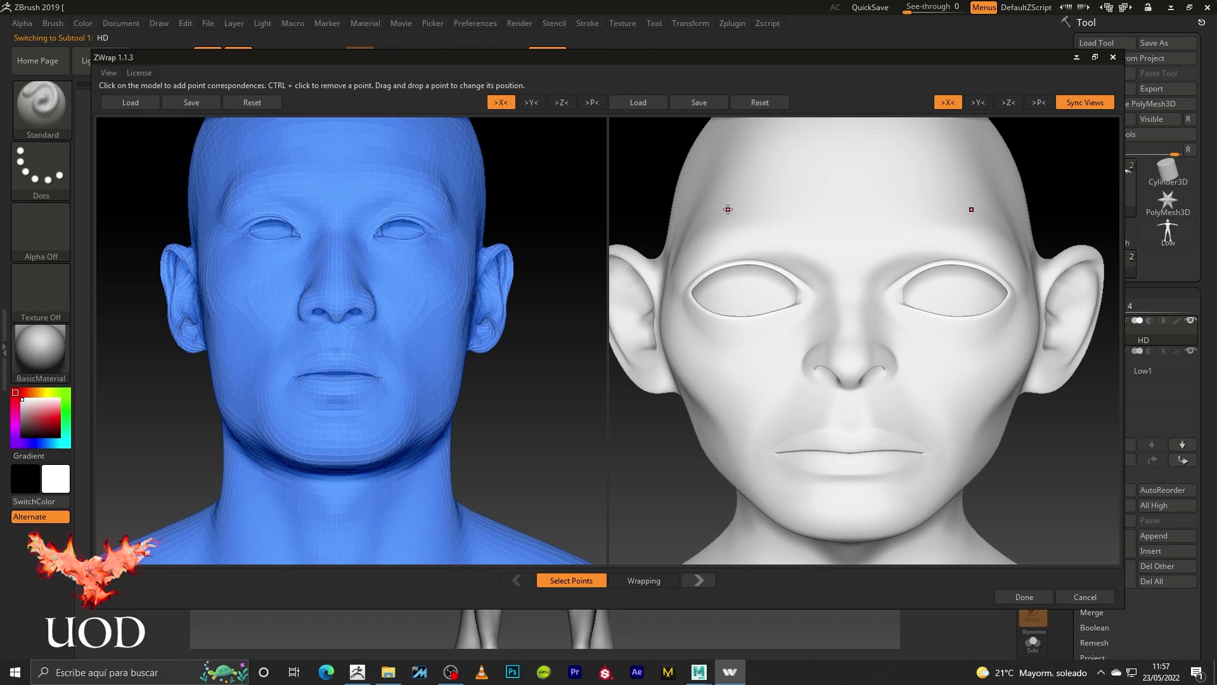
click(948, 103)
click(501, 102)
- Place correspondence points on the upper lip, lip corner, lower lip and below the nose
scroll(283, 385, up, 2)
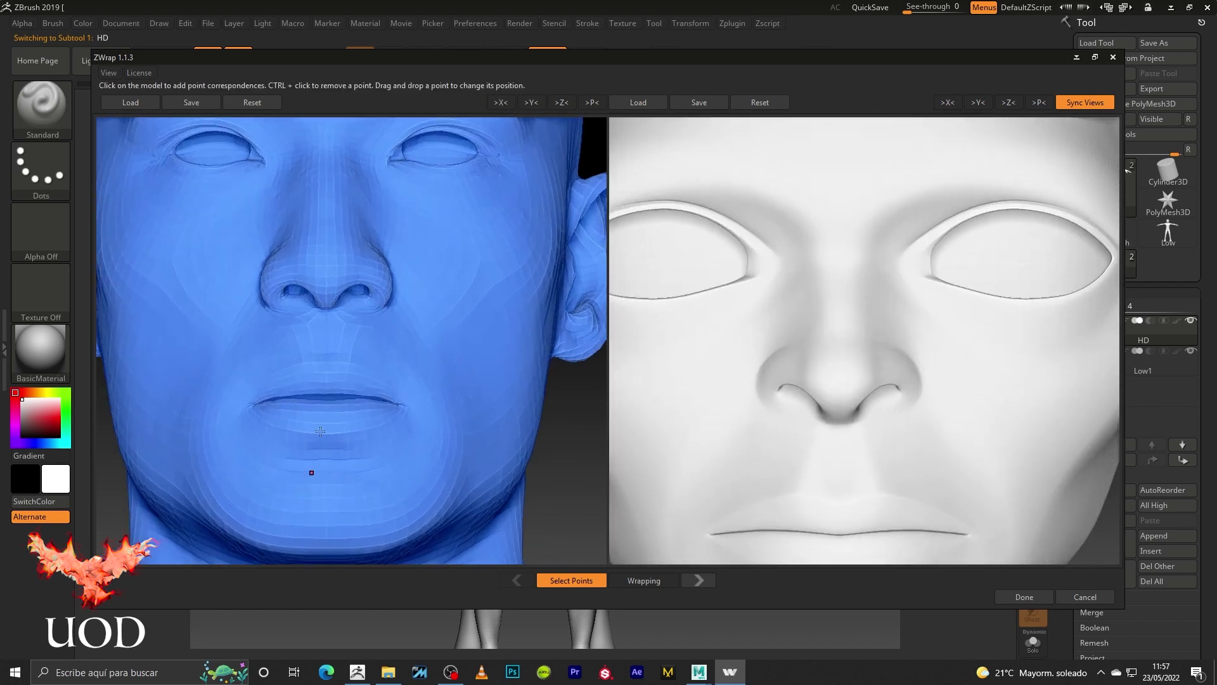
scroll(313, 475, up, 3)
scroll(332, 481, up, 3)
scroll(318, 317, up, 2)
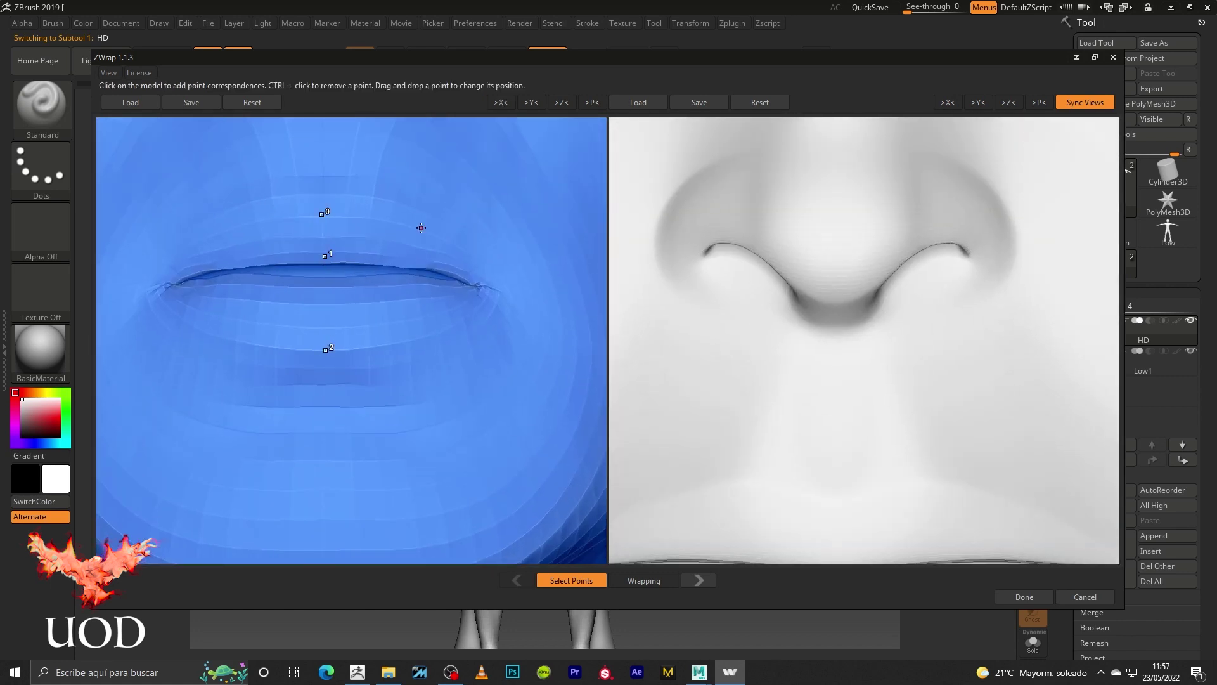
click(421, 227)
click(433, 330)
drag(438, 330, 405, 317)
click(555, 294)
middle_drag(842, 271, 831, 401)
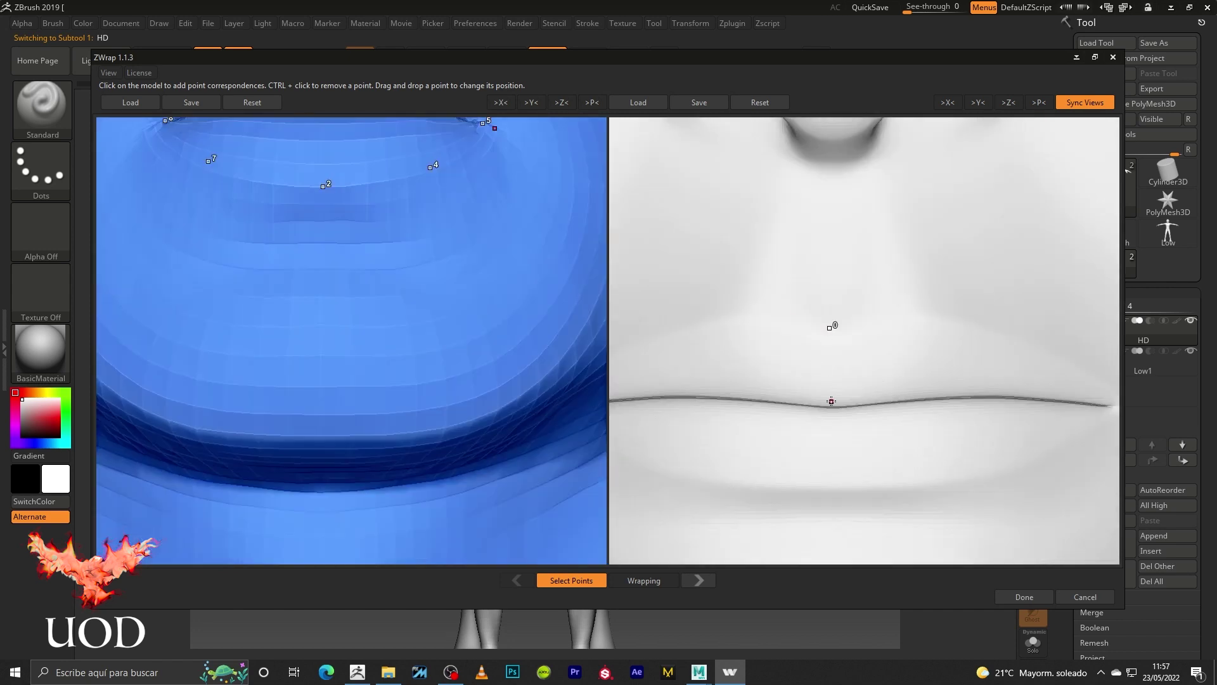
scroll(1018, 469, down, 3)
scroll(763, 340, down, 2)
click(389, 244)
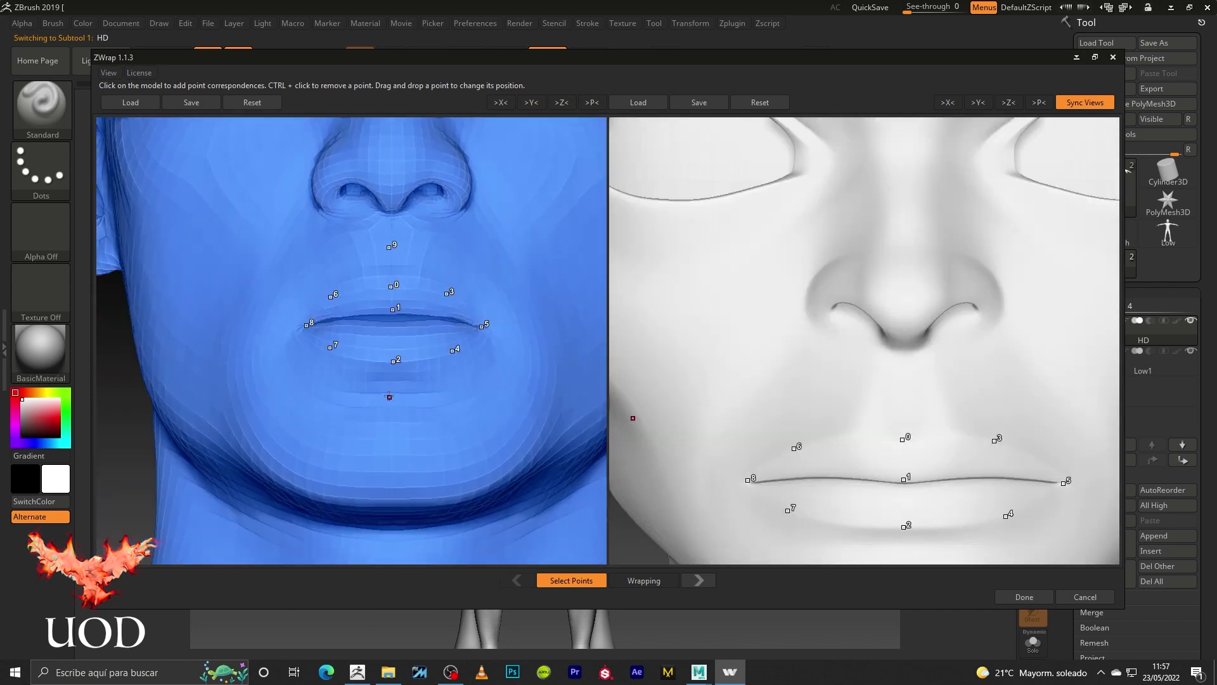
- Mark points beside both nostrils, on the nose tip and between the brows
middle_drag(909, 382, 900, 216)
drag(824, 317, 634, 317)
click(263, 264)
click(463, 287)
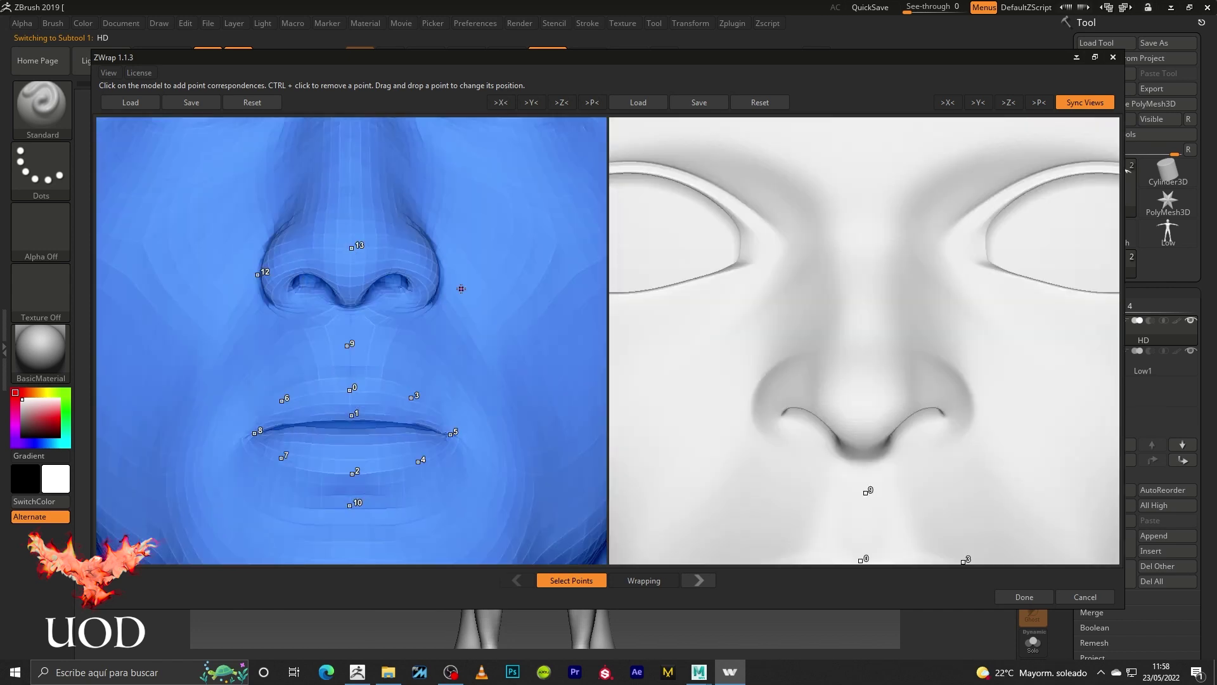
drag(824, 380, 729, 424)
scroll(728, 424, down, 2)
click(886, 425)
scroll(824, 380, down, 2)
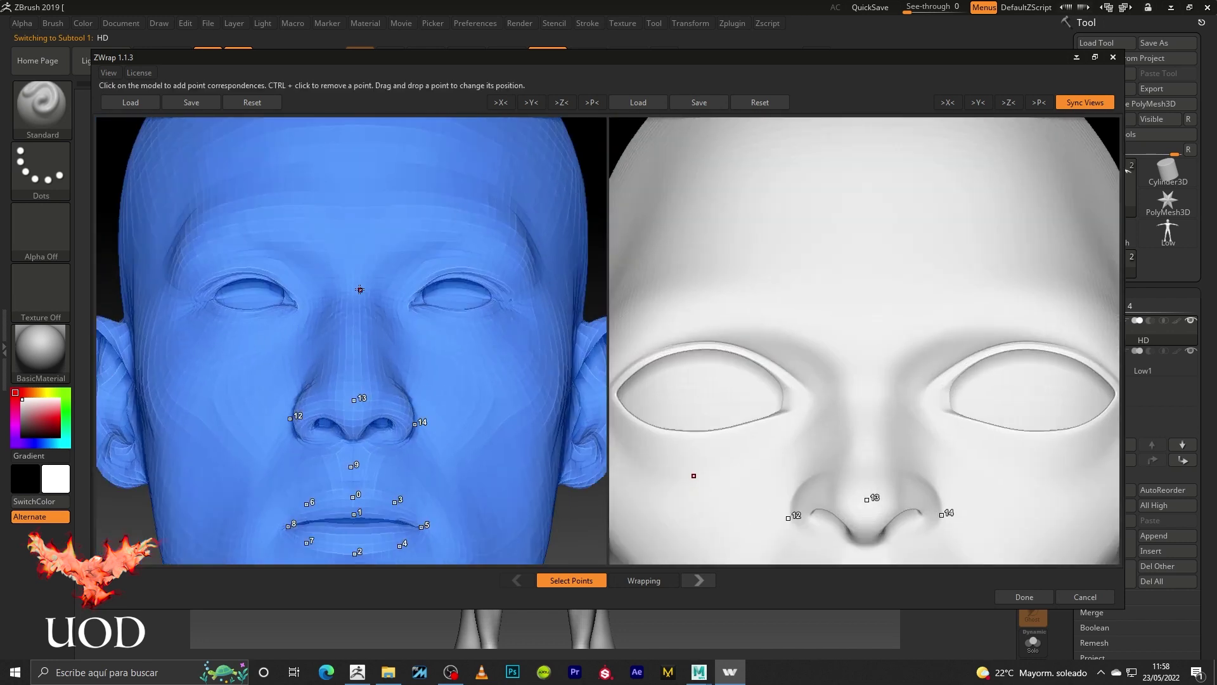
click(360, 284)
scroll(466, 277, up, 1)
- With >X< mirroring on, mark symmetric points along the brows and around the eyes
click(500, 102)
click(650, 236)
click(311, 237)
click(417, 306)
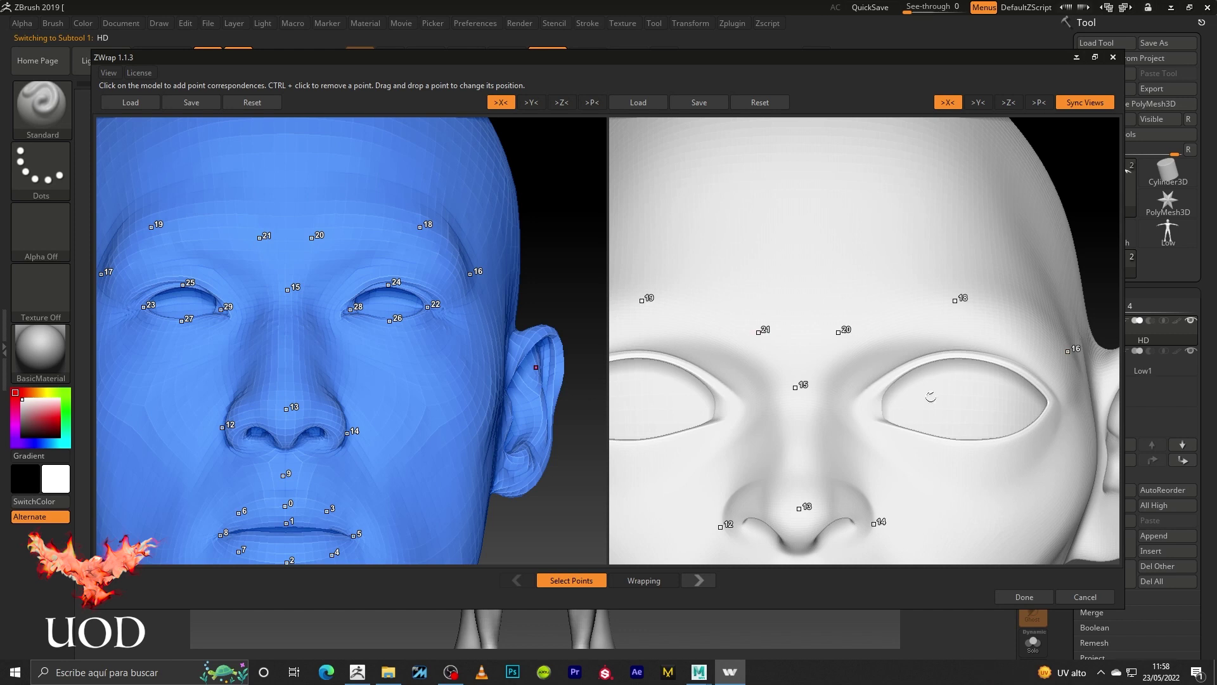
scroll(467, 304, down, 3)
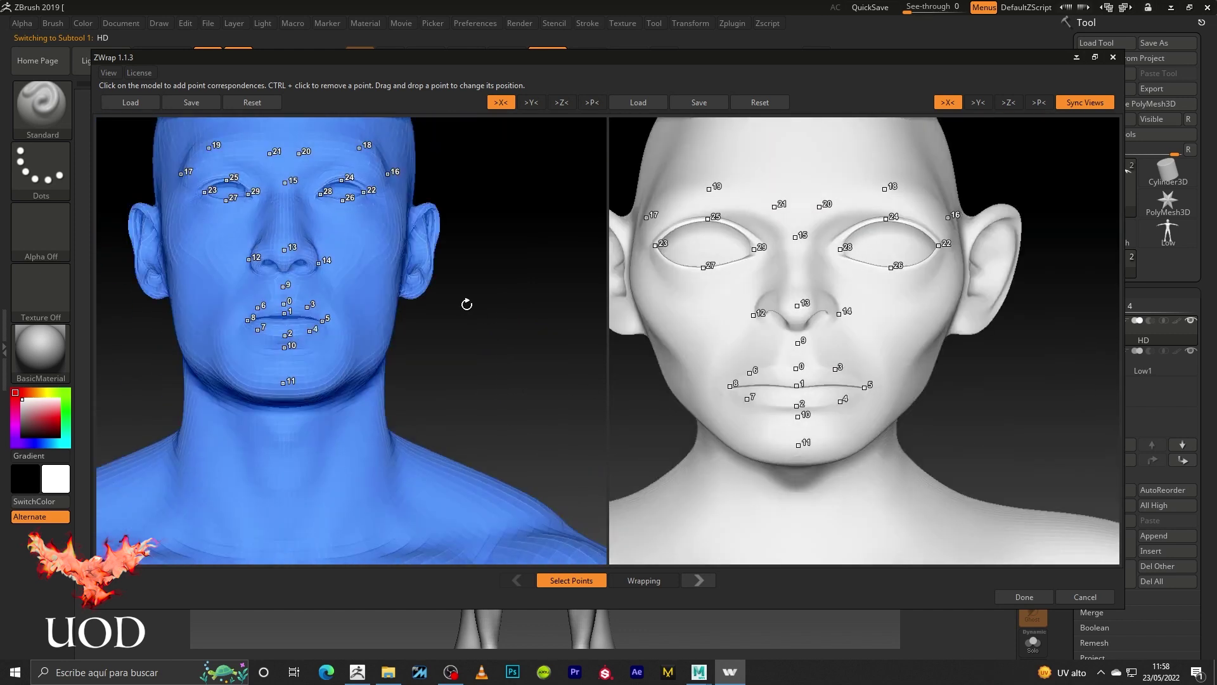
drag(467, 304, 310, 301)
mouse_move(551, 288)
mouse_down()
mouse_move(336, 336)
mouse_move(418, 321)
mouse_up()
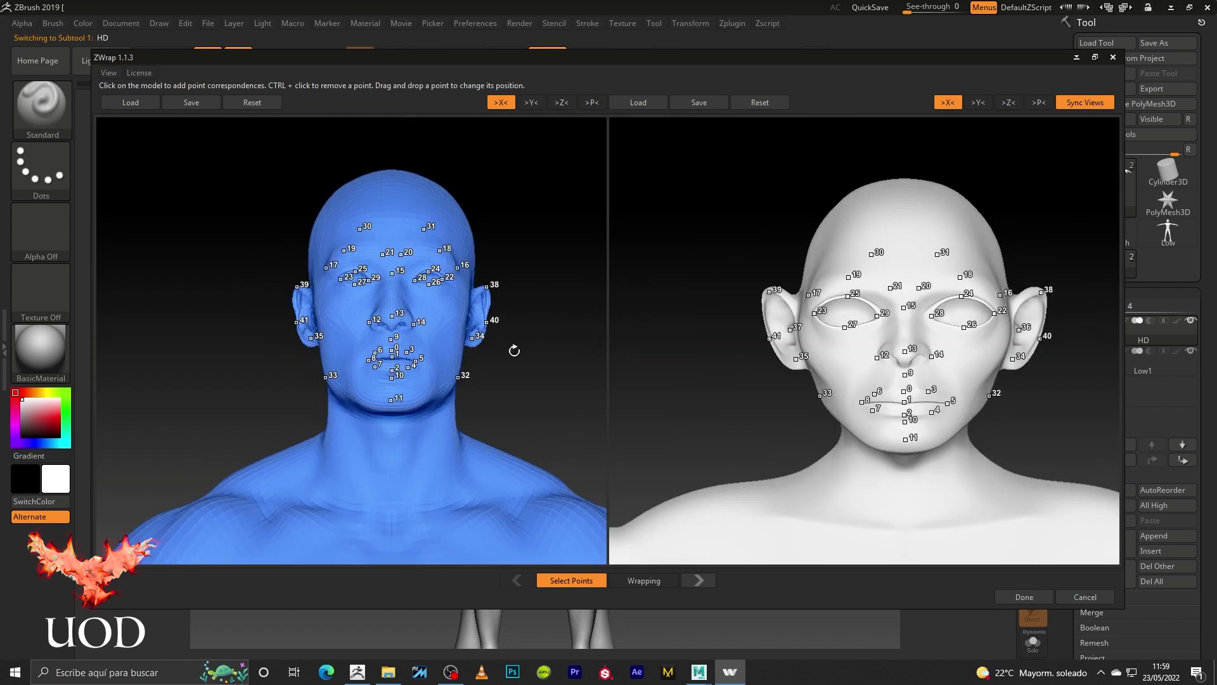
mouse_move(344, 407)
mouse_down()
mouse_move(462, 397)
mouse_move(475, 410)
mouse_up()
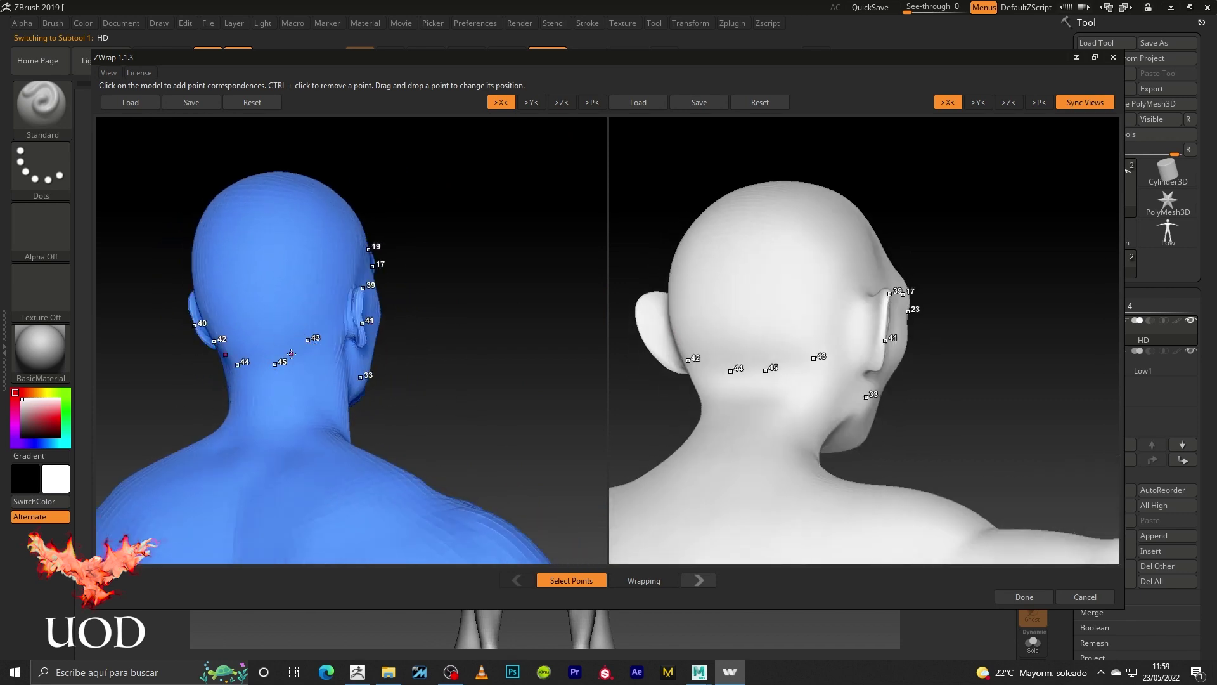
- Add mirrored points 46 and 47 on the upper back, then re-enable >X< mirroring on both models
drag(287, 440, 306, 450)
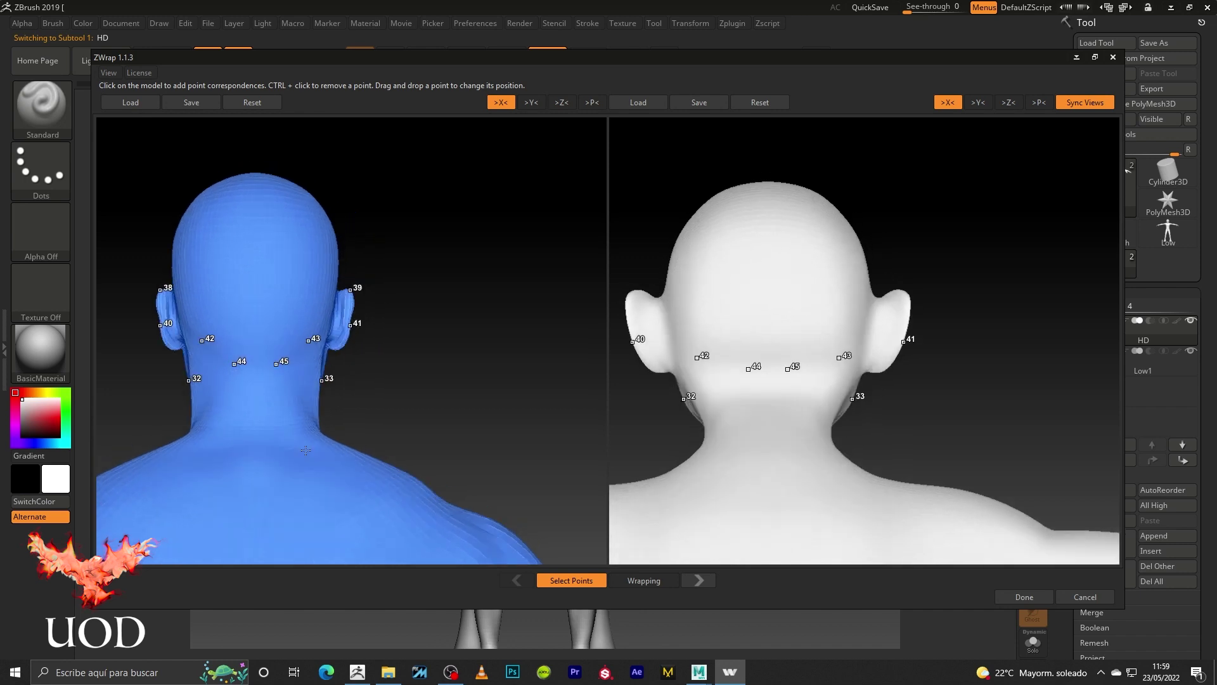
click(220, 445)
drag(283, 407, 237, 397)
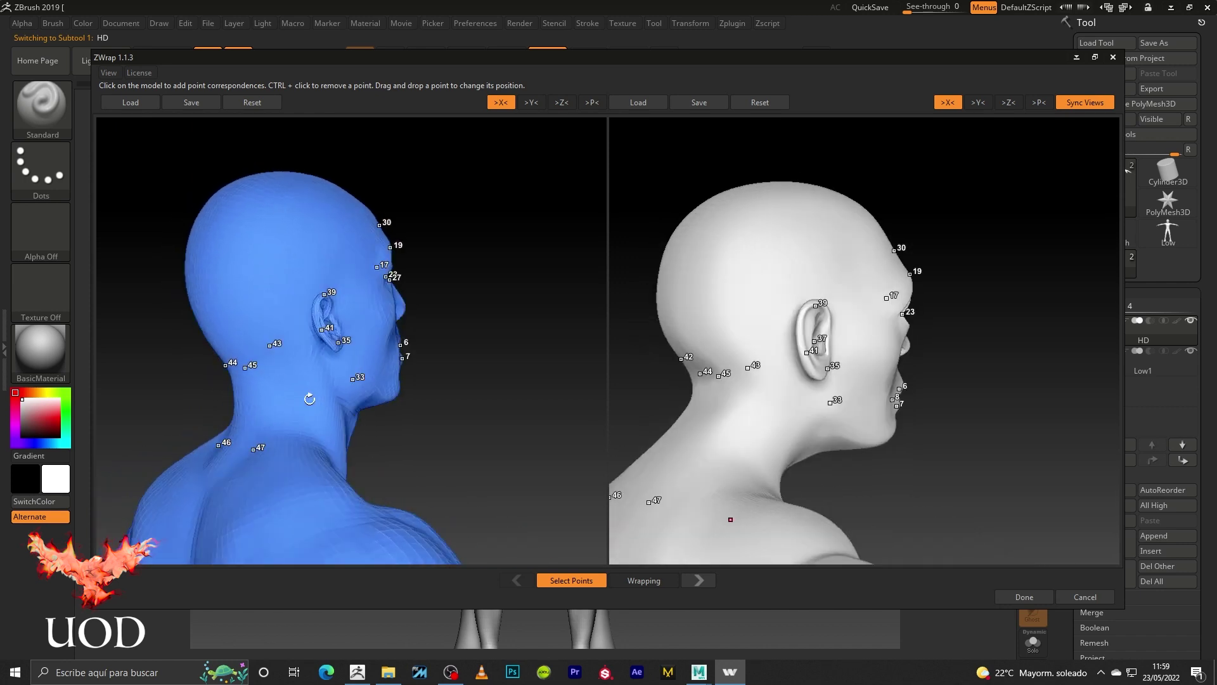
key(f)
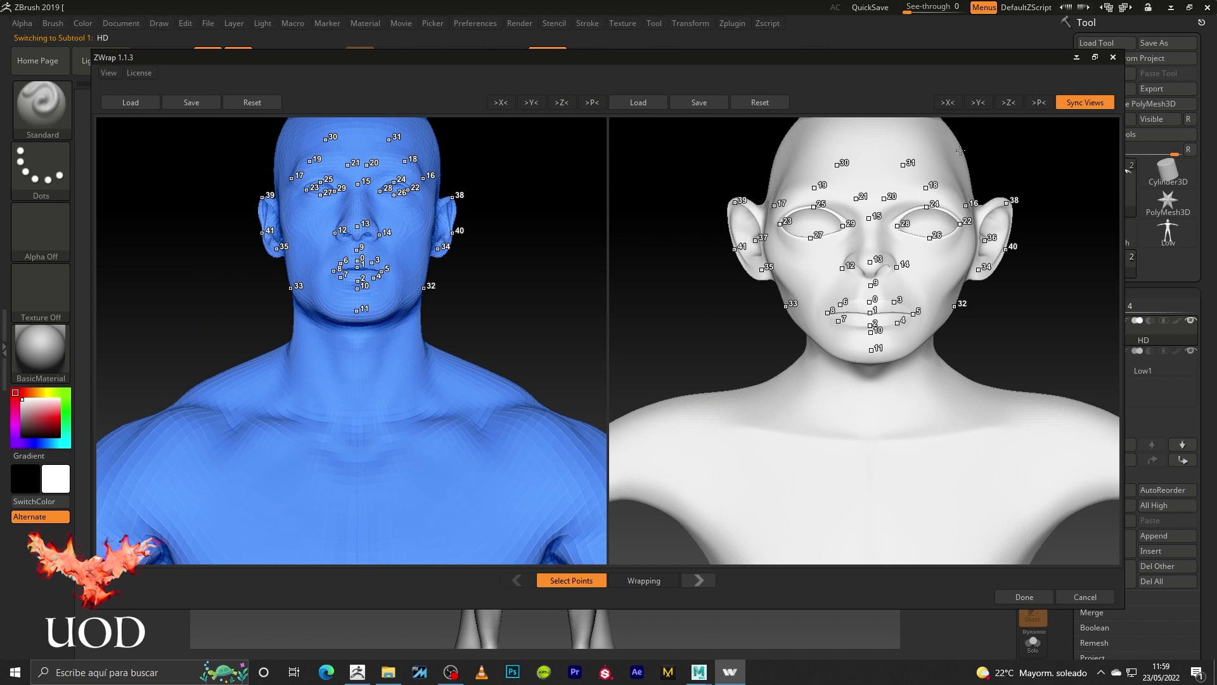
click(947, 102)
click(498, 102)
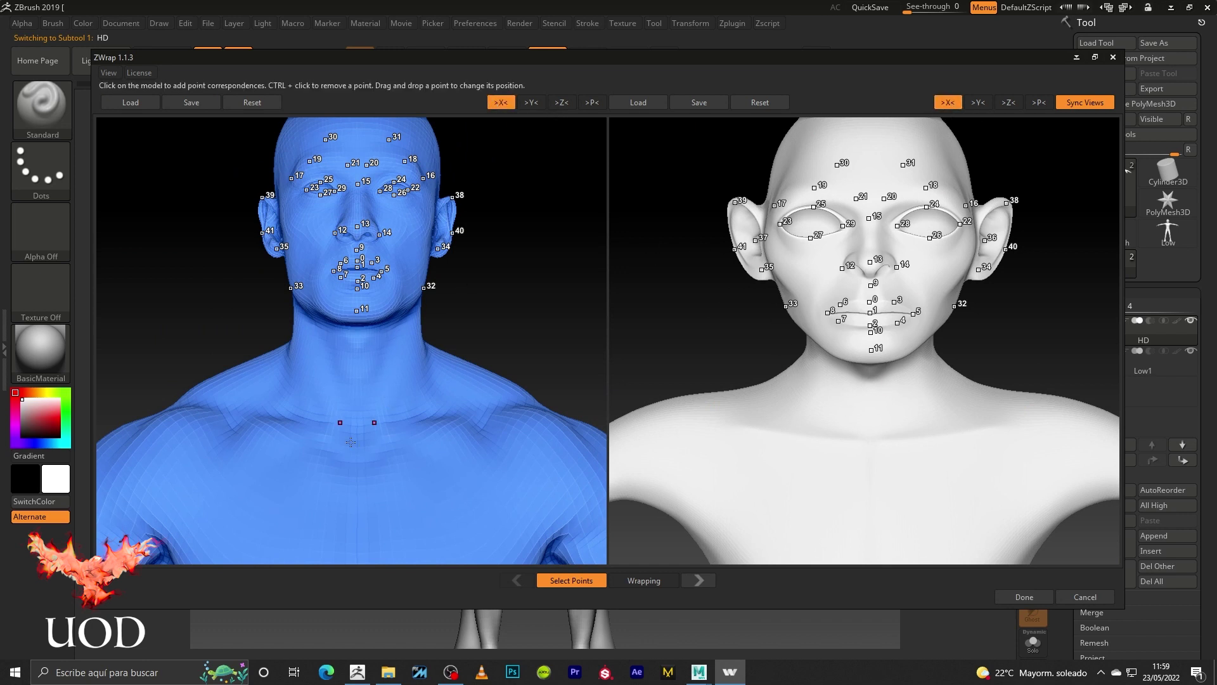
scroll(390, 442, down, 5)
scroll(335, 296, down, 3)
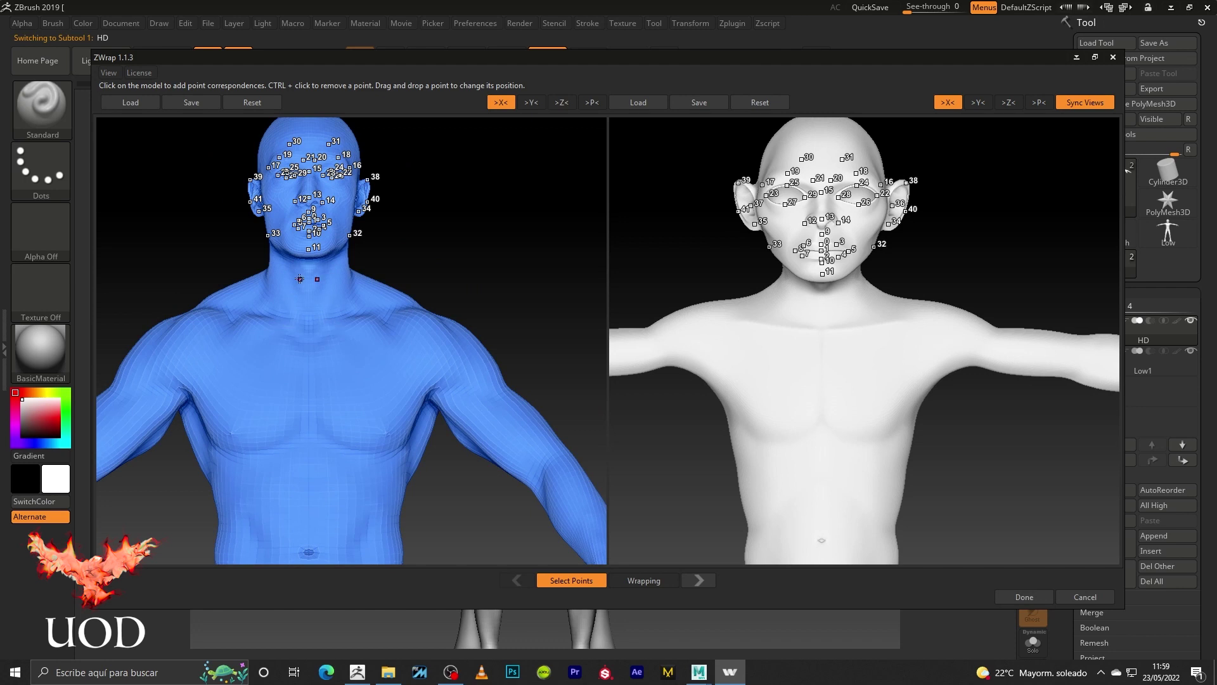
- Match mirrored point pairs on the neck and collarbones of both models
scroll(298, 278, up, 2)
scroll(279, 292, up, 2)
scroll(260, 302, up, 1)
click(232, 289)
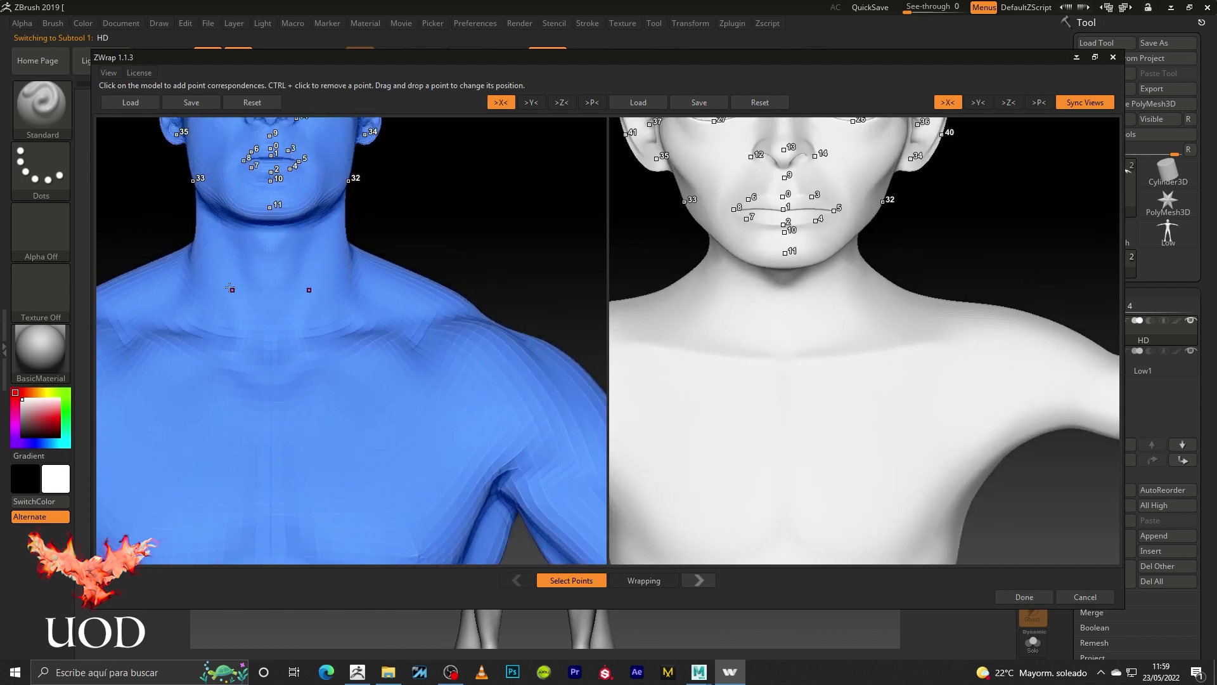
click(658, 334)
click(764, 359)
click(755, 426)
- Match mid-chest, lower-chest and armpit pairs, moving points 54 and 55 onto their correct sides
middle_drag(254, 380, 254, 238)
click(251, 422)
drag(249, 421, 243, 409)
click(381, 455)
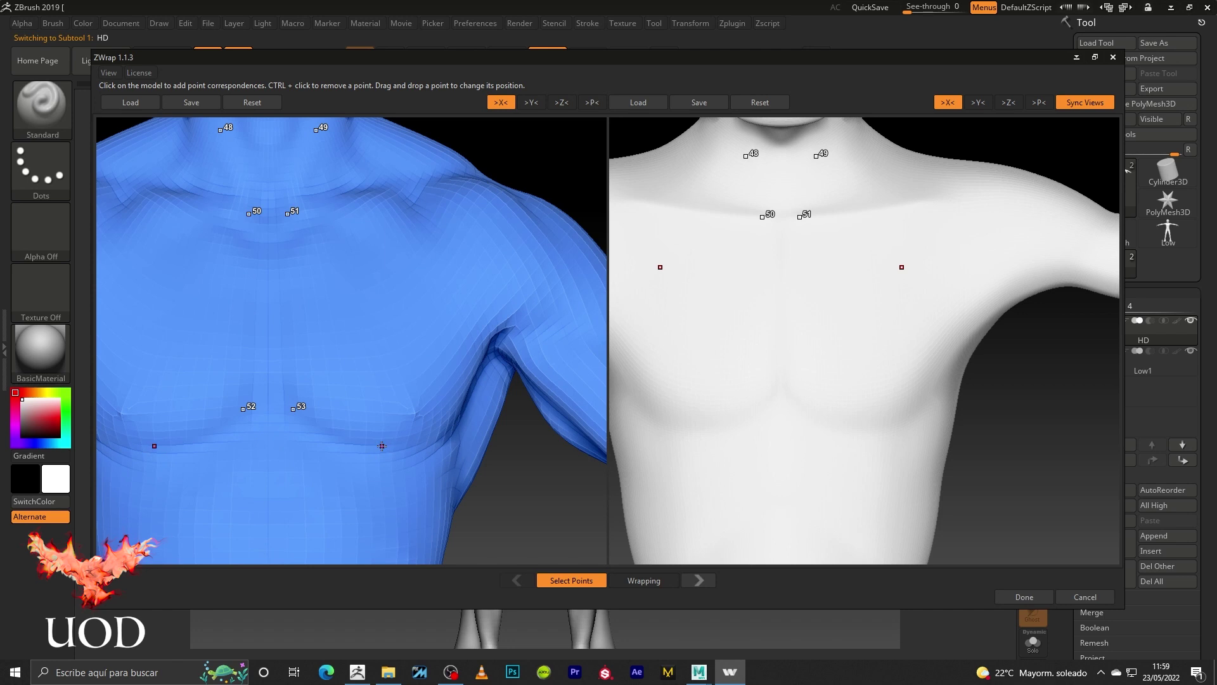
alt+drag(382, 445, 458, 379)
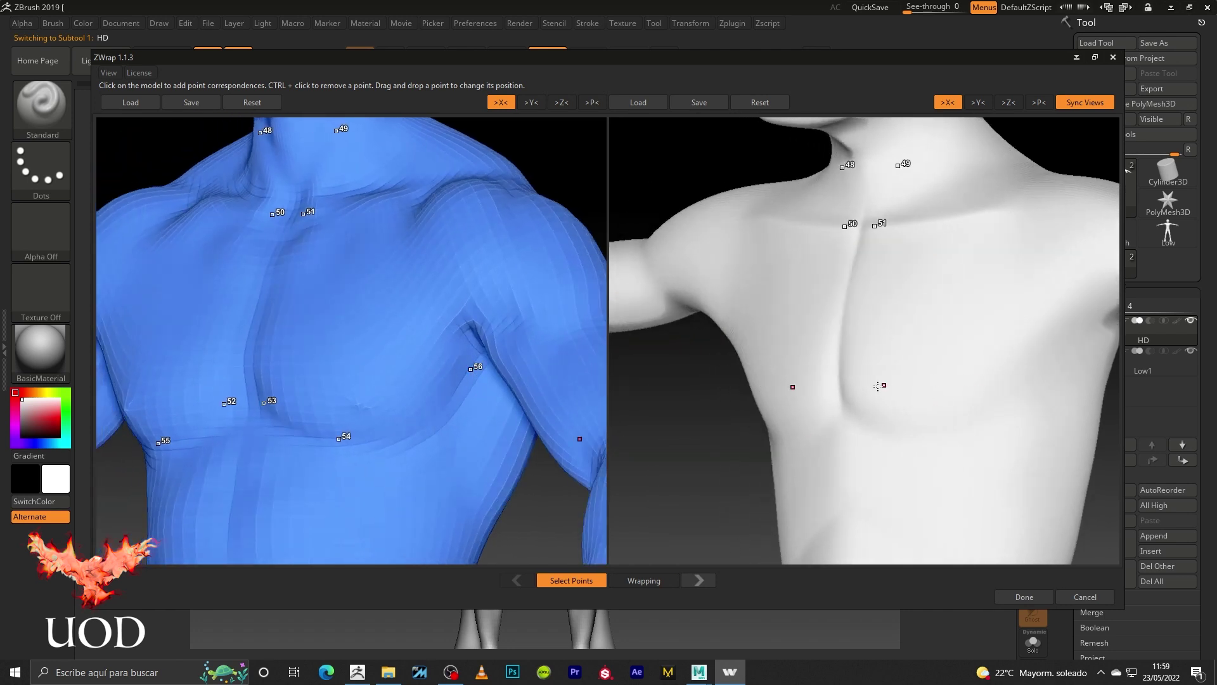
alt+drag(881, 386, 888, 399)
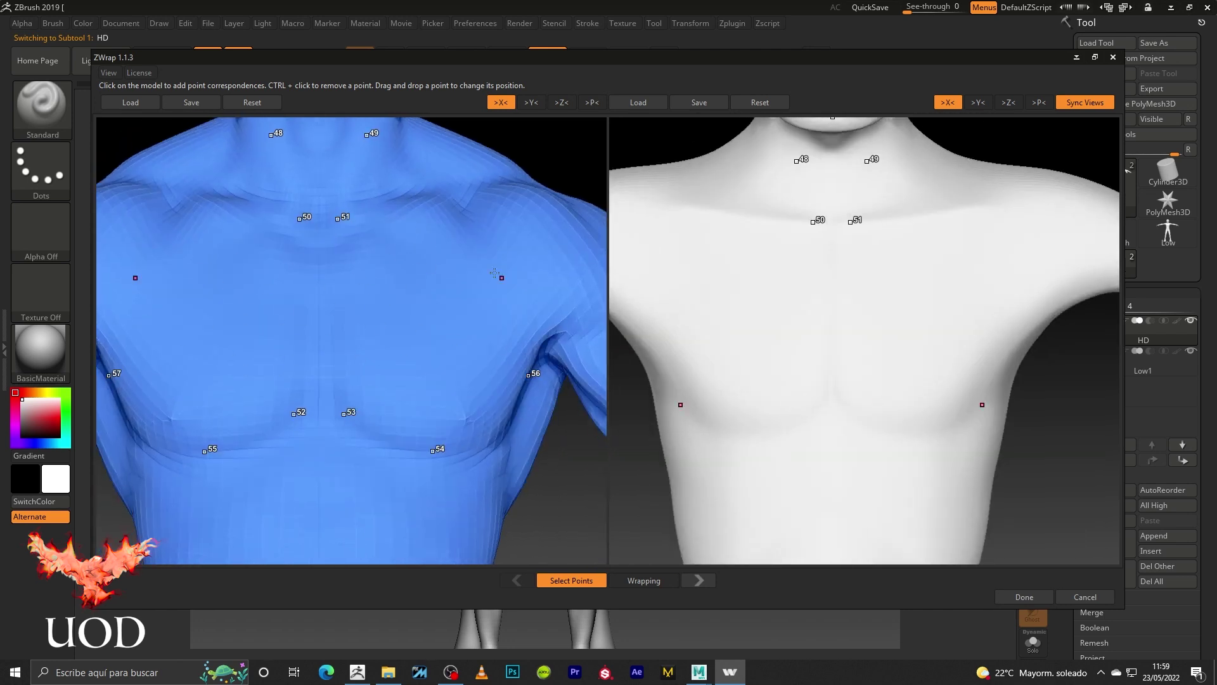
click(816, 404)
click(741, 433)
drag(923, 433, 739, 433)
click(1017, 351)
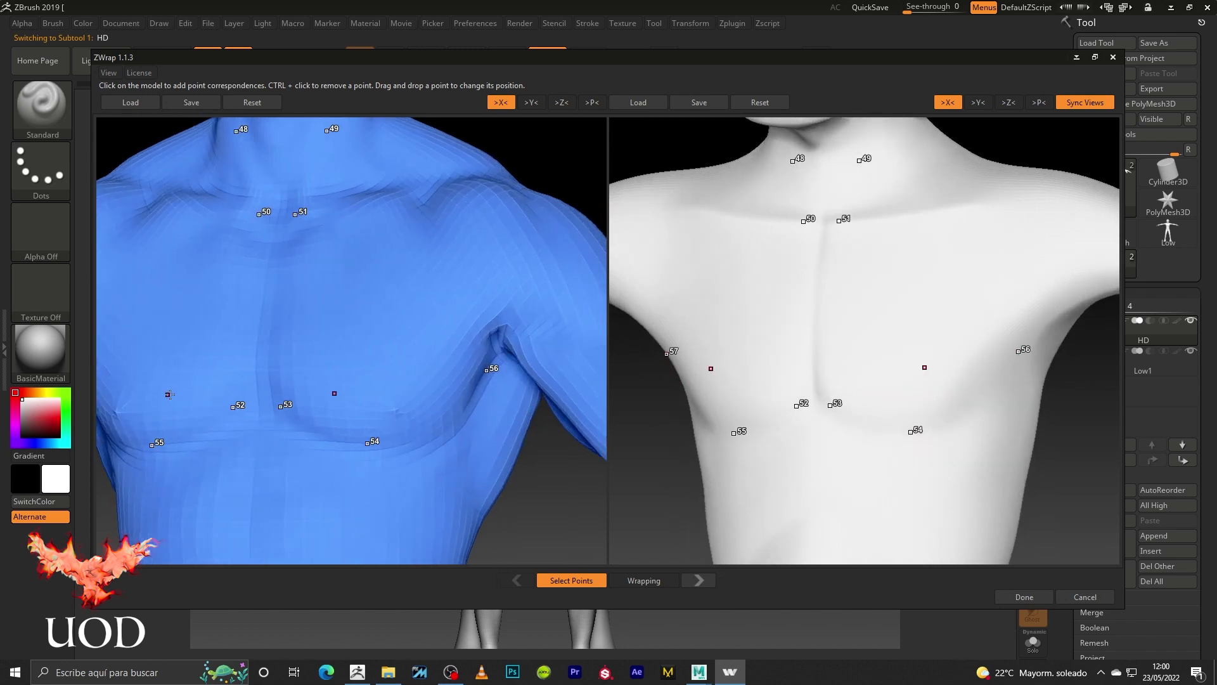
- Mark a side-chest point and point 60 on the blue upper arm
drag(170, 394, 363, 384)
scroll(383, 428, down, 5)
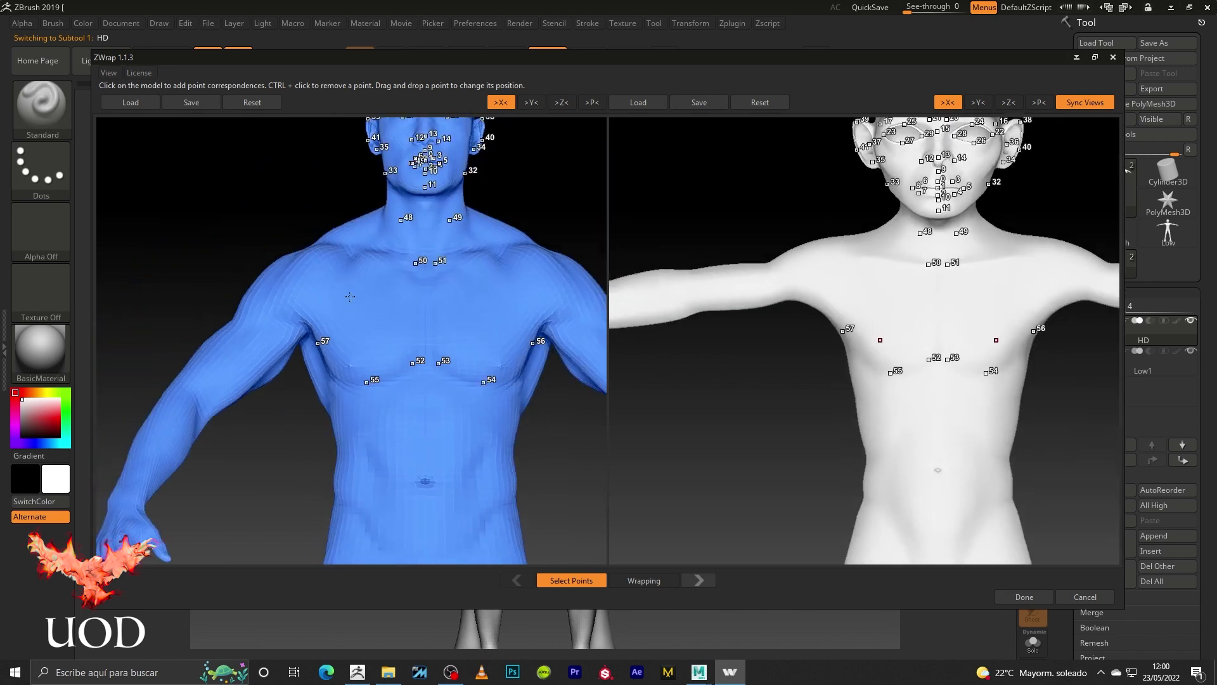
scroll(253, 339, up, 4)
mouse_move(253, 339)
mouse_down()
mouse_move(388, 307)
mouse_move(374, 326)
mouse_up()
scroll(266, 286, up, 3)
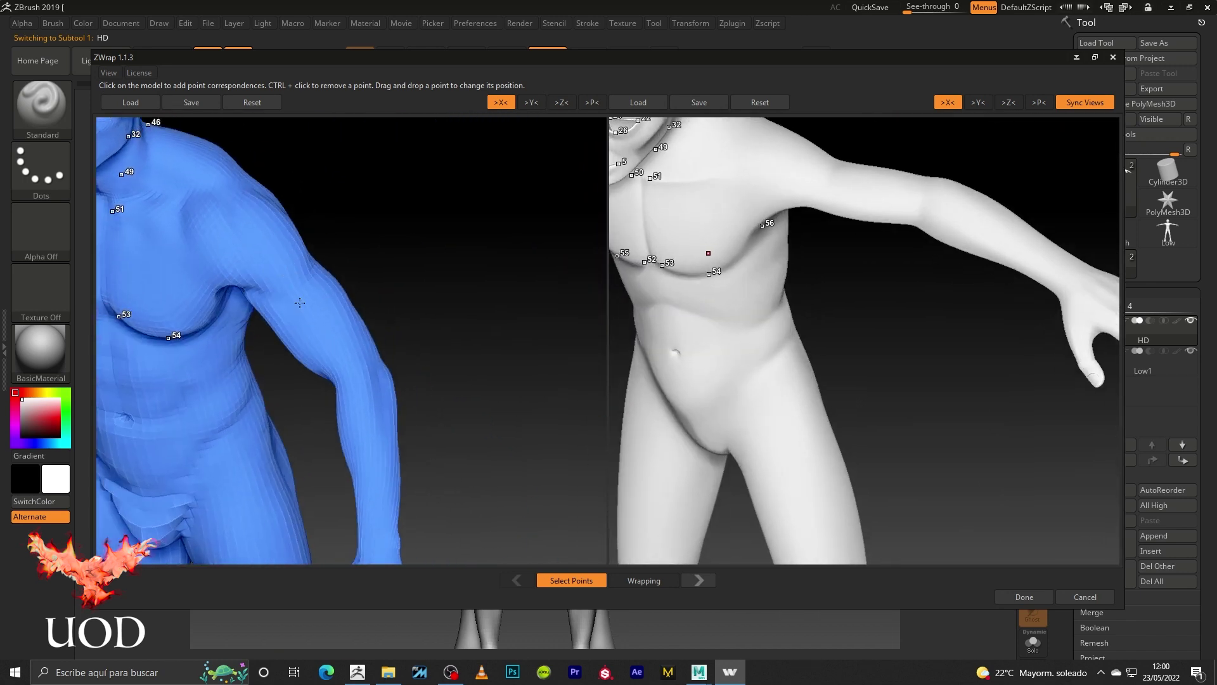
scroll(254, 281, up, 2)
click(257, 282)
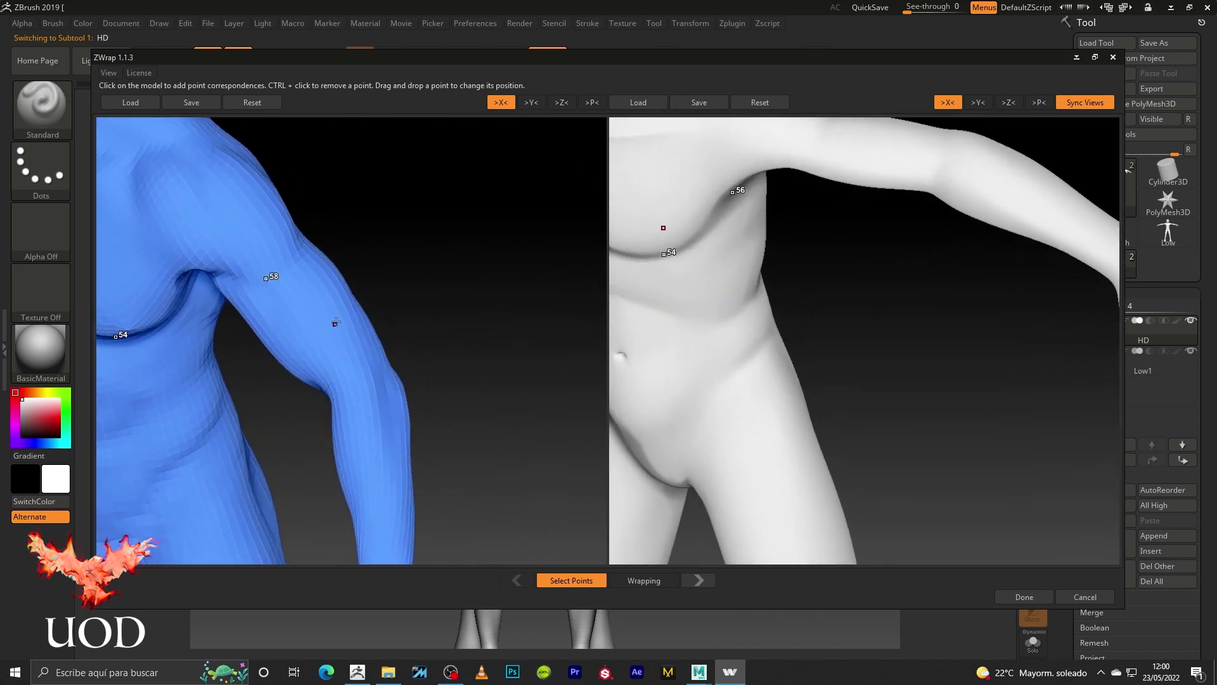
drag(335, 321, 331, 252)
click(329, 254)
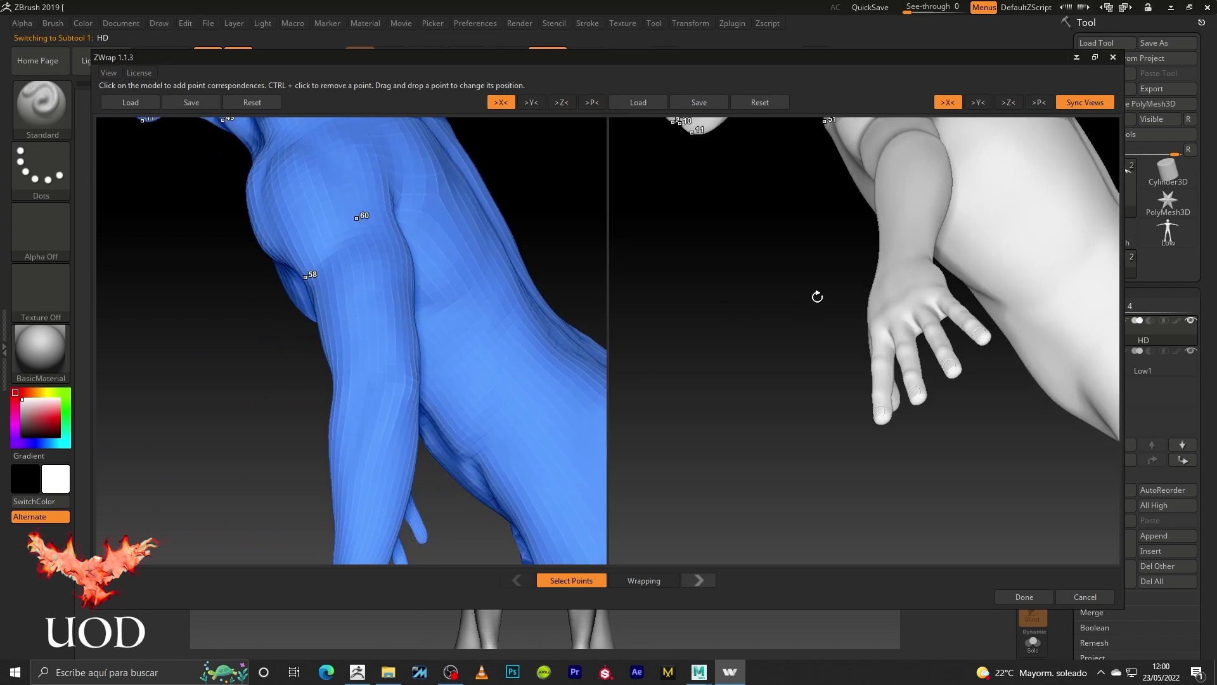
scroll(817, 297, down, 3)
- Place matching upper-back points 62–65 on the white and blue bodies
drag(817, 296, 935, 362)
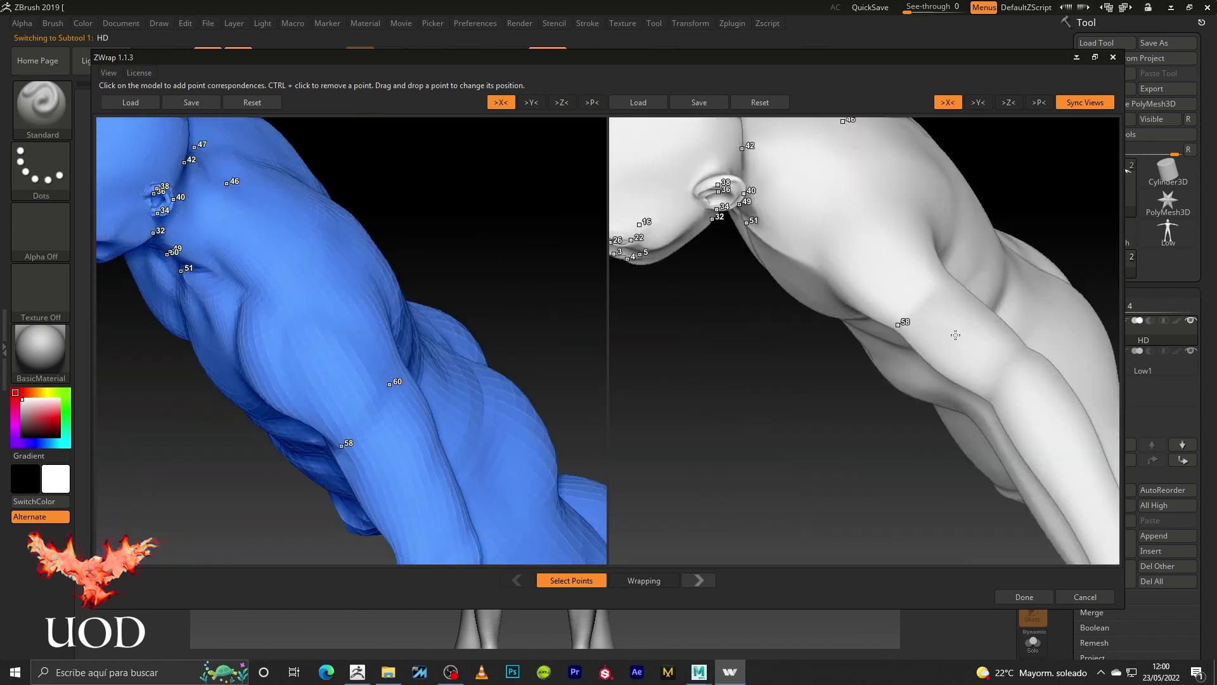
drag(954, 317, 941, 301)
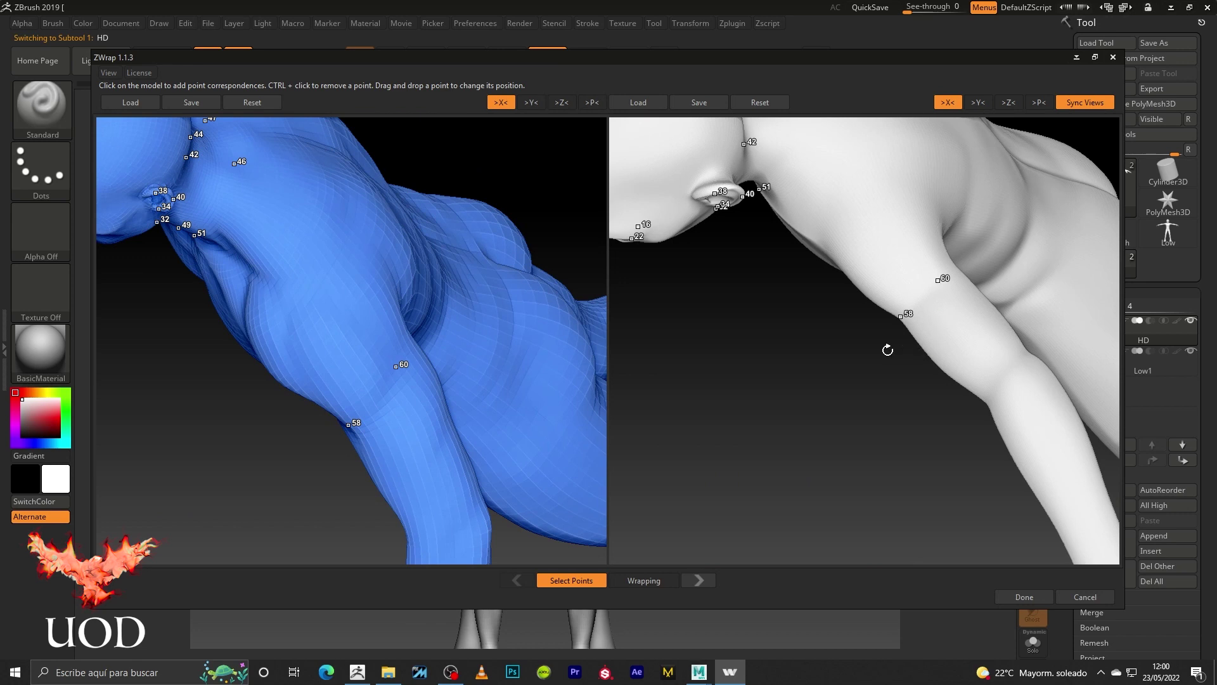
mouse_move(409, 356)
mouse_down()
mouse_move(410, 387)
mouse_move(503, 394)
mouse_up()
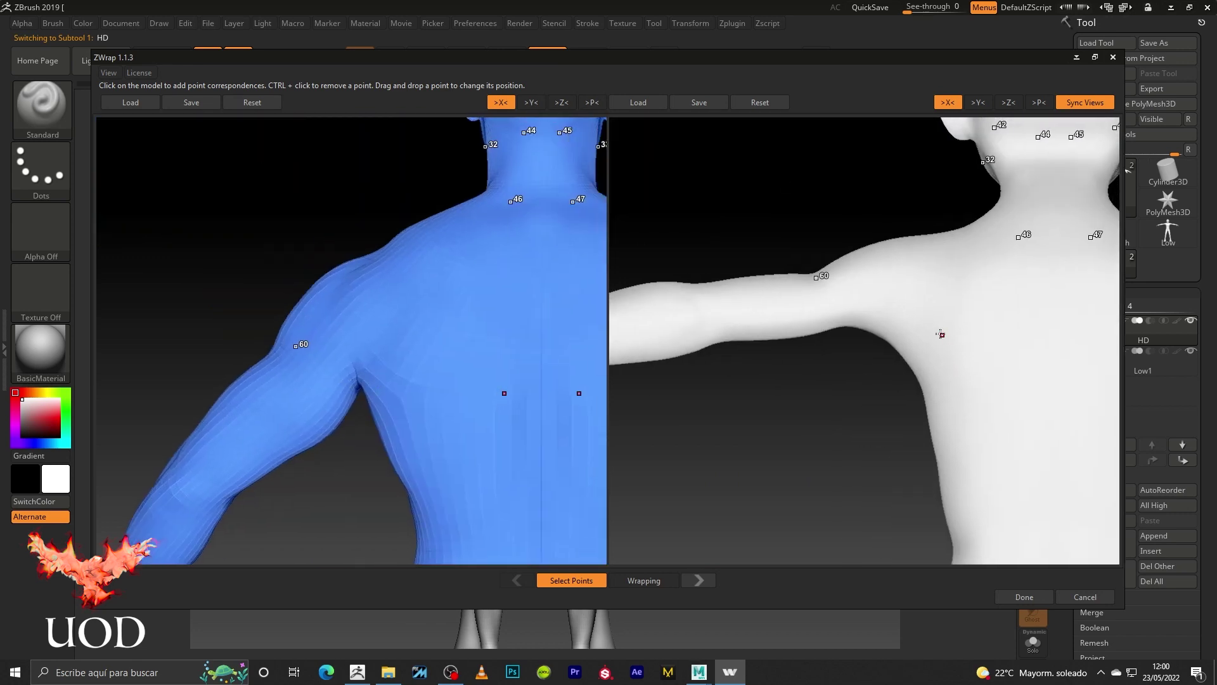
click(1068, 367)
middle_drag(1016, 372, 930, 338)
drag(929, 338, 924, 323)
drag(471, 364, 449, 352)
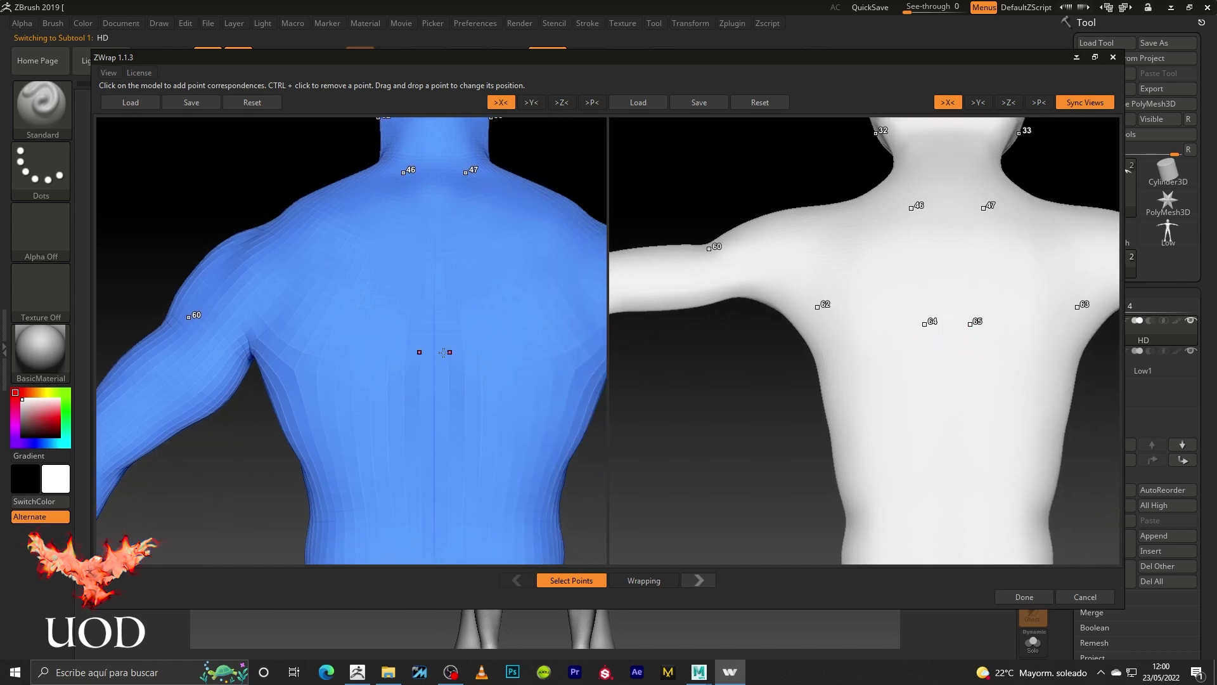
click(273, 332)
click(400, 355)
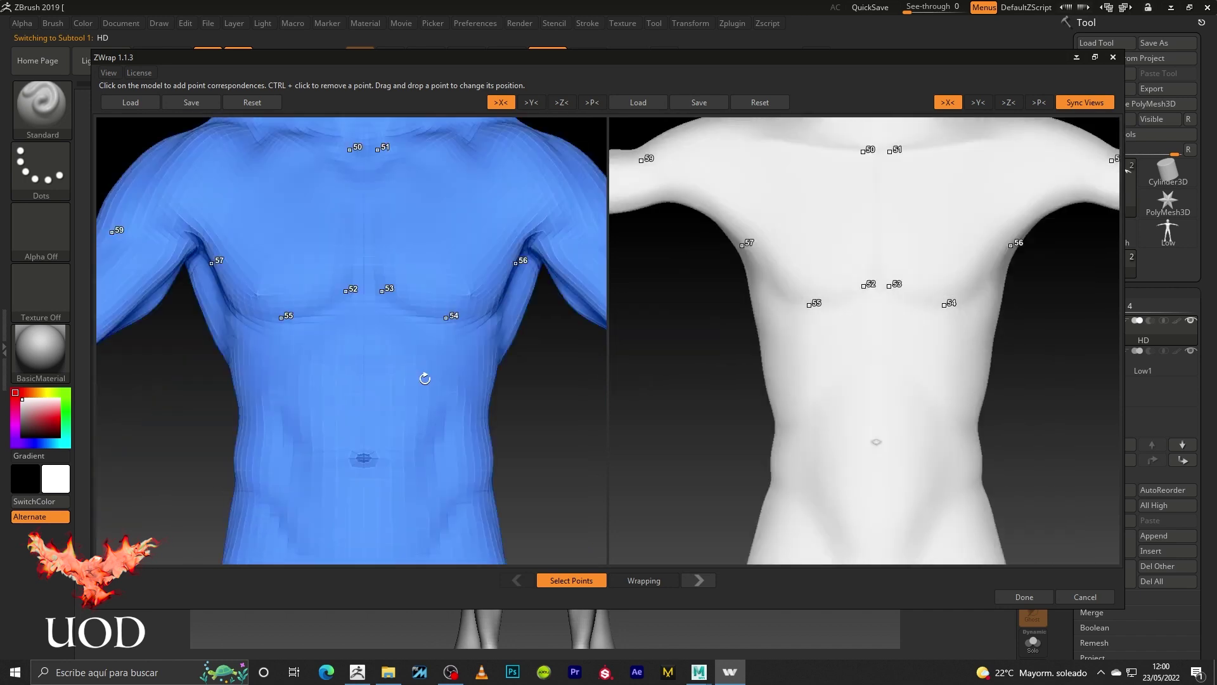
- Pair abdomen points 66–71 on the blue body with matching spots on the white body
scroll(379, 386, down, 1)
scroll(377, 344, down, 1)
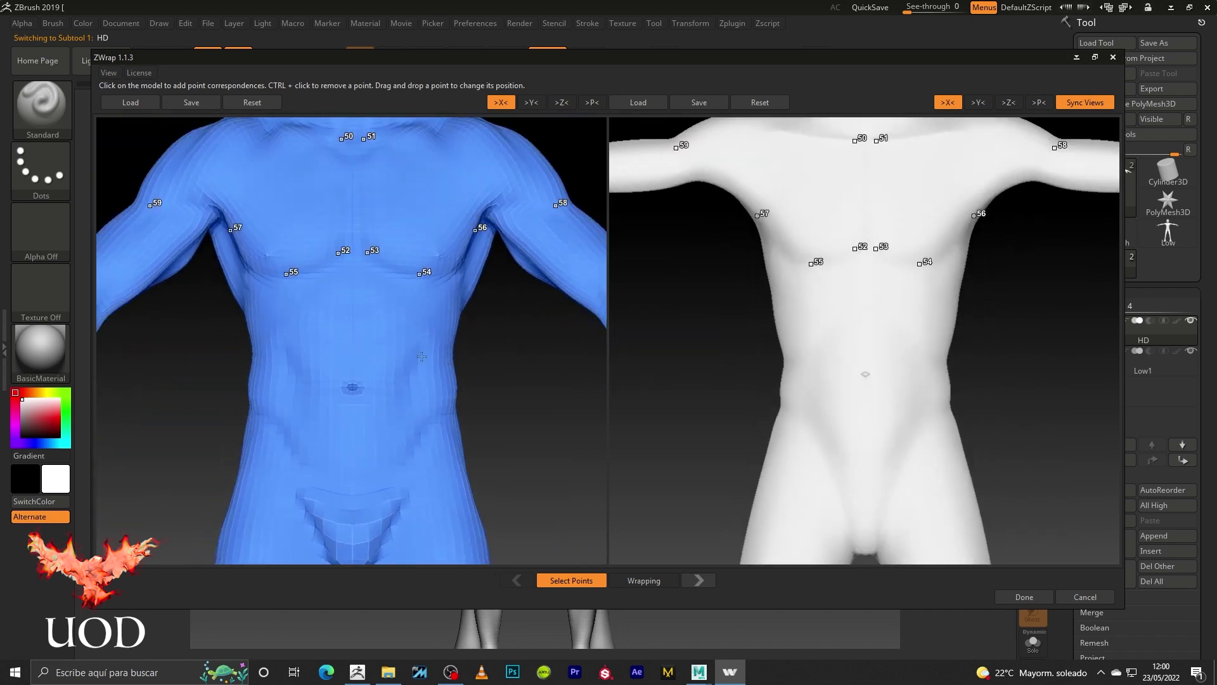
click(323, 301)
click(296, 368)
click(310, 436)
click(850, 295)
click(816, 357)
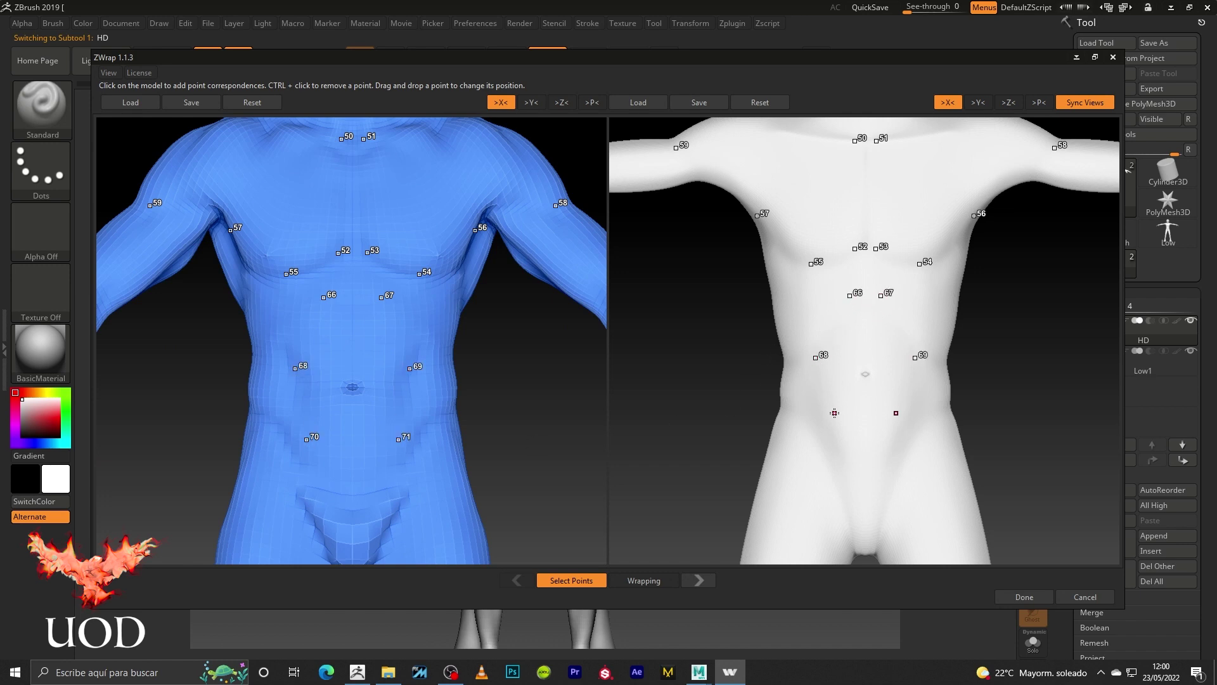
click(823, 430)
- Match flank point 72 and lower-back points 74–77 on both bodies
mouse_move(469, 372)
mouse_down()
mouse_move(490, 384)
mouse_move(443, 375)
mouse_move(462, 377)
mouse_move(441, 350)
mouse_move(426, 366)
mouse_up()
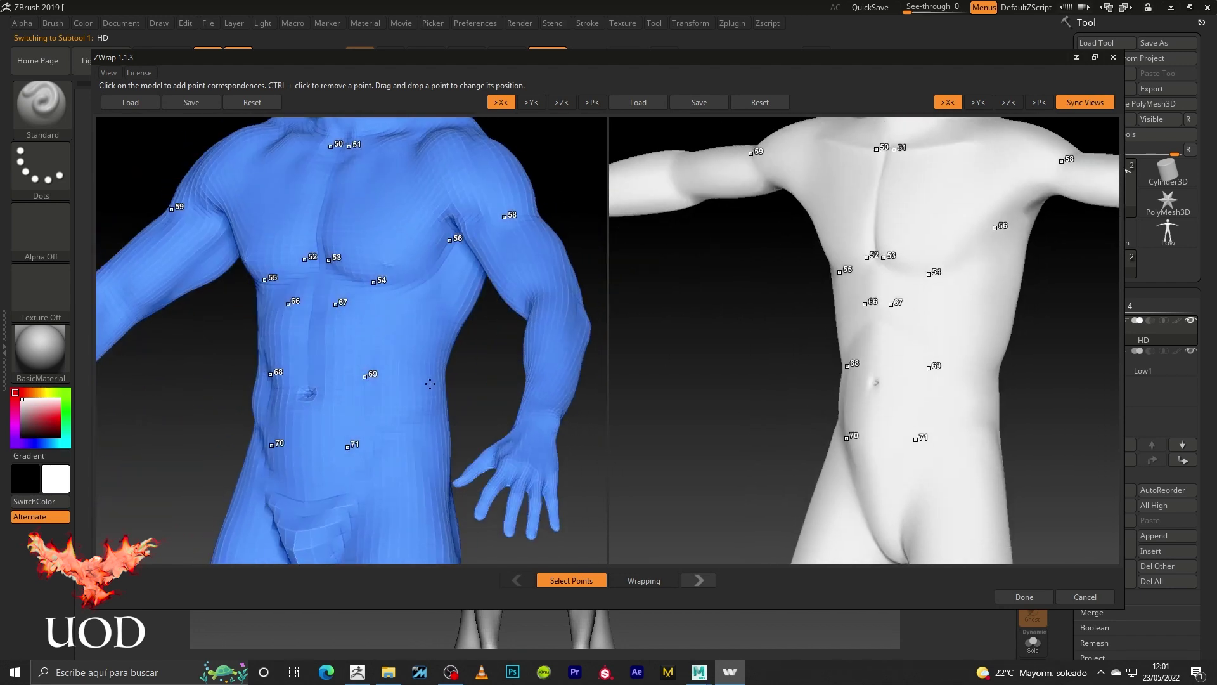
click(425, 364)
click(984, 359)
drag(358, 335, 268, 345)
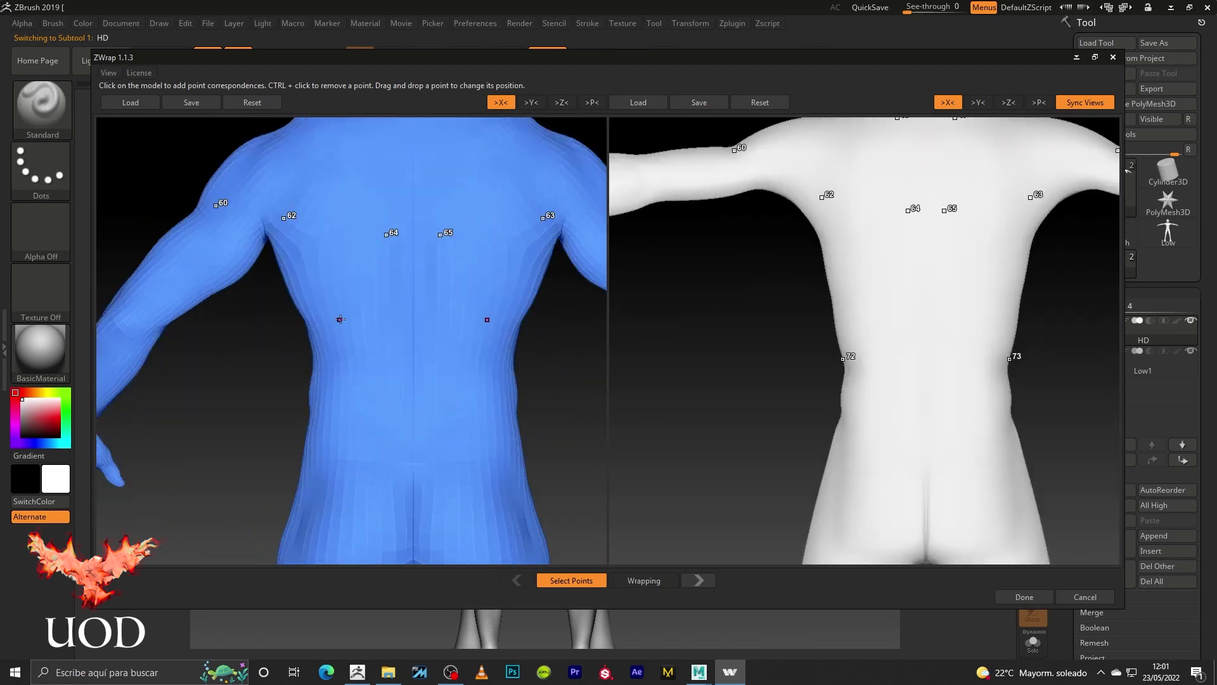
drag(340, 319, 377, 358)
click(383, 361)
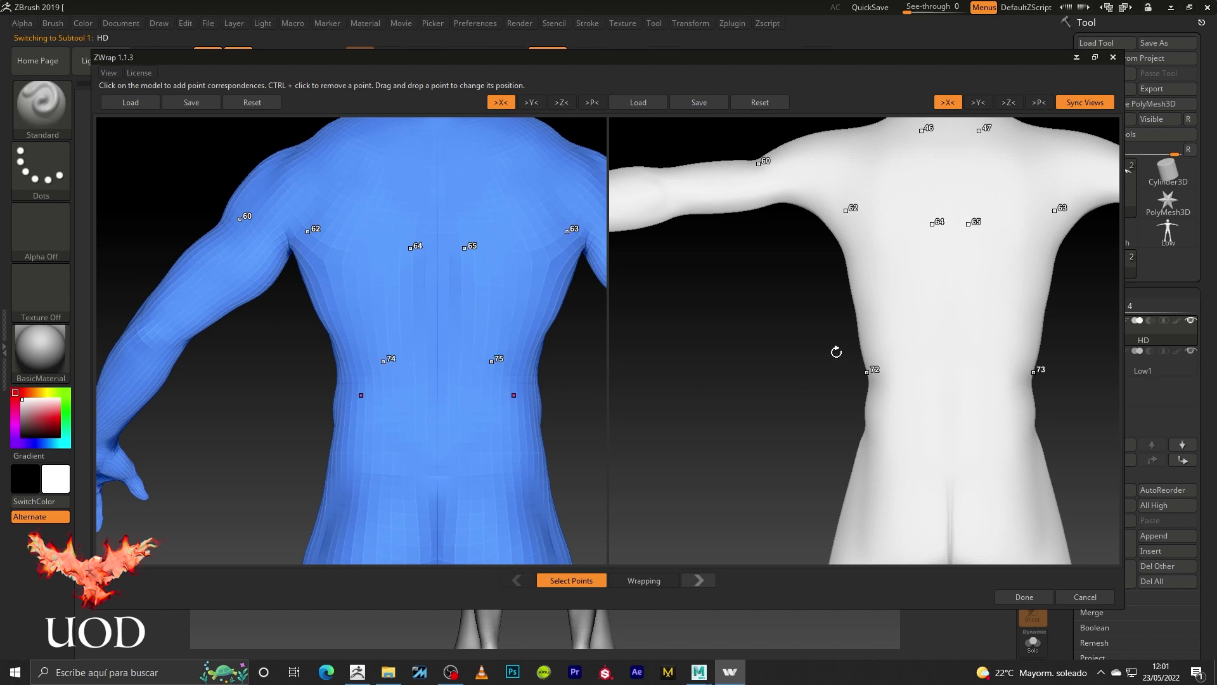
click(929, 313)
click(395, 442)
- Match points 78–83 around the buttocks and hips on both bodies
alt+drag(929, 431, 944, 452)
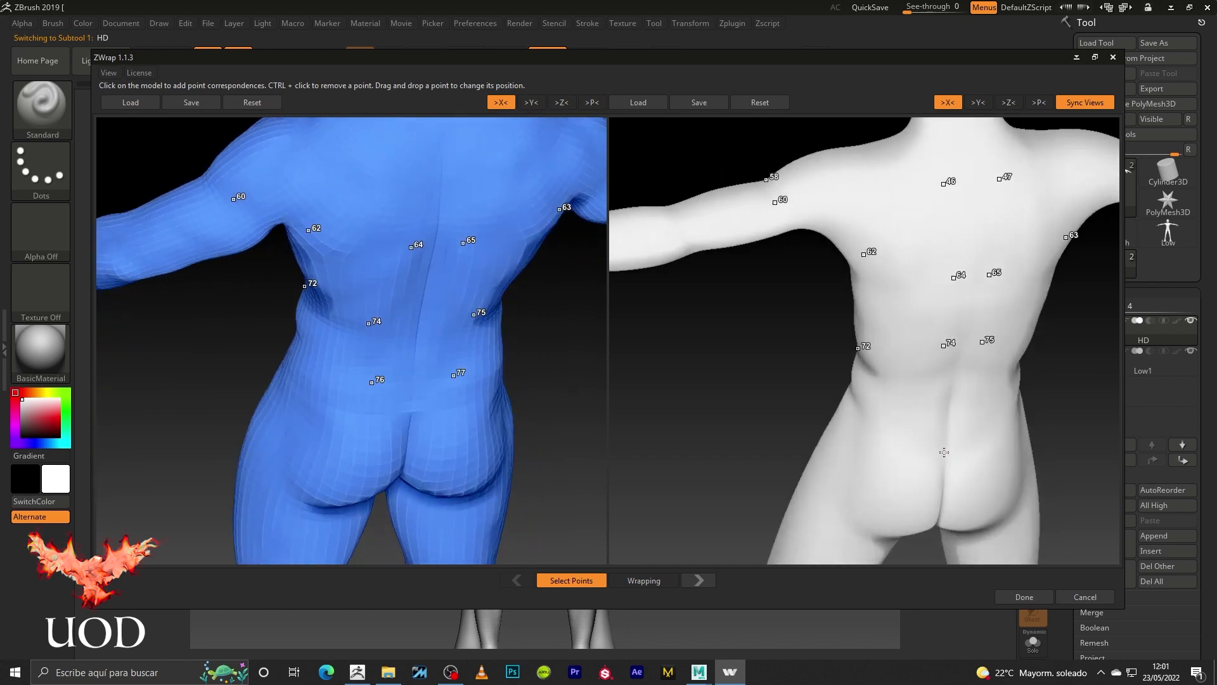
alt+drag(335, 405, 336, 386)
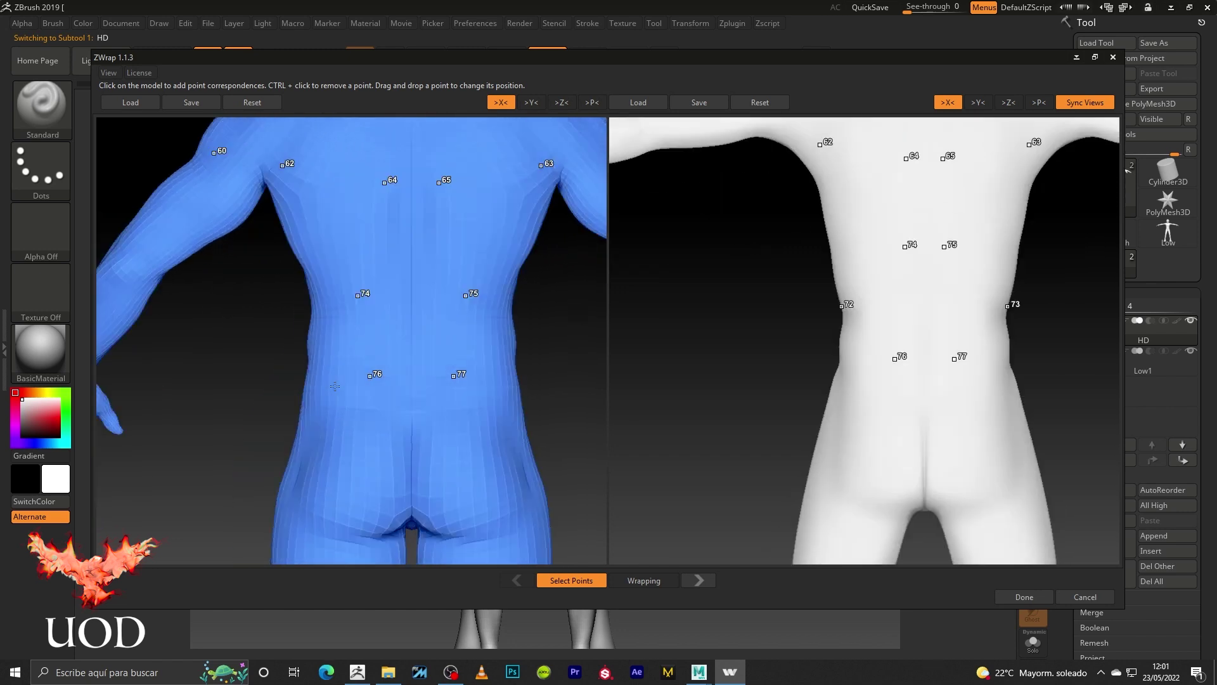
click(398, 421)
click(915, 416)
middle_drag(420, 441, 407, 364)
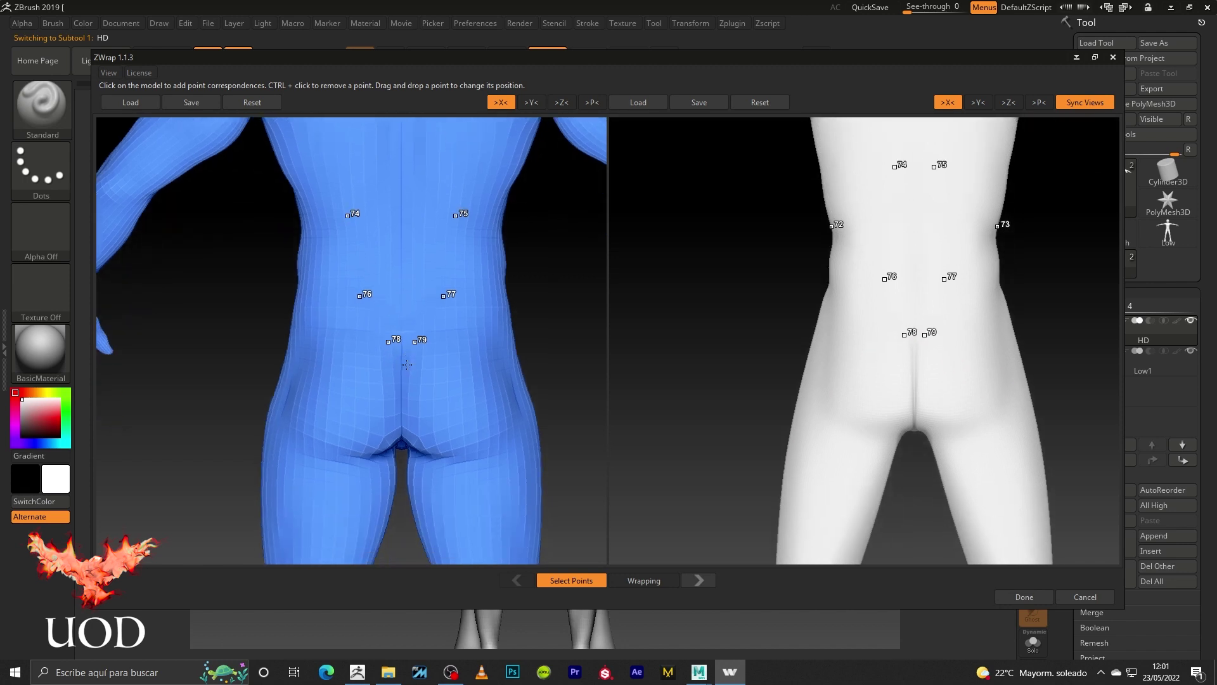
click(375, 456)
click(888, 431)
click(285, 433)
click(824, 410)
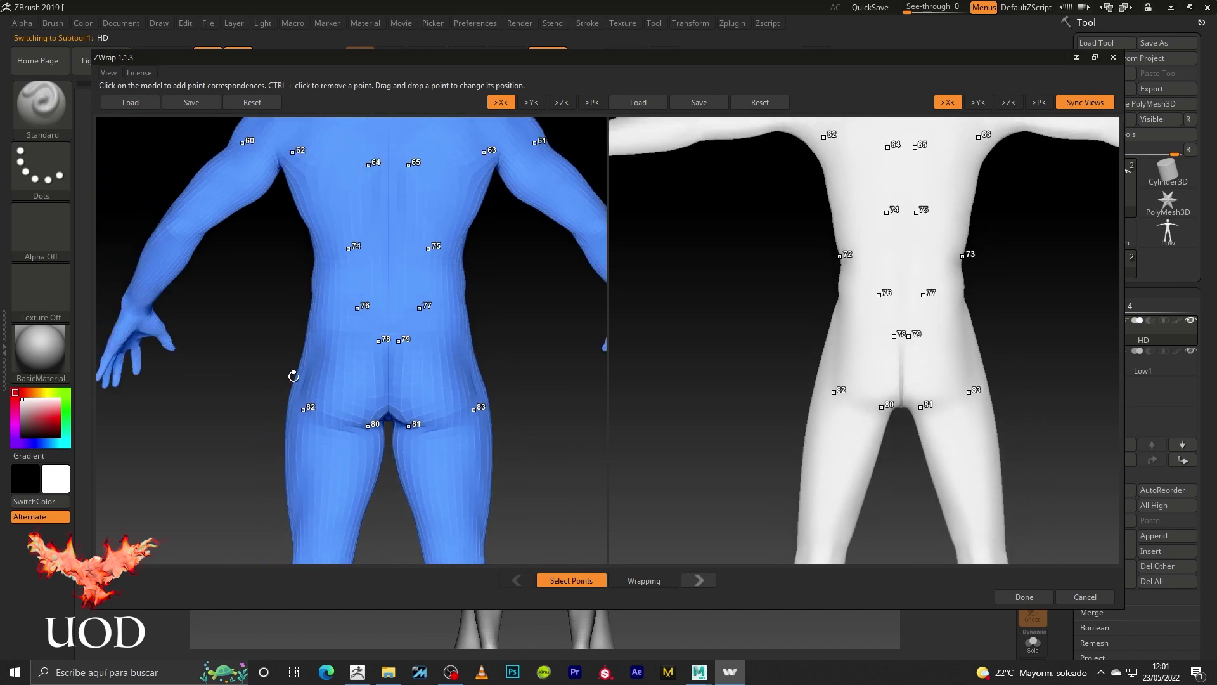
drag(293, 375, 445, 381)
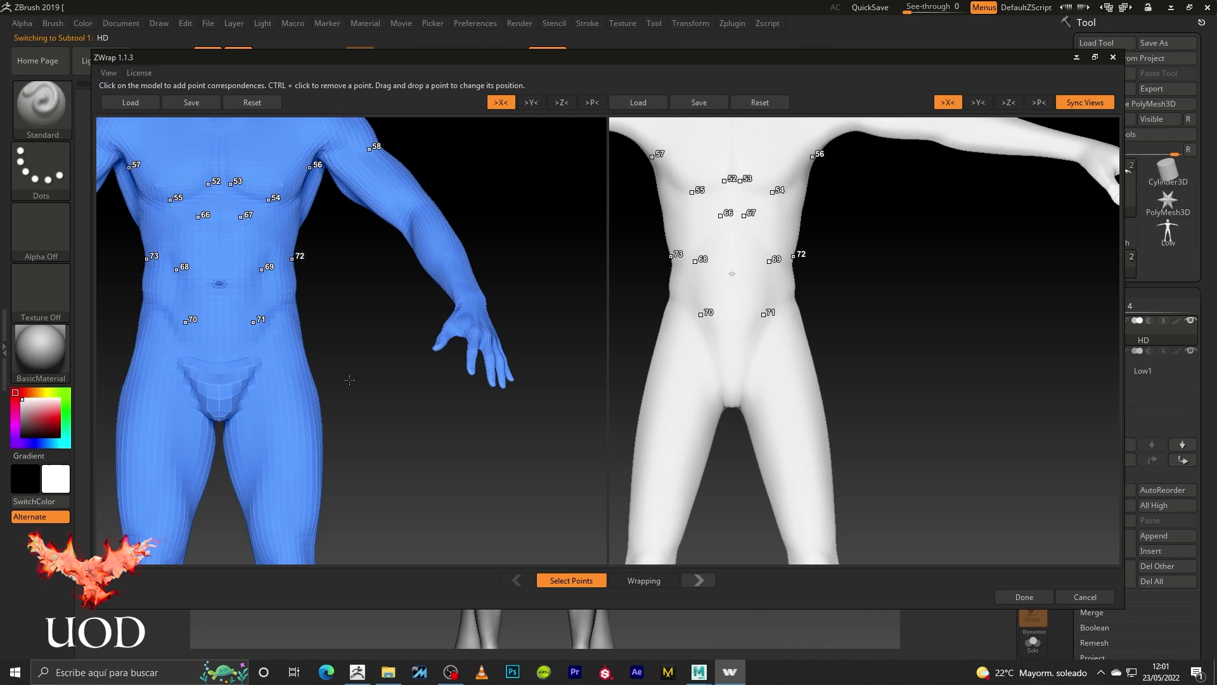
- Pair points 84–87 on the groin and thighs of the blue and white bodies
scroll(276, 394, up, 3)
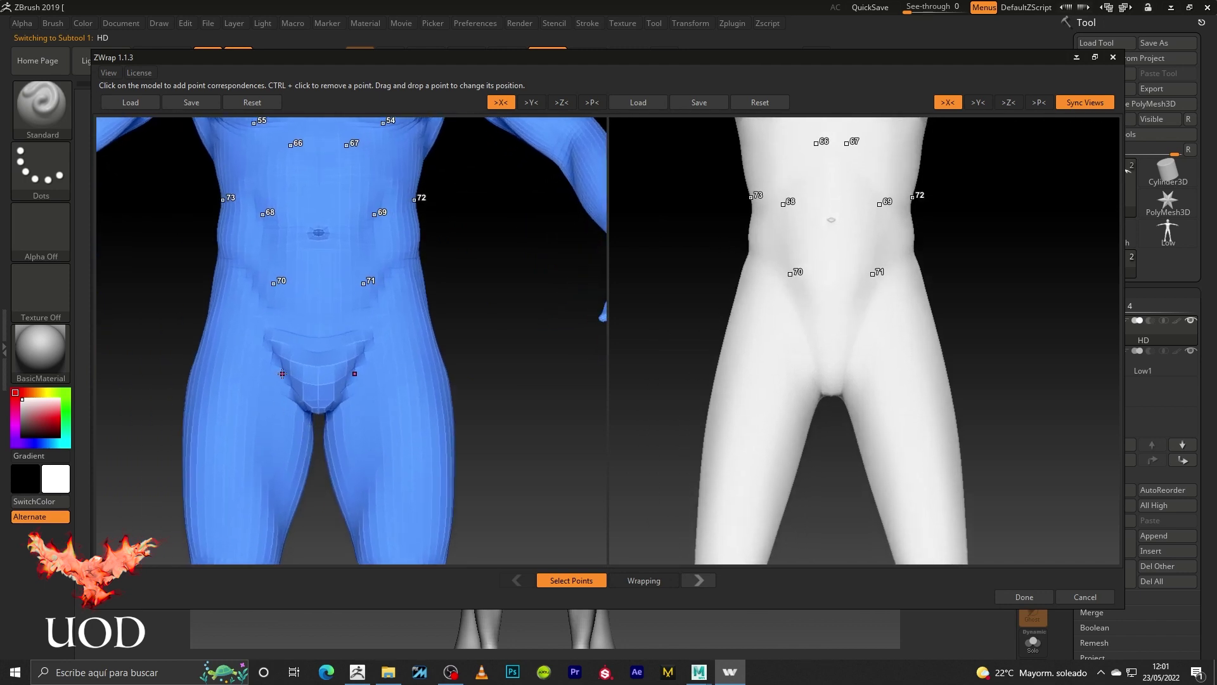
click(806, 343)
click(856, 343)
middle_drag(334, 410, 355, 320)
click(292, 386)
click(800, 377)
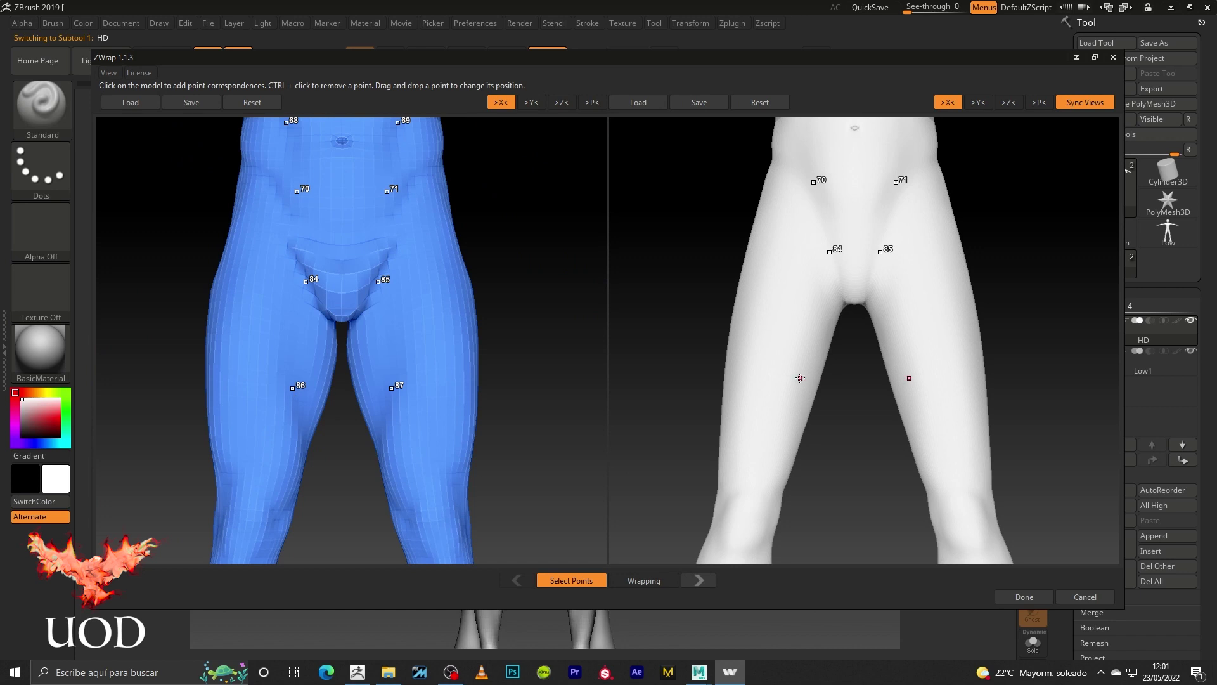
- Pair points 88–93 on the knees and shins, redoing the misplaced 90–91 pair
scroll(321, 435, down, 2)
middle_drag(292, 450, 276, 344)
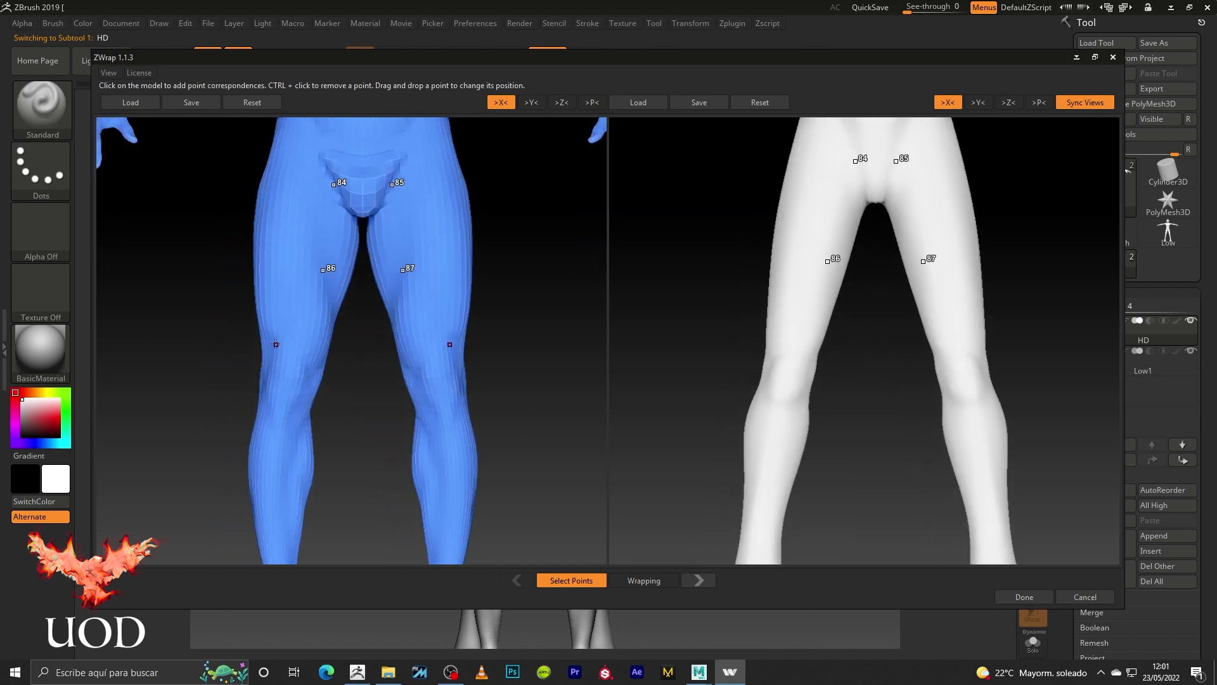
scroll(276, 344, up, 2)
click(278, 356)
click(779, 350)
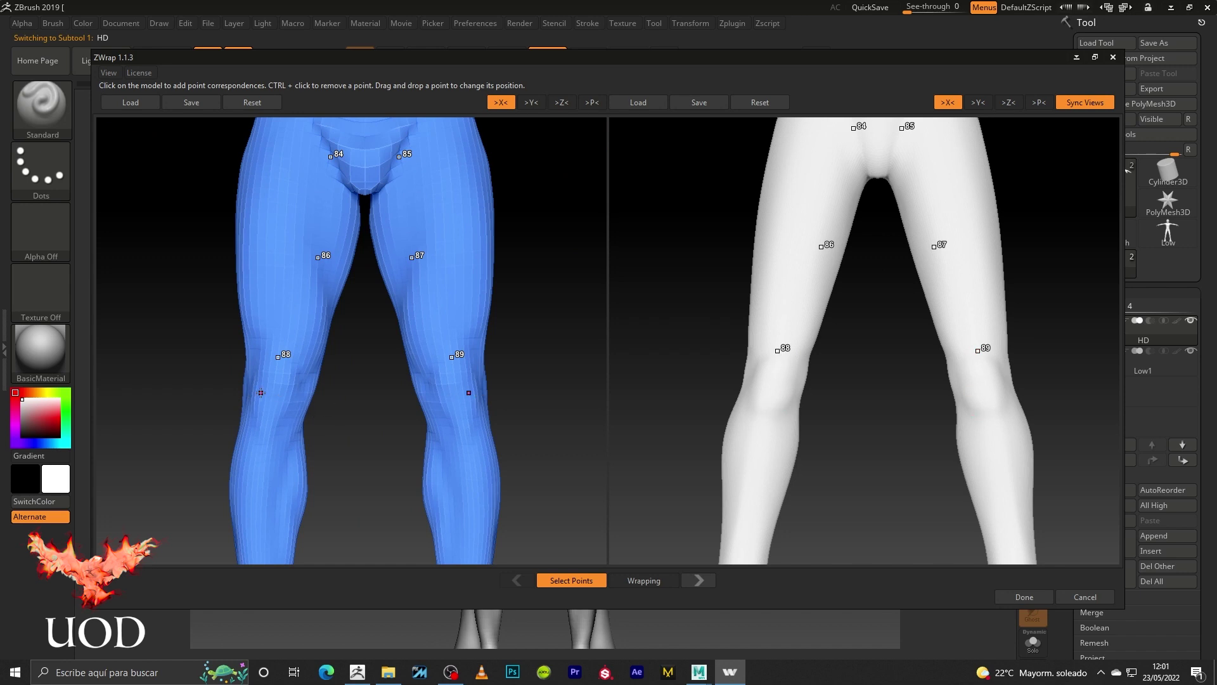
click(249, 393)
key(ctrl+z)
click(270, 398)
click(265, 435)
click(772, 382)
click(761, 417)
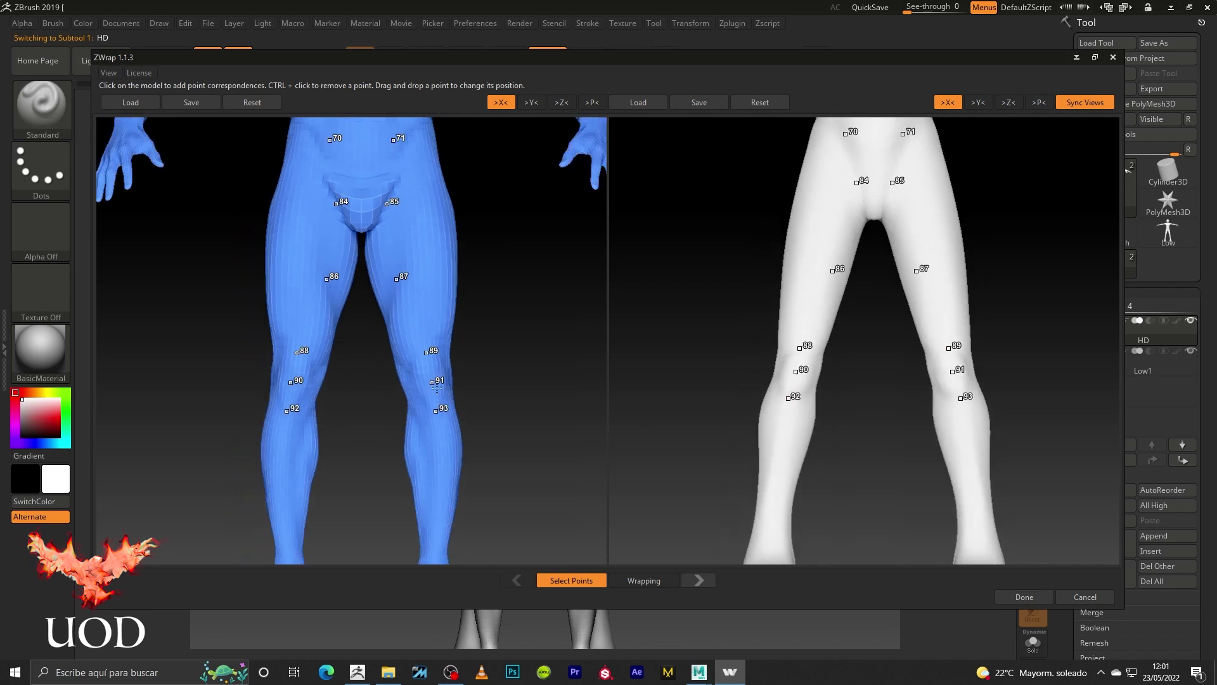
- From behind, place points 94–99 on the blue back thighs and calves, matching 94–97 on white
drag(311, 433, 335, 370)
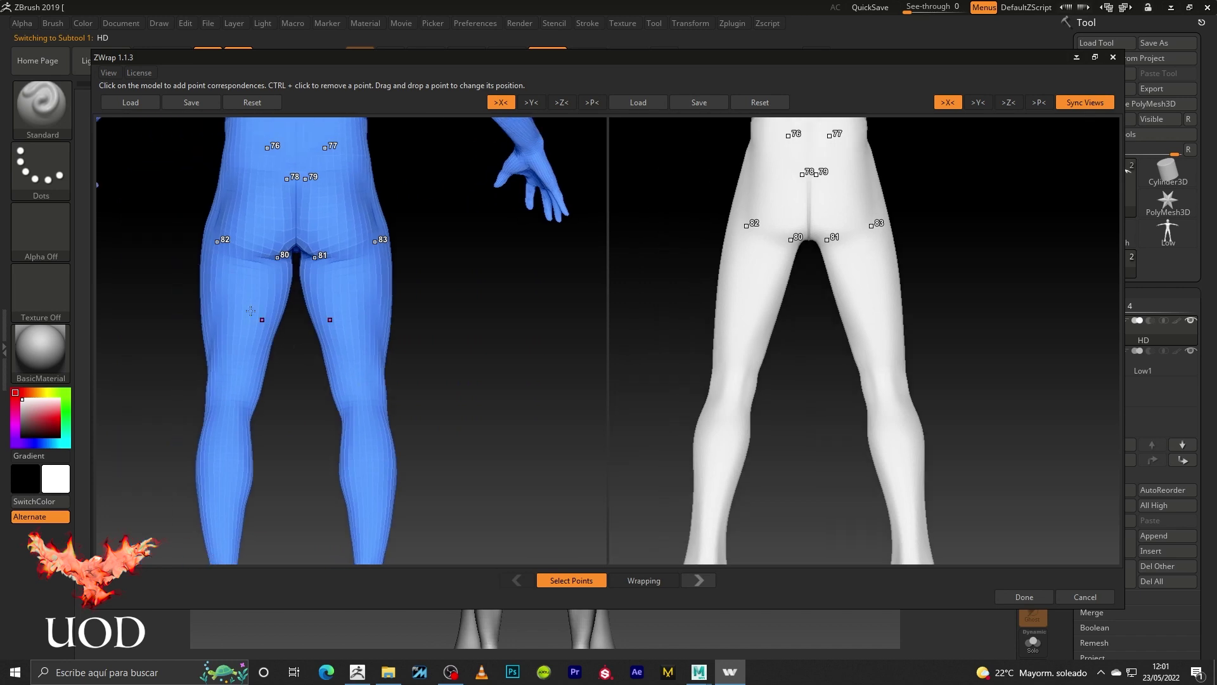
click(241, 291)
click(234, 369)
click(228, 412)
click(754, 263)
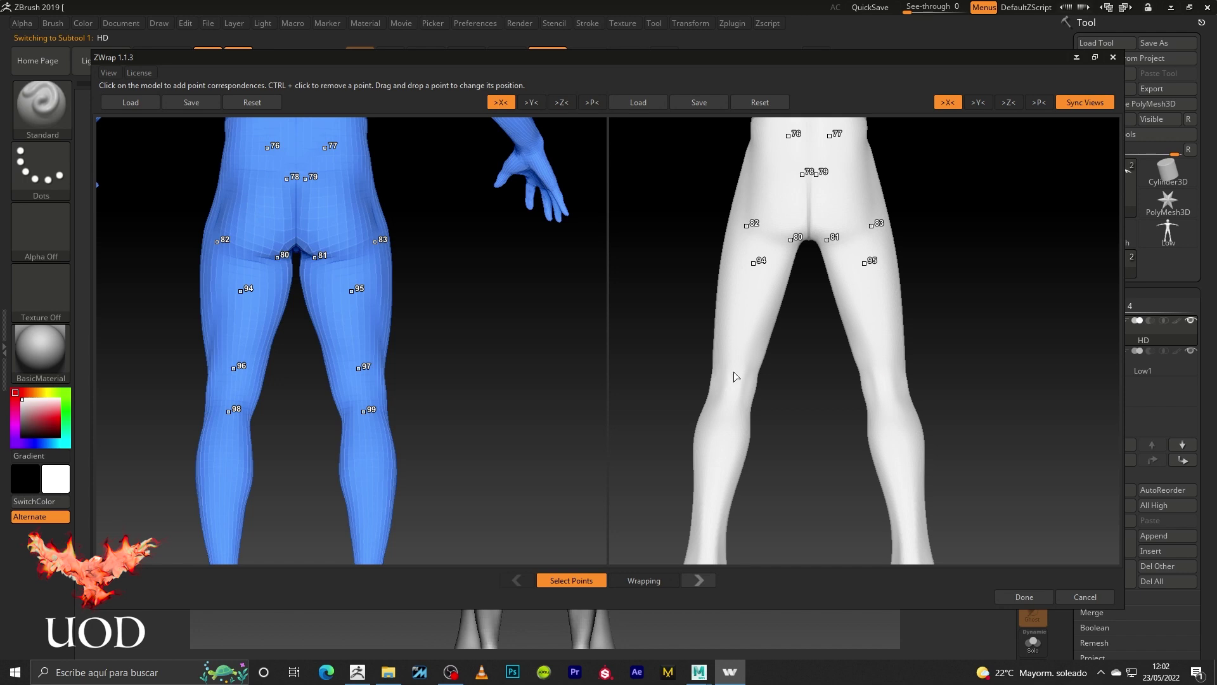
click(732, 377)
- Pair points 100–103 on the front calves and ankles of both bodies
drag(230, 359, 358, 345)
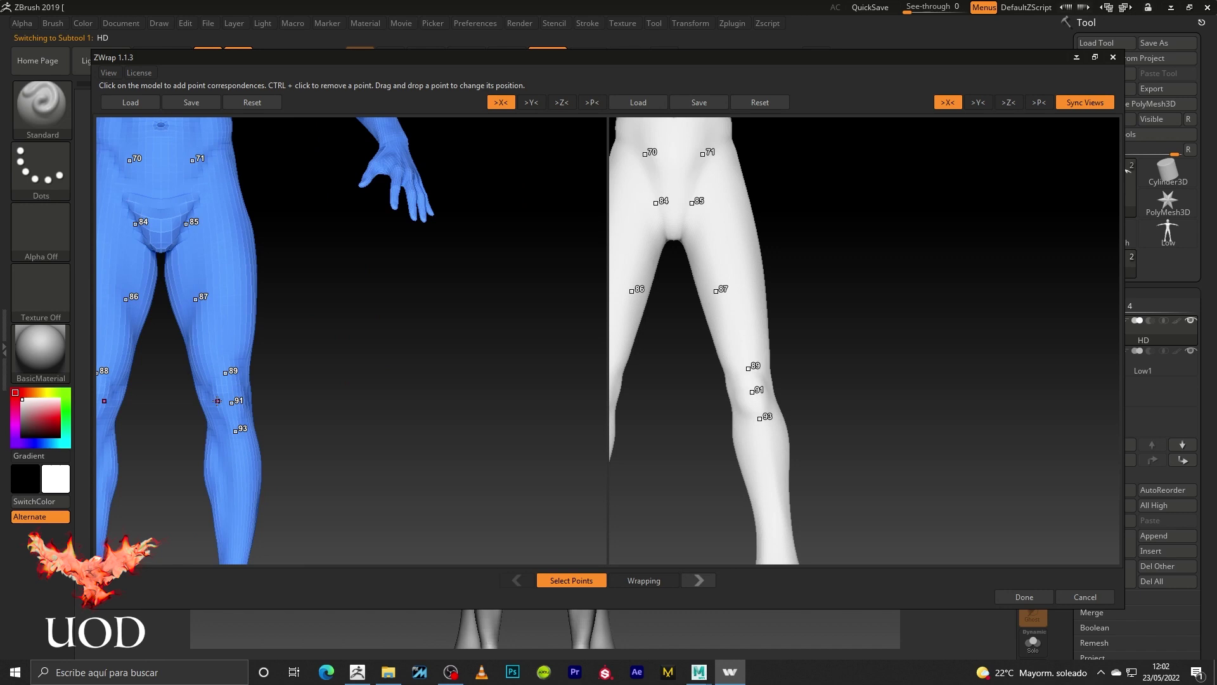
drag(217, 401, 340, 356)
click(330, 347)
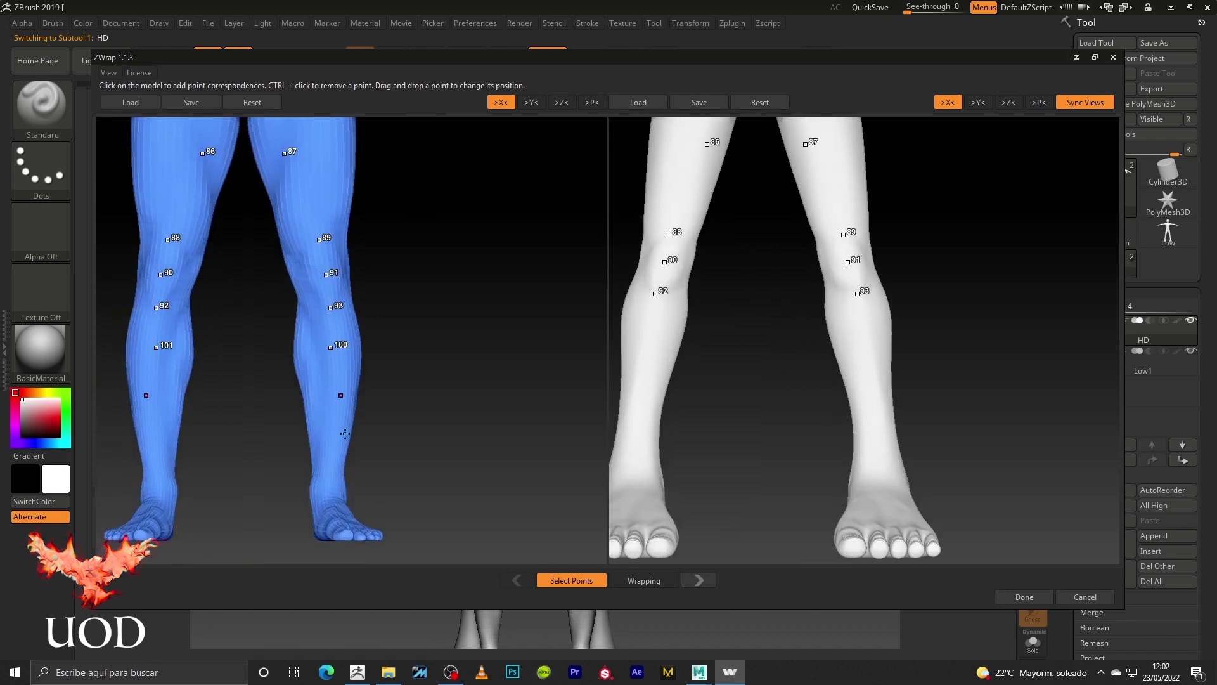
click(333, 475)
click(863, 323)
click(884, 483)
- Orbit and zoom around the legs to review the new correspondence points from several angles
scroll(372, 388, down, 5)
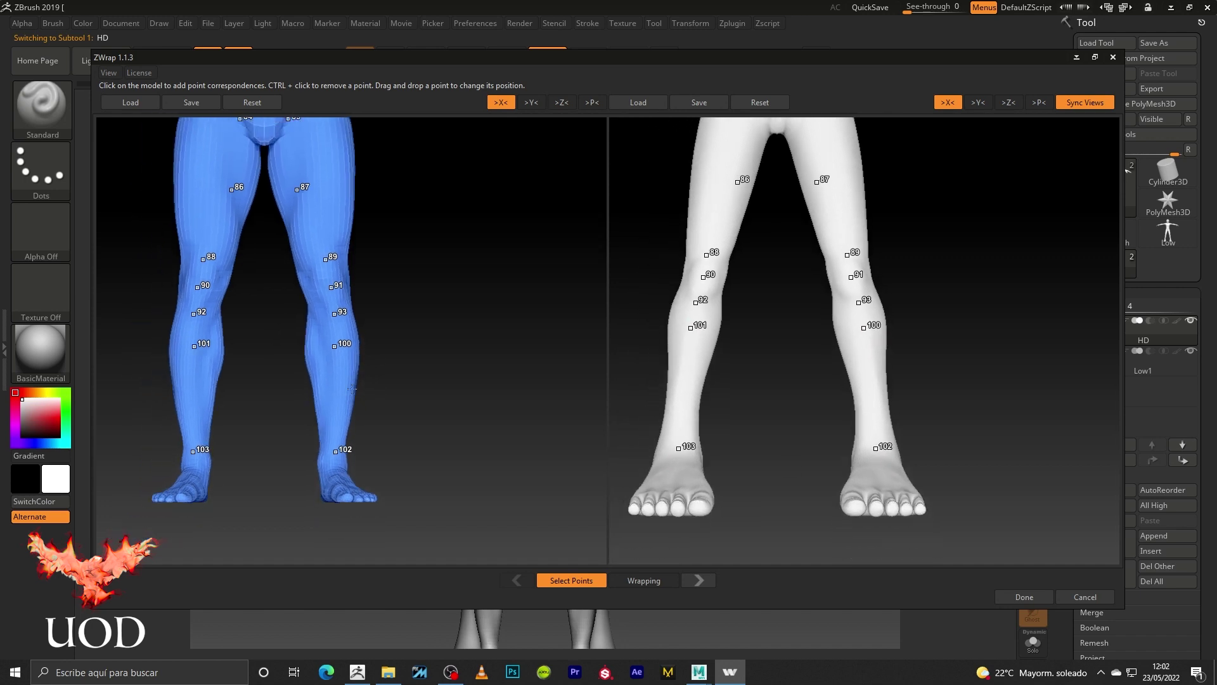
scroll(469, 292, down, 3)
mouse_move(475, 283)
mouse_down()
mouse_move(450, 302)
mouse_move(467, 307)
mouse_up()
scroll(442, 380, down, 3)
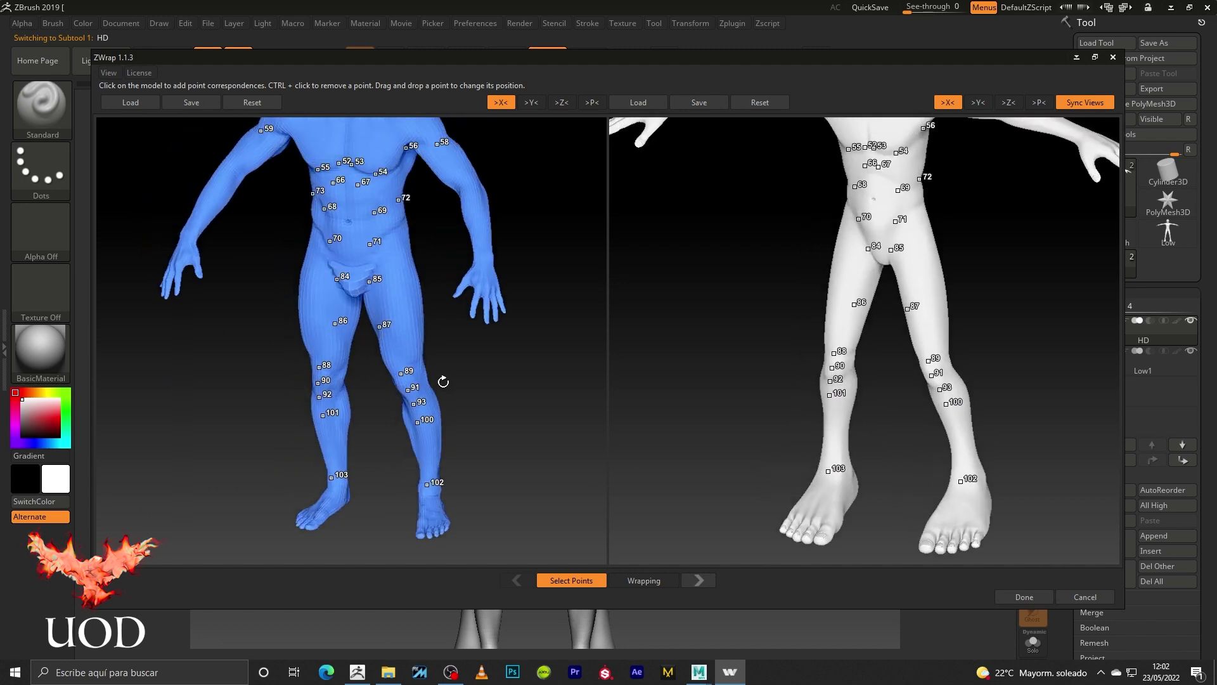
mouse_move(421, 366)
mouse_down()
mouse_move(483, 231)
mouse_move(336, 271)
mouse_move(367, 443)
mouse_up()
scroll(483, 231, up, 3)
scroll(482, 232, up, 2)
scroll(349, 365, up, 3)
scroll(350, 365, down, 2)
scroll(372, 416, up, 1)
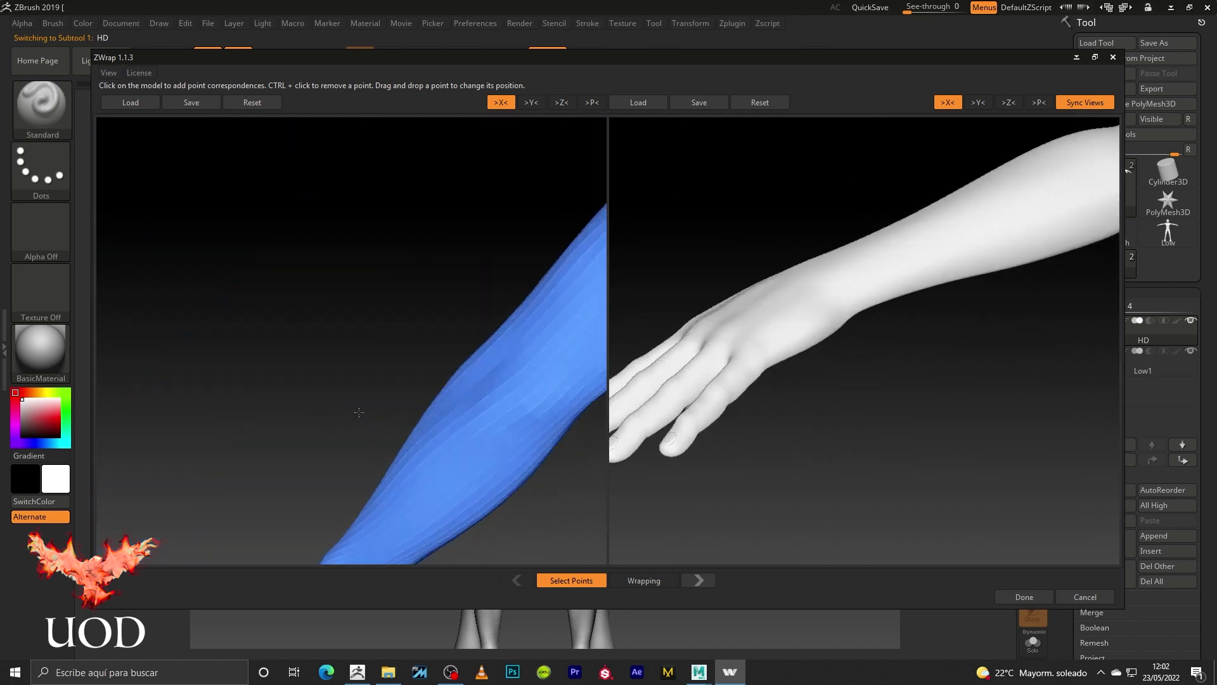
- Place points 104 and 106 on the blue model's upper arm and elbow
click(467, 401)
scroll(518, 391, down, 3)
scroll(518, 391, down, 3)
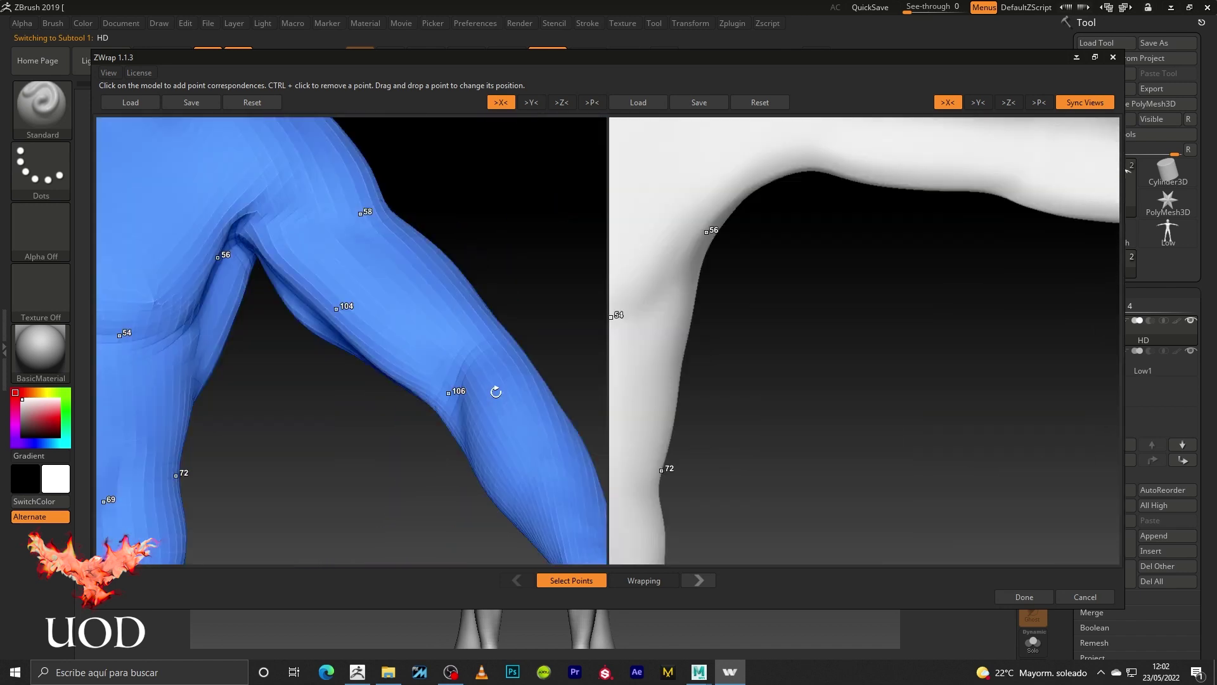
drag(892, 274, 873, 238)
click(893, 217)
click(961, 225)
mouse_move(982, 277)
mouse_down()
mouse_move(972, 318)
mouse_move(972, 298)
mouse_up()
drag(961, 225, 980, 225)
- Add the matching point 110 at the white model's wrist
drag(901, 312, 900, 313)
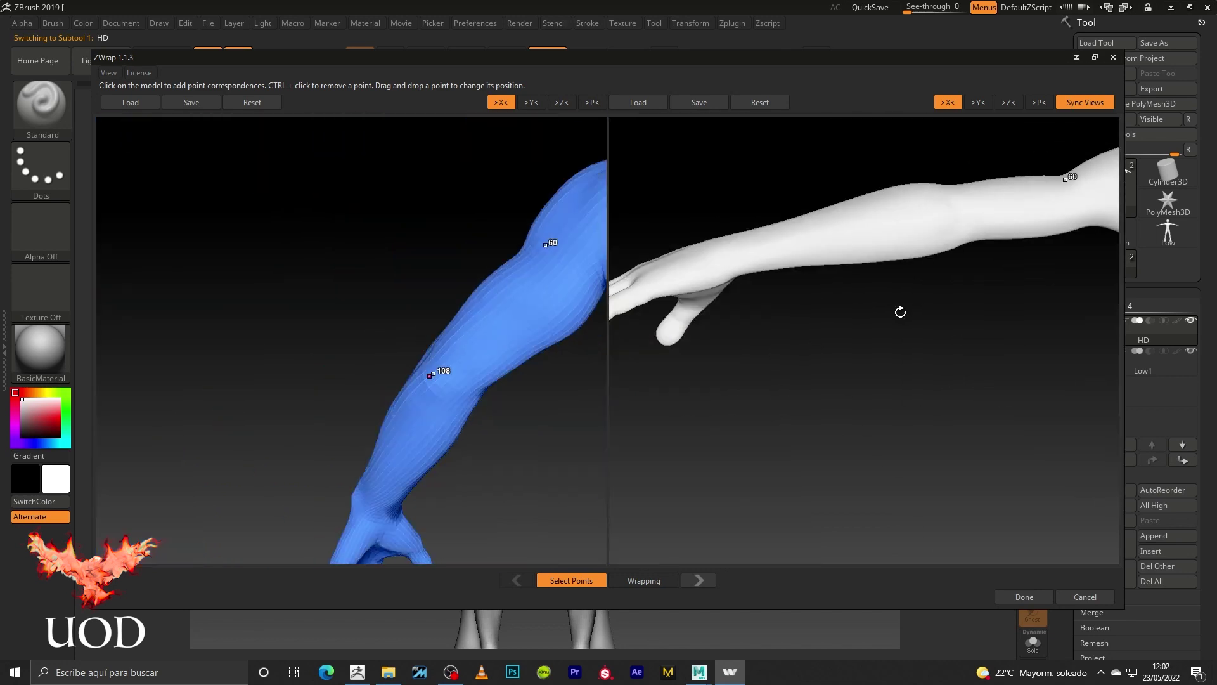
drag(960, 282, 1006, 345)
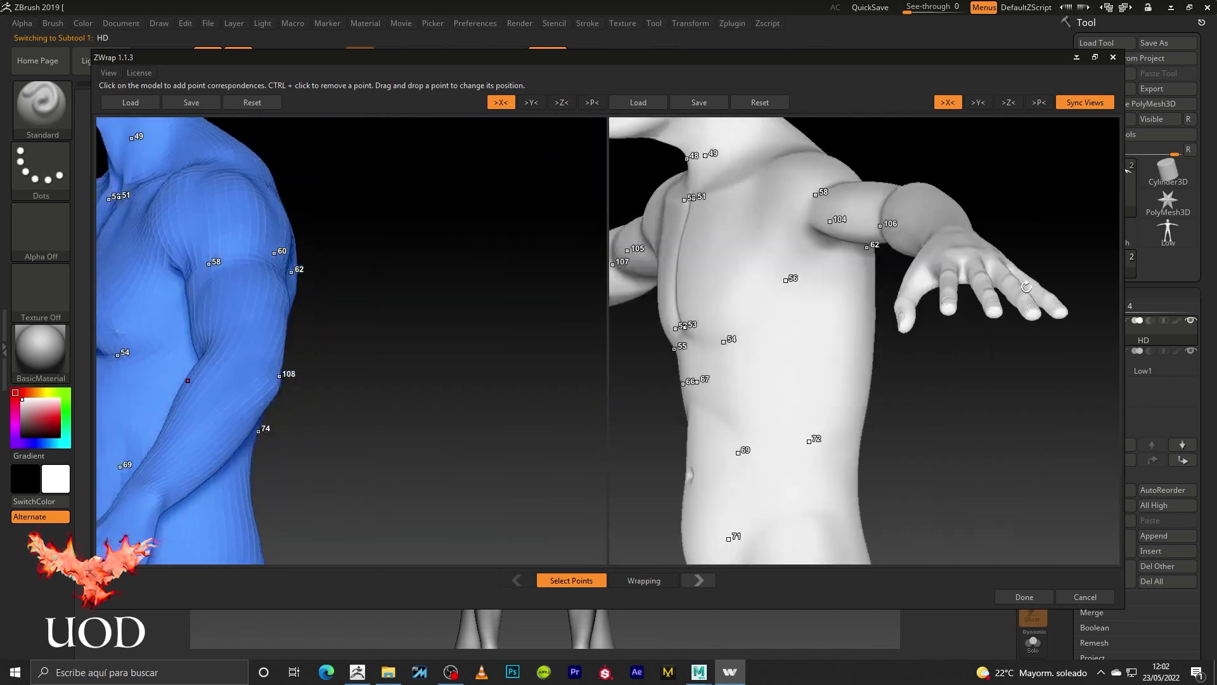
middle_drag(313, 492, 420, 218)
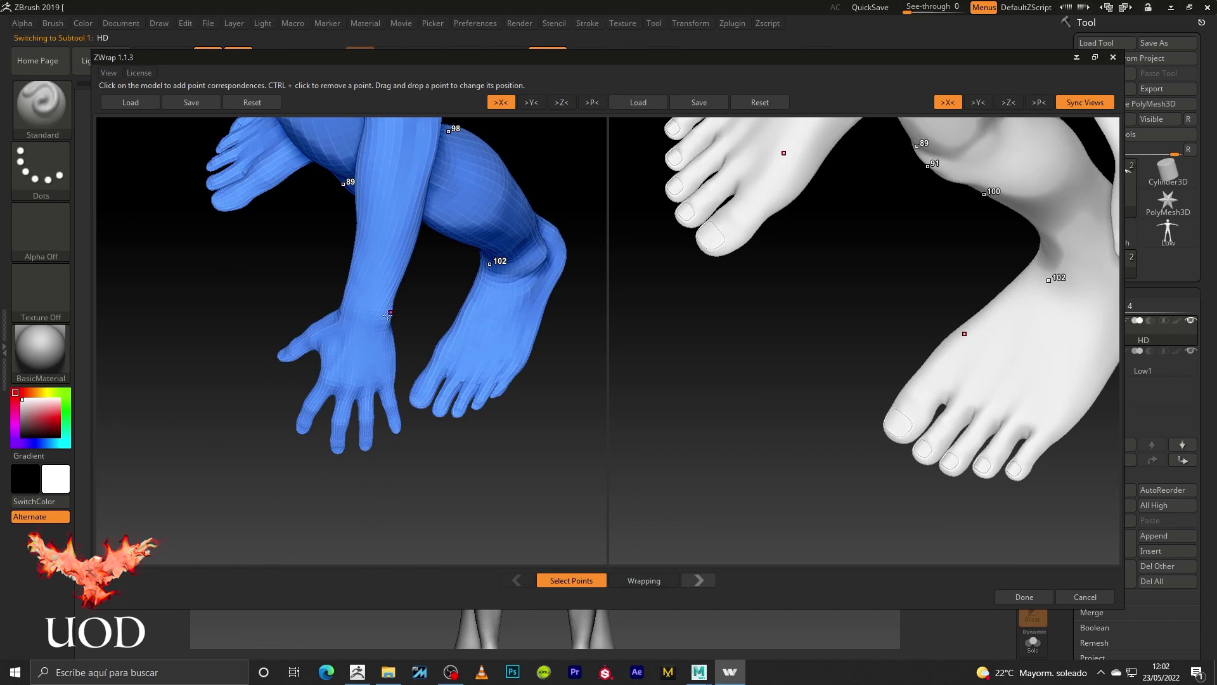
middle_drag(841, 263, 589, 333)
click(937, 229)
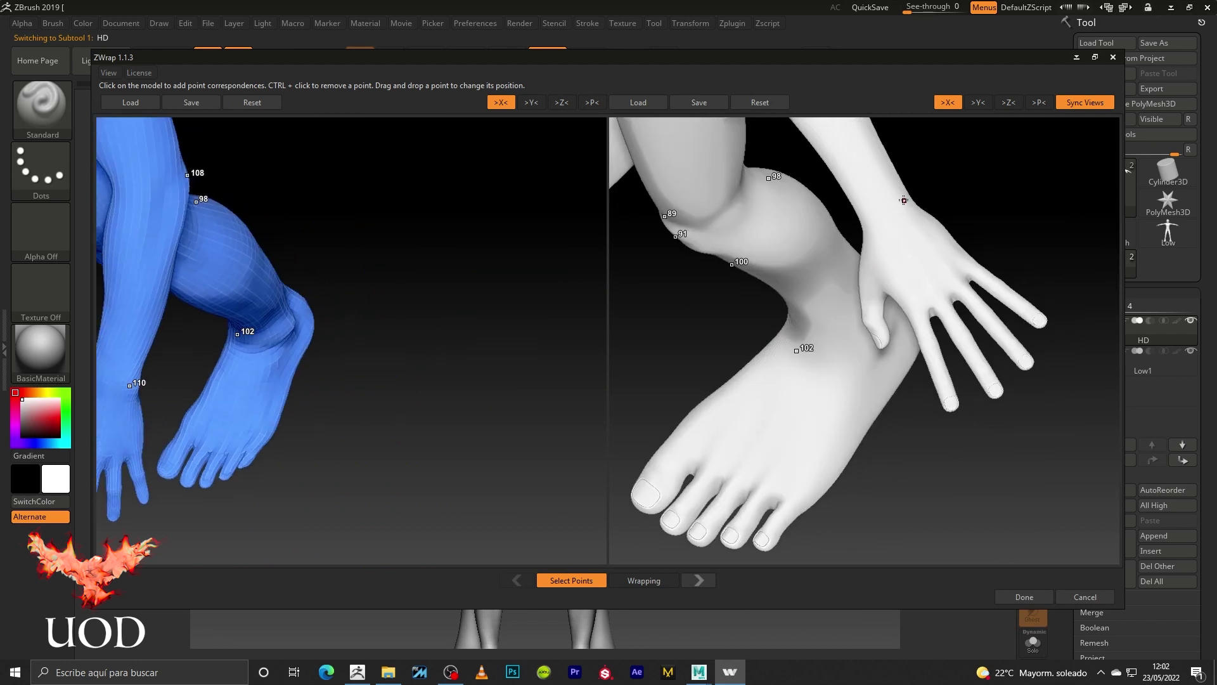
- Orbit over the torso, arm and knees to check the placed points
drag(898, 292, 924, 244)
drag(287, 319, 475, 198)
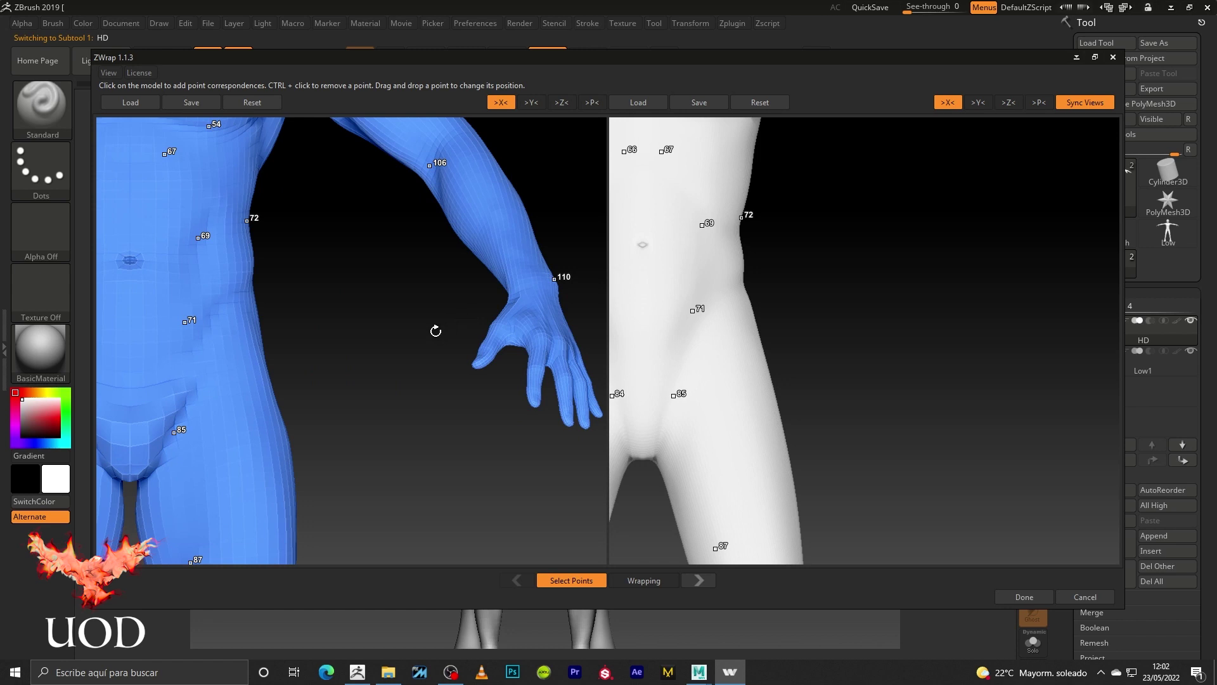
drag(503, 357, 514, 428)
middle_drag(513, 428, 444, 355)
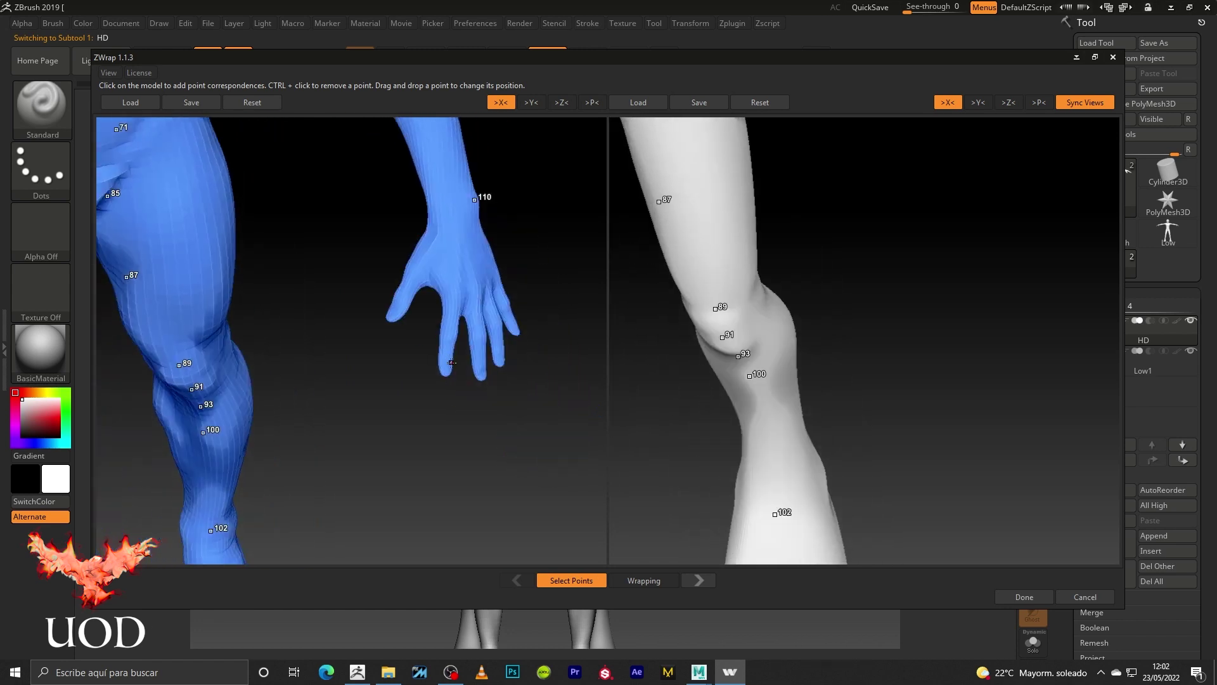
scroll(495, 400, up, 3)
- Inspect the points down to both feet, ending with a side view of the hand
mouse_move(477, 440)
middle_down()
mouse_move(402, 370)
mouse_move(399, 421)
mouse_move(435, 301)
mouse_move(179, 316)
mouse_move(276, 363)
middle_up()
scroll(432, 303, down, 2)
scroll(276, 364, down, 2)
scroll(484, 413, down, 2)
mouse_move(484, 413)
middle_down()
mouse_move(448, 329)
mouse_move(420, 362)
mouse_move(410, 280)
mouse_move(386, 331)
middle_up()
scroll(386, 332, up, 2)
scroll(398, 305, up, 2)
drag(398, 305, 434, 364)
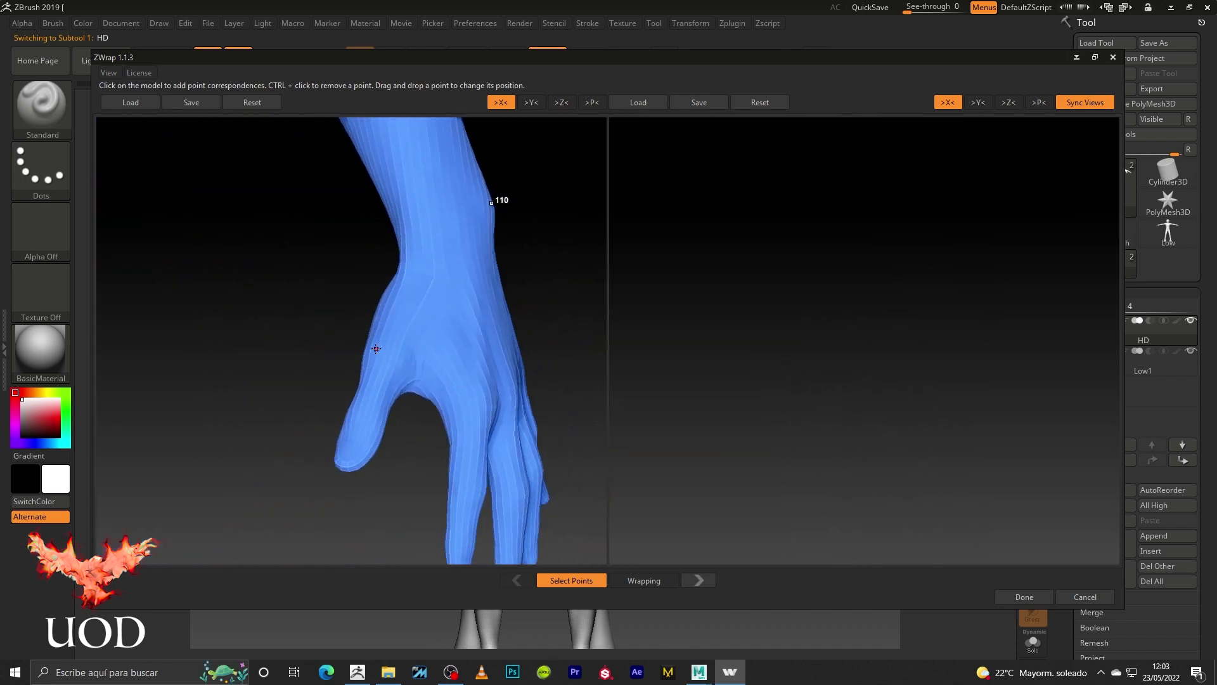
- Mark the blue thumb tip and match points 112–116 along the white thumb
click(350, 450)
scroll(729, 212, down, 3)
mouse_move(729, 213)
mouse_down()
mouse_move(707, 395)
mouse_move(857, 340)
mouse_up()
click(857, 230)
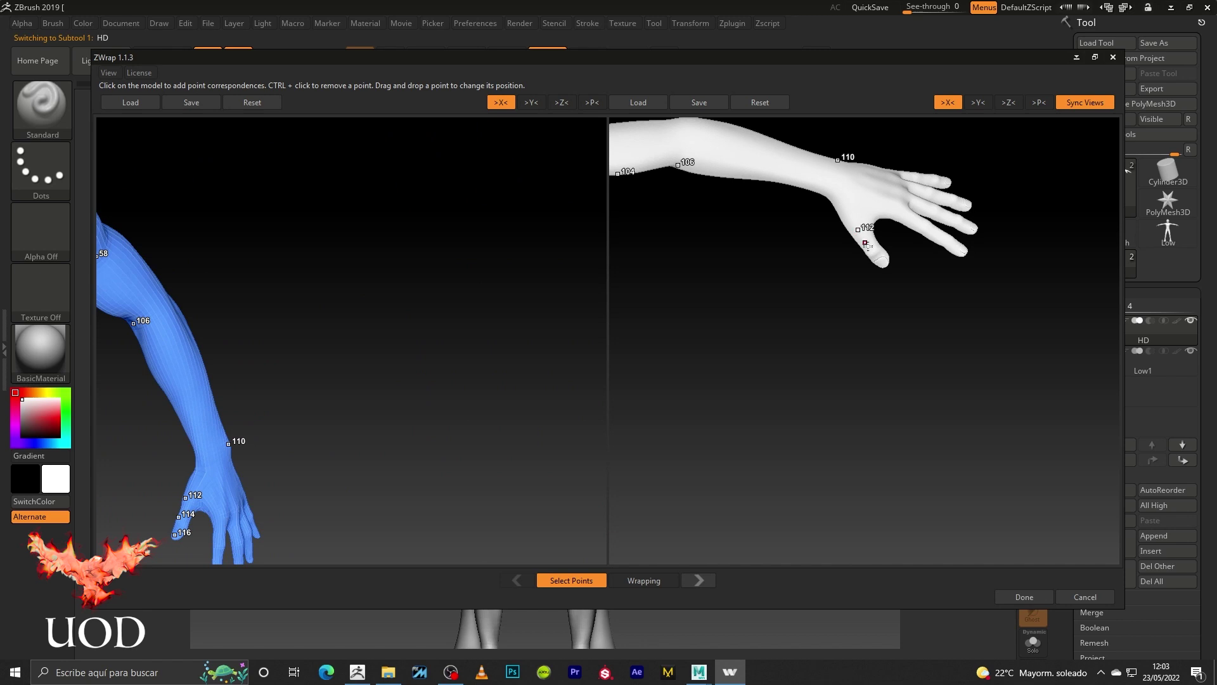
click(872, 253)
click(884, 264)
drag(869, 291, 850, 271)
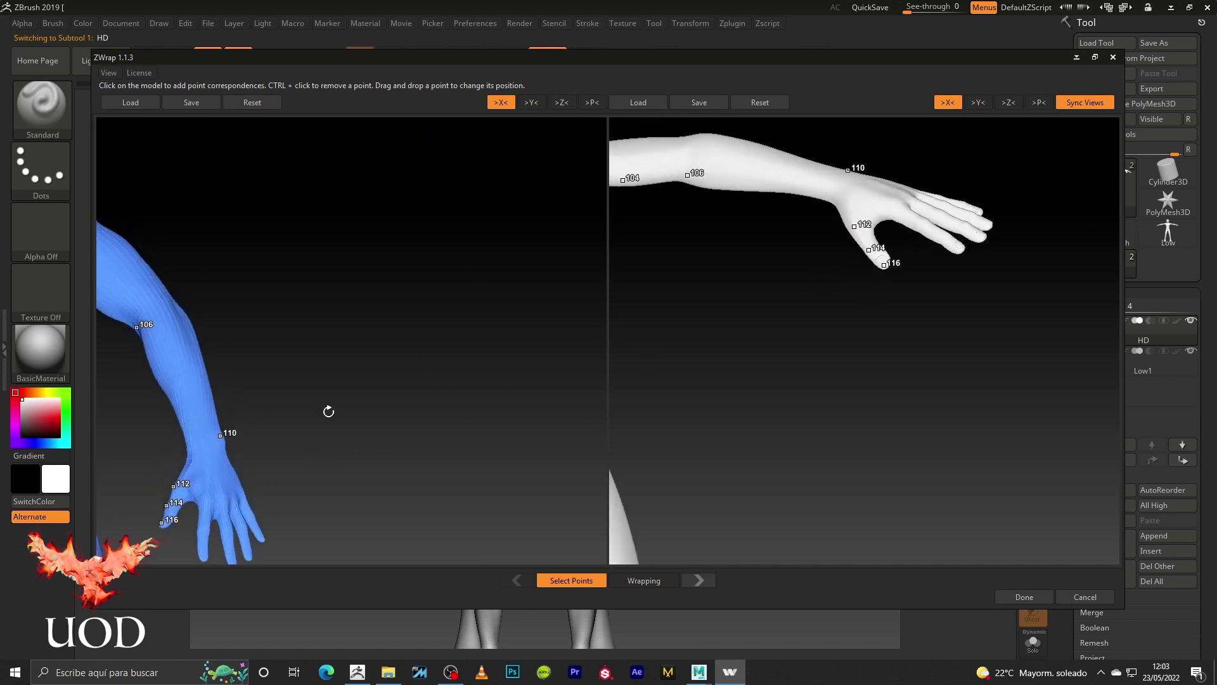
- Mark points 120–124 along the blue finger beside the thumb
drag(329, 412, 331, 405)
scroll(332, 405, up, 3)
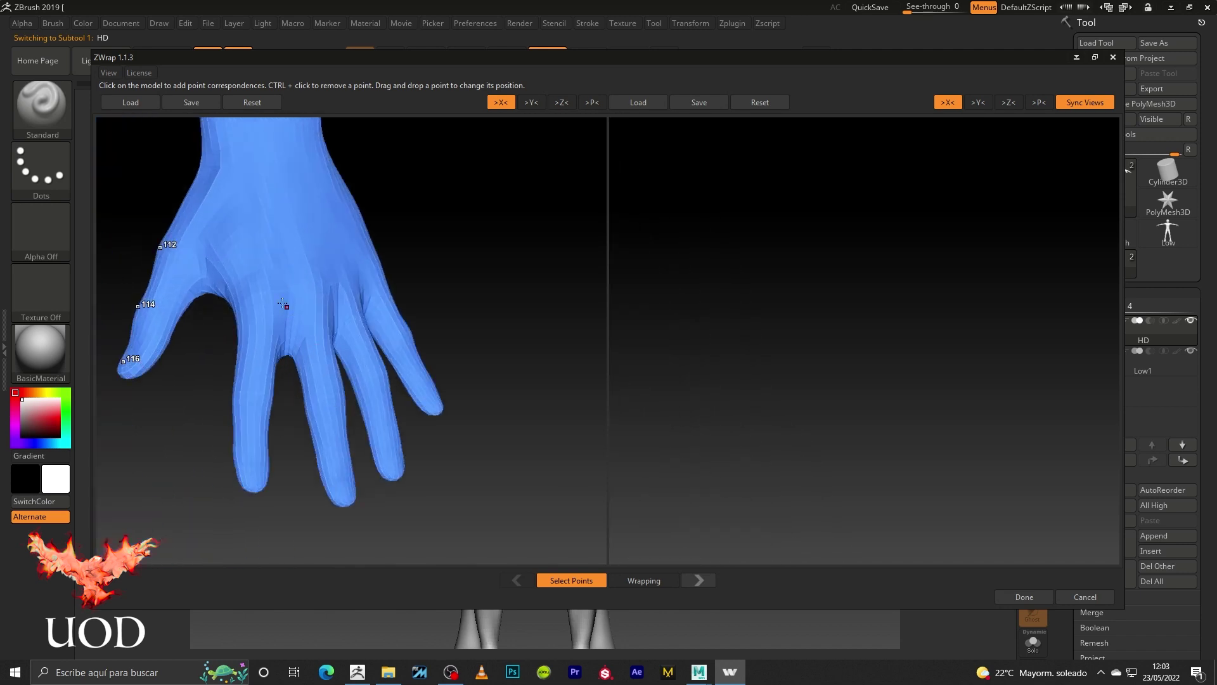
mouse_move(270, 333)
mouse_down()
mouse_move(278, 319)
mouse_move(266, 306)
mouse_up()
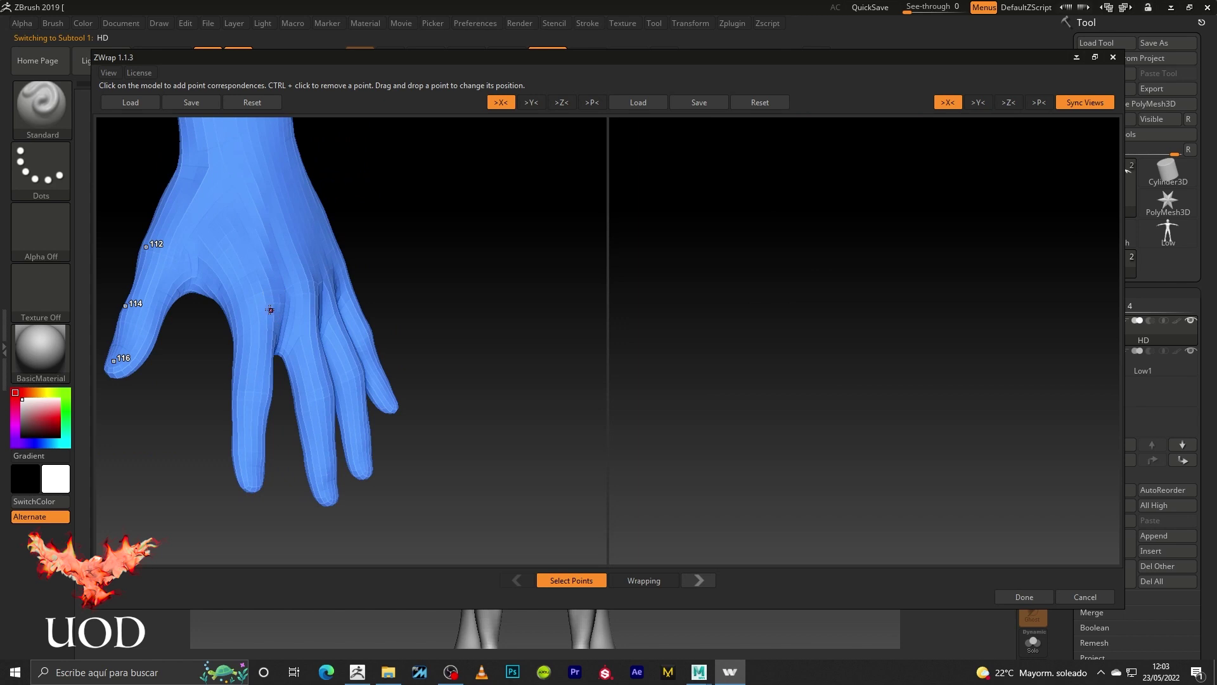
click(262, 388)
click(254, 447)
click(257, 478)
drag(257, 479, 254, 293)
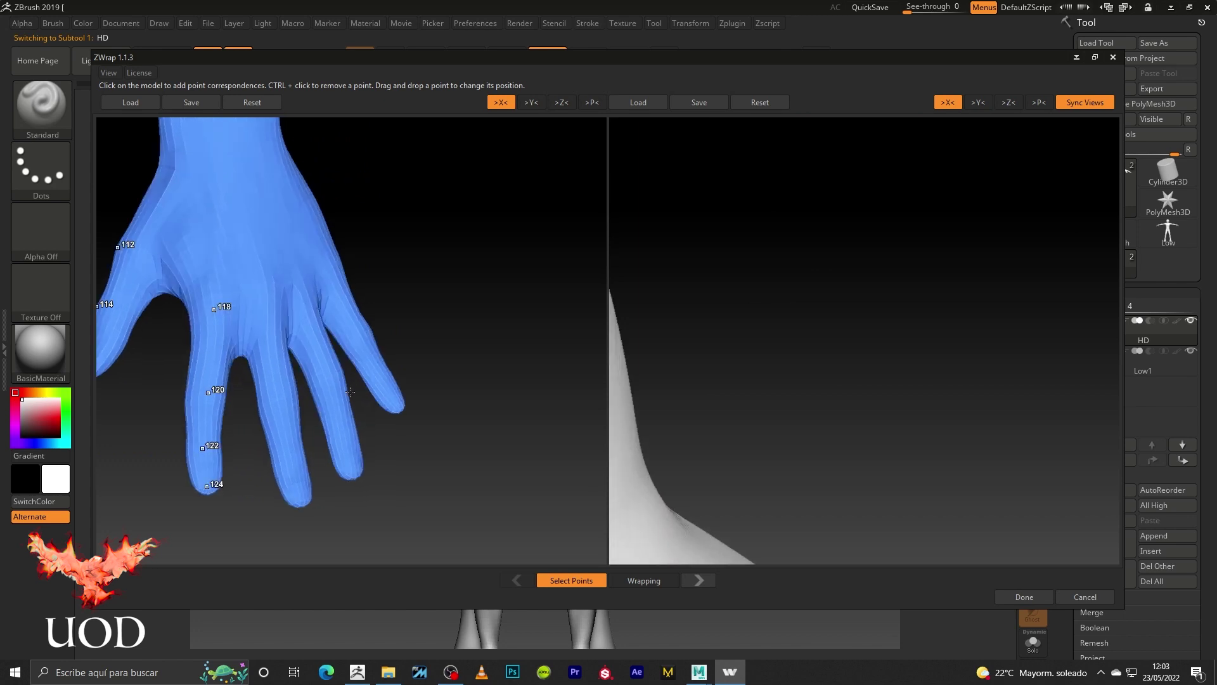
- Mark points 126–132 from the back of the blue hand to the next fingertip
click(256, 299)
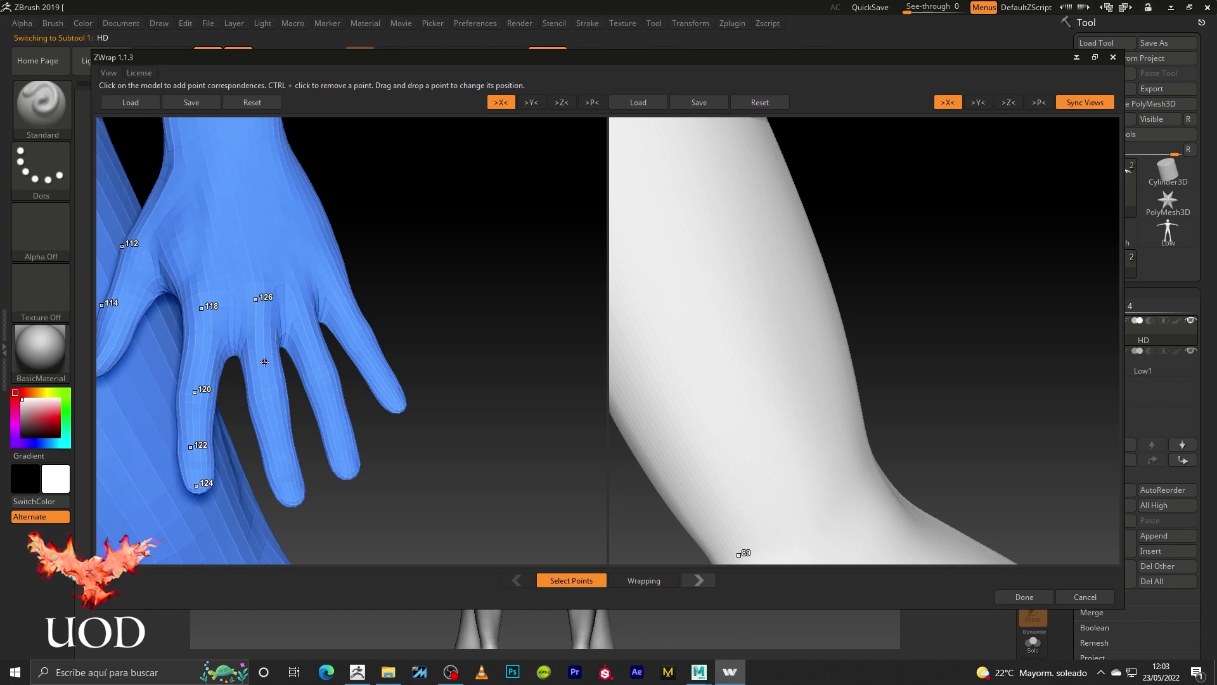
click(270, 392)
click(283, 458)
click(293, 495)
- Mark points 134–148 along the remaining blue fingers to the outer fingertip
click(303, 304)
click(323, 371)
click(337, 422)
click(352, 474)
click(361, 334)
click(404, 408)
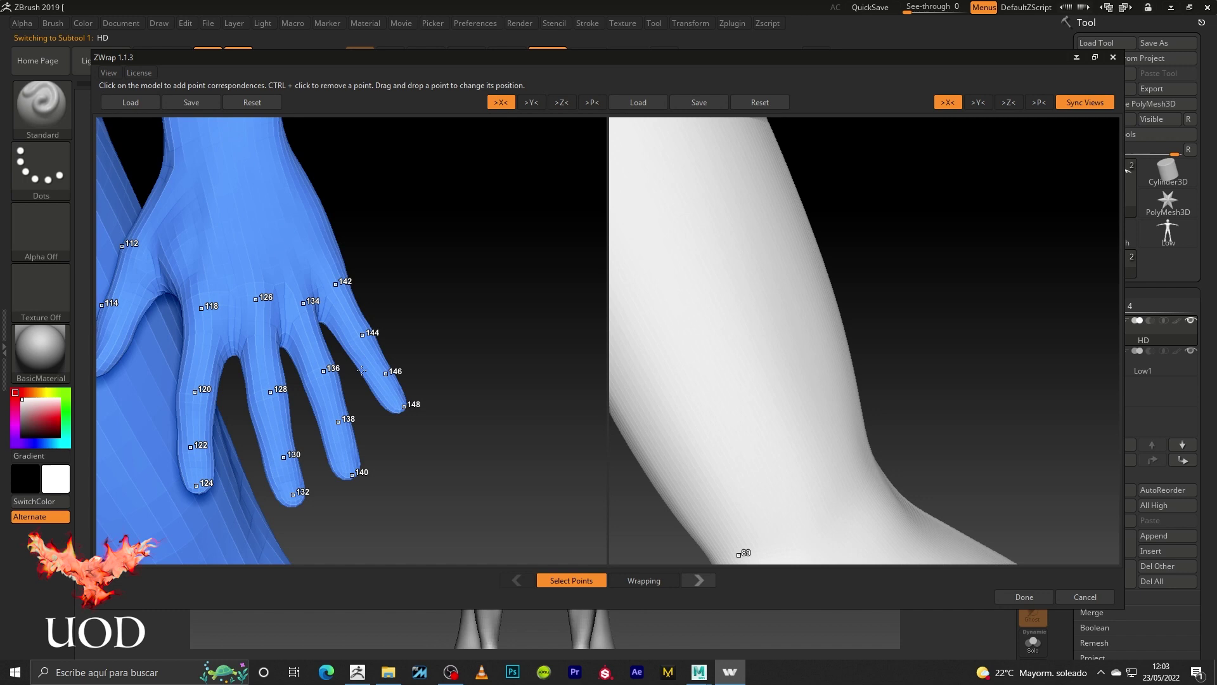
scroll(361, 370, down, 5)
scroll(890, 383, up, 3)
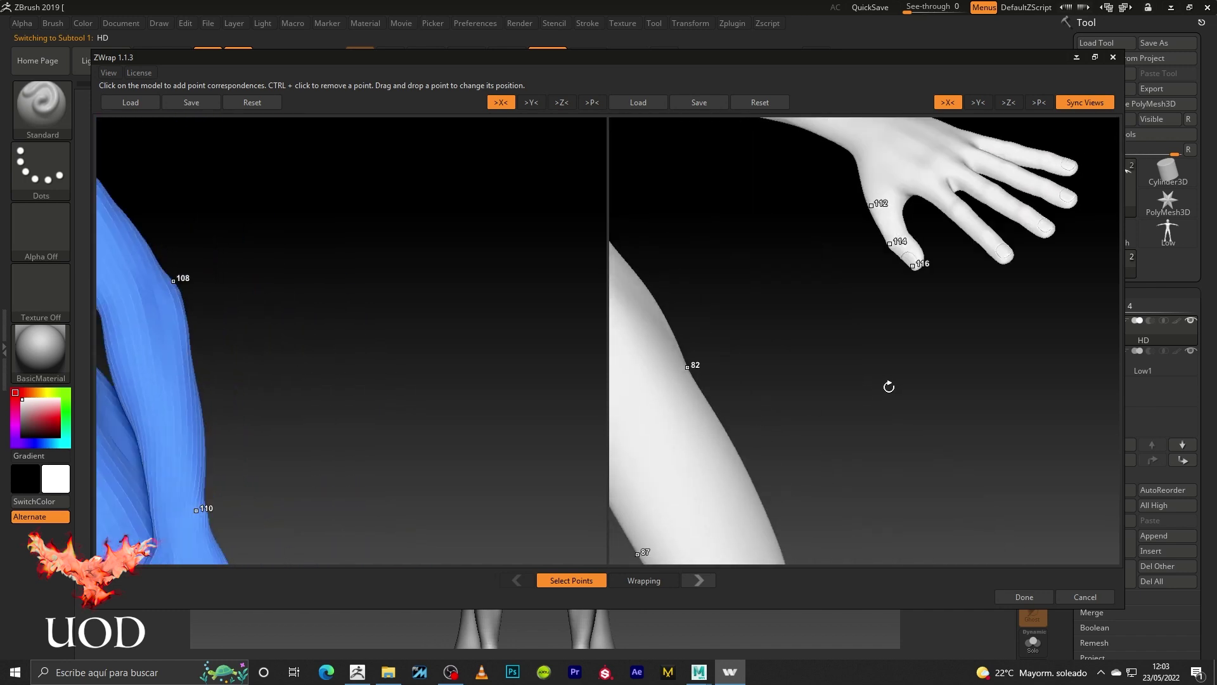
- Match points 118, 122 and 124 on the white knuckle, finger and fingertip
scroll(889, 386, down, 1)
scroll(755, 312, up, 3)
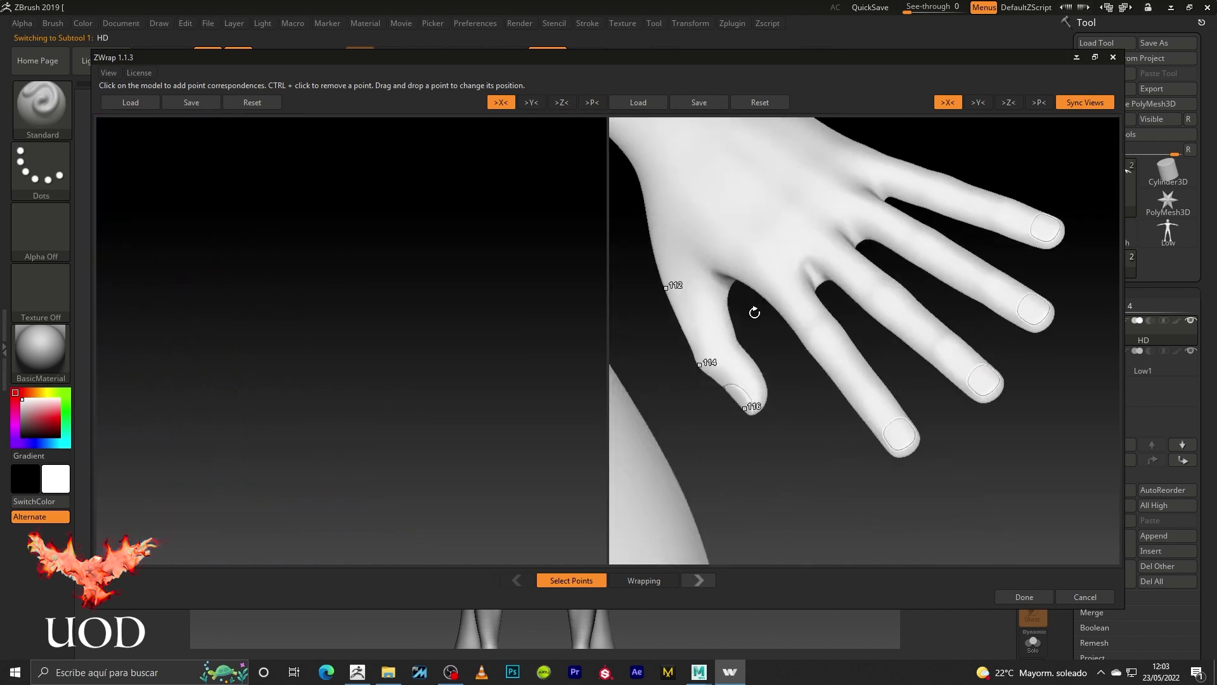
scroll(755, 312, down, 1)
click(772, 267)
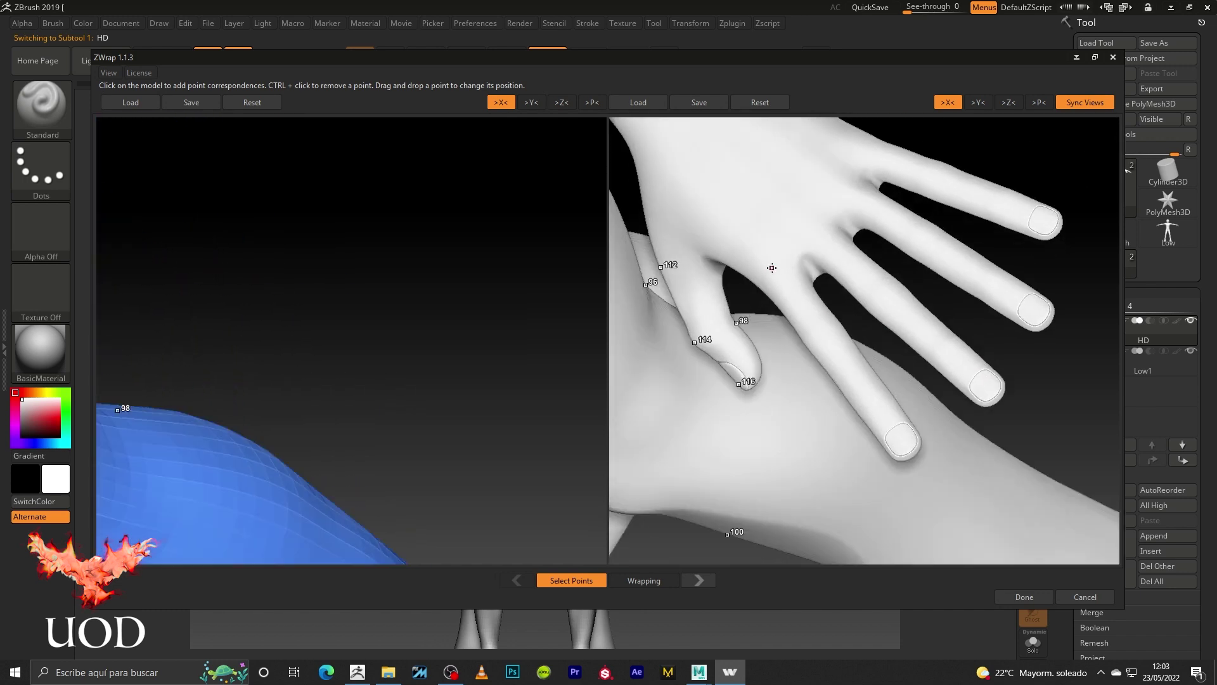
click(869, 399)
click(906, 448)
- Close in on the white hand on the thigh and match points 126–132
scroll(906, 447, down, 2)
scroll(306, 465, down, 1)
scroll(507, 239, up, 2)
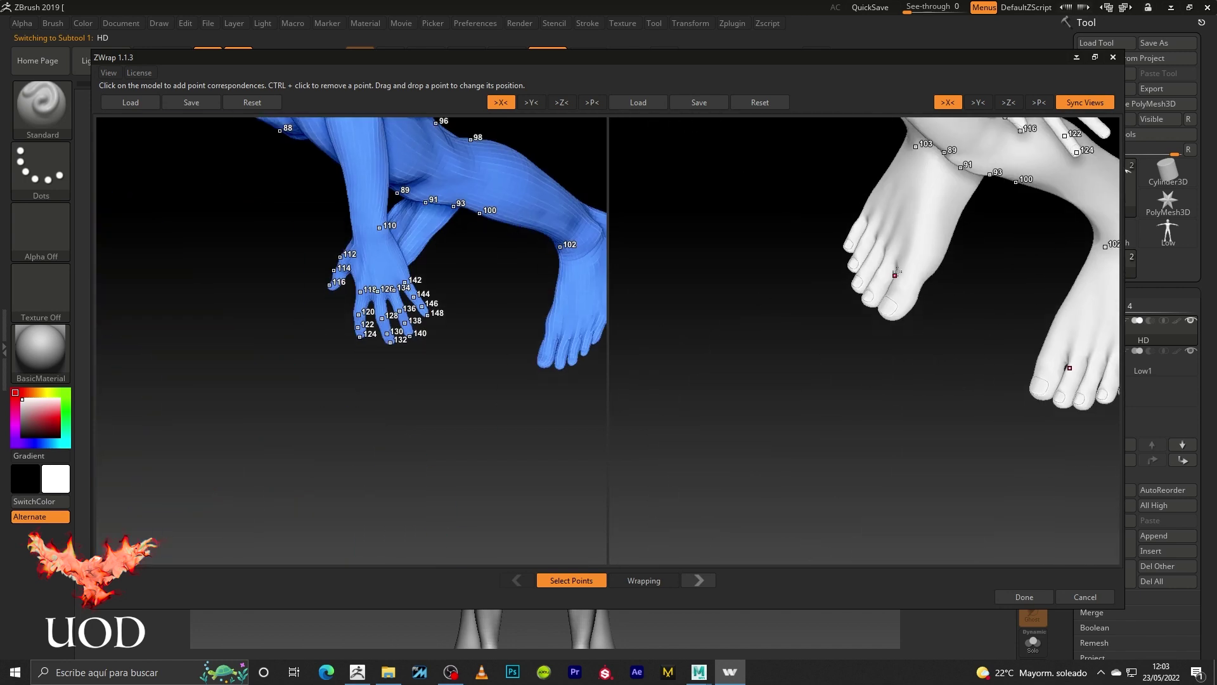
middle_drag(896, 271, 811, 347)
mouse_move(812, 348)
mouse_down()
mouse_move(893, 250)
mouse_move(874, 225)
mouse_up()
scroll(893, 250, up, 3)
click(852, 209)
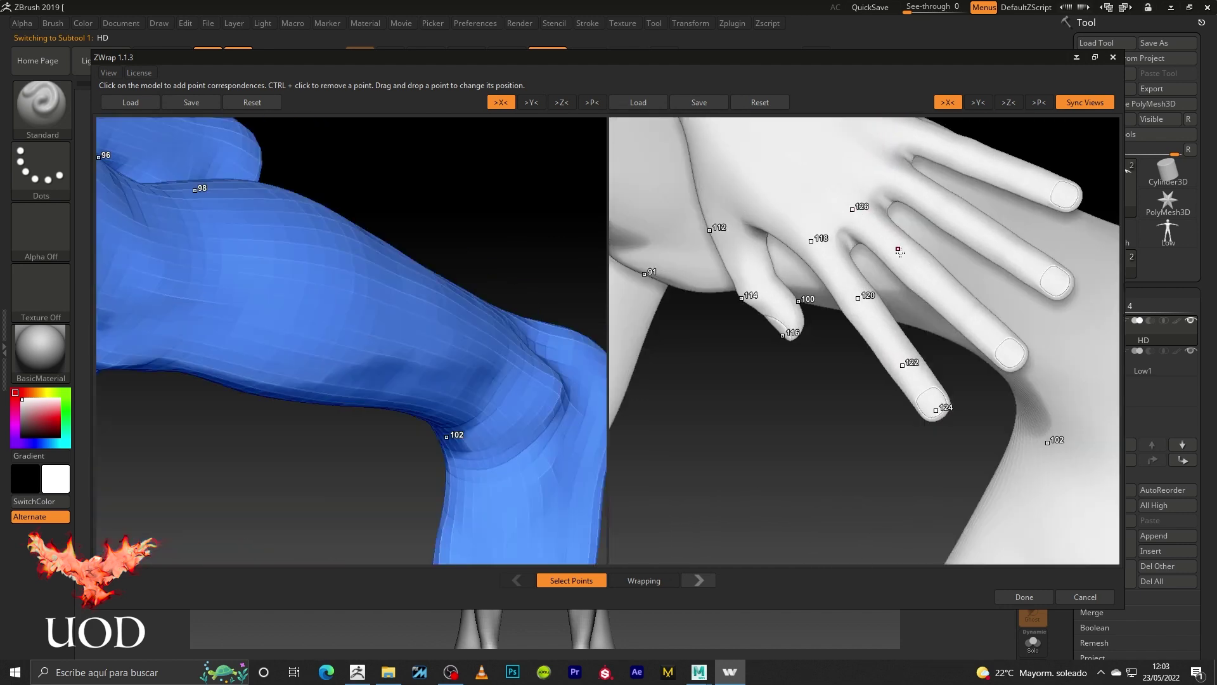
click(914, 264)
click(967, 312)
click(1019, 362)
- Match points 134–148 along the last two white fingers to the outer fingertip
click(890, 172)
click(950, 211)
click(1005, 248)
click(1067, 289)
click(907, 129)
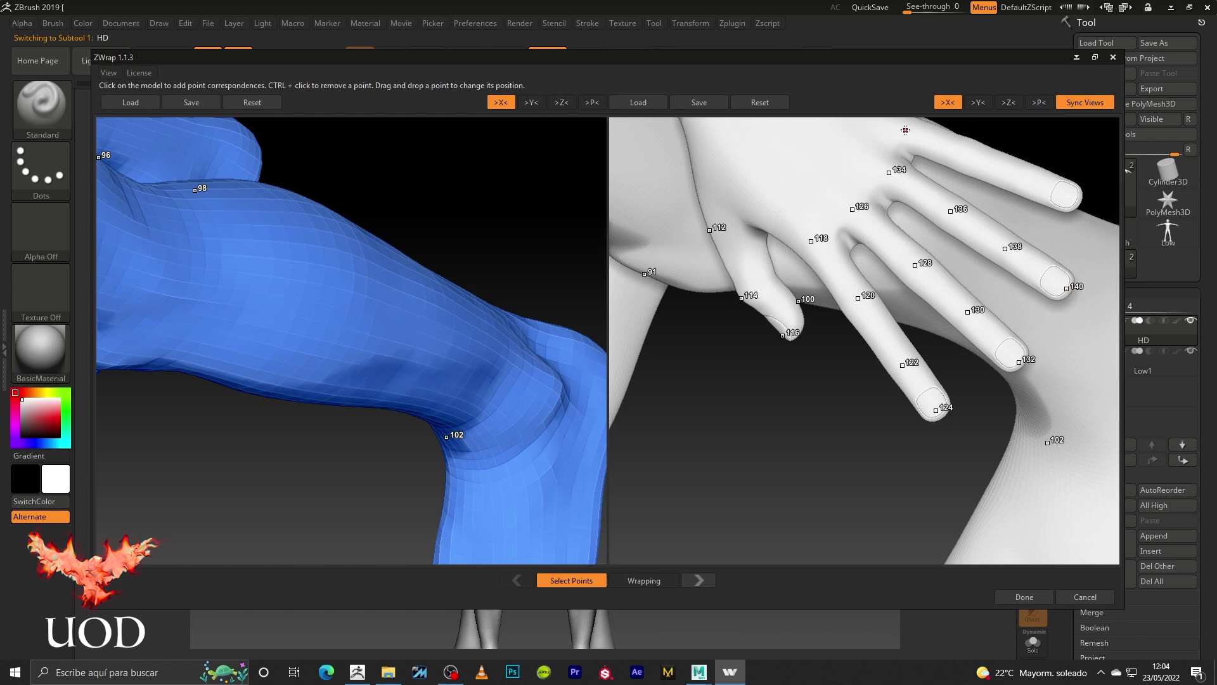
click(957, 150)
click(1022, 175)
click(1075, 197)
scroll(449, 367, down, 1)
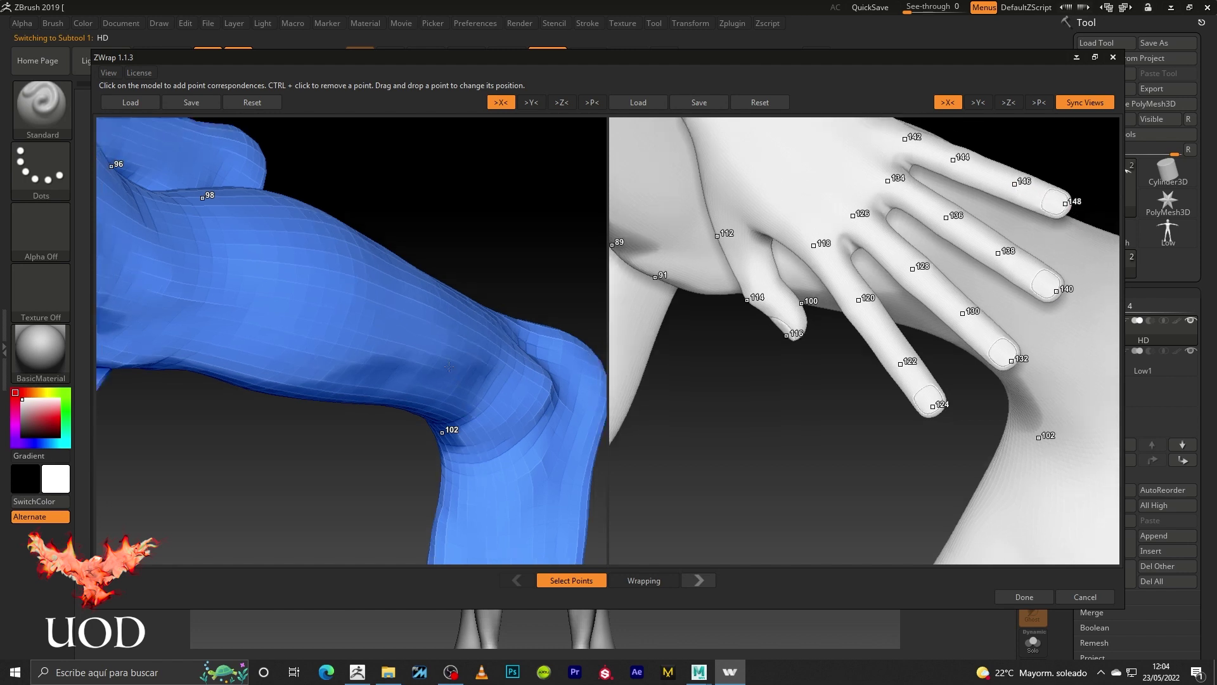
scroll(449, 367, down, 5)
- Place points 150 and 152 on the blue foot and match 150 on the white scan foot
drag(318, 435, 364, 372)
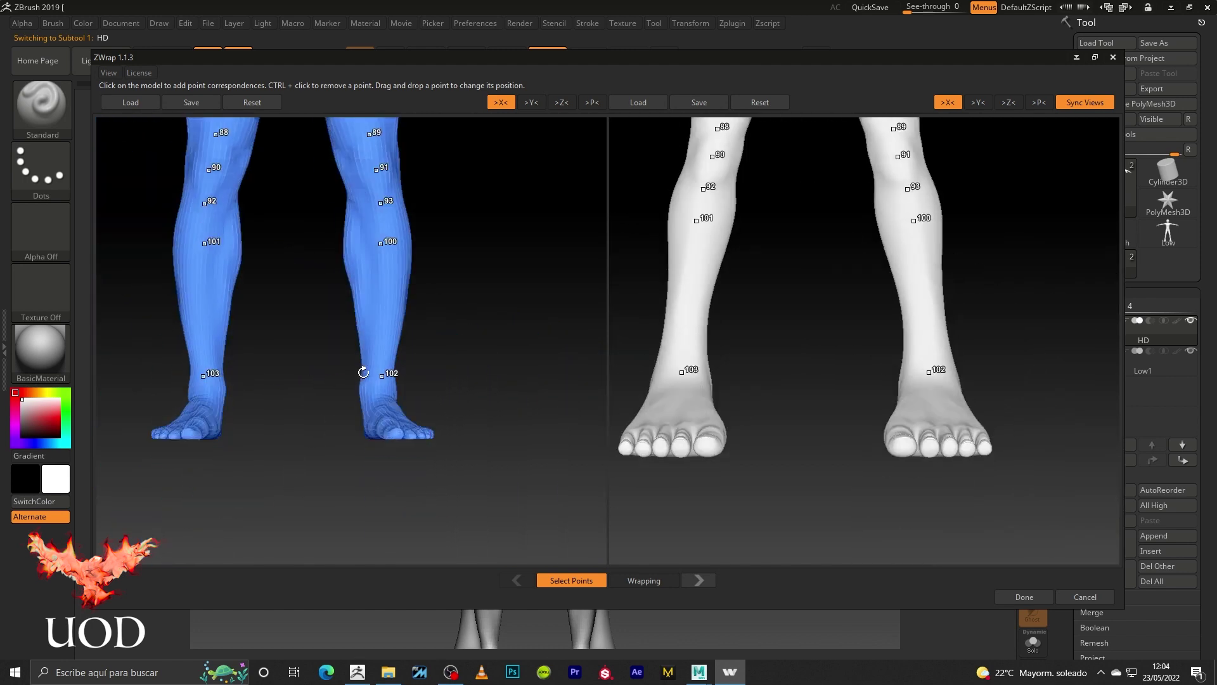
scroll(418, 250, down, 2)
scroll(421, 355, down, 2)
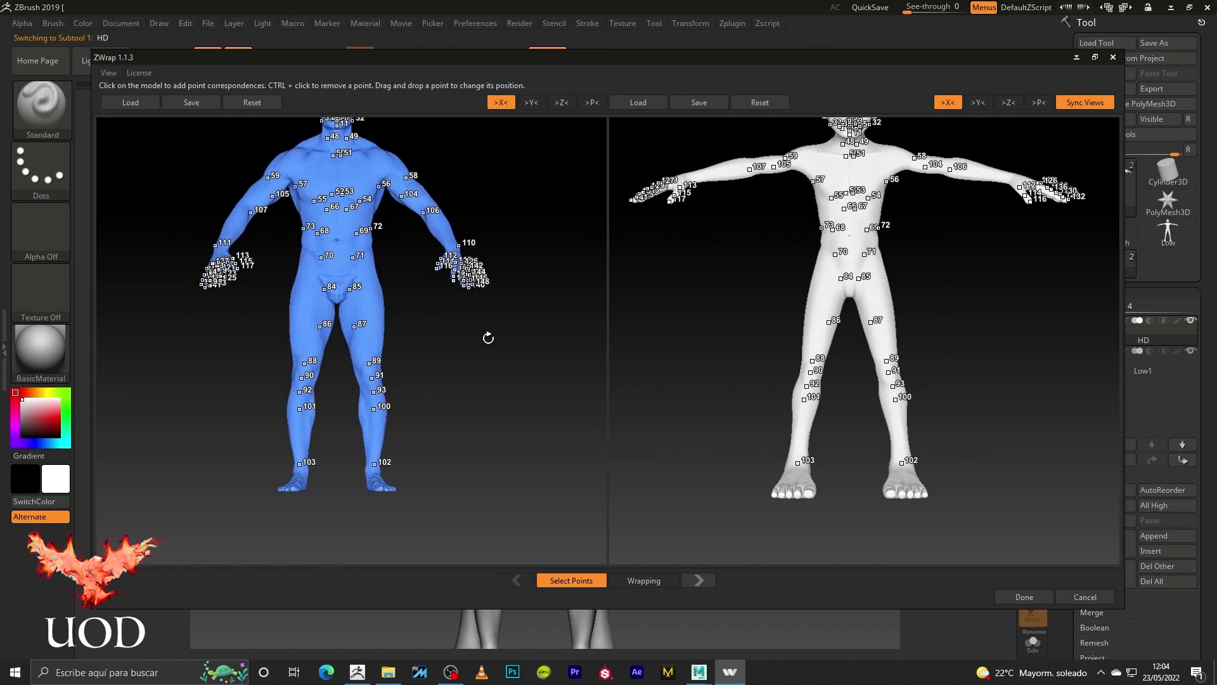
mouse_move(467, 341)
mouse_down()
mouse_move(443, 364)
mouse_move(468, 340)
mouse_up()
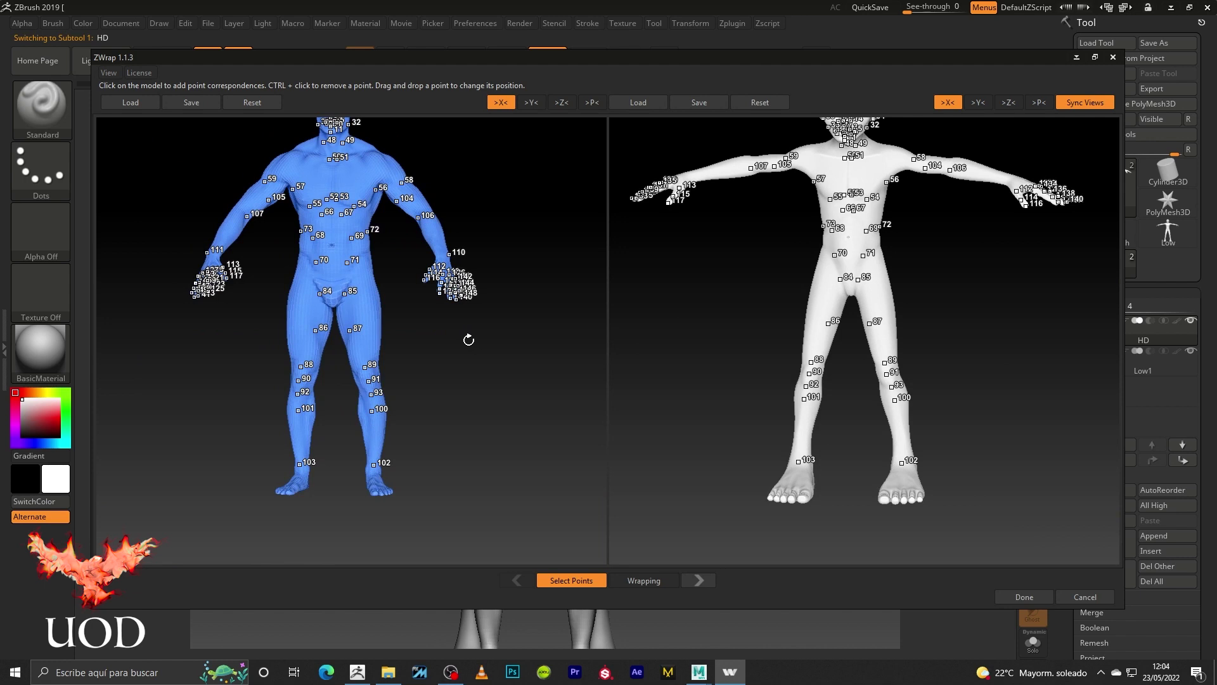
scroll(443, 355, up, 1)
scroll(421, 444, up, 1)
scroll(457, 476, up, 2)
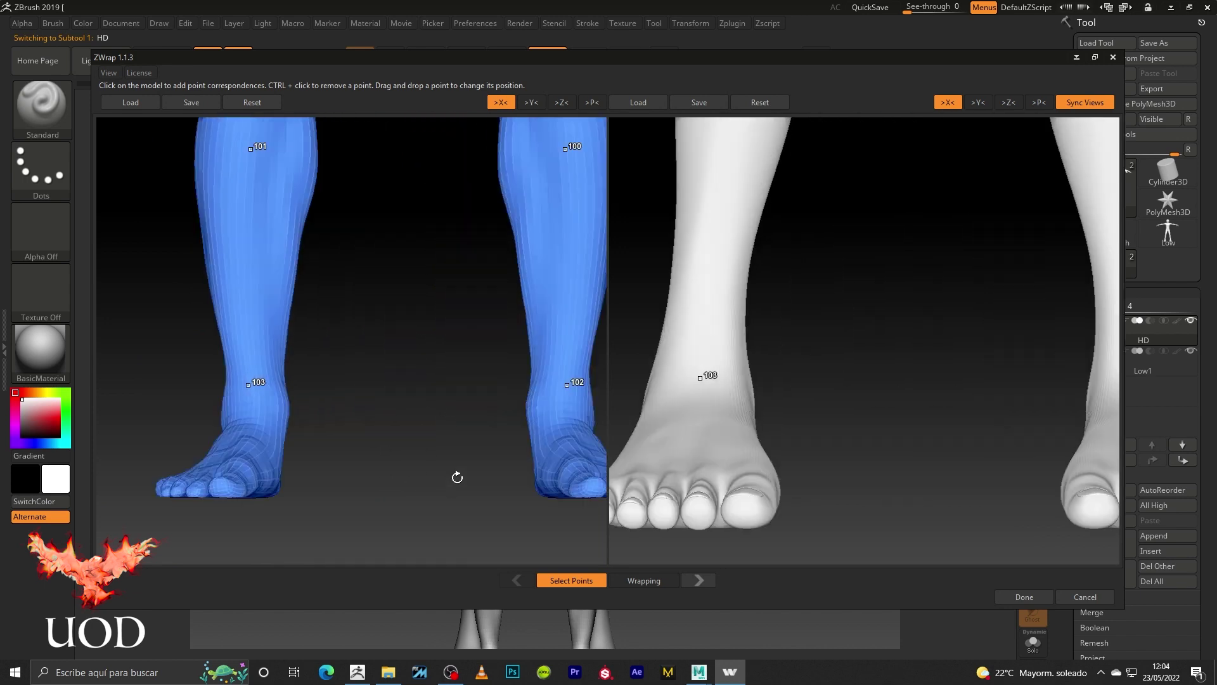
drag(457, 477, 383, 328)
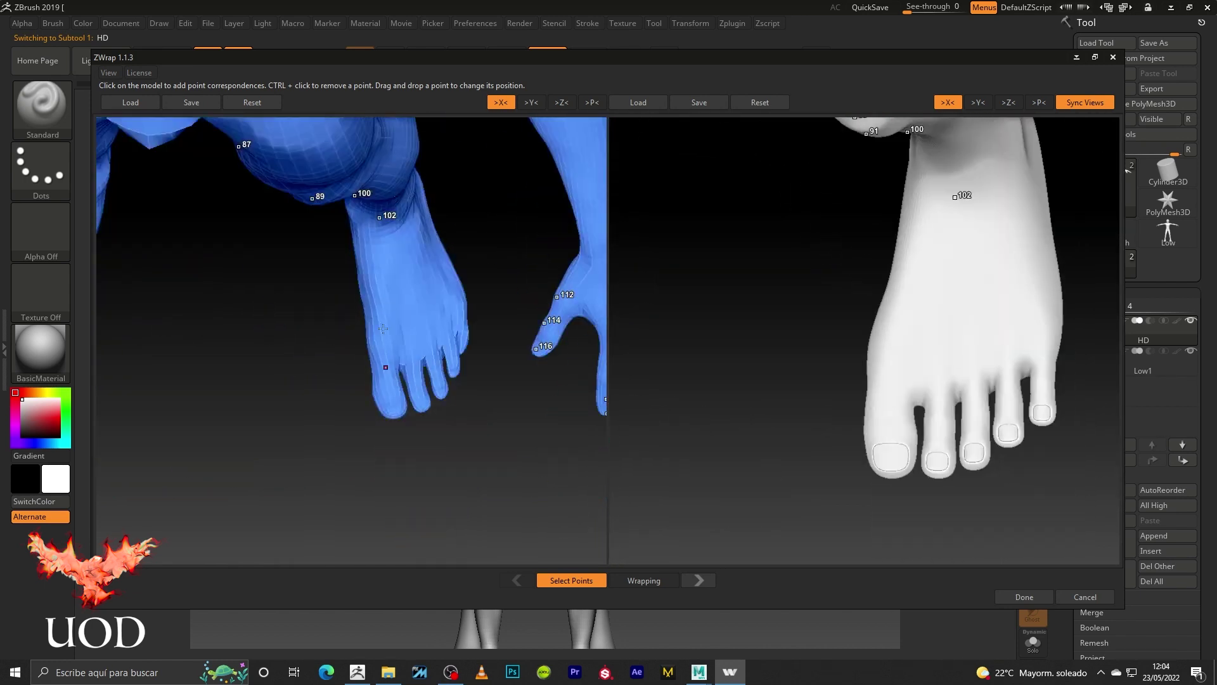
scroll(391, 382, up, 2)
click(396, 251)
click(469, 226)
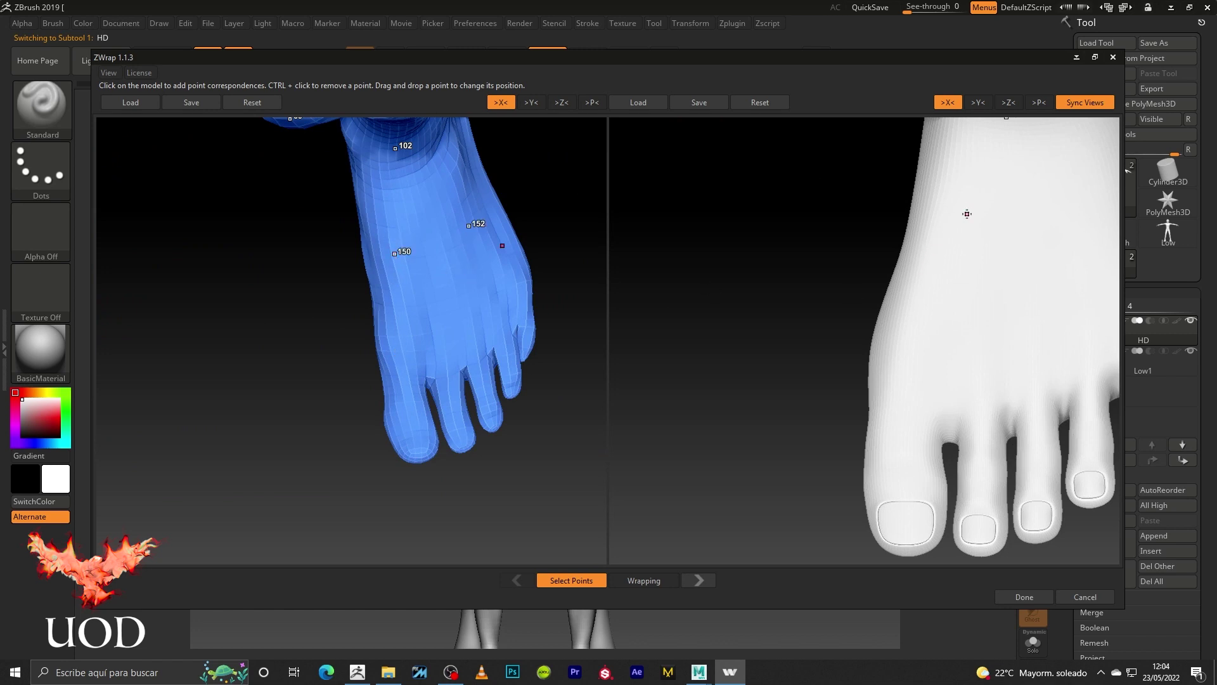
scroll(965, 305, down, 2)
click(921, 276)
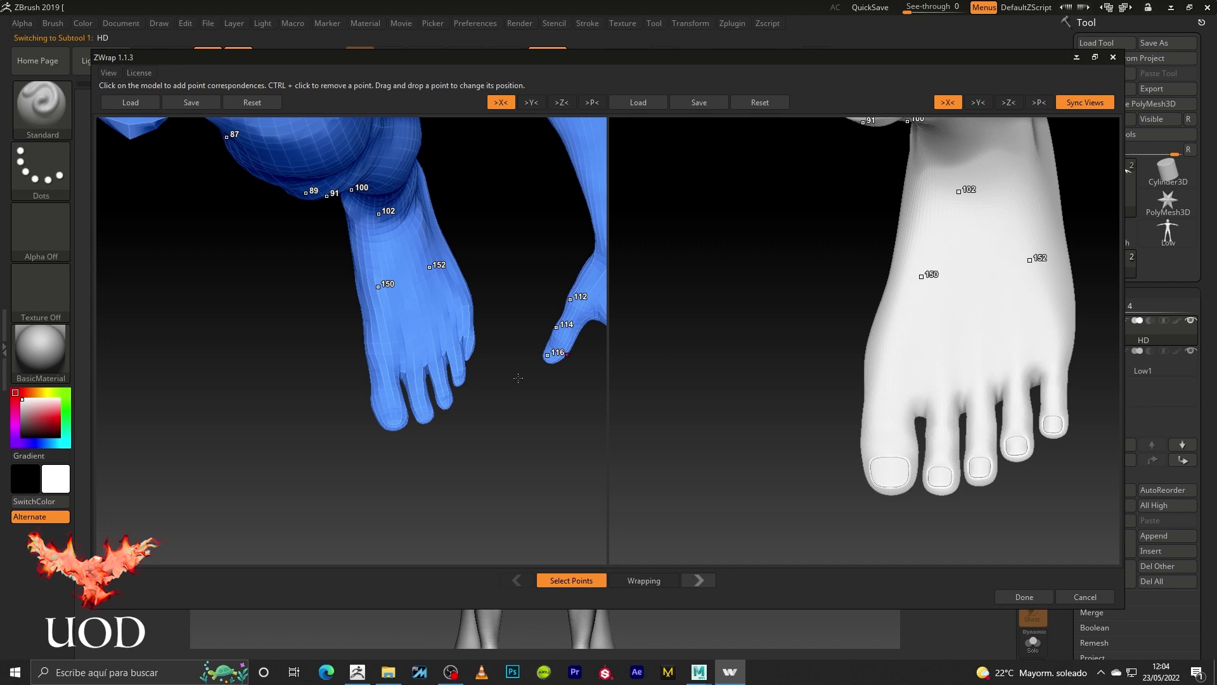
- Pair points 154, 156 and 158 on the big toe of both feet
scroll(389, 377, up, 2)
scroll(435, 387, up, 1)
click(420, 391)
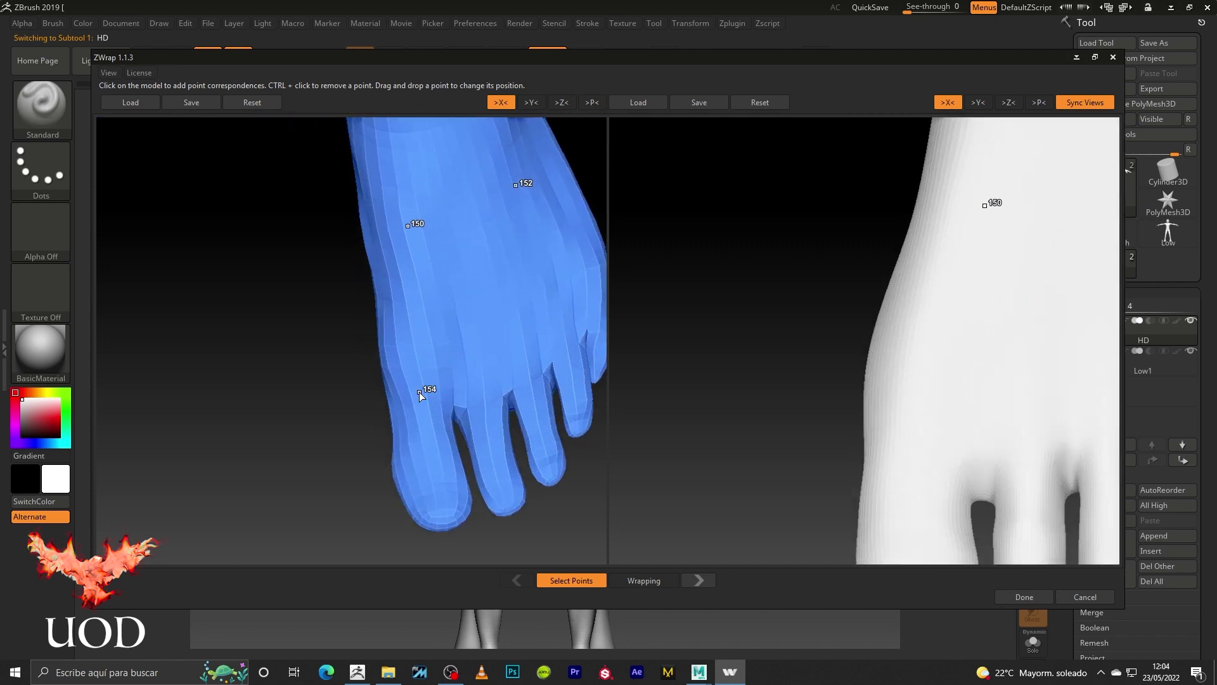
click(426, 448)
click(441, 515)
mouse_move(897, 508)
middle_down()
mouse_move(871, 291)
mouse_move(837, 274)
middle_up()
click(819, 245)
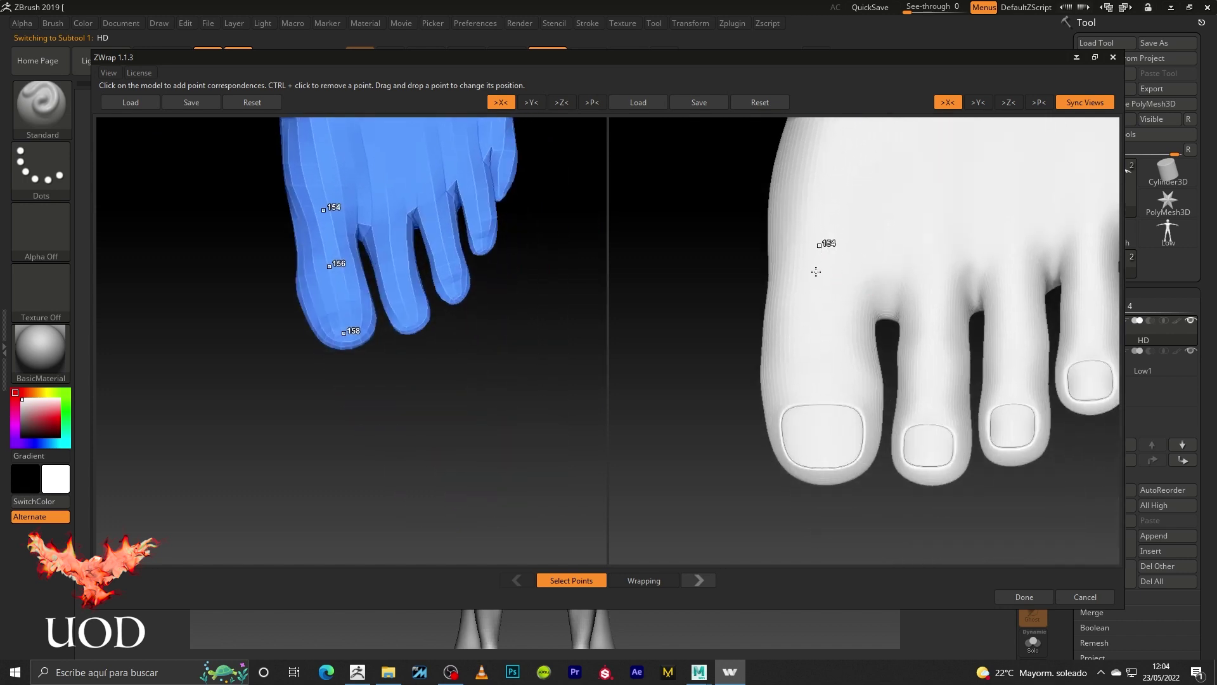
click(814, 337)
click(814, 465)
- Pair points 160, 162 and 164 on the second toe of both feet
click(387, 198)
click(397, 271)
click(414, 322)
click(925, 260)
click(932, 353)
click(924, 458)
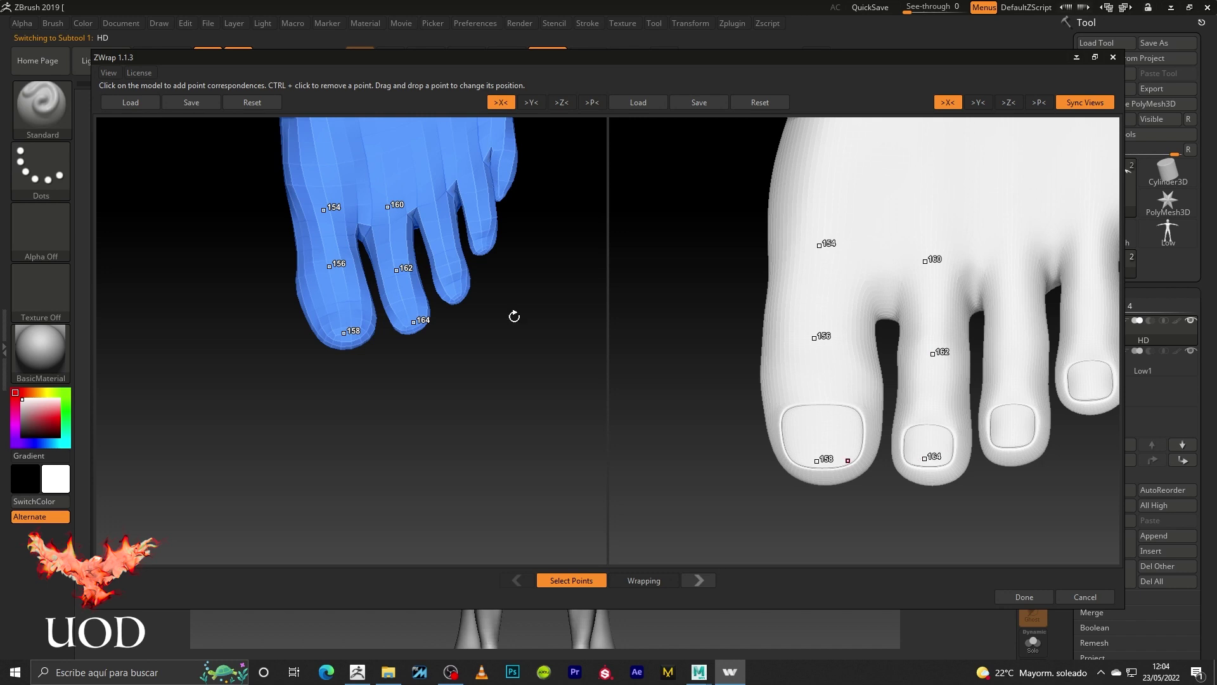
mouse_move(442, 257)
mouse_down()
mouse_move(455, 254)
mouse_move(470, 317)
mouse_move(460, 293)
mouse_up()
- Place point 170 on the blue toe tip and match points 166–170 on the white small toe
click(458, 294)
click(927, 269)
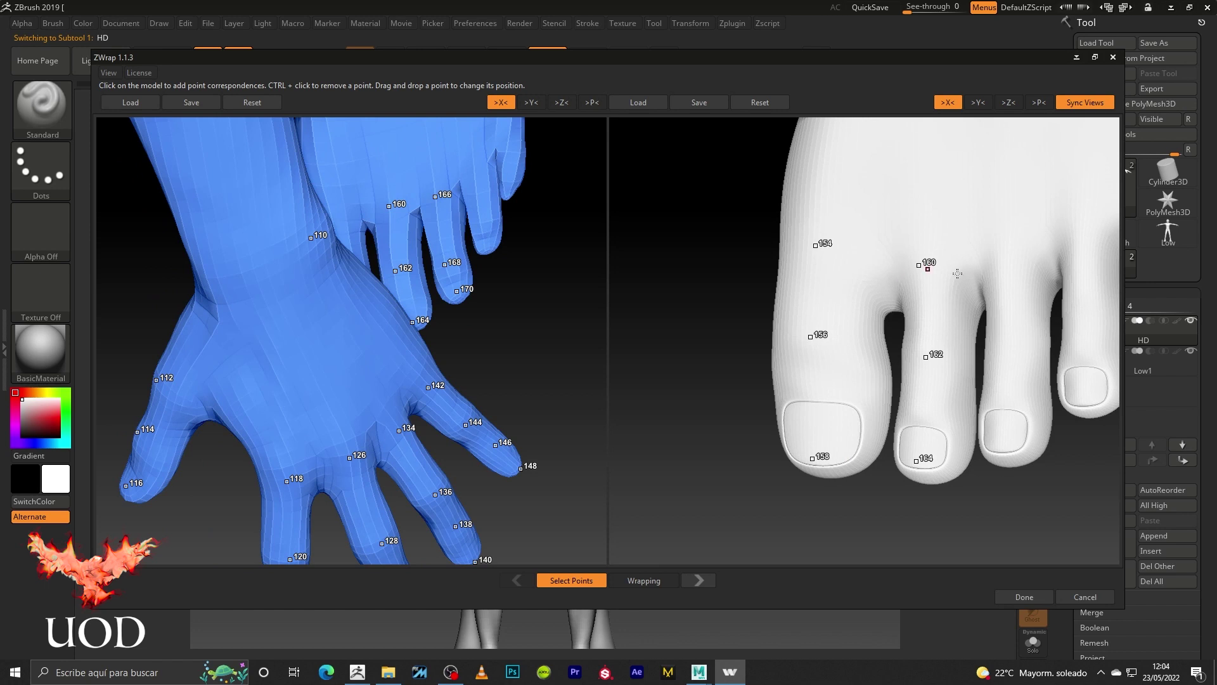
click(1017, 263)
click(1008, 371)
click(1006, 444)
middle_drag(948, 362, 863, 373)
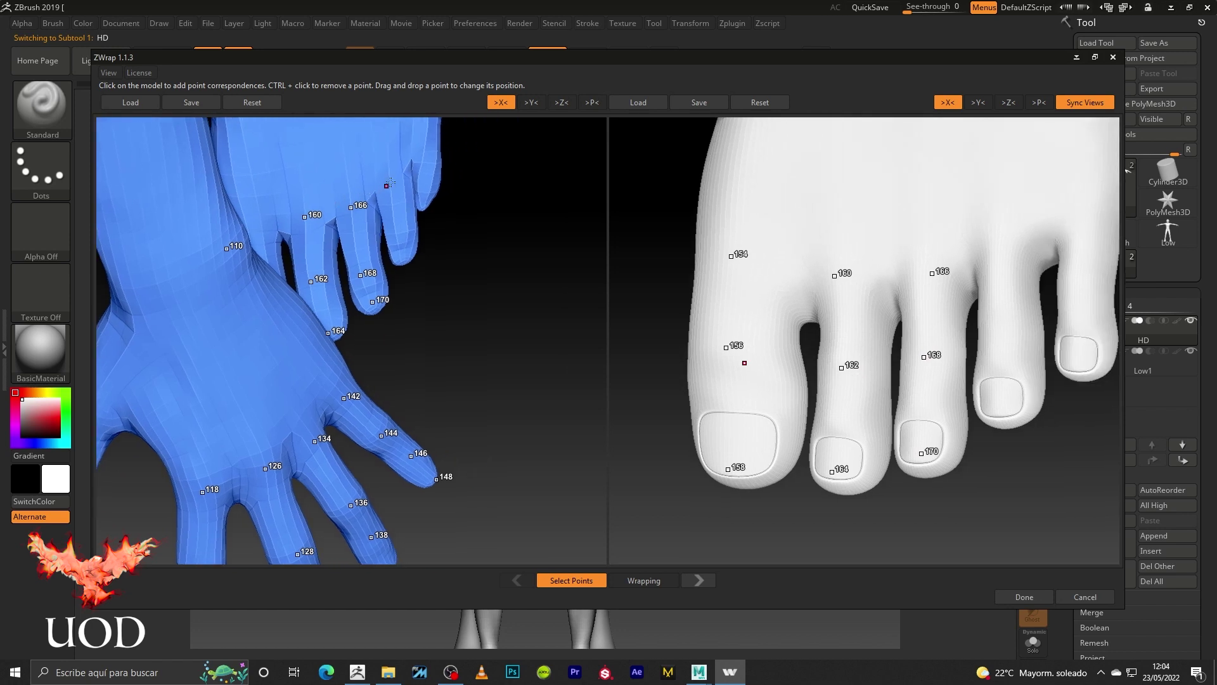
- Pair points 172, 174 and 176 on the fourth toe of both feet
click(393, 177)
click(396, 207)
click(400, 254)
click(1004, 248)
click(999, 308)
click(998, 393)
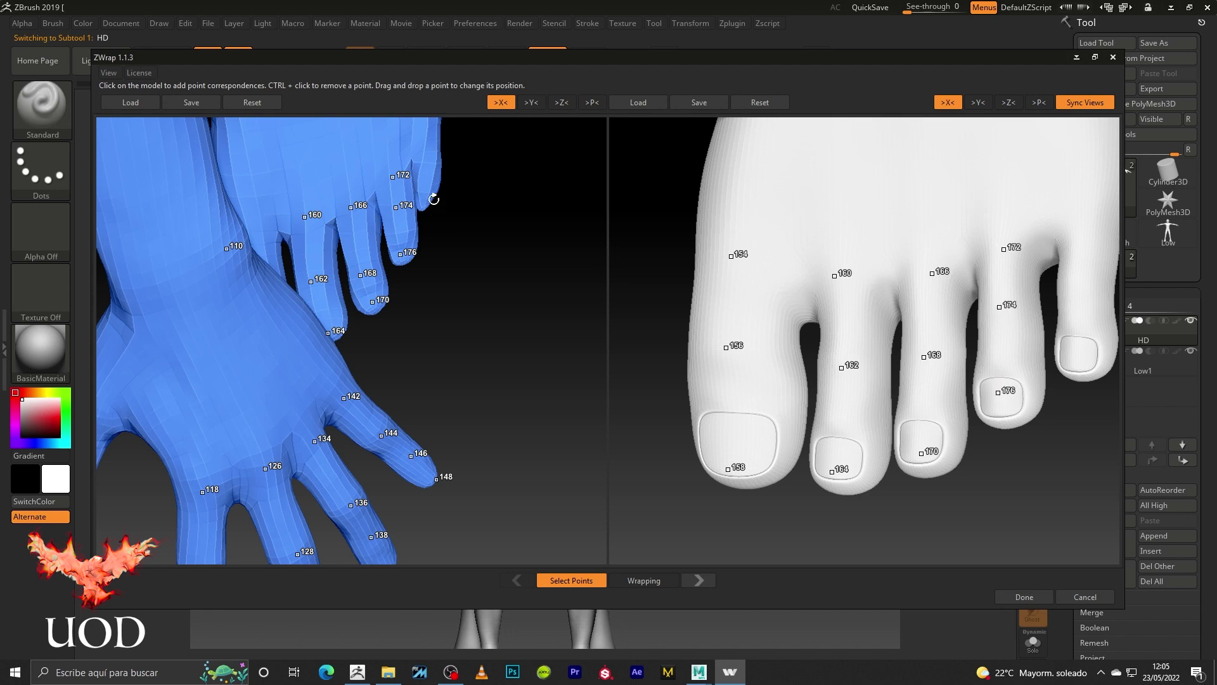
- Pair points 178, 180 and 182 on the little toe of both feet
click(421, 146)
click(430, 167)
click(427, 194)
click(1088, 220)
click(1080, 272)
click(1079, 341)
scroll(735, 380, down, 3)
scroll(495, 322, down, 2)
scroll(386, 310, down, 3)
mouse_move(380, 273)
mouse_down()
mouse_move(345, 290)
mouse_move(416, 298)
mouse_move(391, 340)
mouse_up()
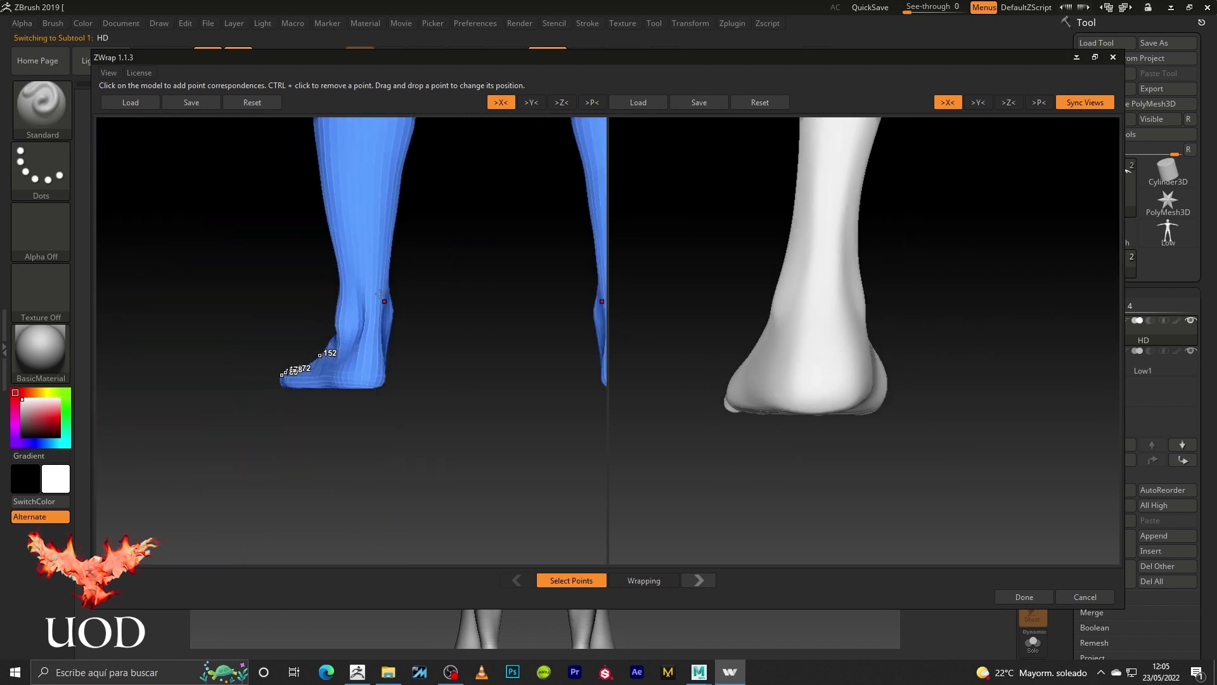
- Add point 184 on both shins and point 186 on the blue leg
middle_drag(387, 238, 307, 245)
click(337, 273)
click(807, 241)
click(341, 424)
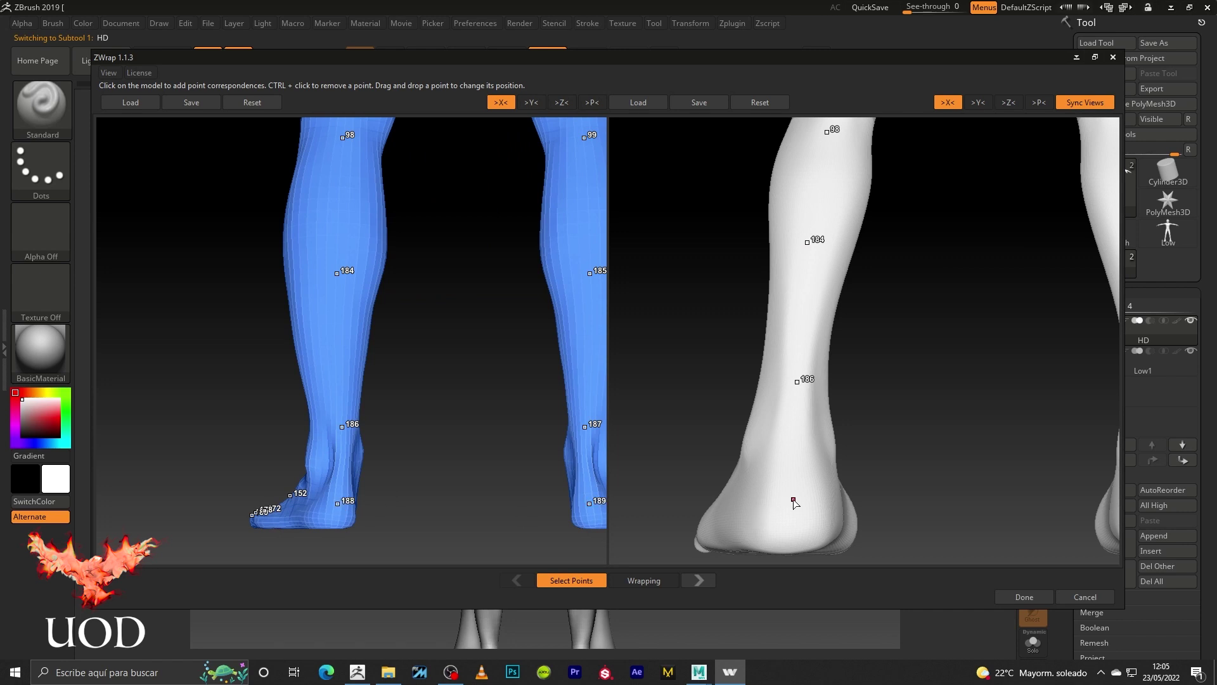
- Zoom out to check all correspondence points and advance to the wrapping stage
scroll(930, 501, down, 5)
drag(809, 337, 911, 343)
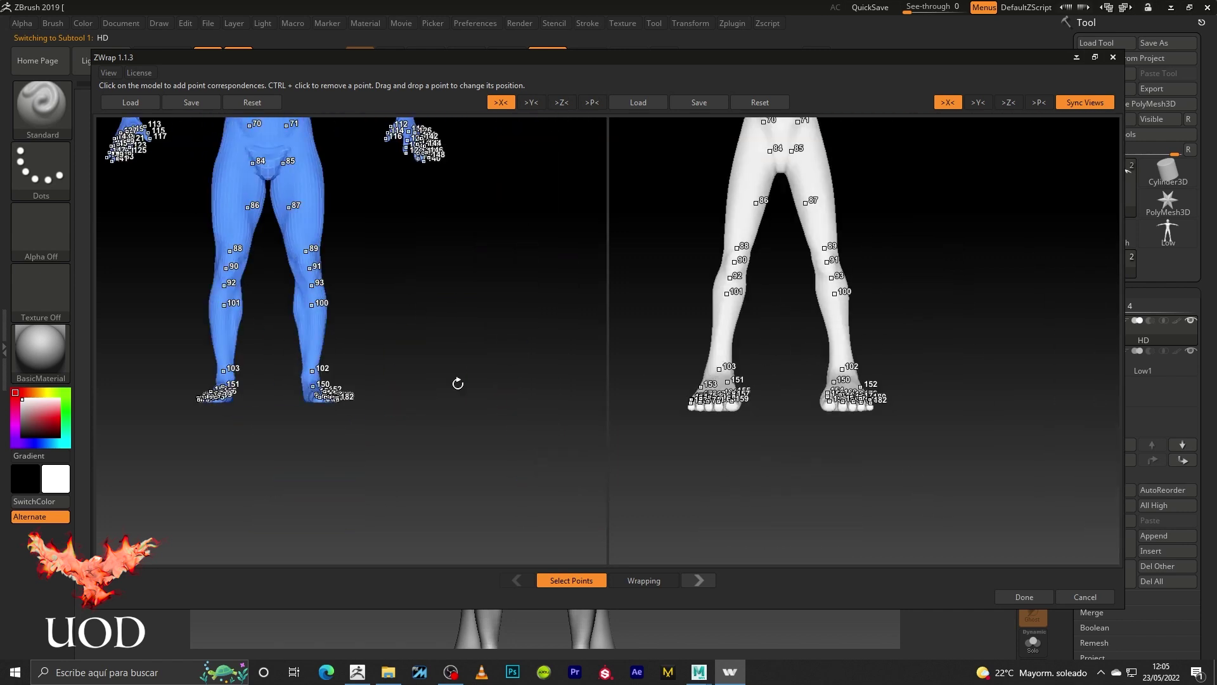
scroll(438, 406, down, 3)
scroll(457, 380, up, 2)
scroll(448, 363, down, 3)
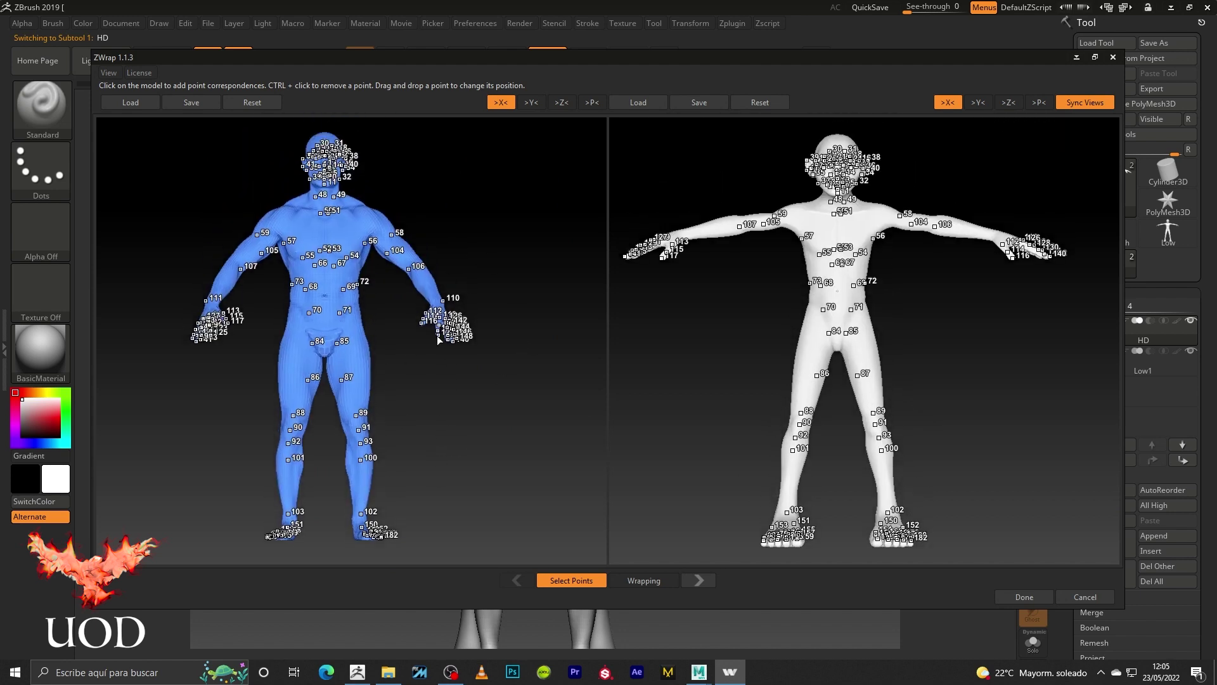
click(637, 579)
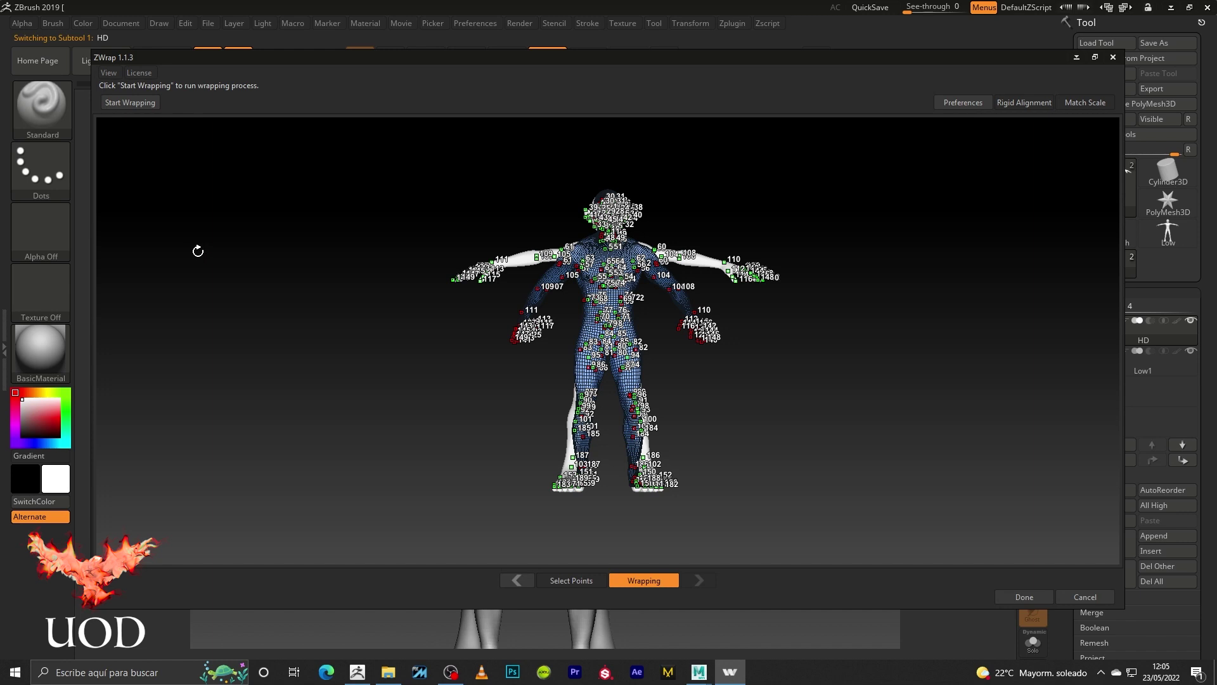
- Wrap the base mesh onto the scan and dismiss the 'Wrapping process is finished!' notice
click(128, 103)
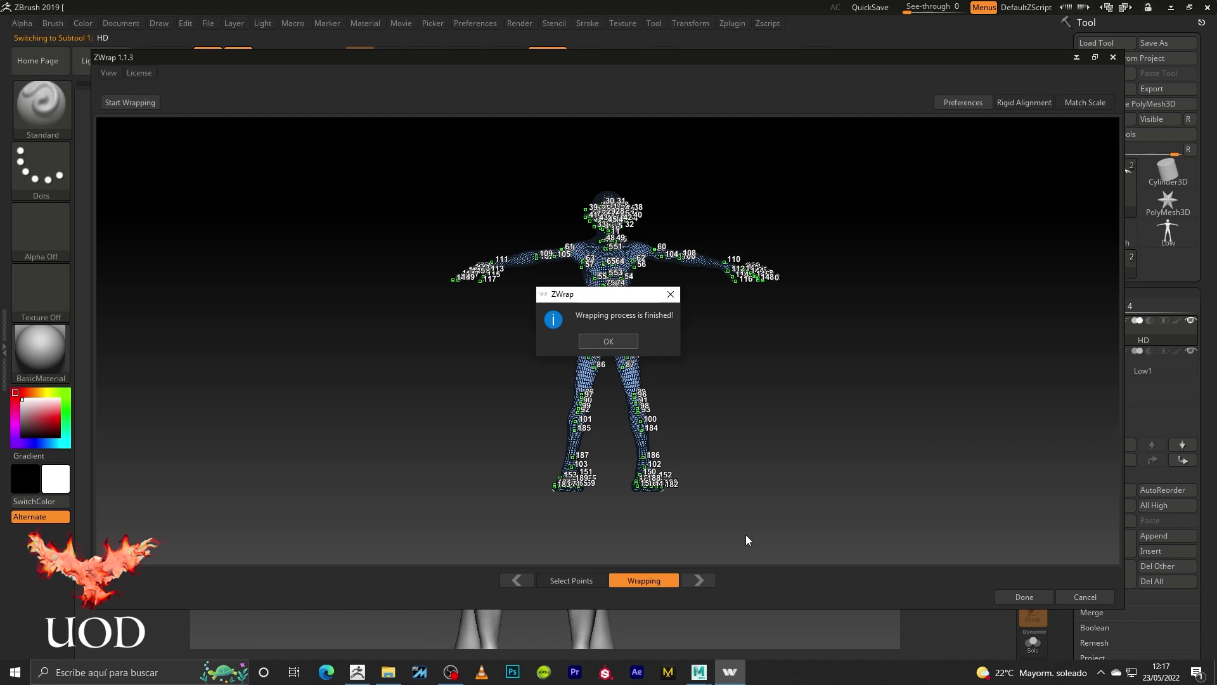
click(607, 341)
- Accept the ZWrap result to return the wrapped body to the scene
mouse_move(722, 328)
mouse_down()
mouse_move(883, 332)
mouse_move(807, 266)
mouse_move(747, 280)
mouse_move(684, 351)
mouse_move(572, 334)
mouse_move(421, 345)
mouse_move(535, 359)
mouse_move(761, 352)
mouse_move(739, 337)
mouse_up()
click(1025, 596)
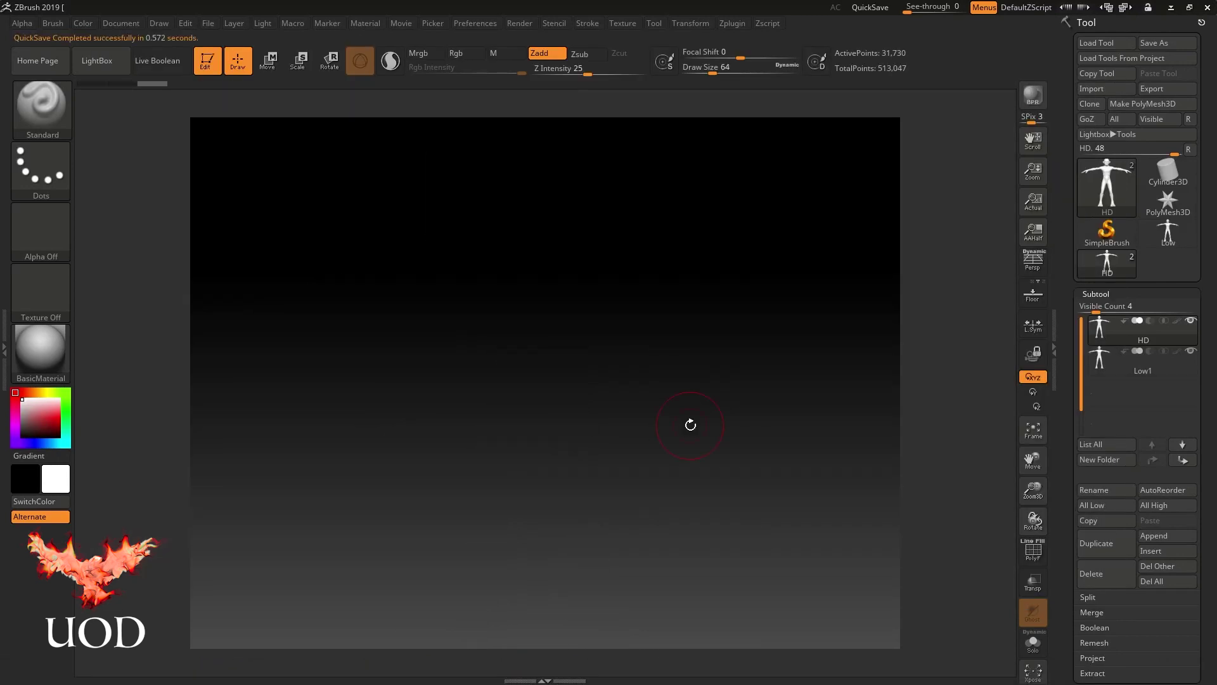
mouse_move(773, 402)
shift+mouse_down()
mouse_move(804, 402)
mouse_move(741, 342)
mouse_move(723, 427)
shift+mouse_up()
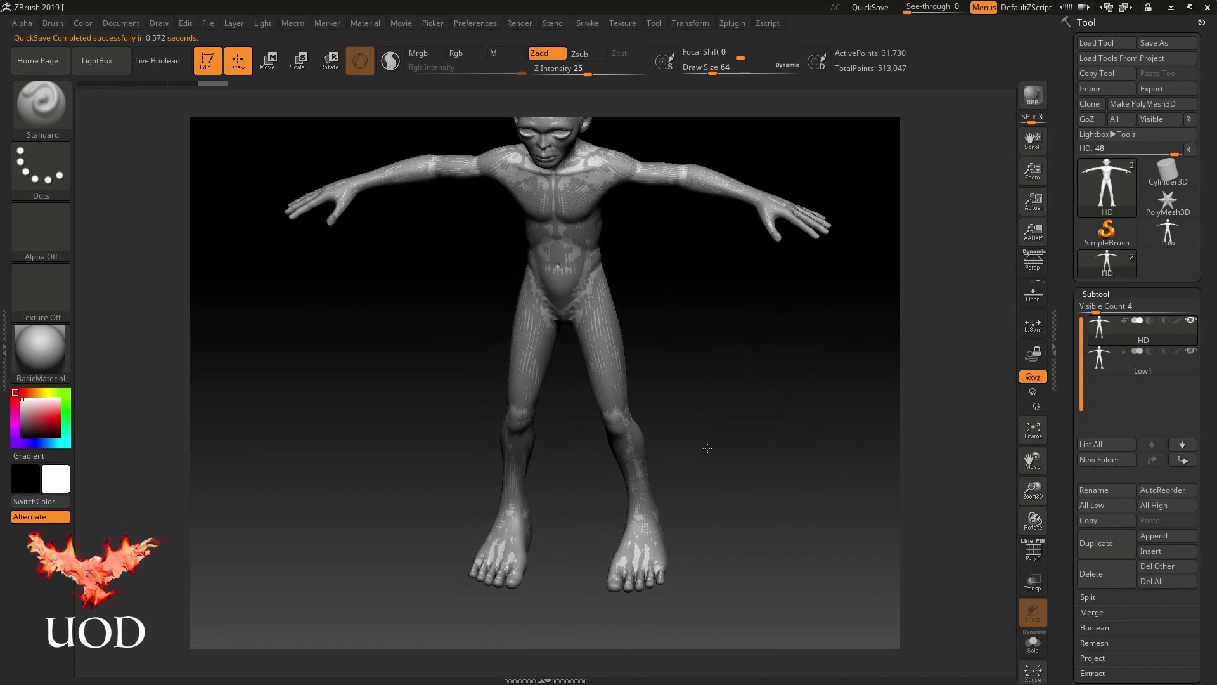
- Hide the Low1 scan subtool and inspect the wrapped feet and back
click(1191, 351)
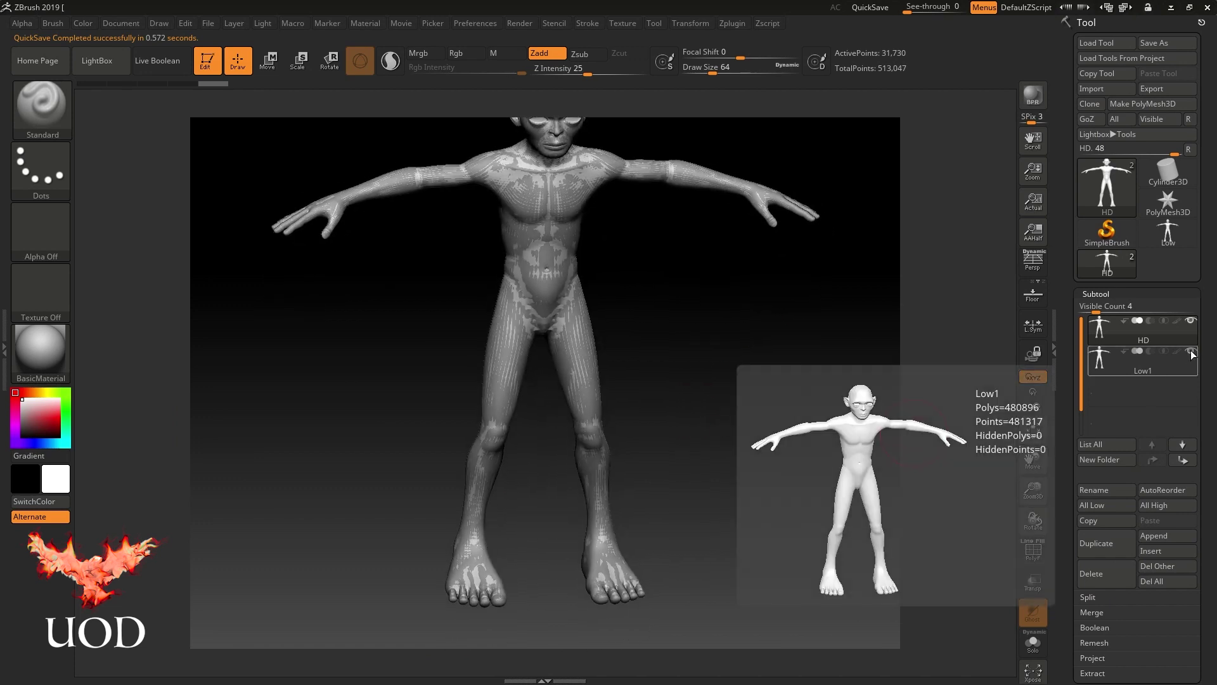
drag(706, 444, 678, 488)
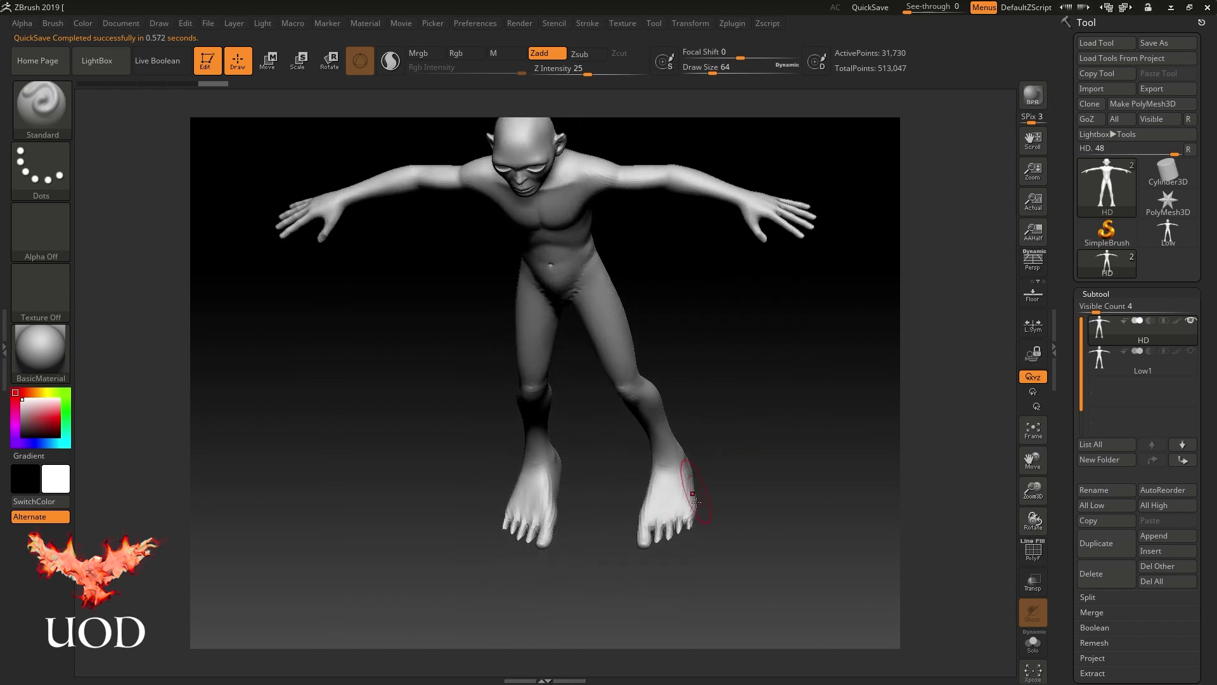
mouse_move(678, 488)
ctrl+right_down()
mouse_move(660, 543)
mouse_move(584, 405)
ctrl+right_up()
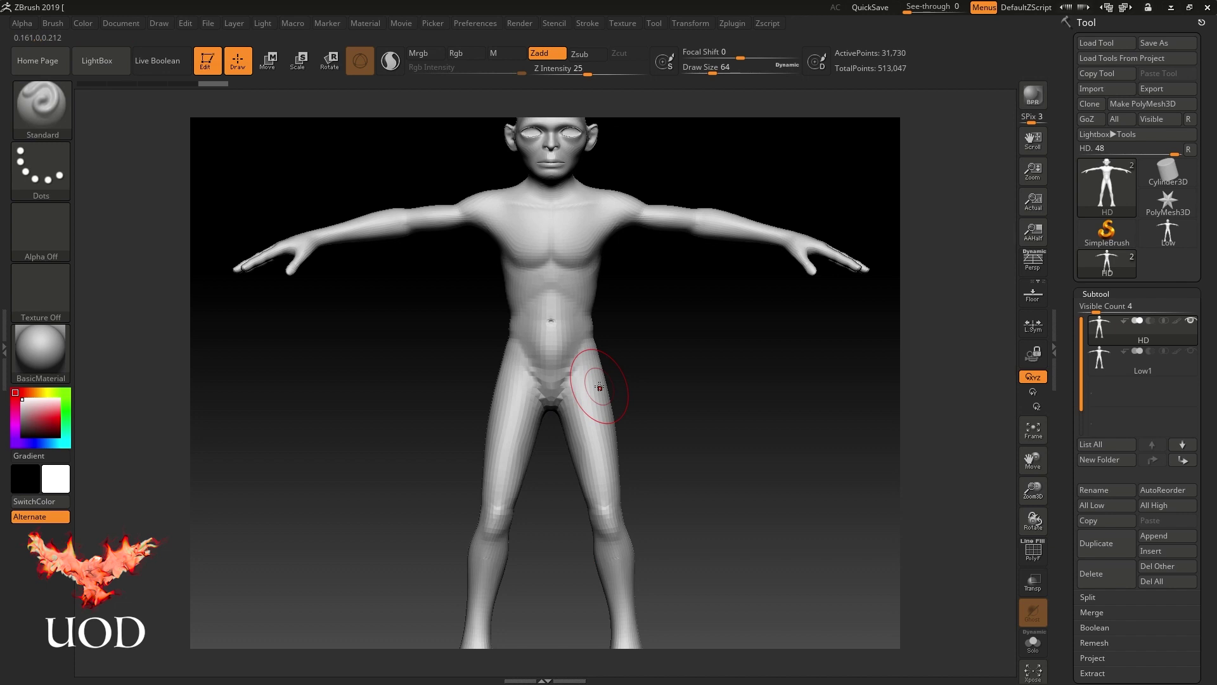
mouse_move(660, 346)
right_down()
mouse_move(799, 341)
mouse_move(748, 353)
right_up()
mouse_move(701, 293)
right_down()
mouse_move(820, 253)
mouse_move(715, 311)
mouse_move(785, 291)
mouse_move(807, 302)
mouse_move(720, 342)
mouse_move(780, 405)
mouse_move(580, 429)
mouse_move(616, 298)
mouse_move(608, 252)
mouse_move(621, 320)
mouse_move(507, 305)
mouse_move(387, 321)
mouse_move(723, 410)
mouse_move(760, 381)
mouse_move(686, 324)
mouse_move(691, 421)
right_up()
- Subdivide the wrapped body once and set Draw Size 29 and Z Intensity 28
key(ctrl+d)
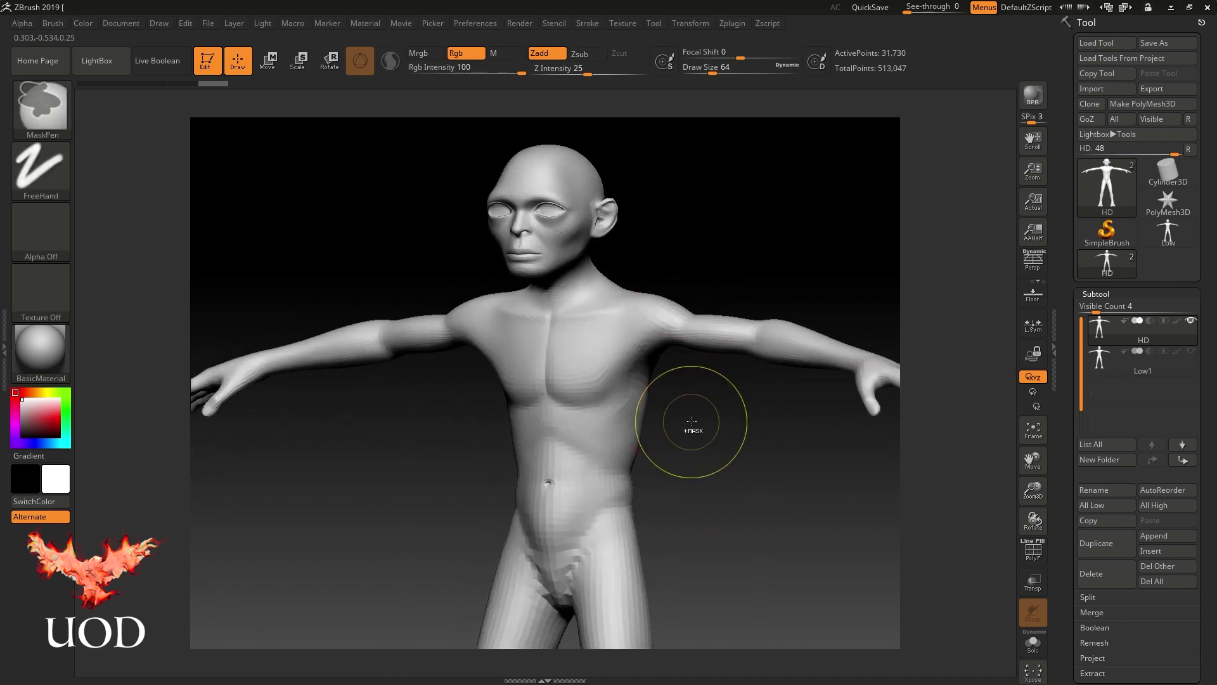
mouse_move(625, 340)
ctrl+right_down()
mouse_move(639, 489)
mouse_move(749, 179)
mouse_move(660, 413)
mouse_move(633, 520)
mouse_move(574, 444)
mouse_move(575, 344)
mouse_move(720, 393)
mouse_move(668, 399)
ctrl+right_up()
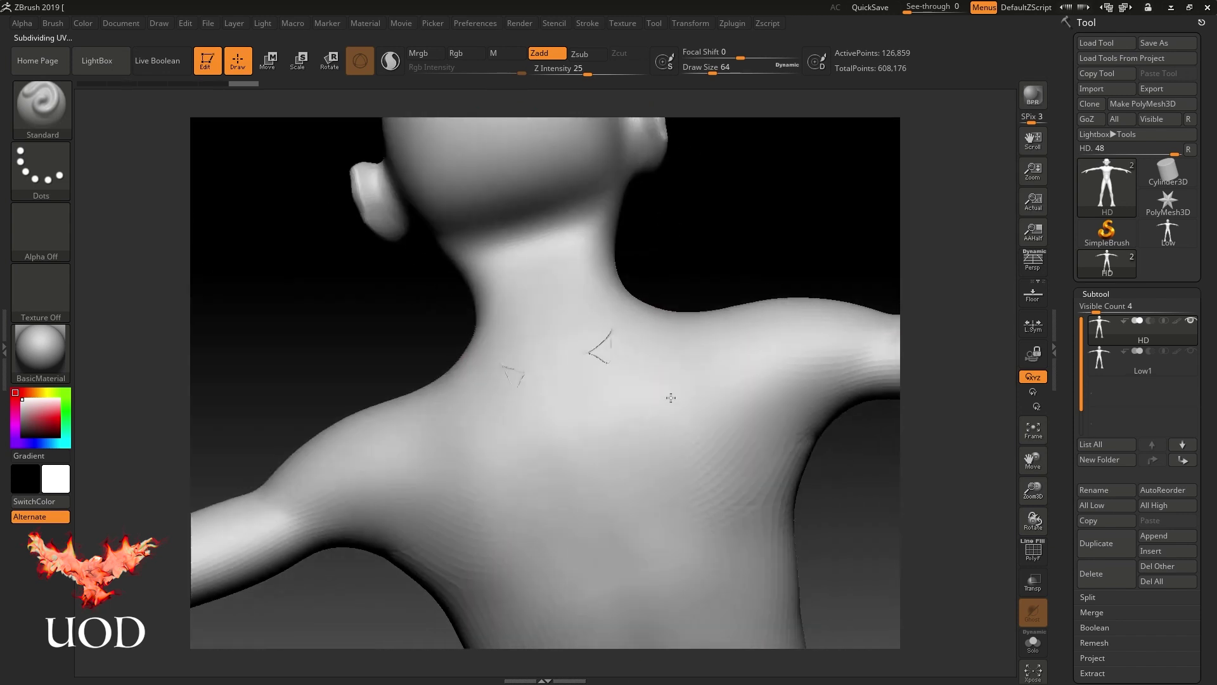
key(space)
drag(640, 374, 604, 365)
key(shift+space)
key(u)
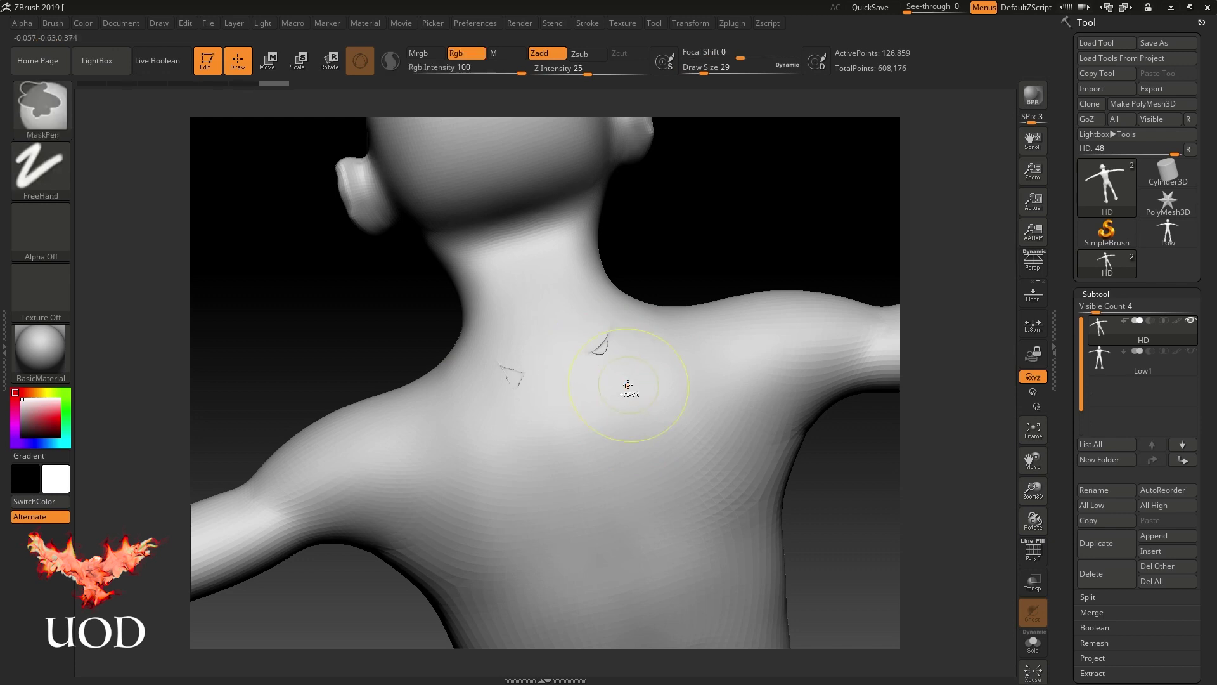
key(shift)
key(shift)
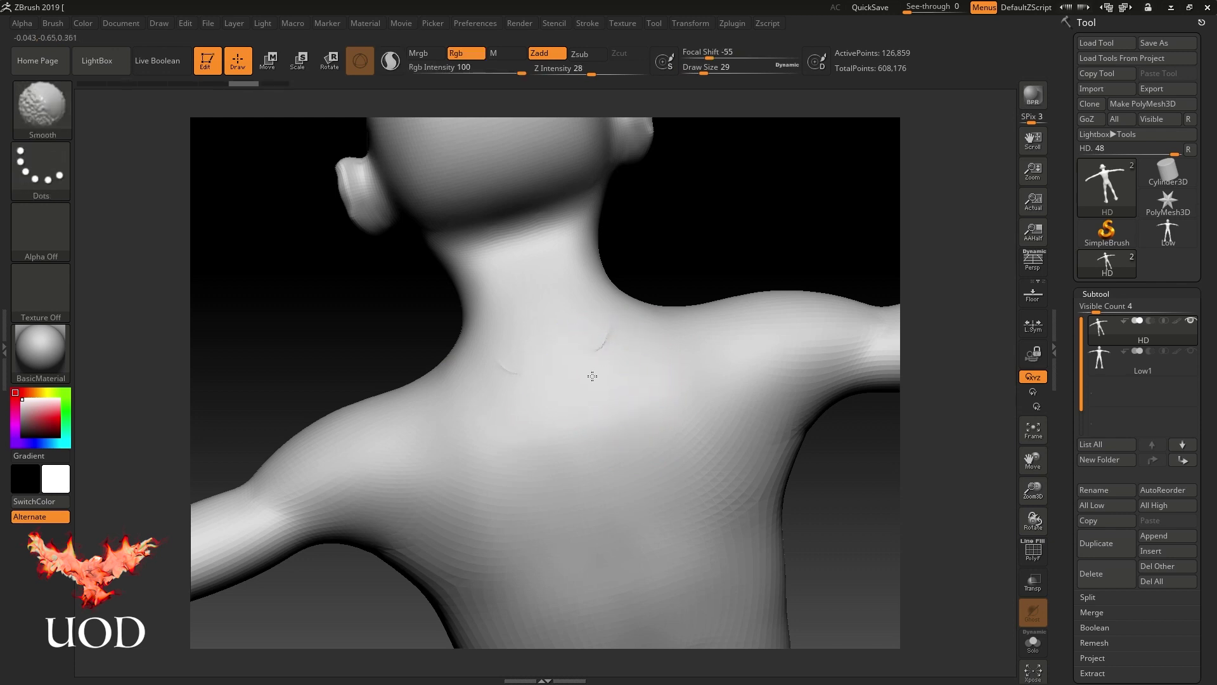
- Smooth the neck crease and touch up the shoulder blade and torso side
shift+drag(598, 357, 604, 343)
right_drag(552, 364, 578, 336)
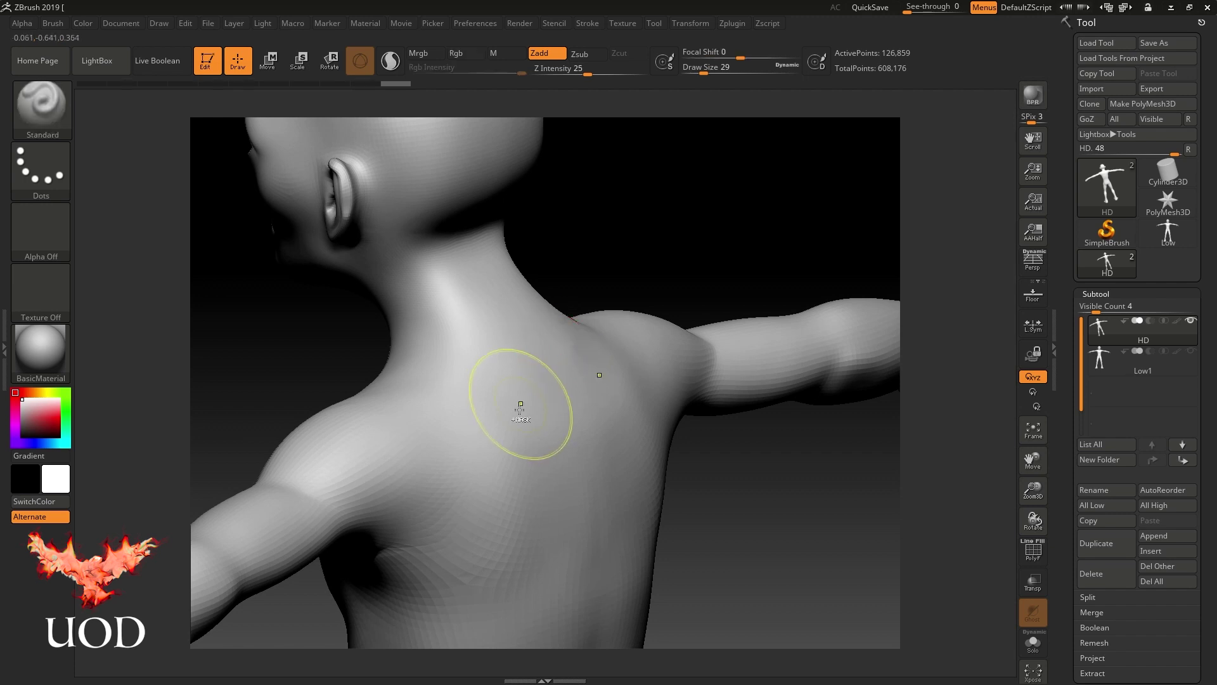
ctrl+click(497, 435)
ctrl+click(579, 435)
right_drag(546, 444, 583, 351)
mouse_move(544, 435)
right_down()
mouse_move(523, 325)
mouse_move(535, 353)
right_up()
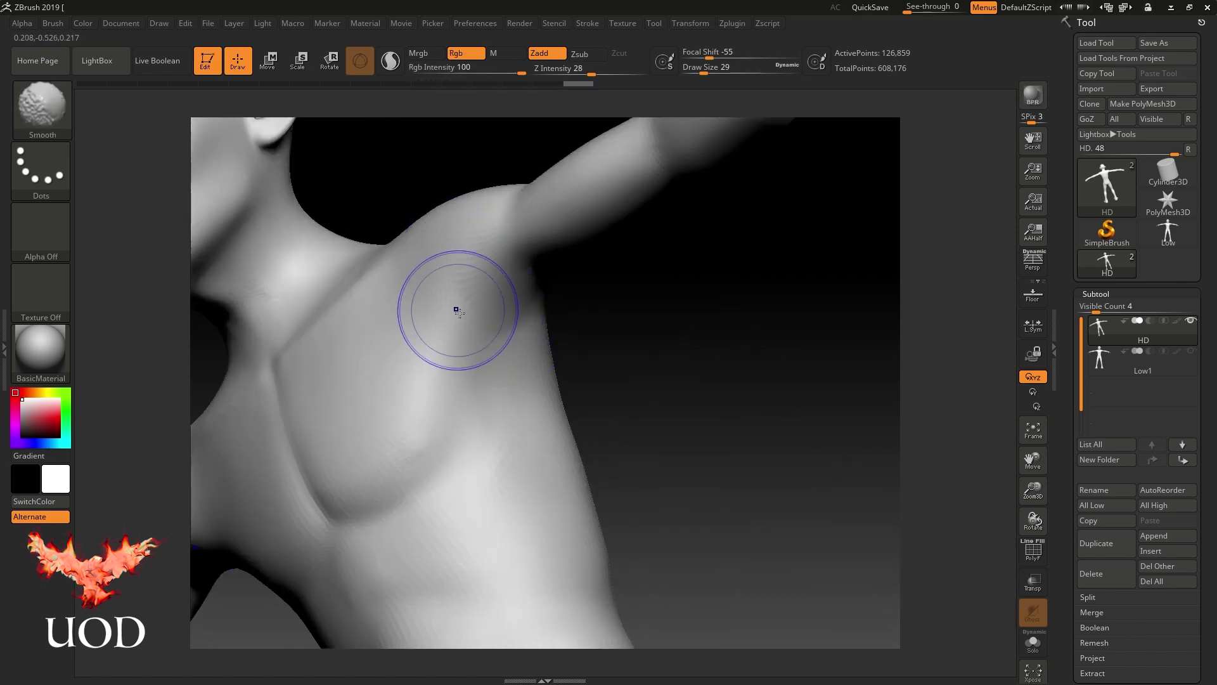
key(ctrl)
- Orbit around the figure to inspect the pelvis, legs and front torso
key(f)
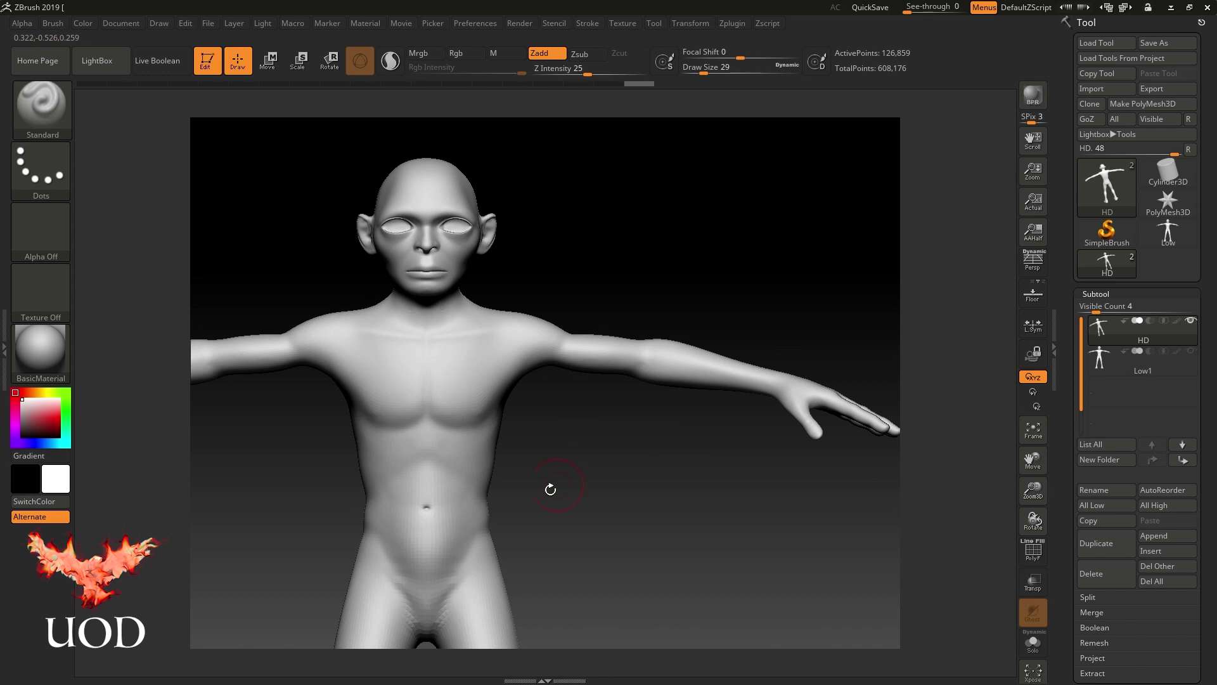
alt+right_drag(551, 489, 557, 429)
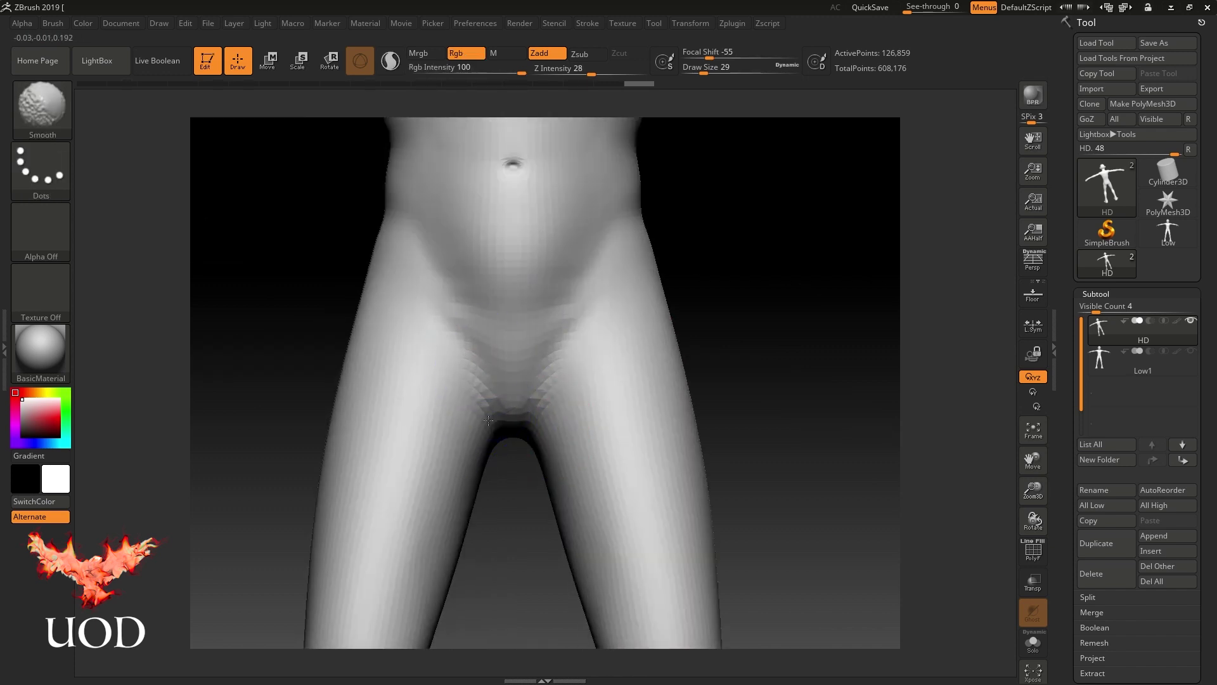
key(ctrl)
key(f)
mouse_move(660, 435)
alt+right_down()
mouse_move(674, 372)
mouse_move(595, 397)
mouse_move(553, 394)
alt+right_up()
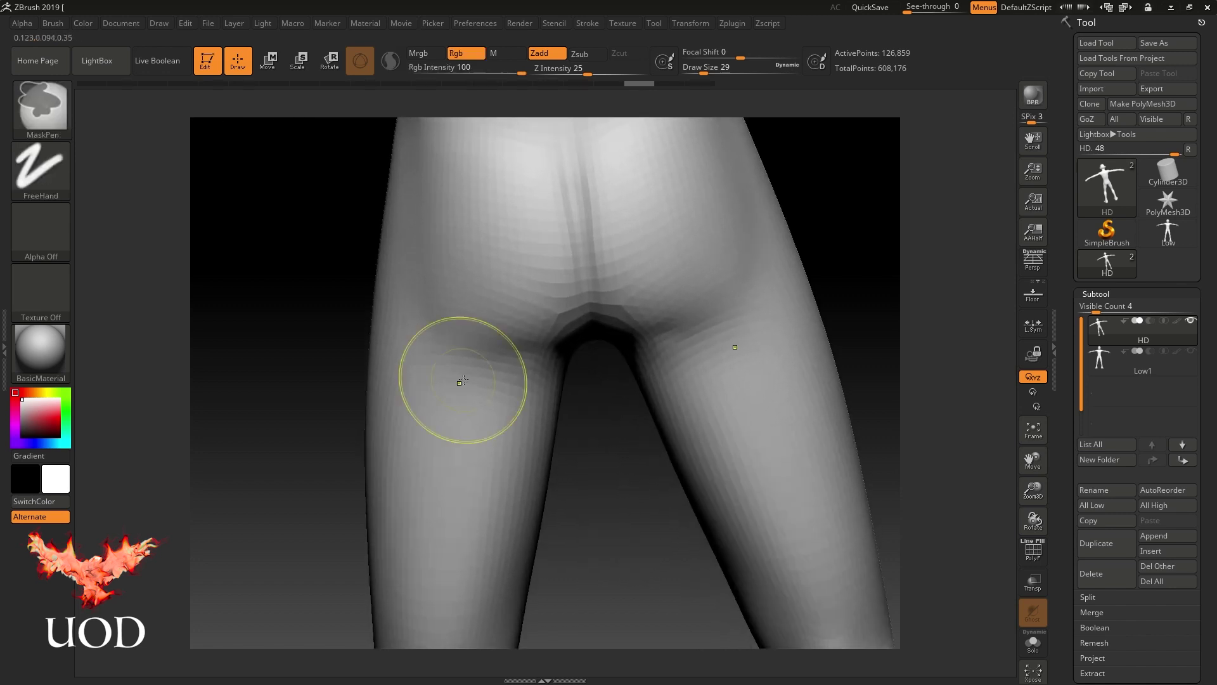
mouse_move(598, 408)
right_down()
mouse_move(611, 212)
mouse_move(704, 310)
mouse_move(591, 334)
mouse_move(611, 326)
mouse_move(559, 530)
right_up()
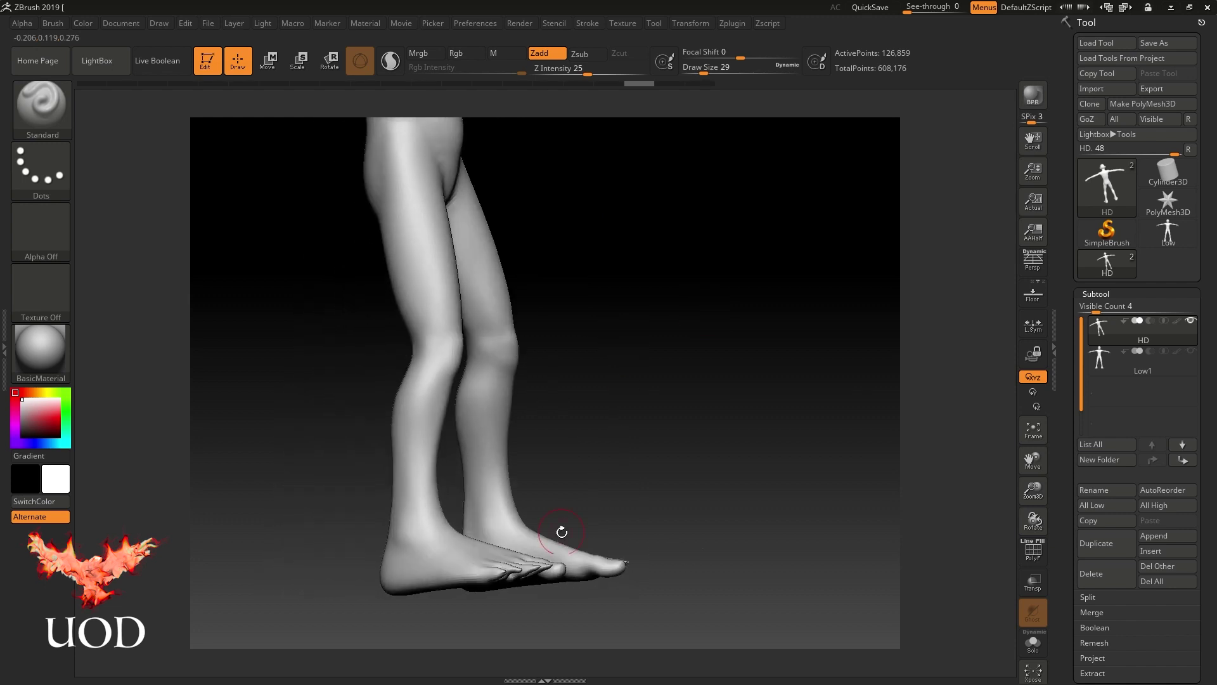
mouse_move(598, 385)
right_down()
mouse_move(577, 326)
mouse_move(581, 497)
mouse_move(686, 509)
mouse_move(634, 456)
mouse_move(584, 442)
mouse_move(726, 385)
mouse_move(666, 439)
mouse_move(692, 584)
right_up()
mouse_move(709, 492)
right_down()
mouse_move(734, 391)
mouse_move(723, 507)
mouse_move(735, 555)
mouse_move(701, 475)
right_up()
- Smooth the dents at the base of the neck with a size 14 Smooth brush
right_click(669, 406)
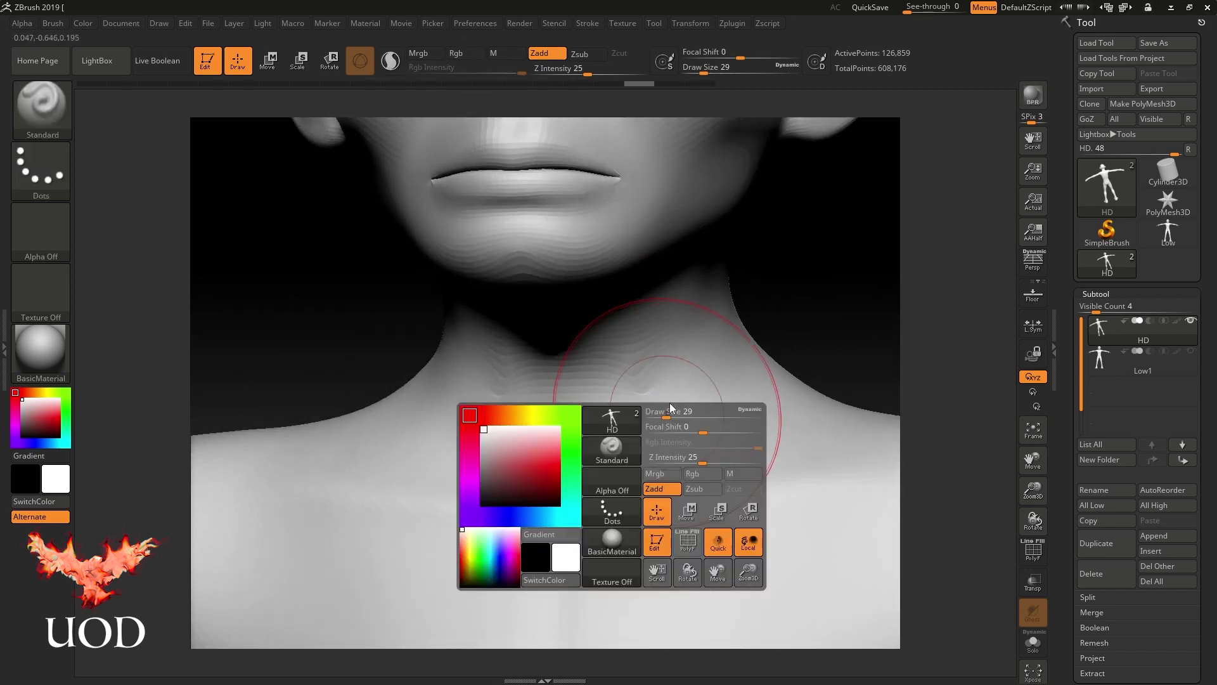
right_click(664, 401)
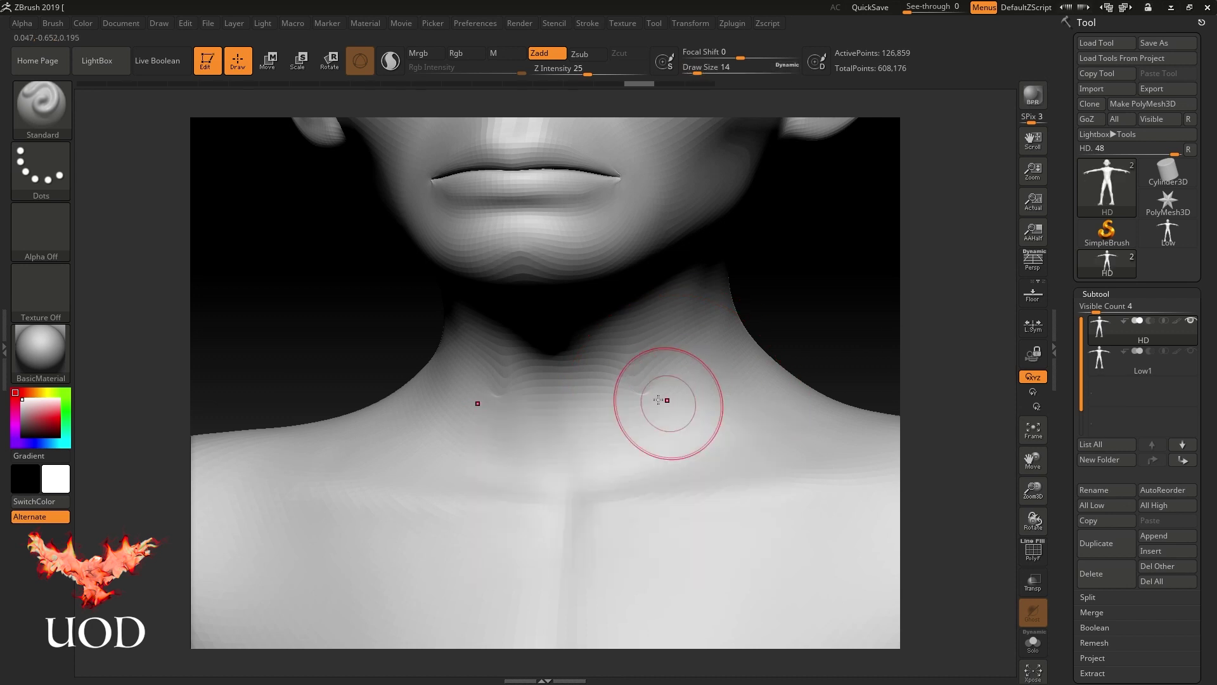
key(shift)
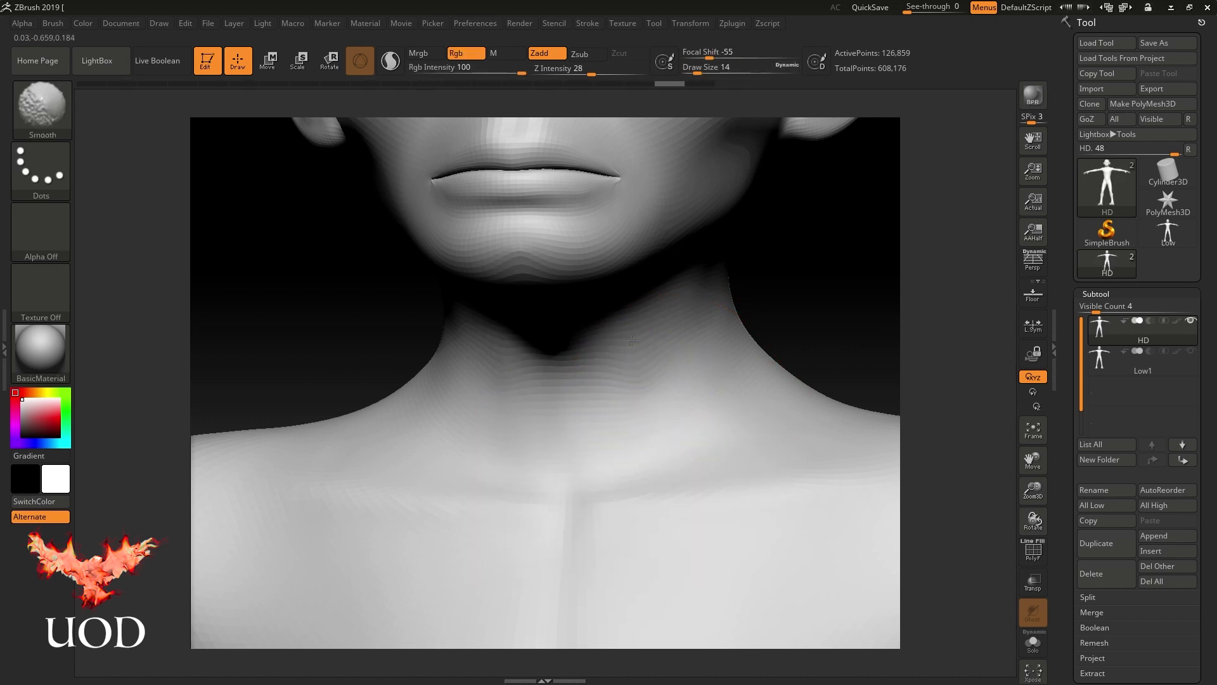
mouse_move(603, 426)
ctrl+right_down()
mouse_move(701, 381)
mouse_move(606, 397)
mouse_move(810, 438)
mouse_move(644, 266)
mouse_move(646, 411)
mouse_move(669, 415)
ctrl+right_up()
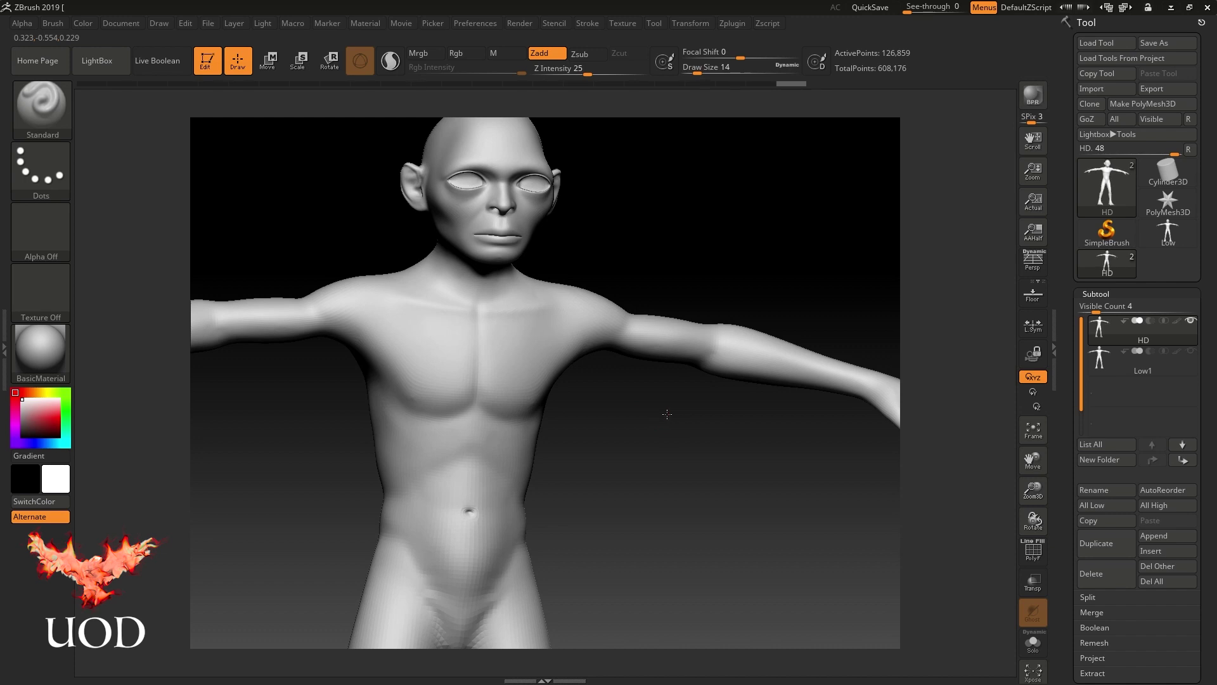
right_drag(669, 413, 660, 413)
key(shift)
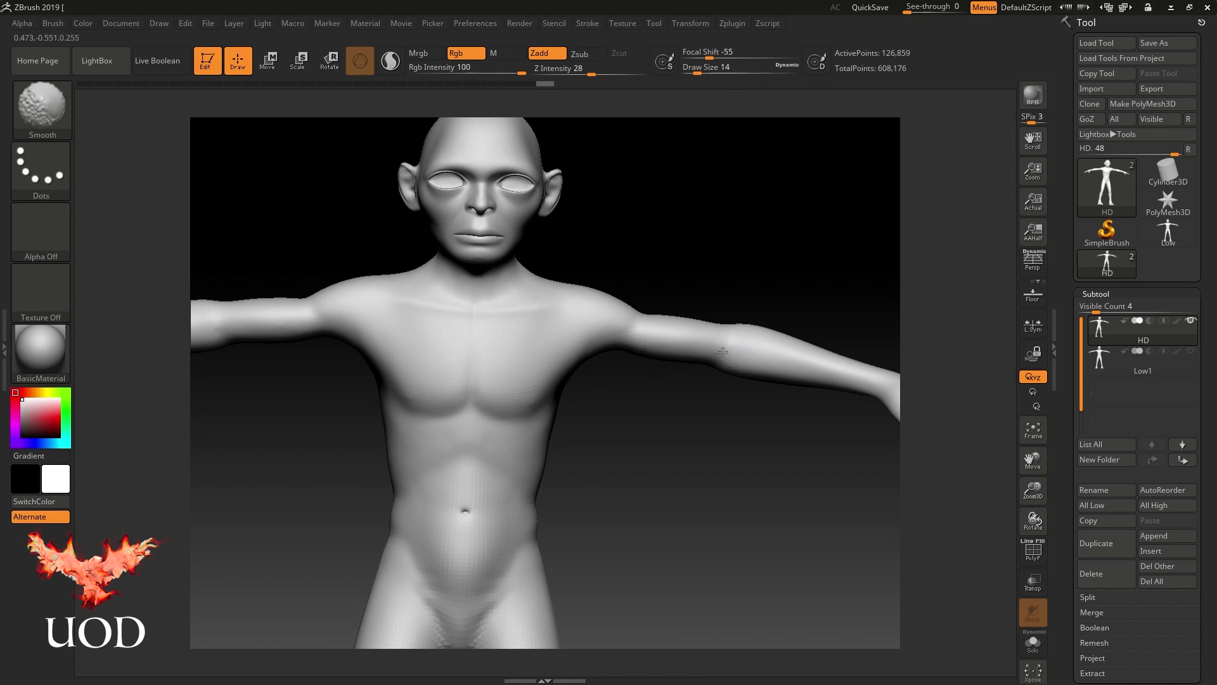
- Export the body over the Desktop's HD.OBJ, confirm the overwrite, and minimize ZBrush
click(1153, 89)
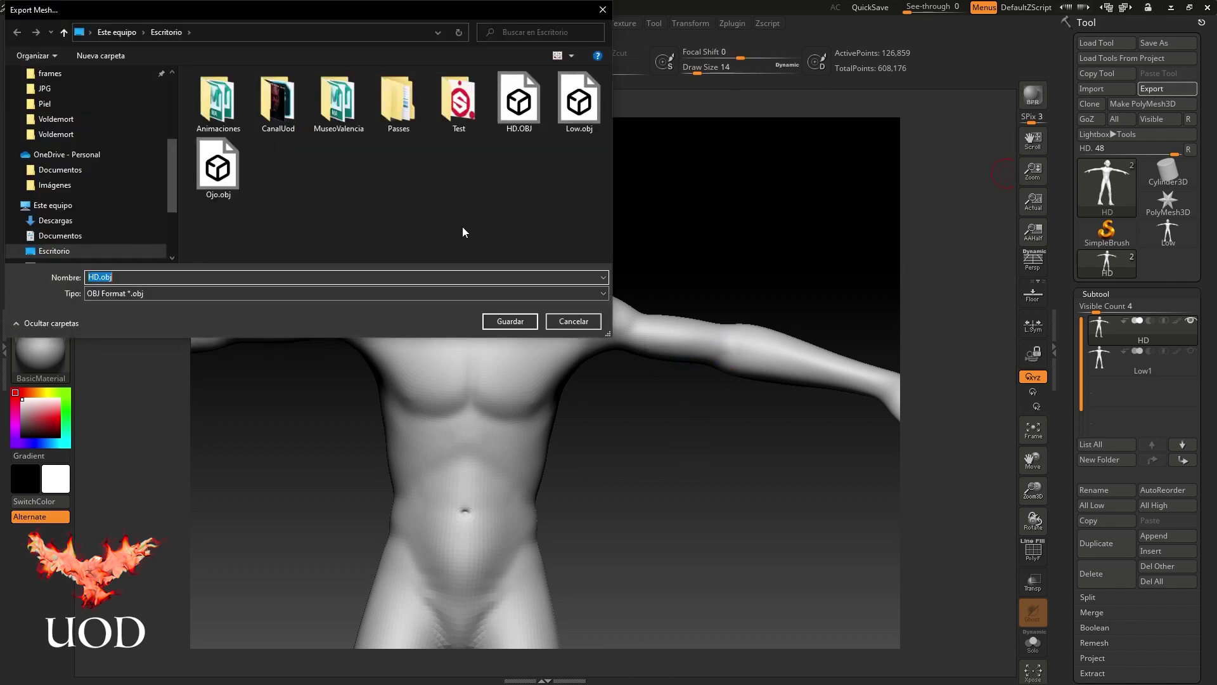
double_click(537, 113)
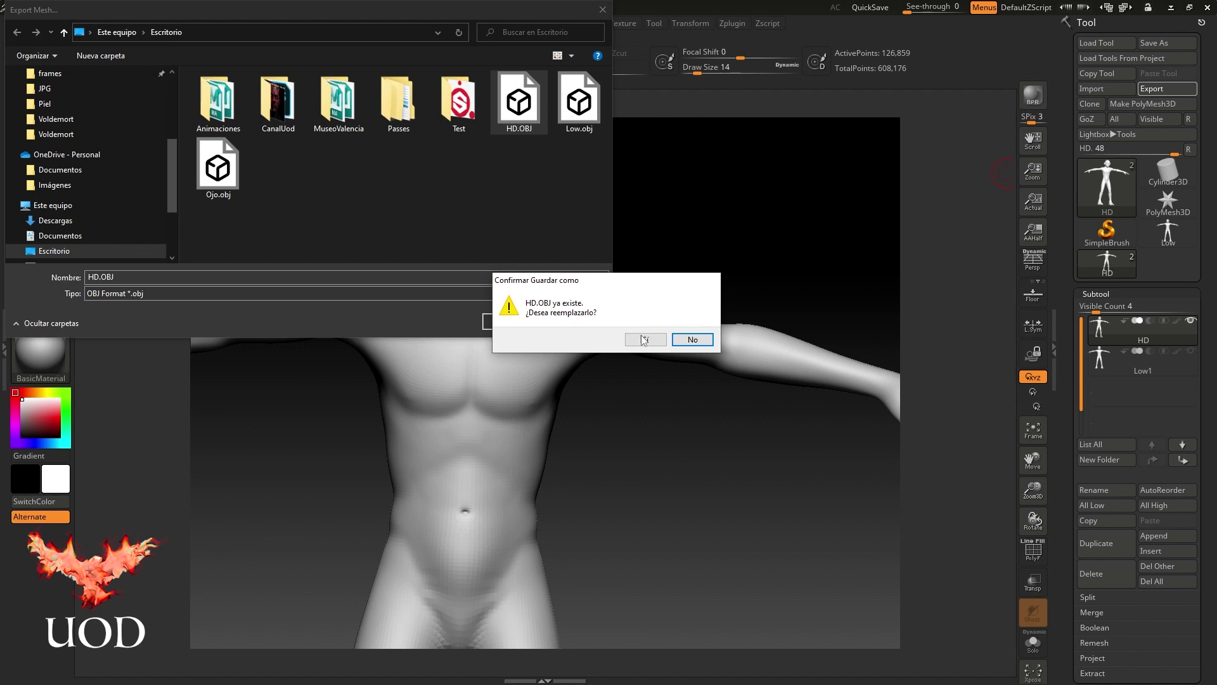
click(641, 337)
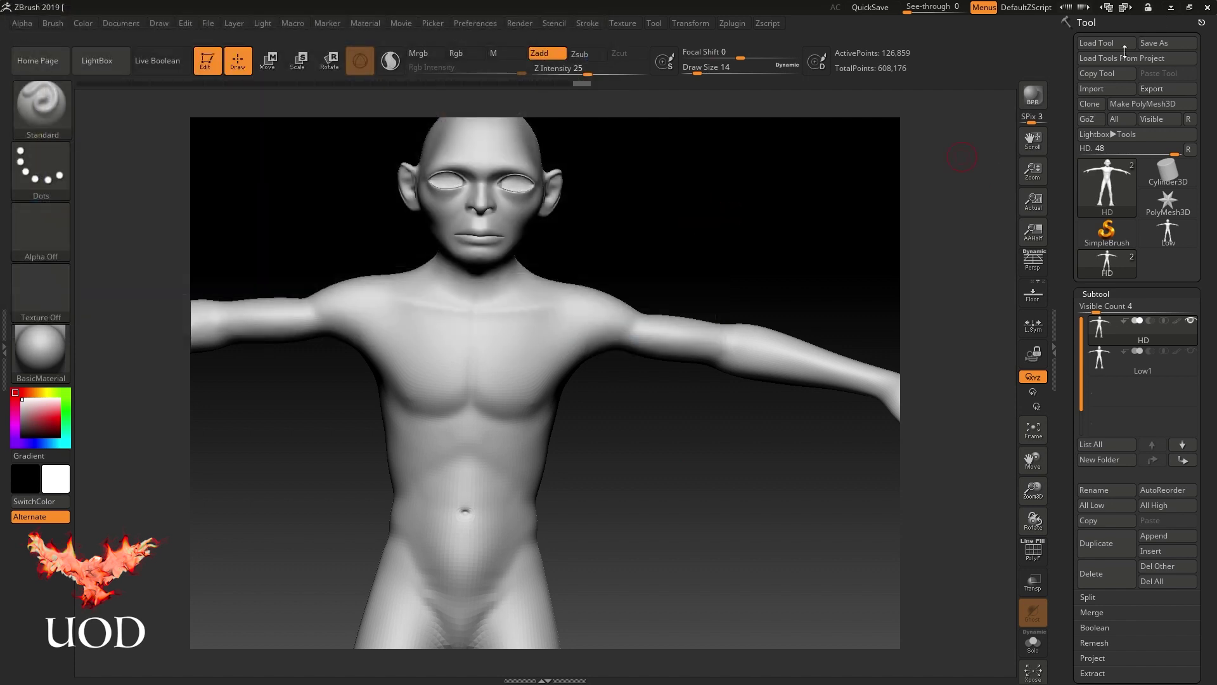
click(1171, 8)
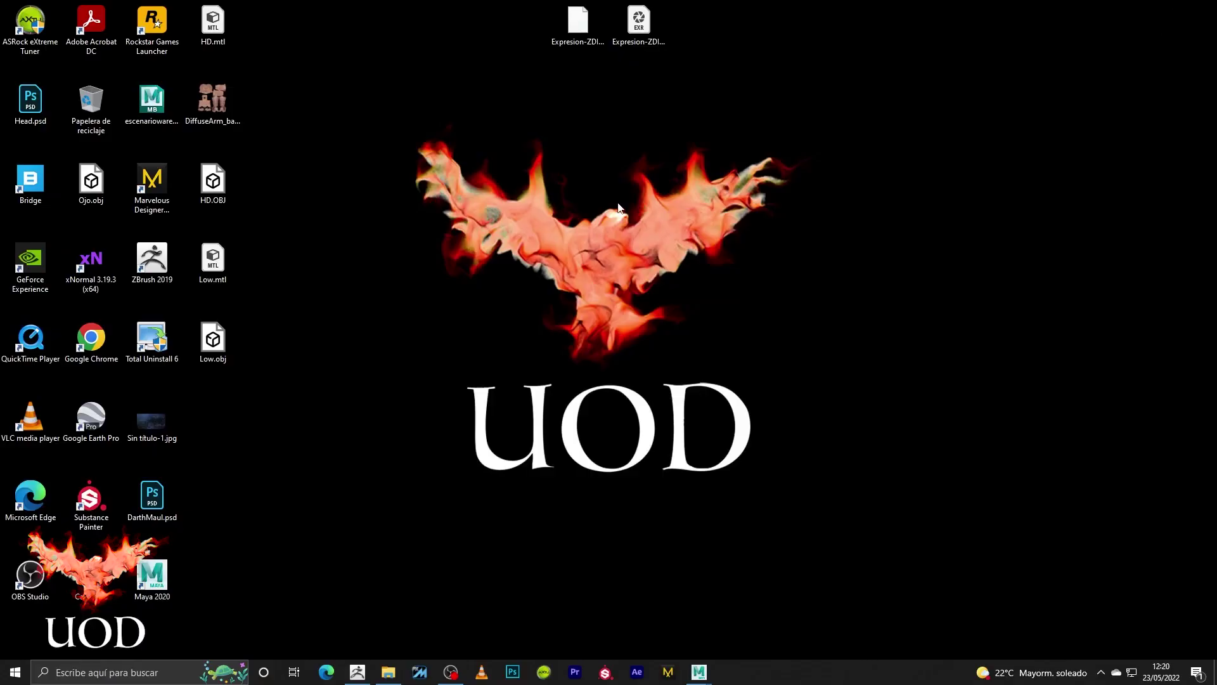
- Launch xNormal and remove the old high- and low-definition meshes
double_click(116, 265)
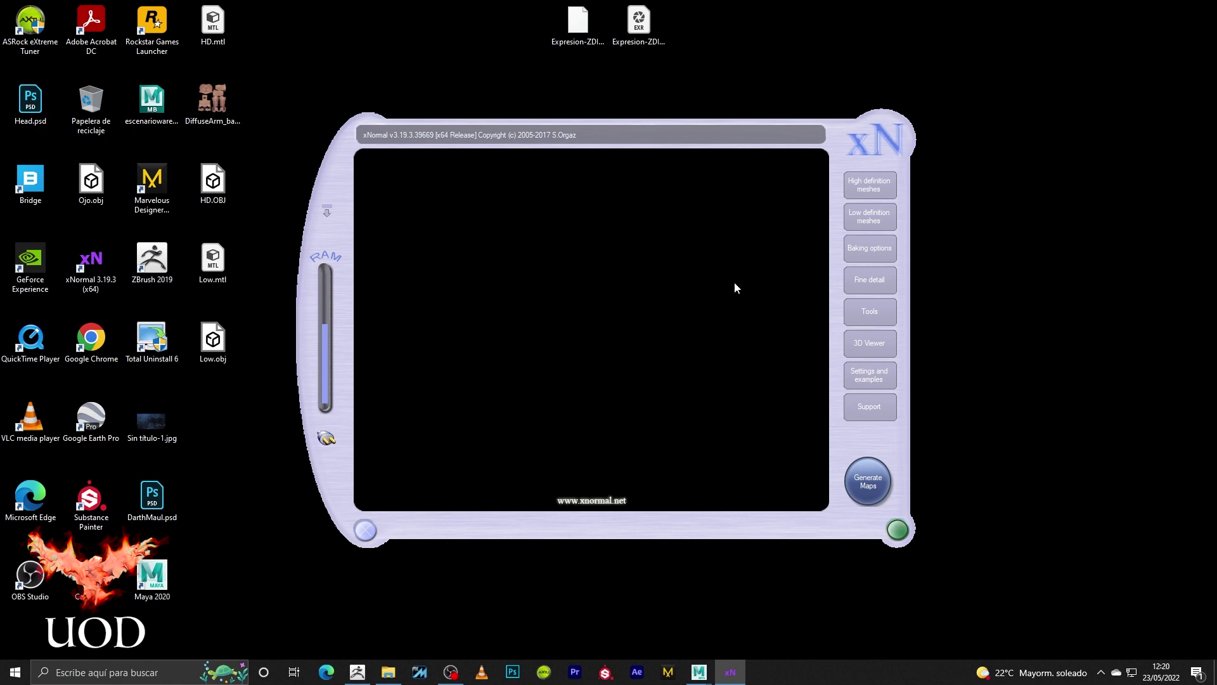
click(876, 185)
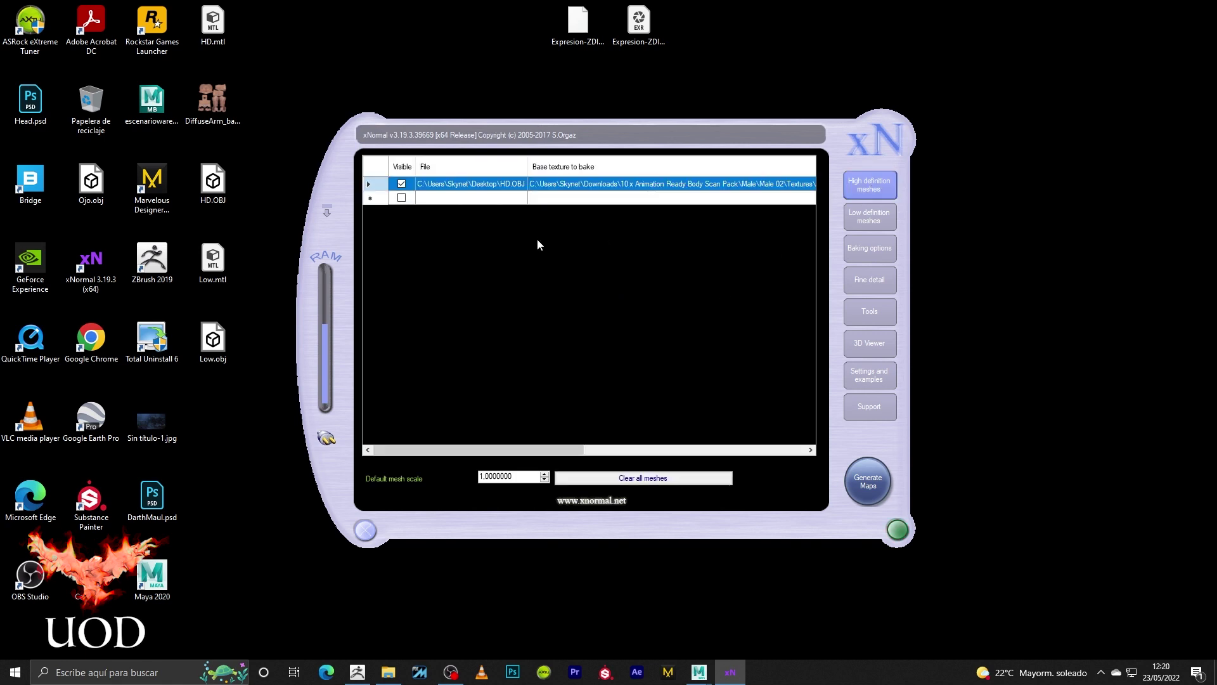
right_click(487, 189)
click(516, 277)
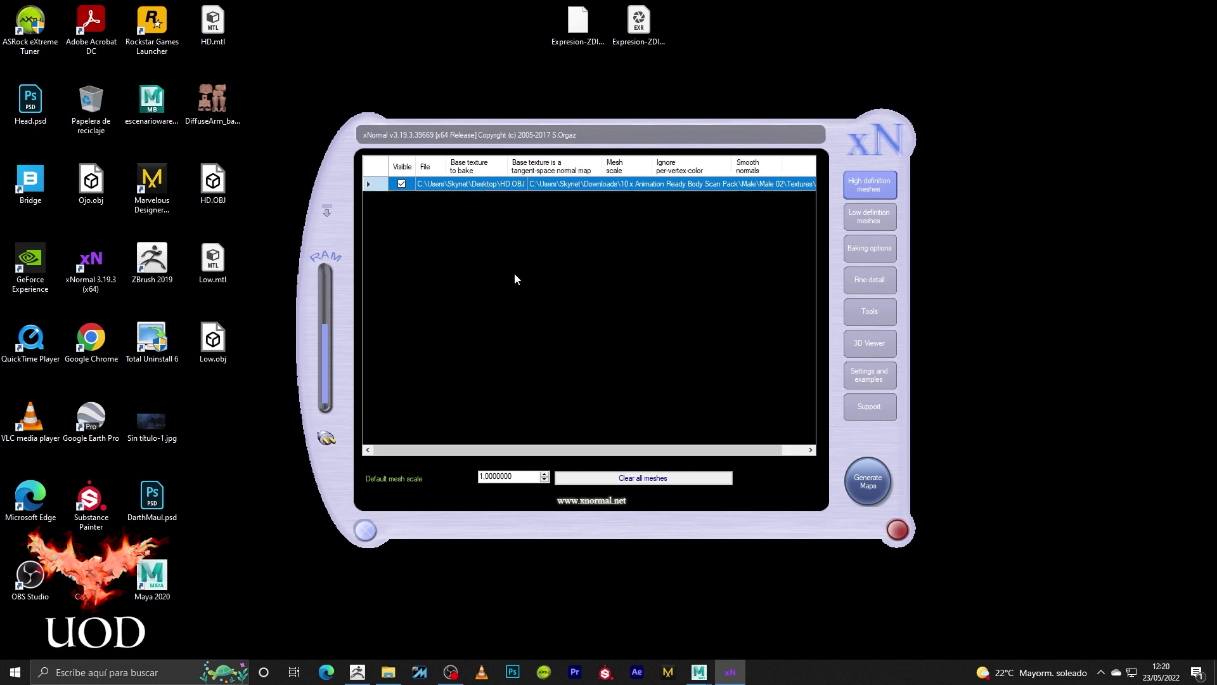
click(859, 225)
right_click(457, 185)
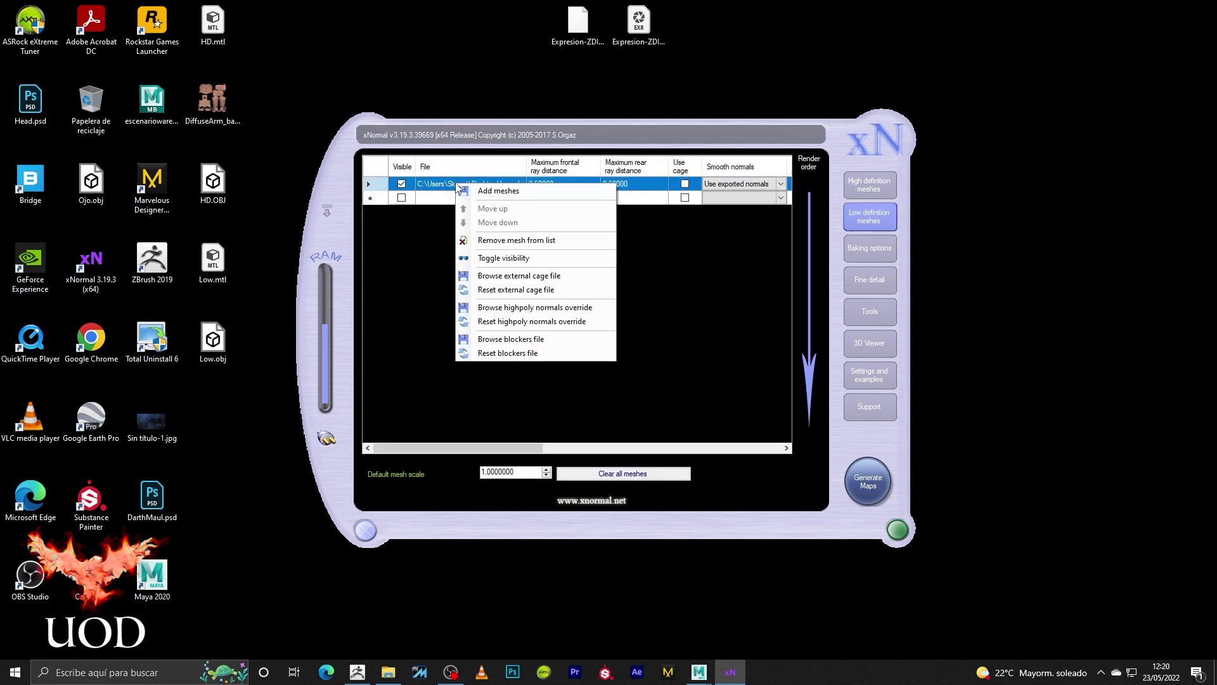
click(501, 241)
- Add HD.OBJ from the desktop as the high definition mesh
click(867, 190)
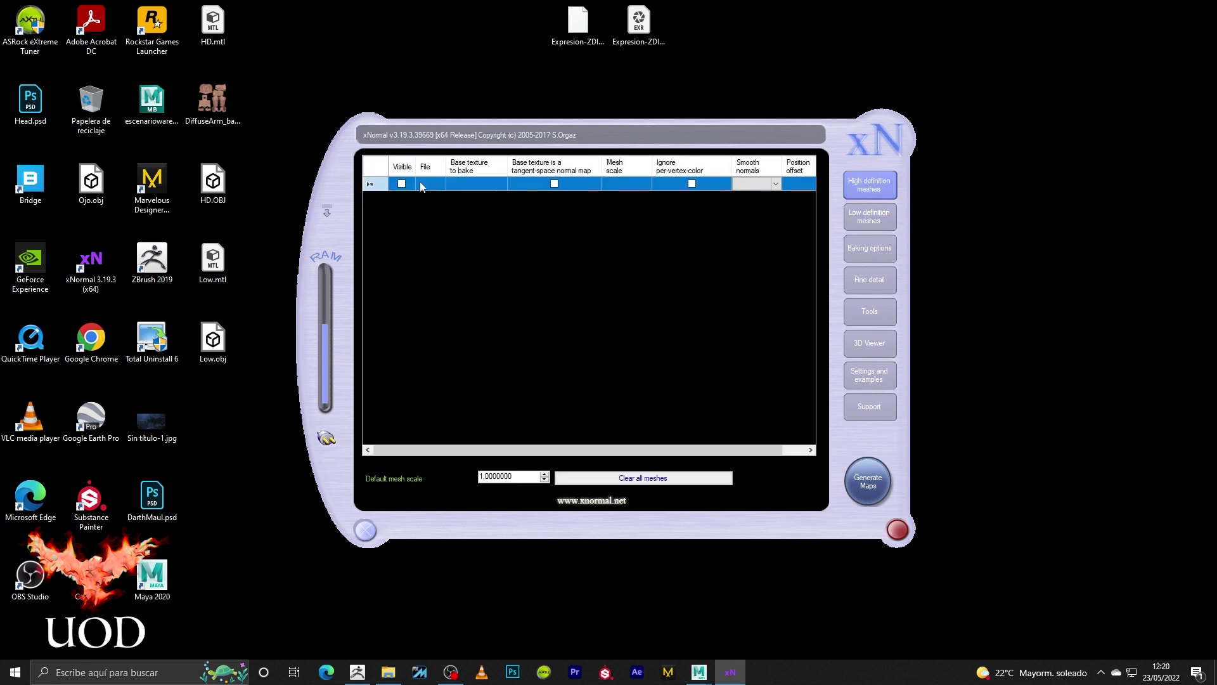
right_click(421, 182)
click(428, 189)
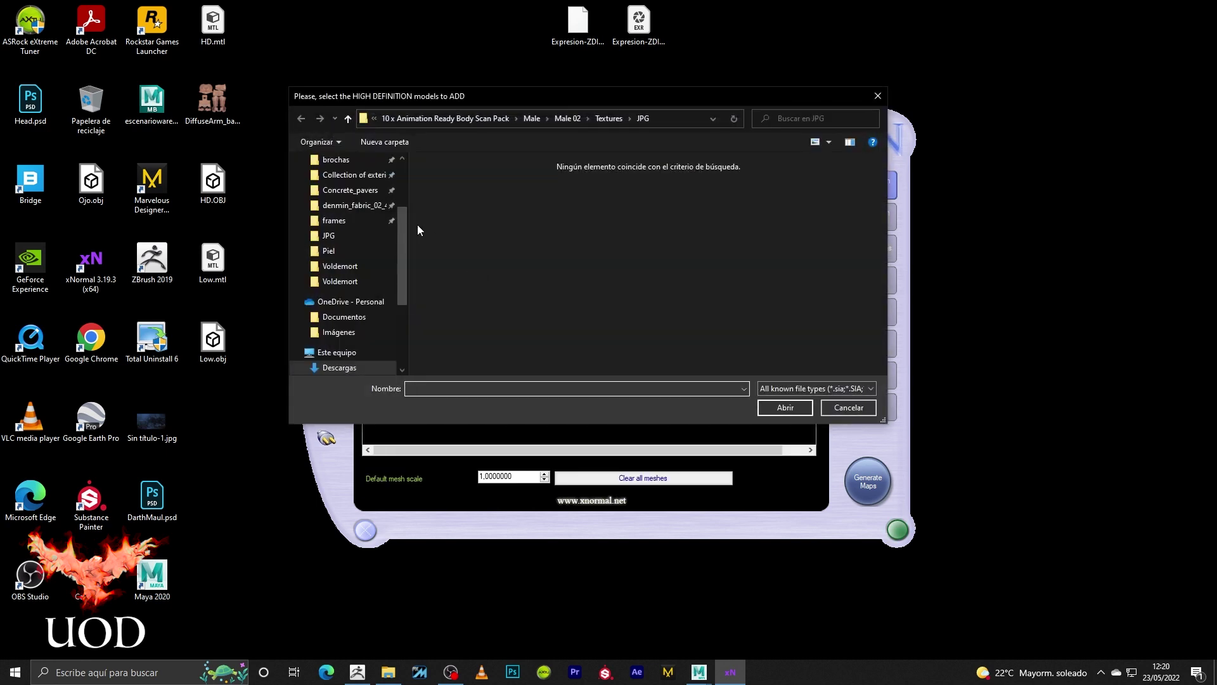
drag(409, 197, 413, 197)
scroll(406, 254, up, 3)
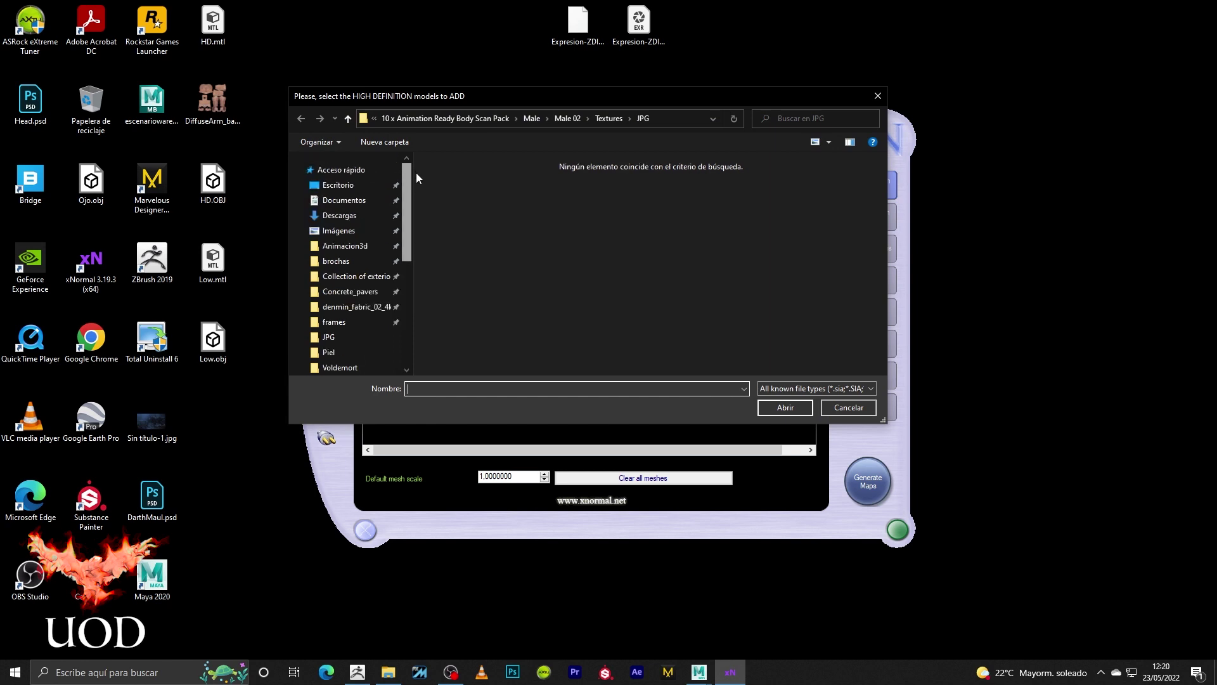
click(341, 185)
double_click(713, 190)
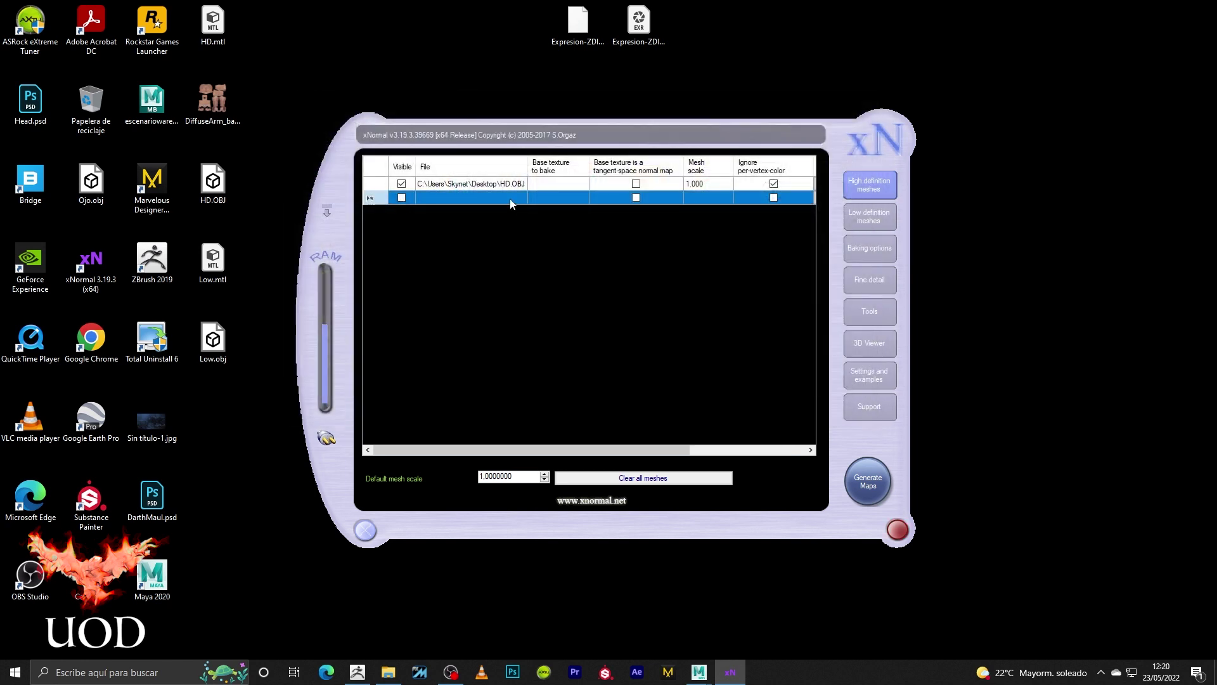
- Add Low.obj as the low definition mesh
click(851, 217)
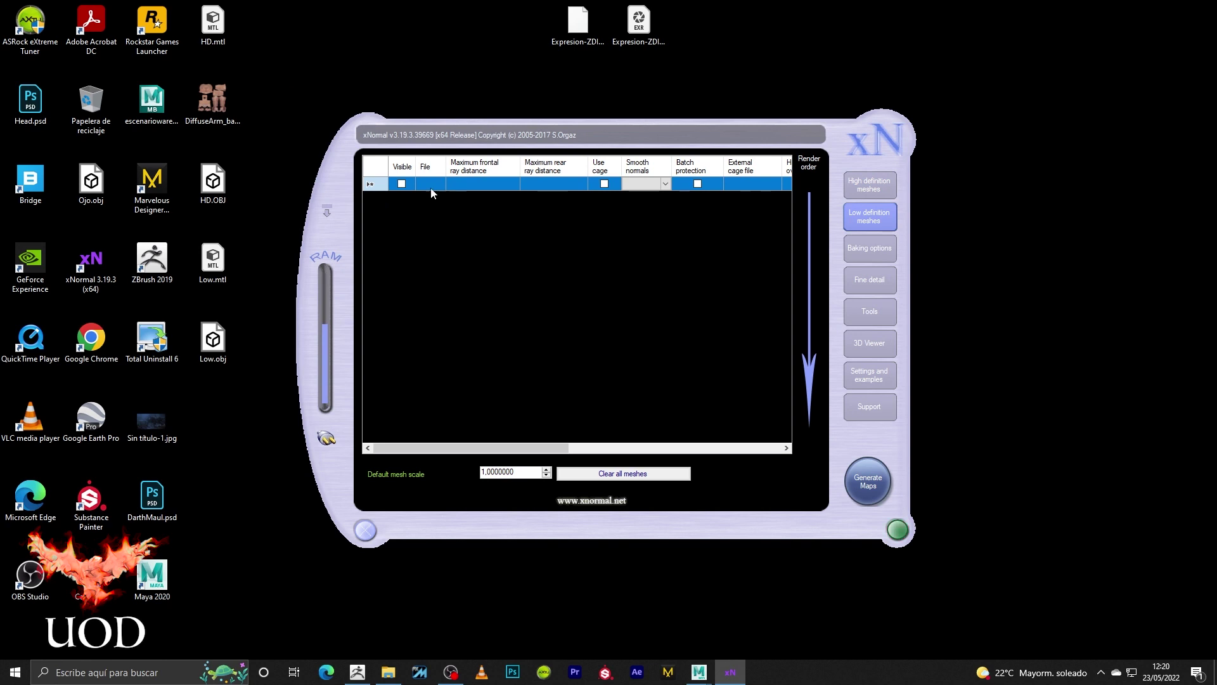
right_click(429, 187)
click(447, 193)
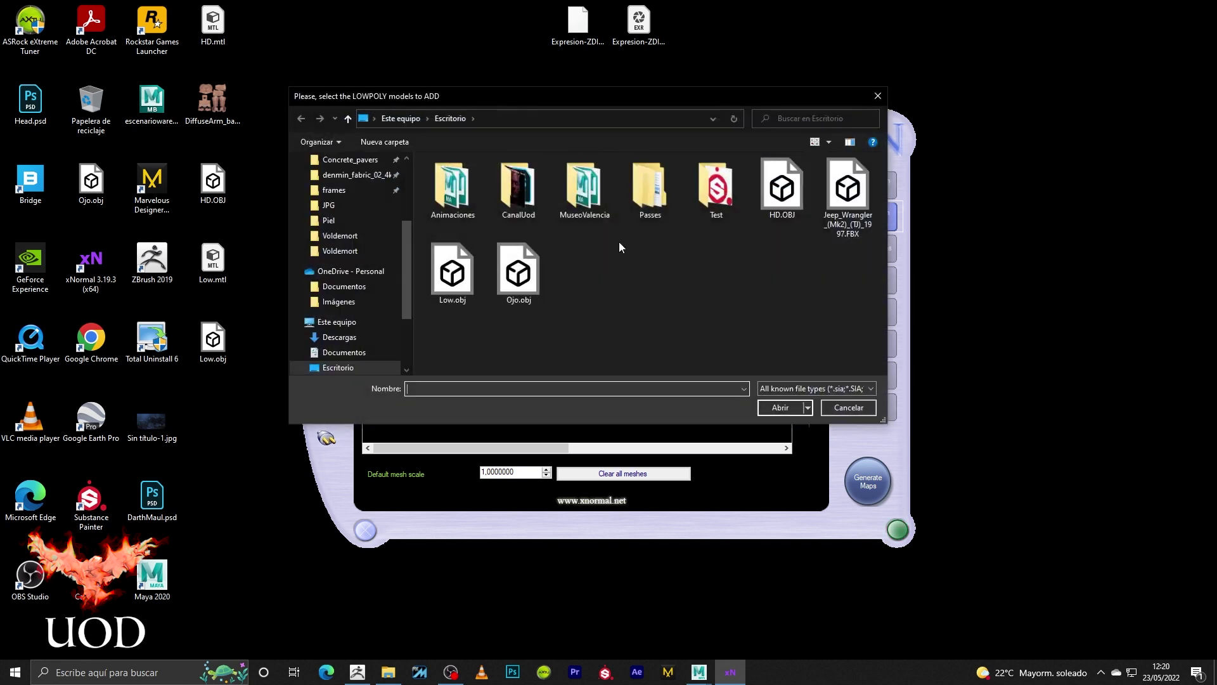
double_click(460, 279)
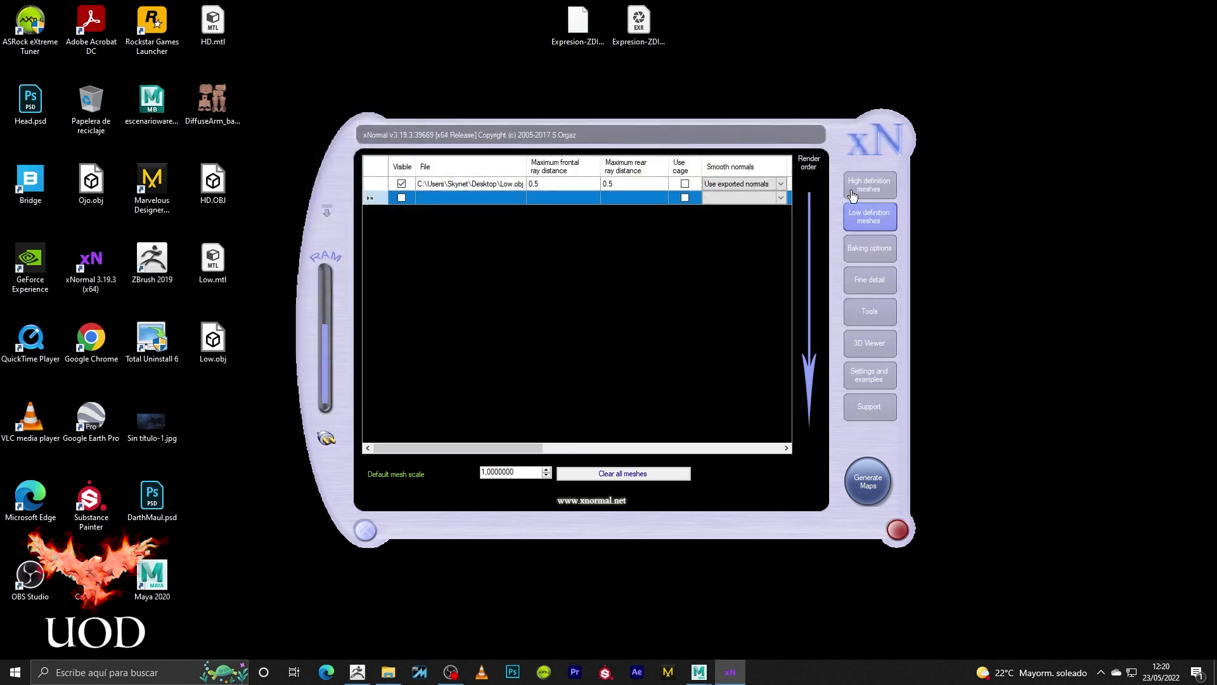
- Assign the Male 02 scan JPG texture as HD.OBJ's base texture to bake
click(853, 196)
click(552, 185)
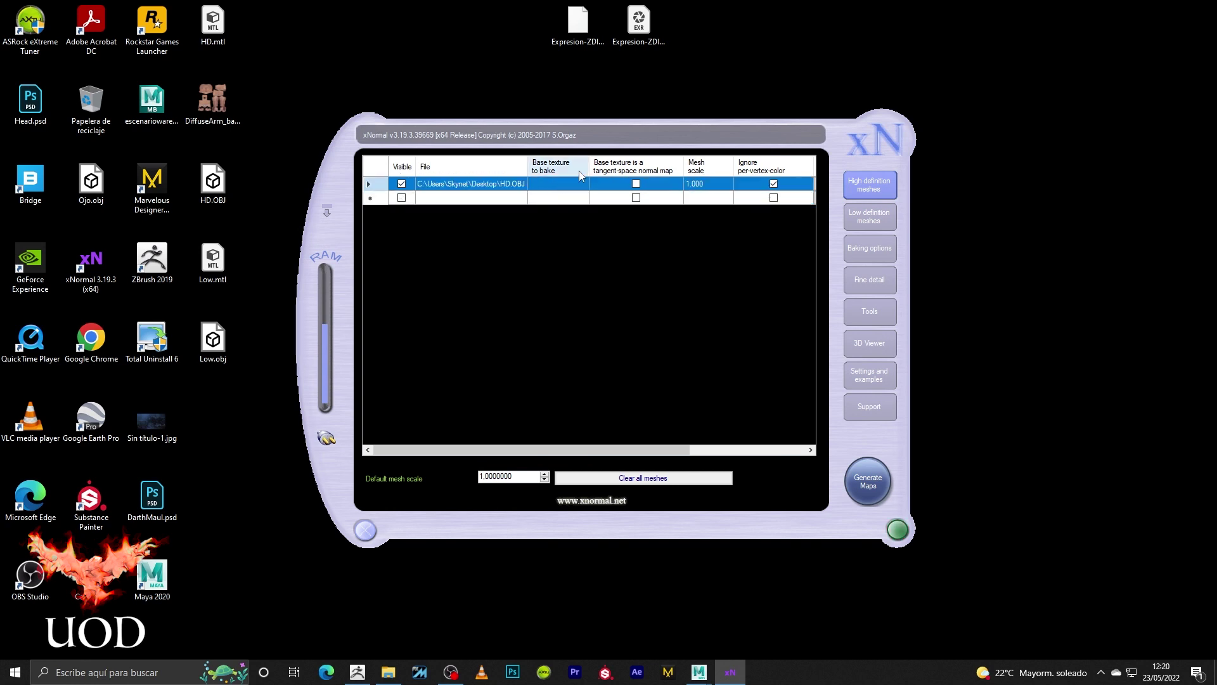
right_click(559, 187)
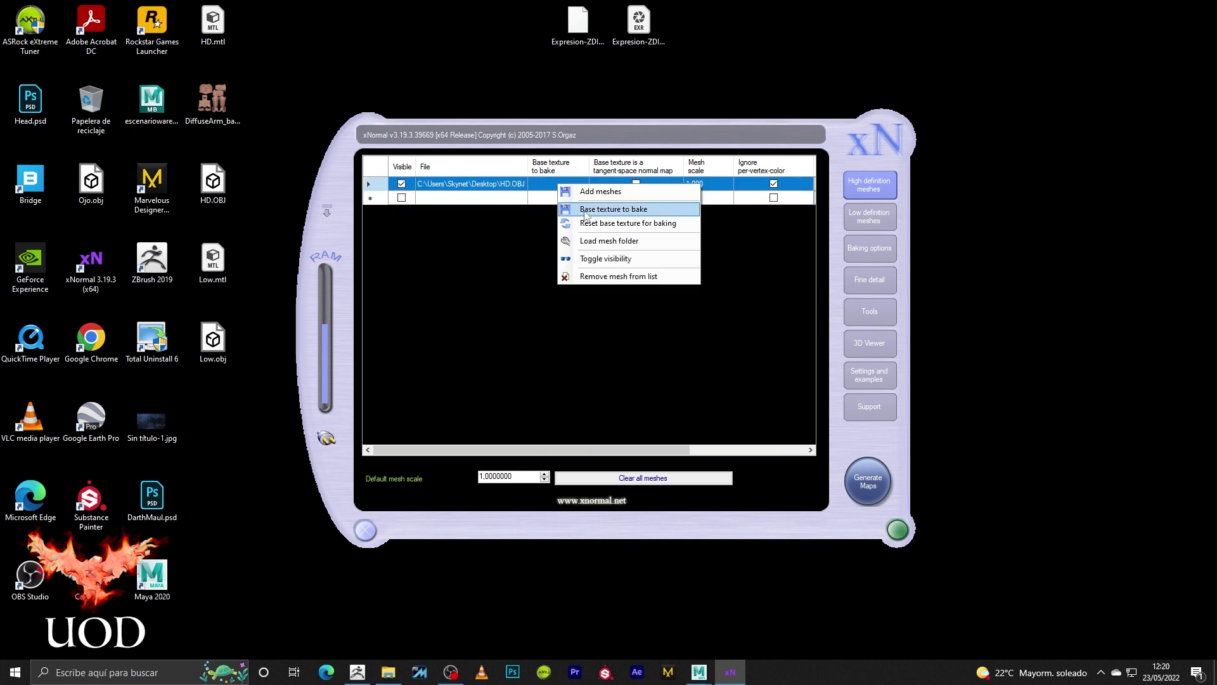
click(580, 210)
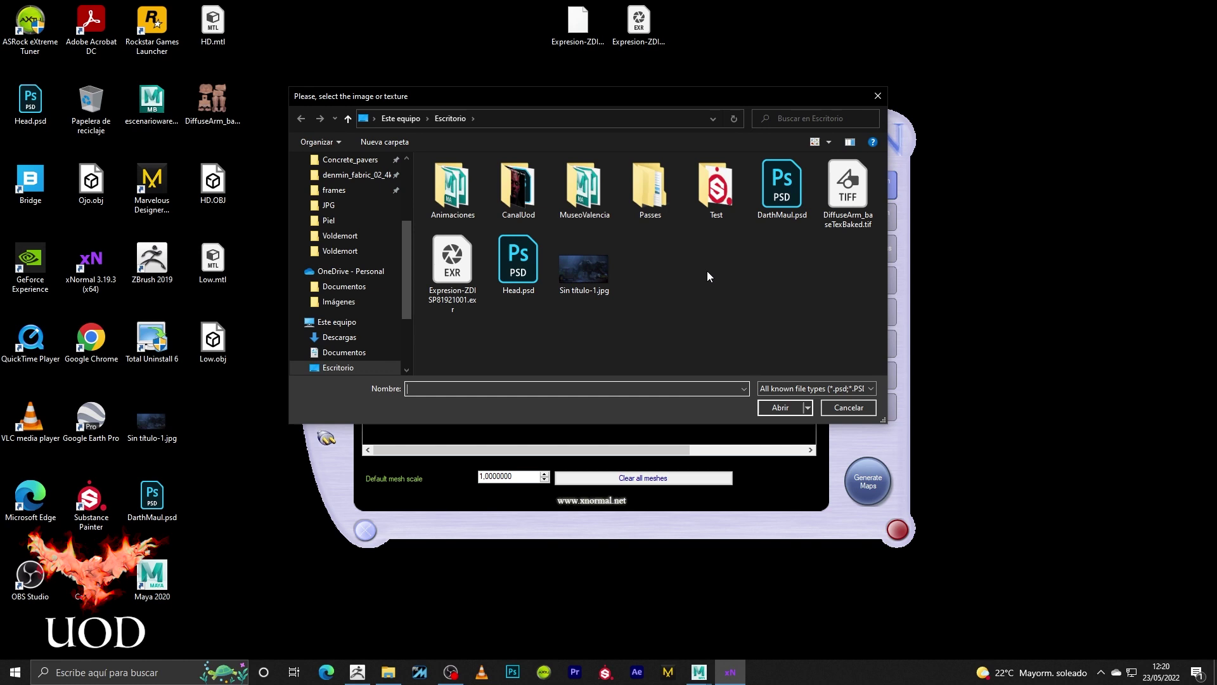
click(339, 337)
double_click(547, 211)
double_click(444, 193)
double_click(462, 195)
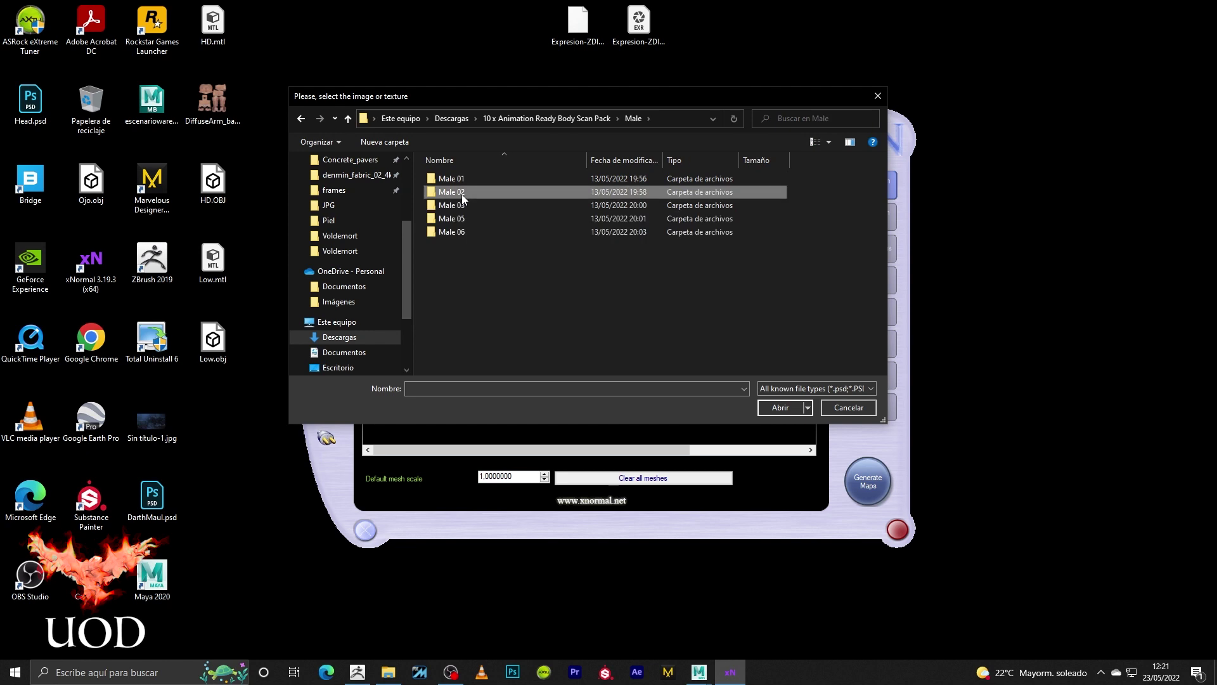
double_click(461, 206)
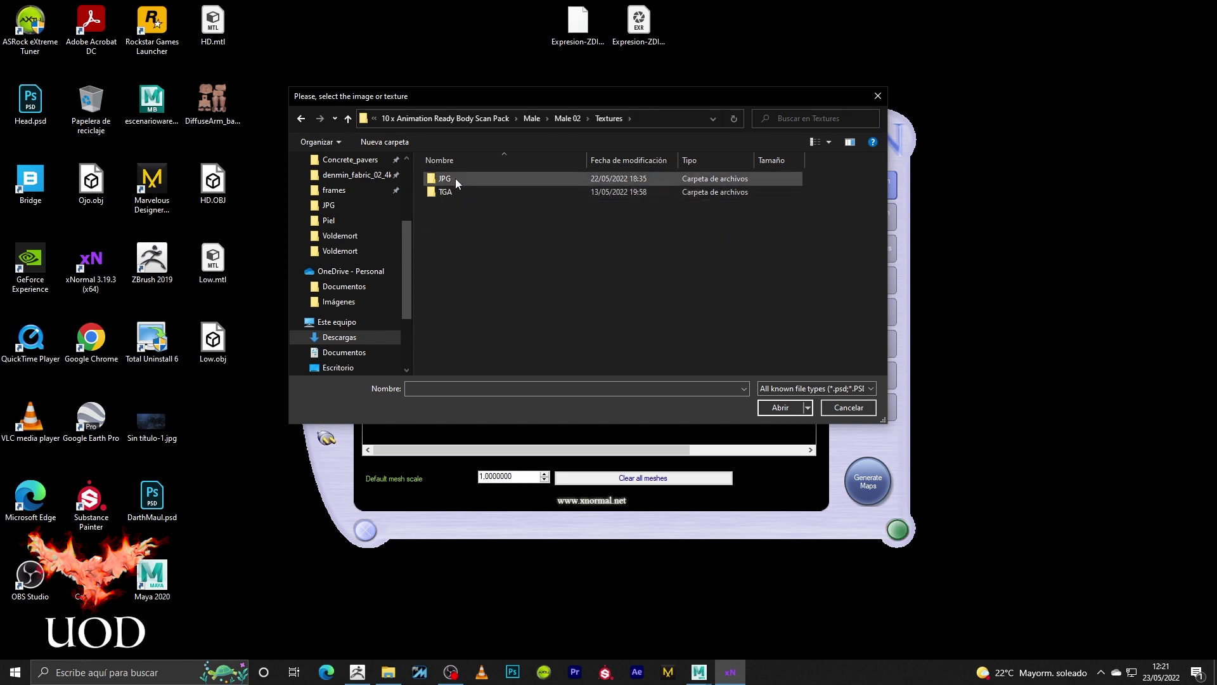
double_click(455, 177)
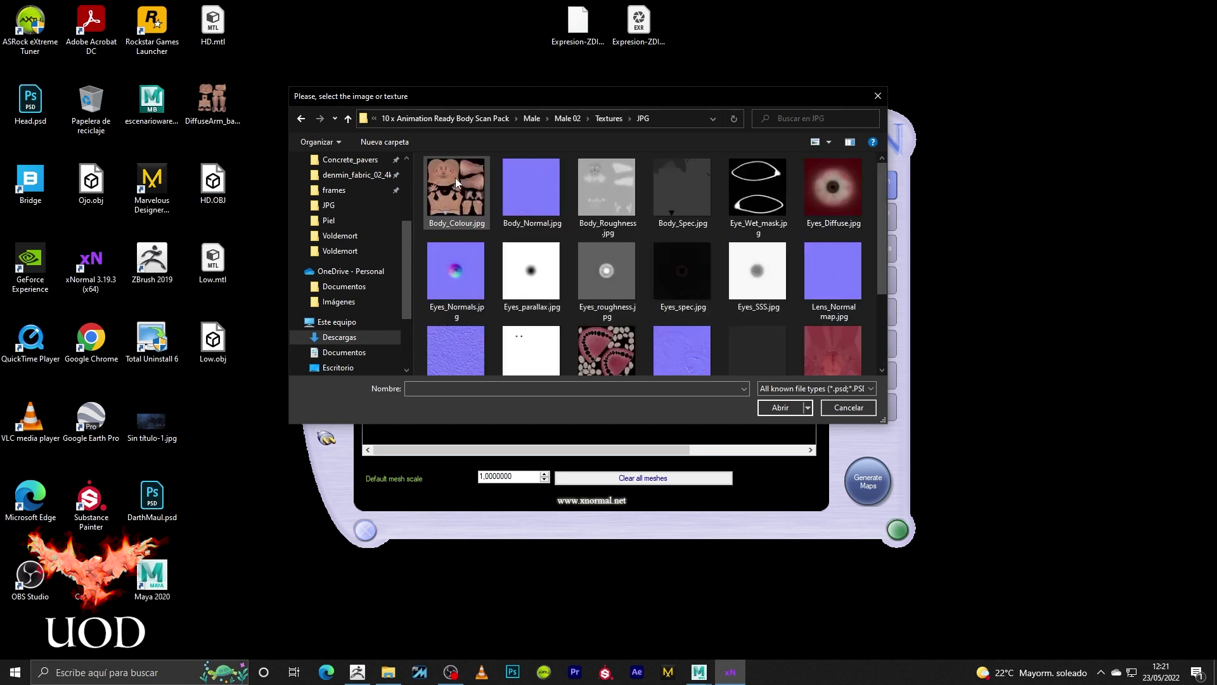
click(348, 119)
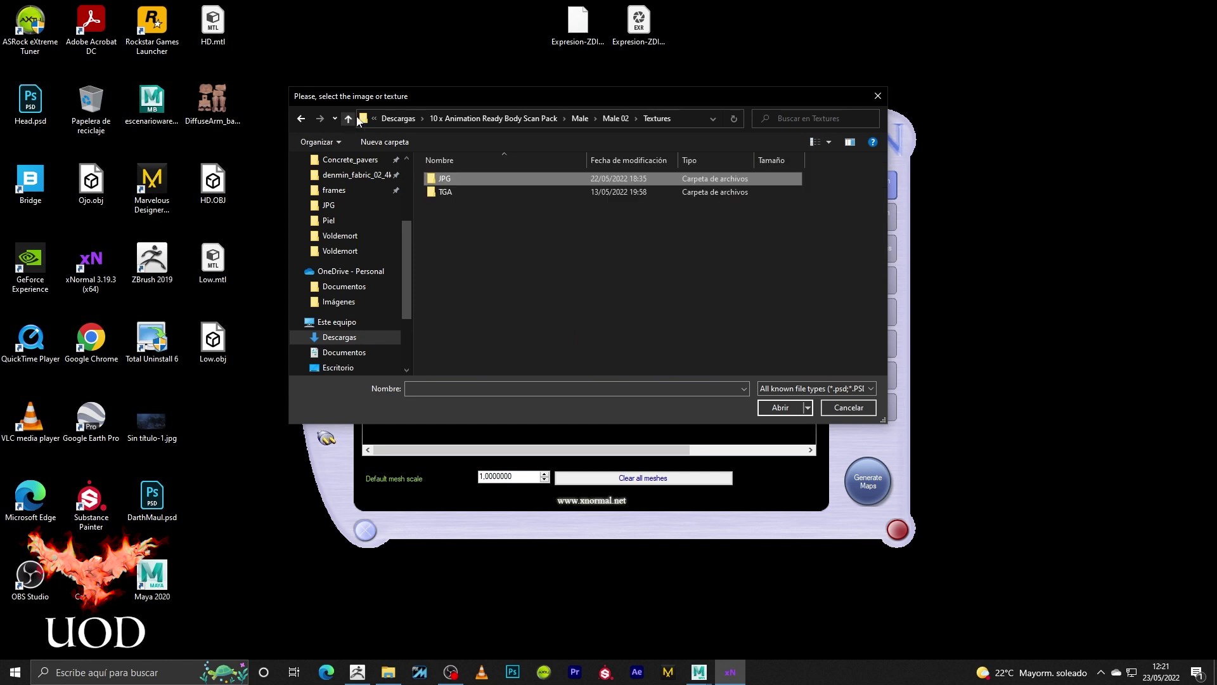
double_click(467, 178)
double_click(453, 199)
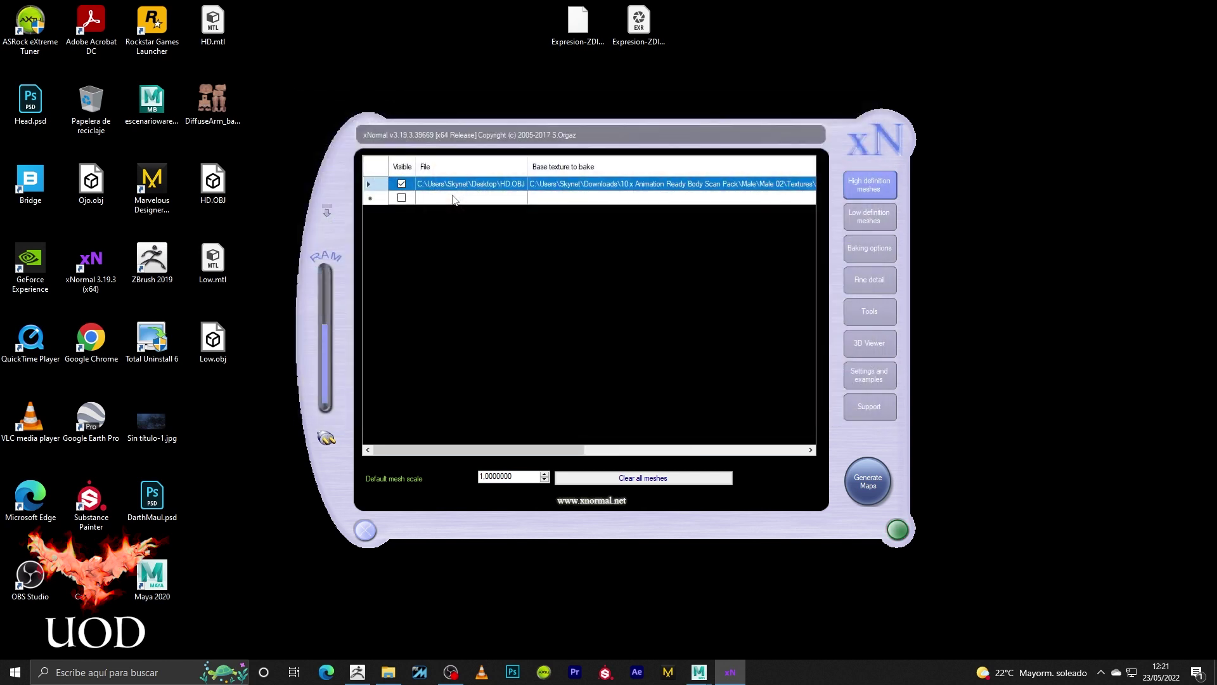
- Bake the base texture at 8192 into DiffuseArm_baseTexBaked.tif, overwriting the earlier bake
click(855, 246)
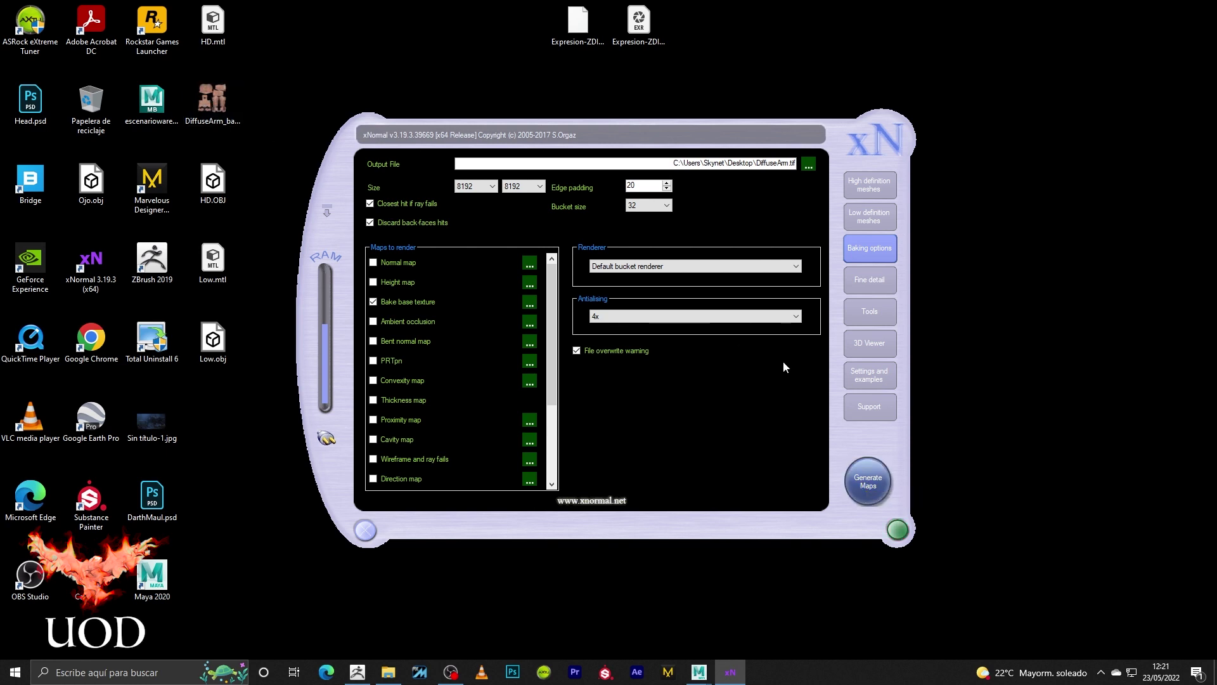
click(860, 485)
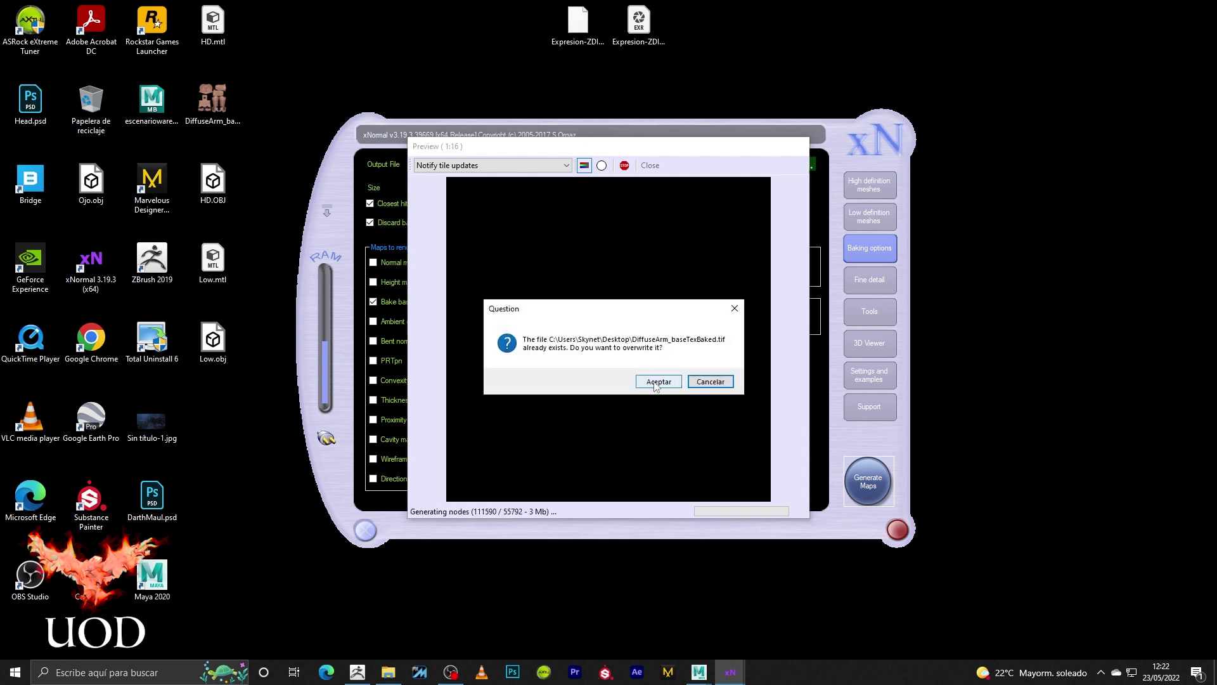
click(657, 382)
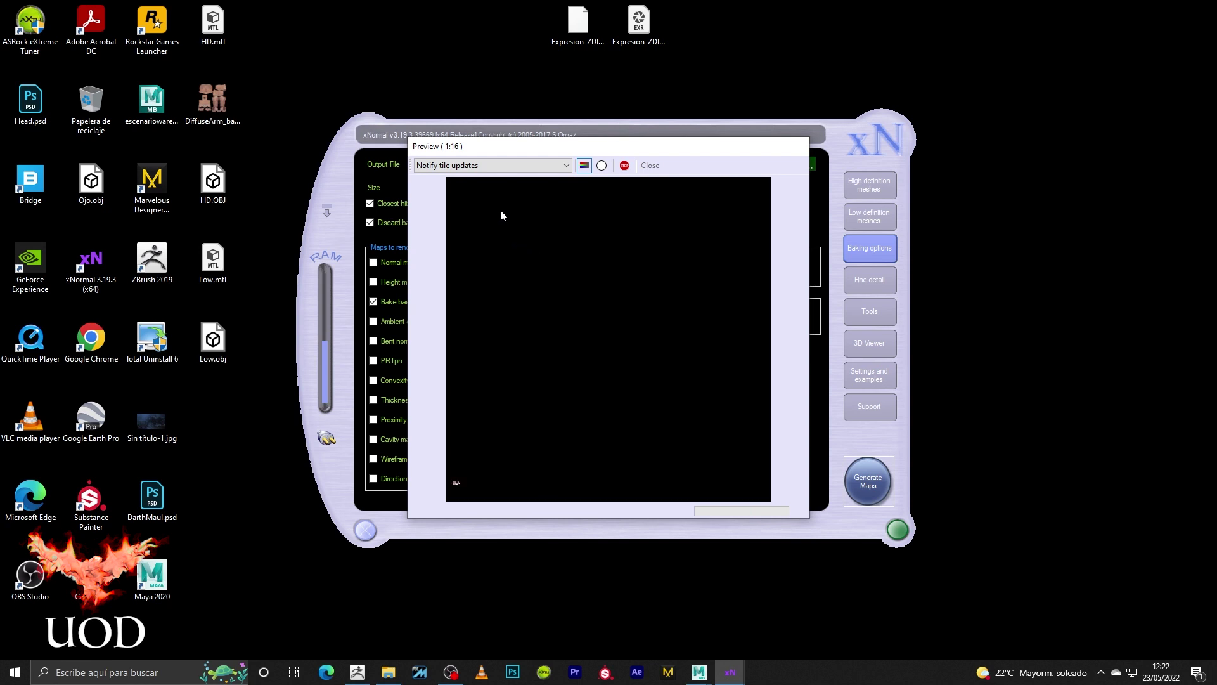
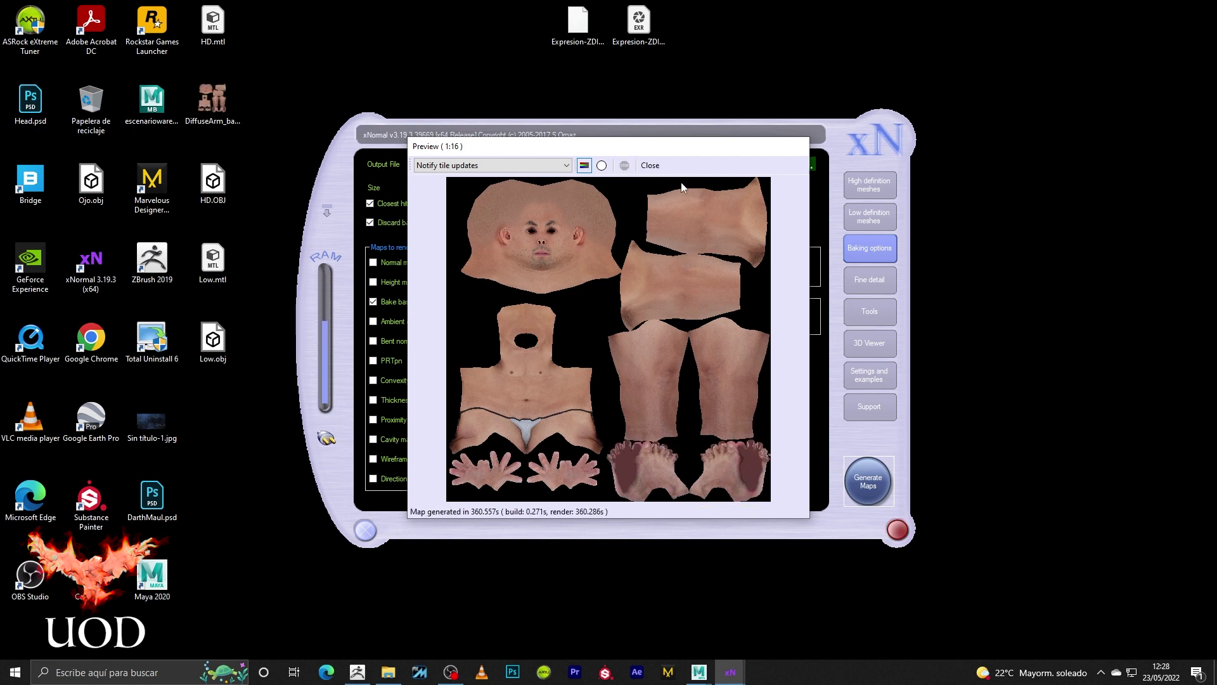
- Close xNormal's baked diffuse preview and bring the Gollum scene in Maya forward
click(650, 165)
click(230, 90)
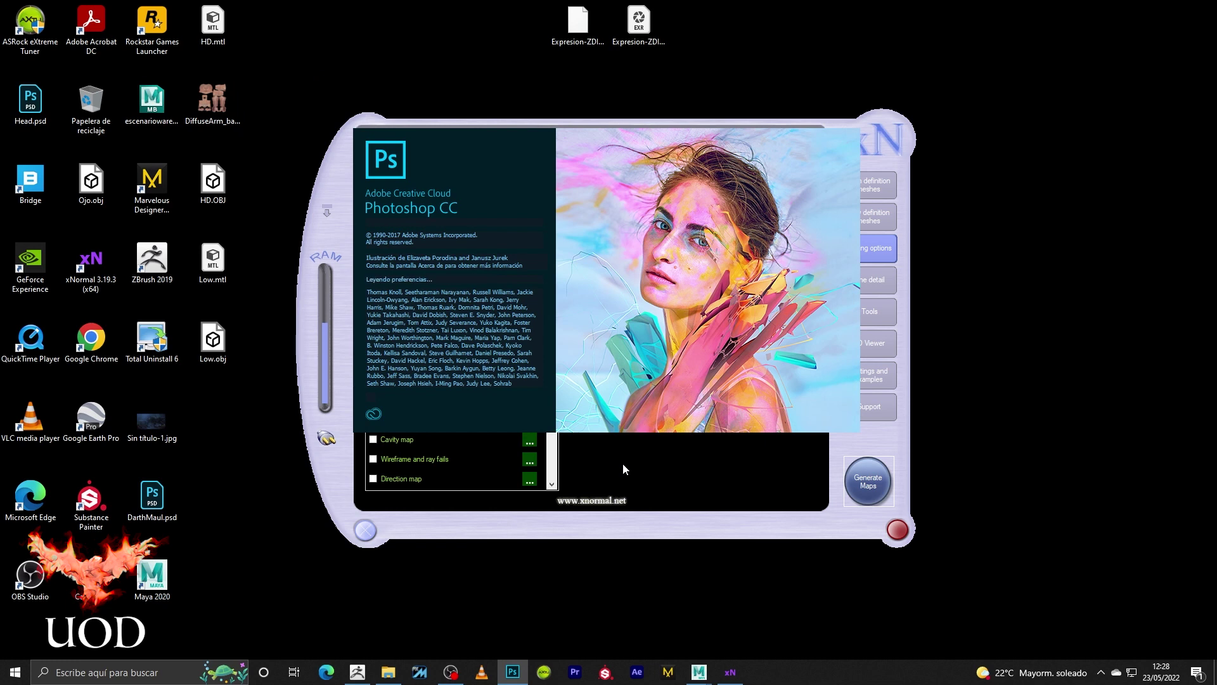
click(698, 672)
- Hide the high-detail HD body mesh and select the Low body mesh
click(629, 306)
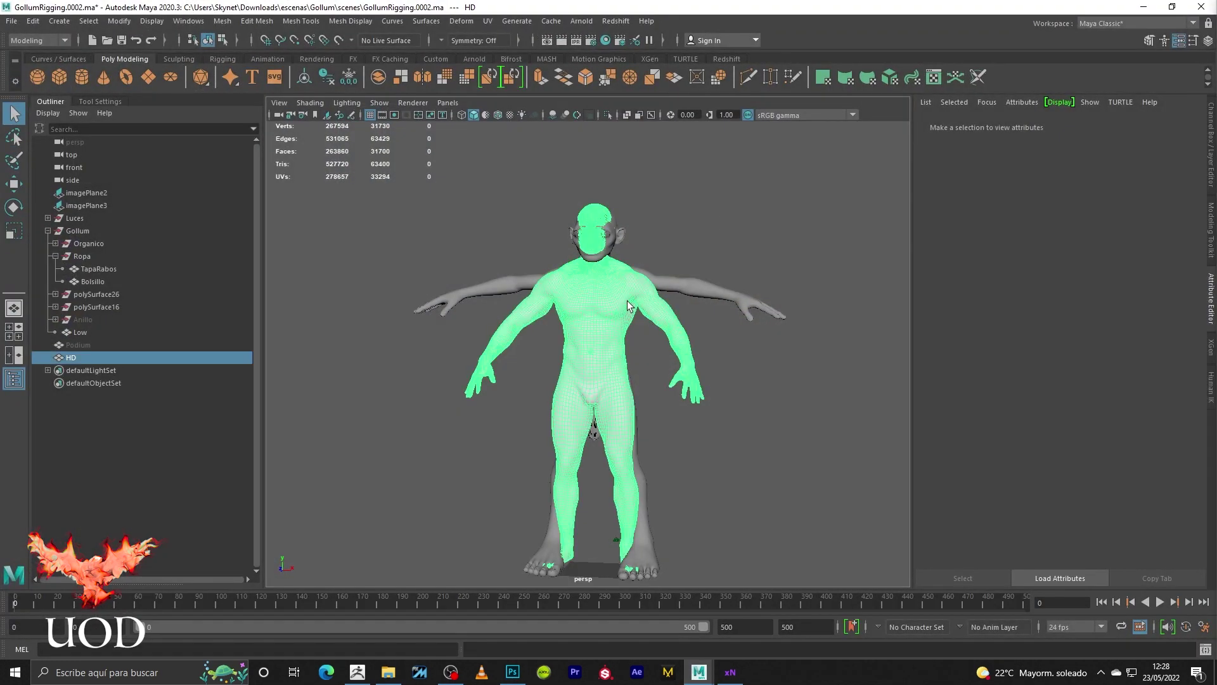
key(ctrl+h)
click(665, 278)
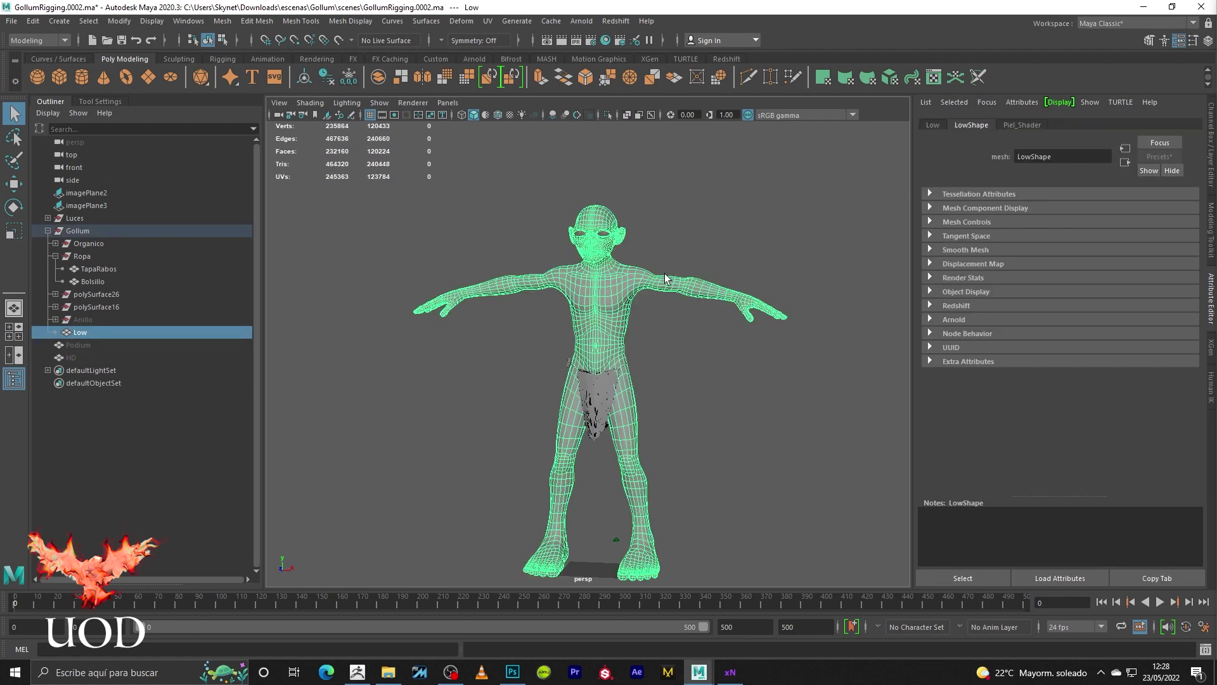
- Reload Piel_Shader's file texture node so it shows the newly baked diffuse TIF
click(1041, 127)
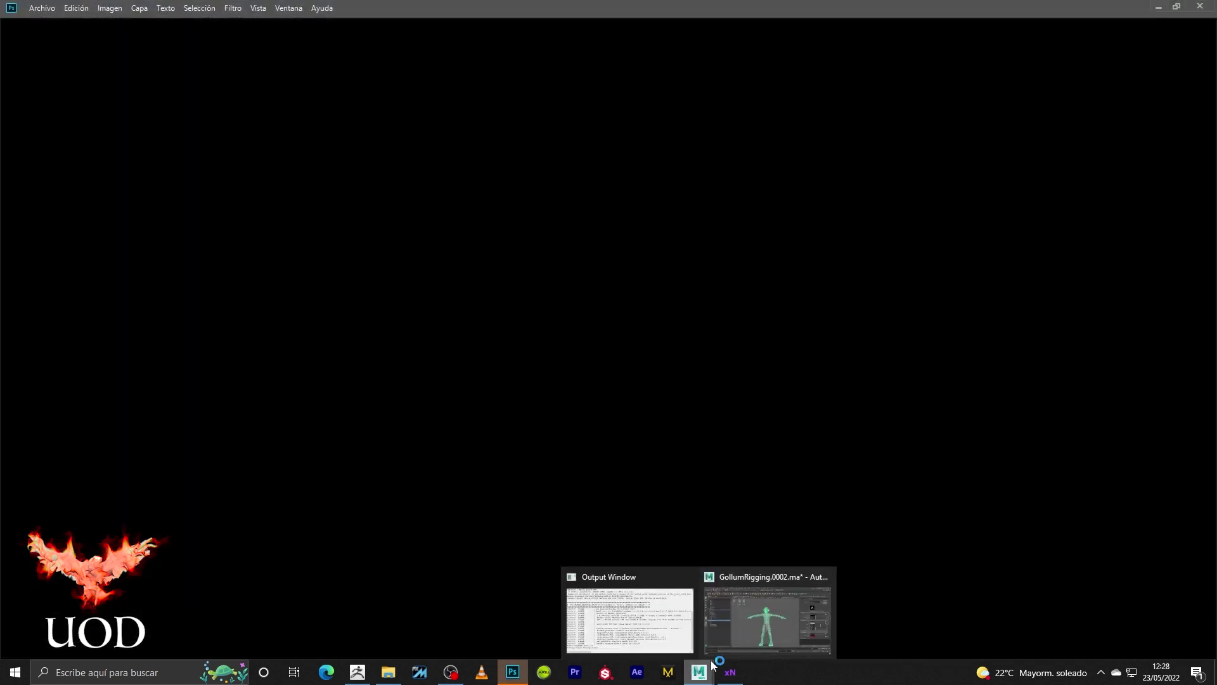
click(767, 609)
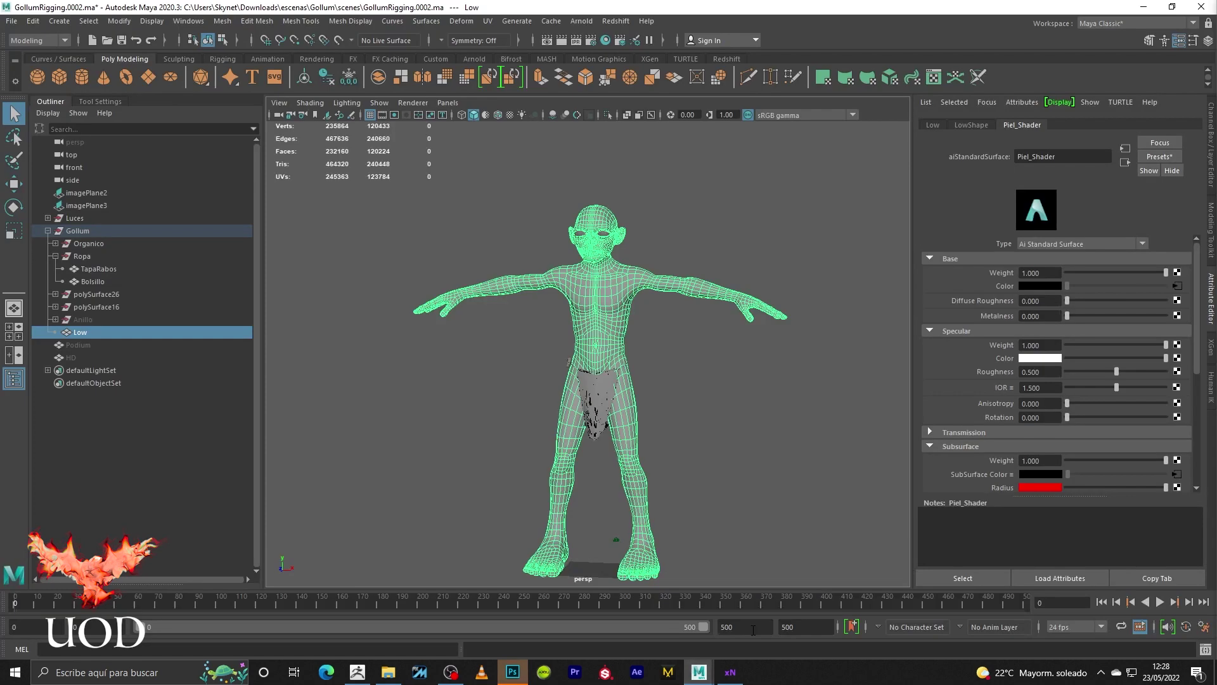
click(1175, 293)
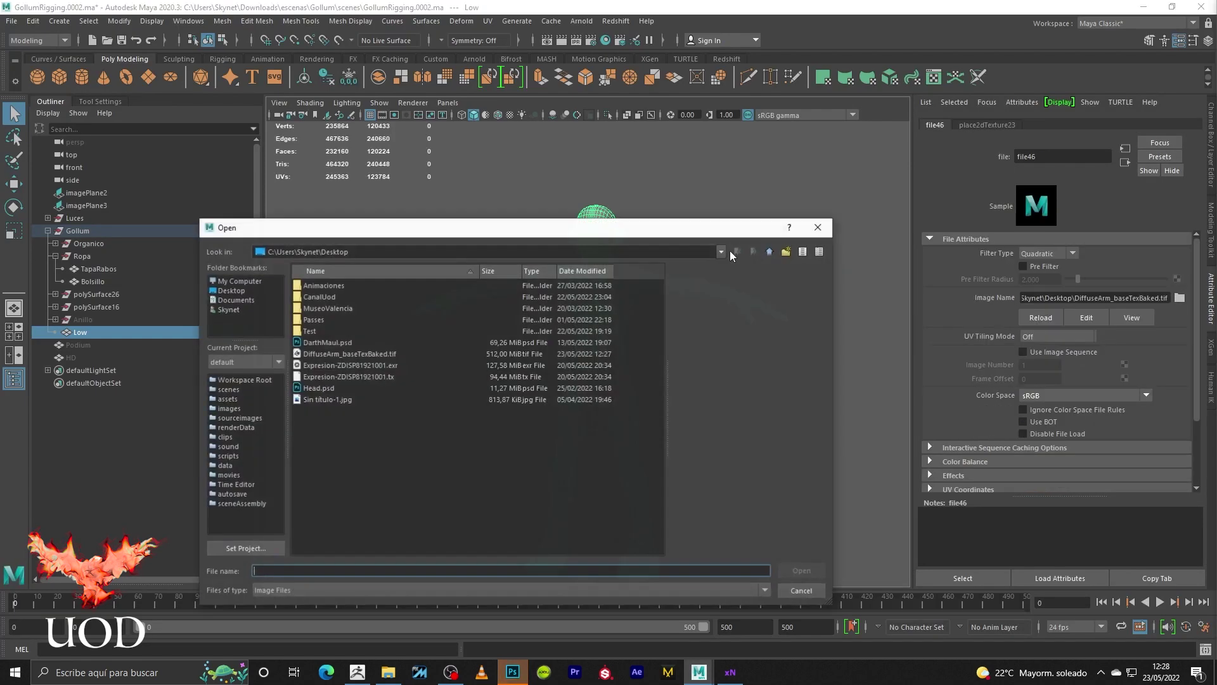
click(819, 228)
click(1043, 318)
click(697, 313)
mouse_move(699, 672)
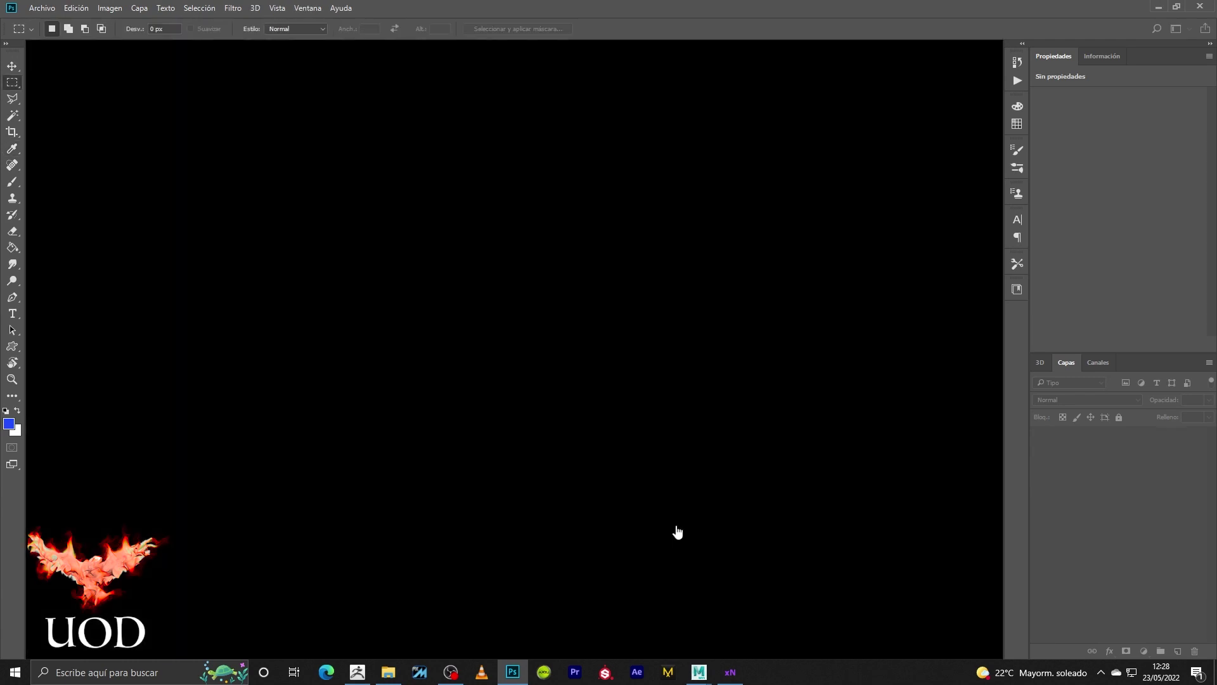
click(735, 636)
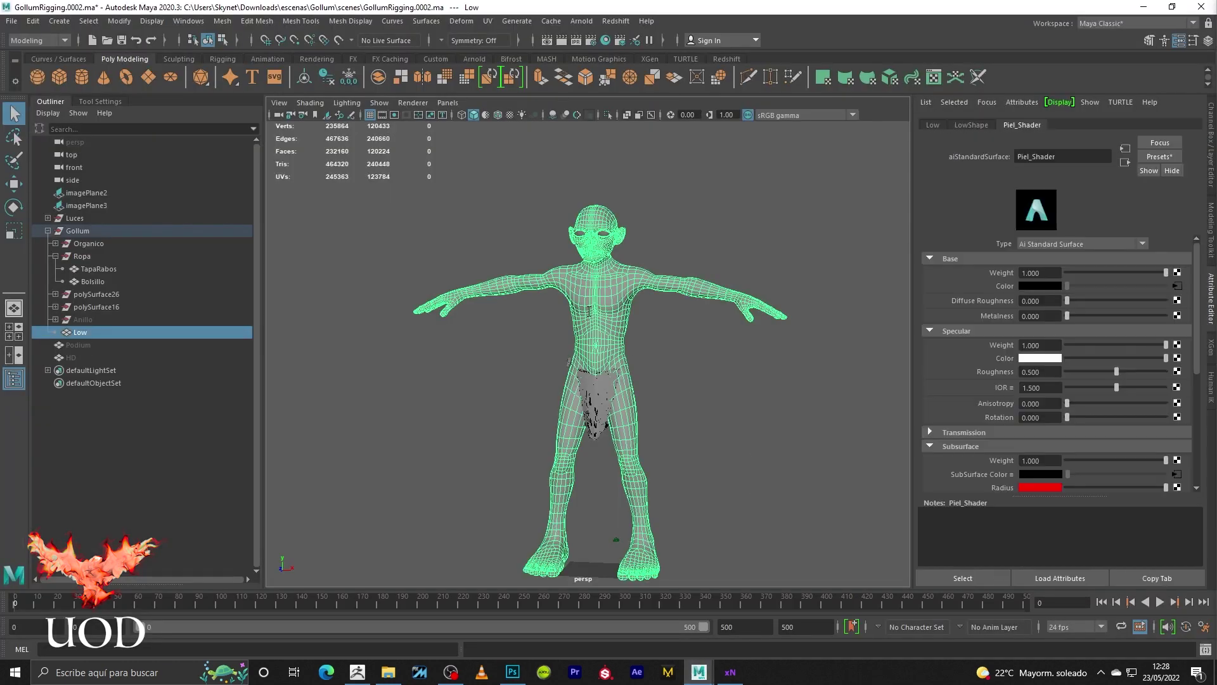
click(1176, 475)
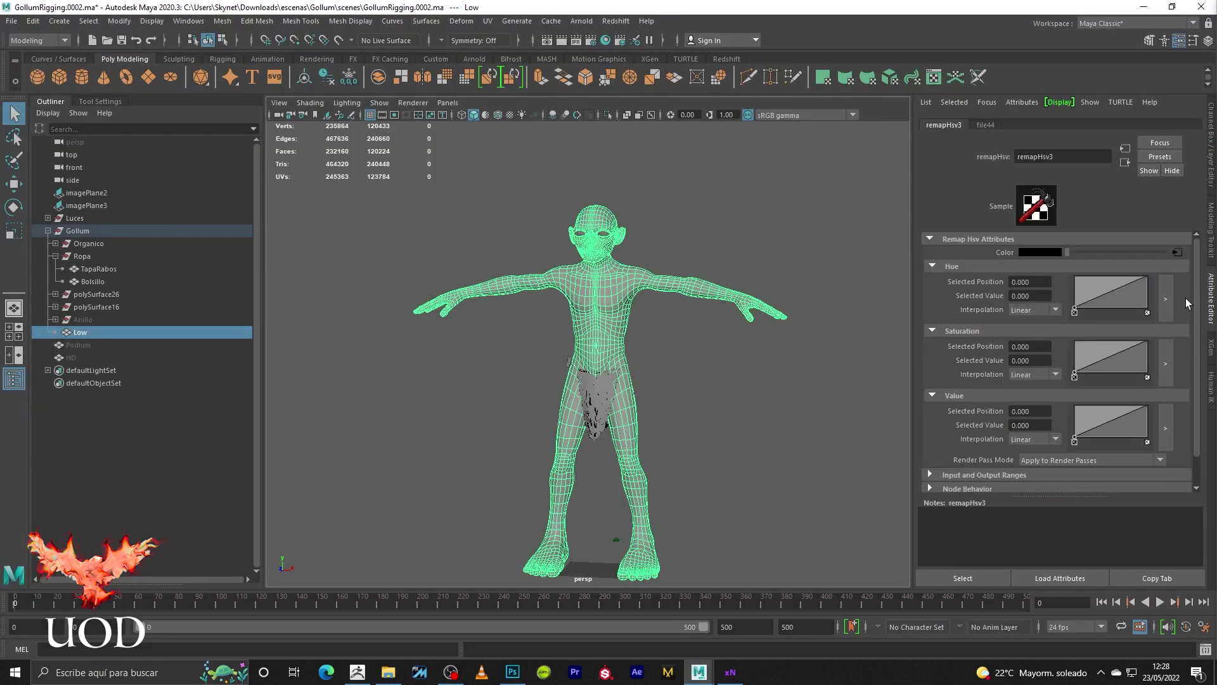
click(1177, 252)
- Switch the viewport to textured shading (6) and isolate the Low body mesh
click(807, 392)
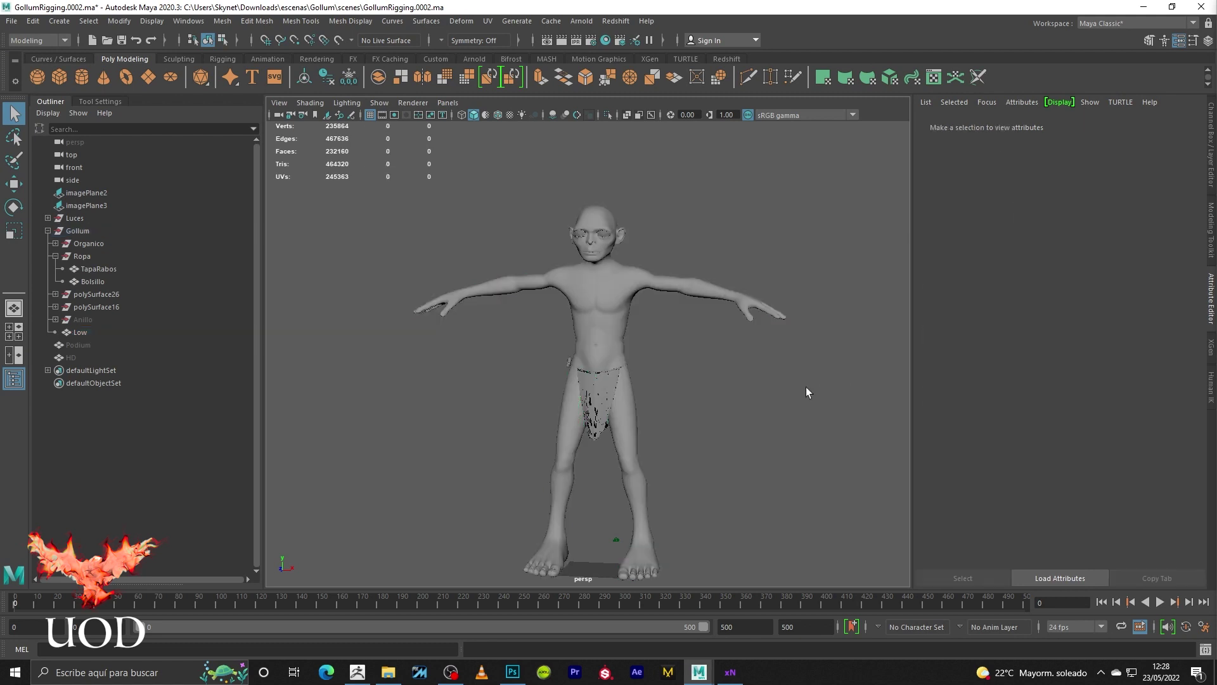
key(6)
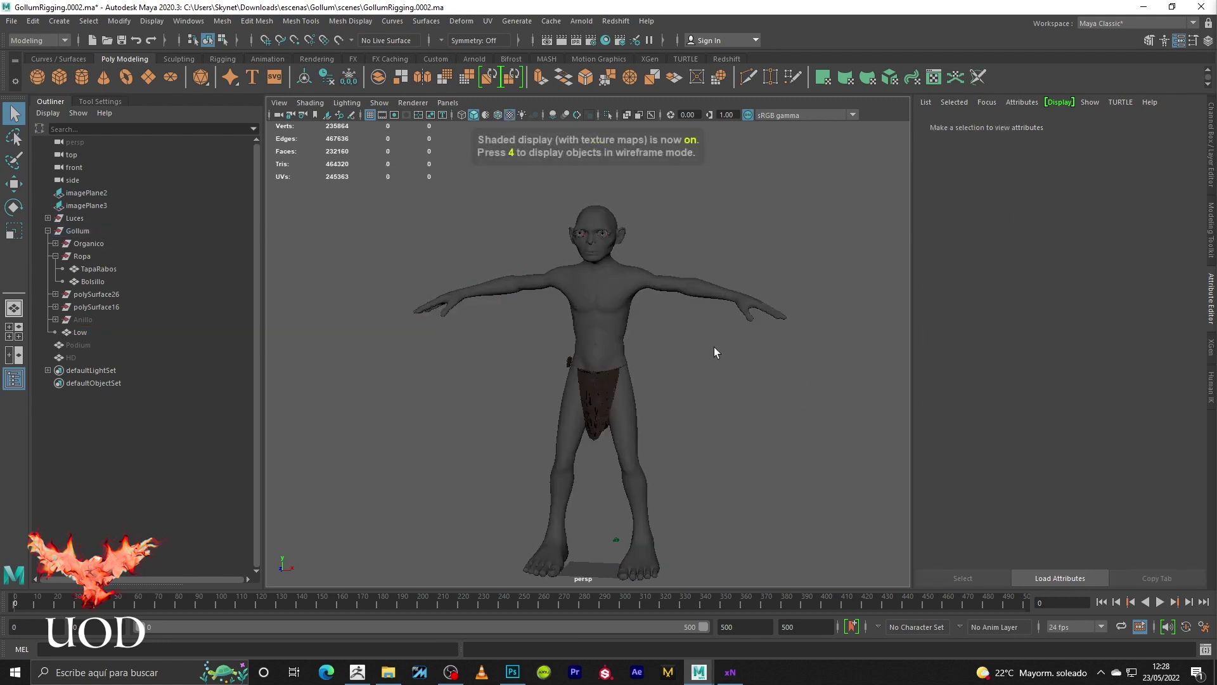
alt+right_drag(768, 381, 819, 373)
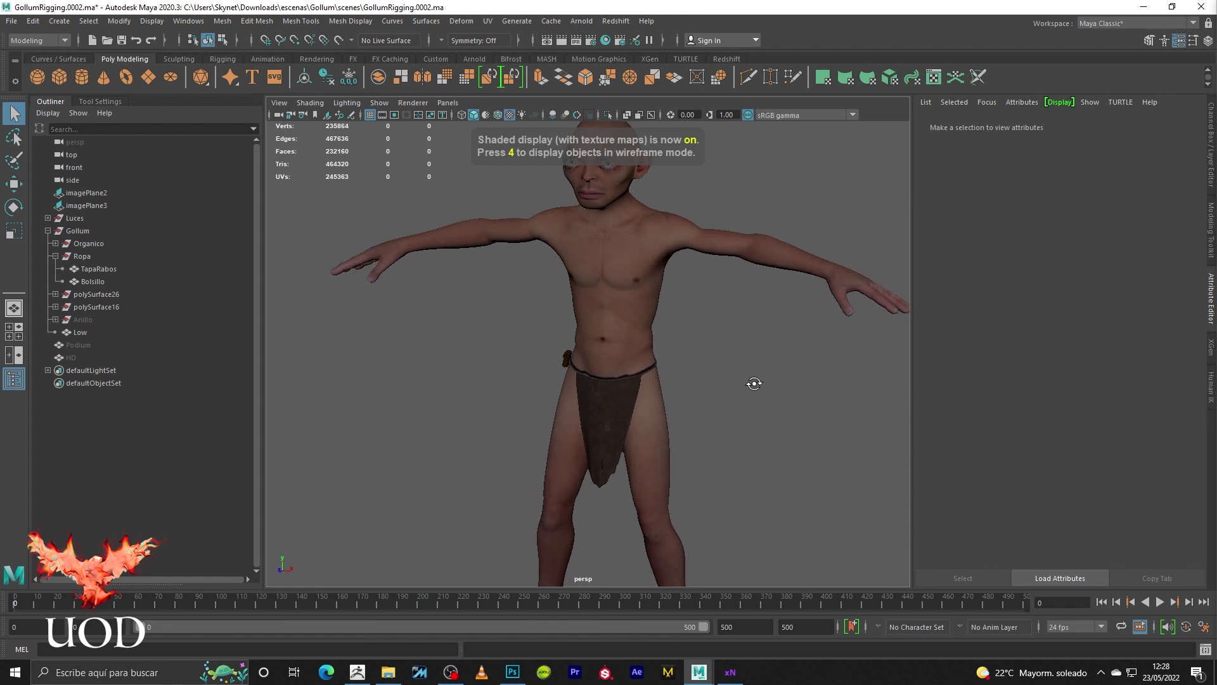
alt+drag(819, 373, 619, 310)
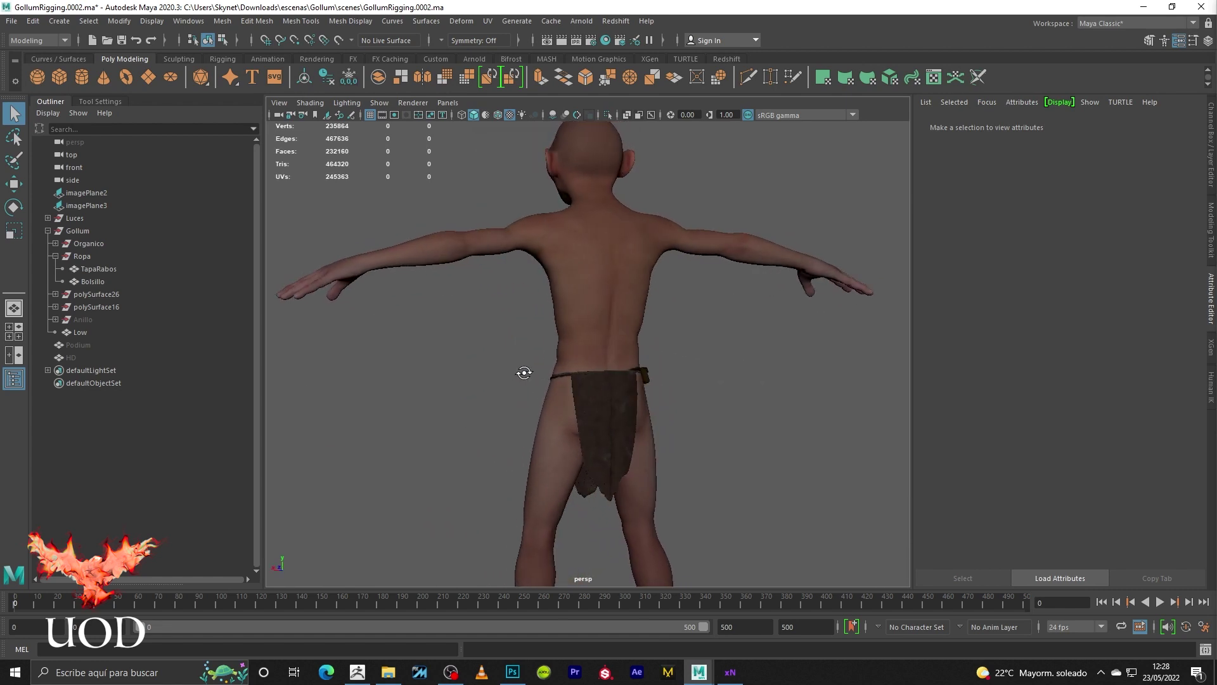
click(621, 306)
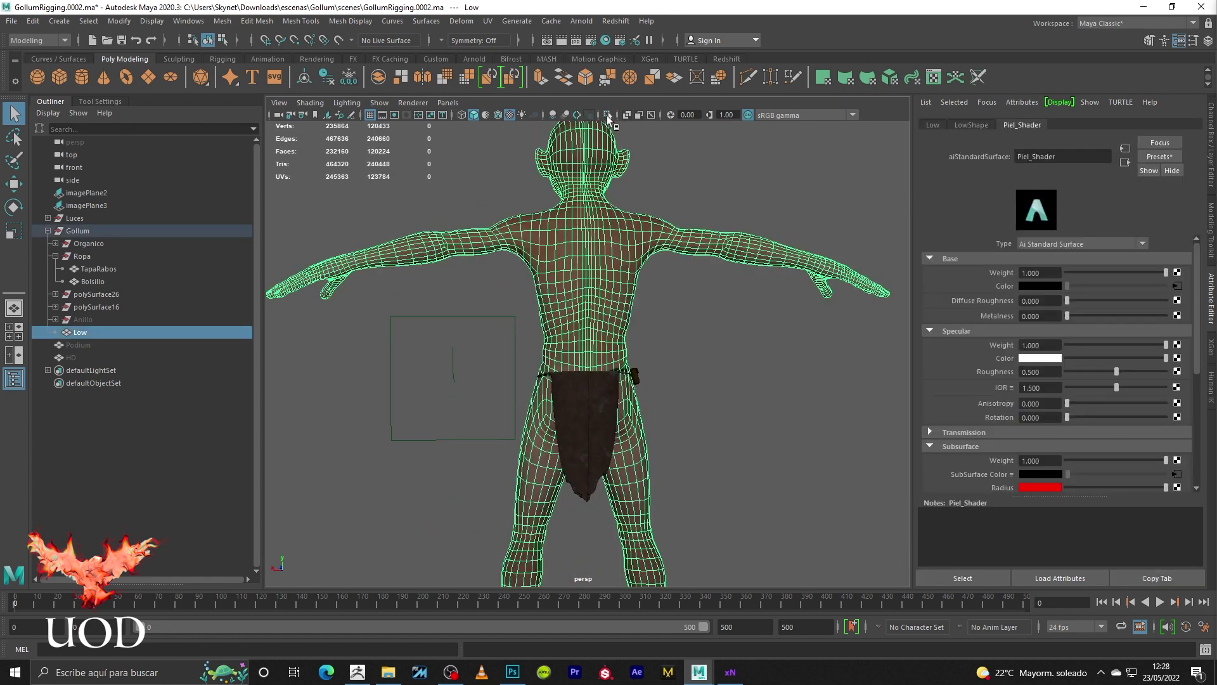
click(608, 115)
click(720, 355)
- Zoom and orbit to a three-quarter side view of the textured body
scroll(632, 375, up, 1)
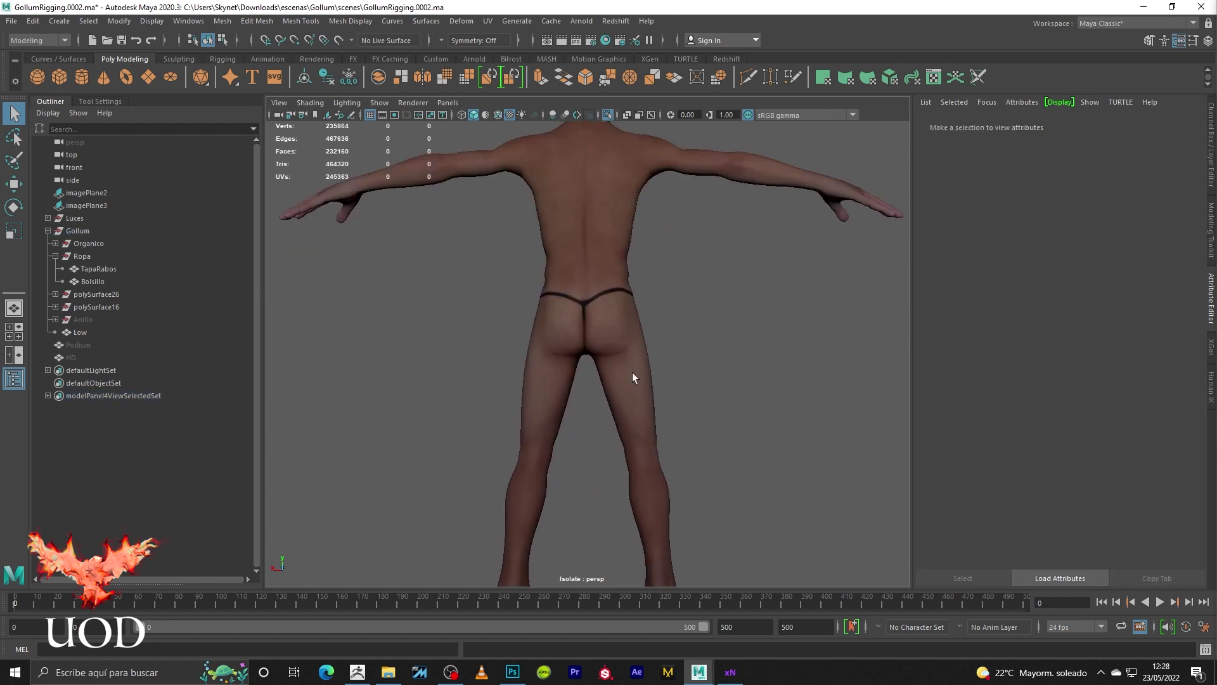
scroll(646, 374, up, 5)
scroll(605, 334, down, 3)
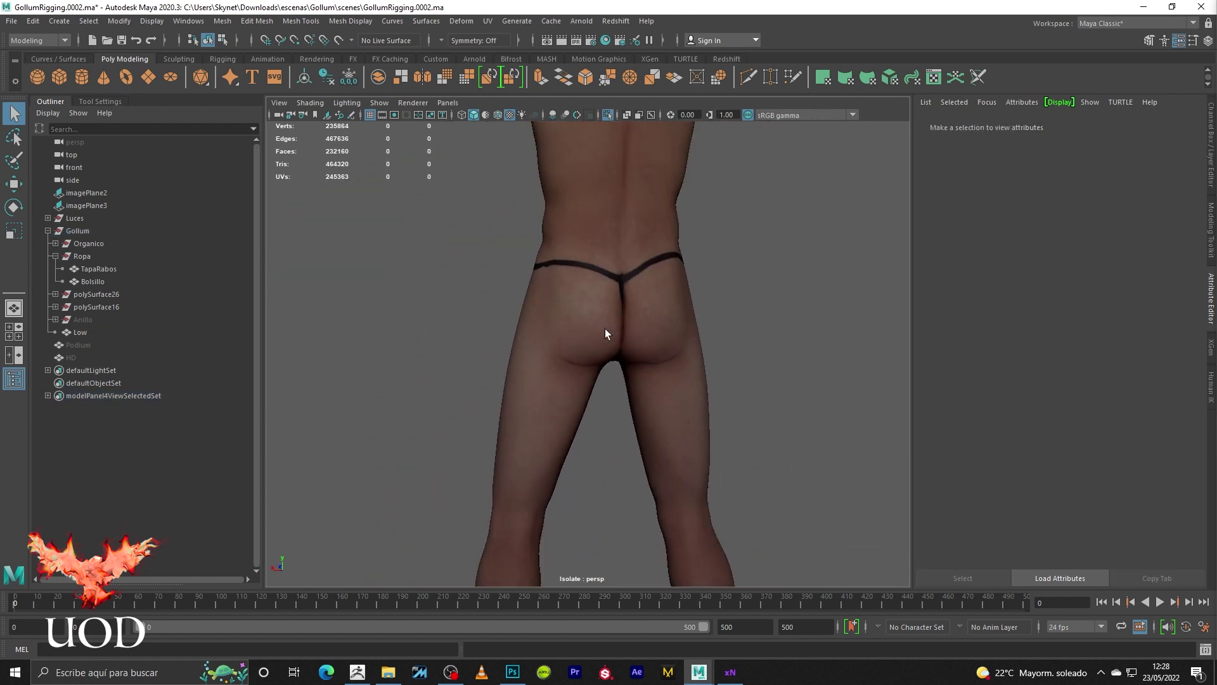
scroll(606, 334, down, 2)
mouse_move(592, 345)
alt+mouse_down()
mouse_move(733, 359)
mouse_move(733, 348)
mouse_move(782, 340)
alt+mouse_up()
scroll(672, 329, up, 2)
scroll(654, 381, up, 3)
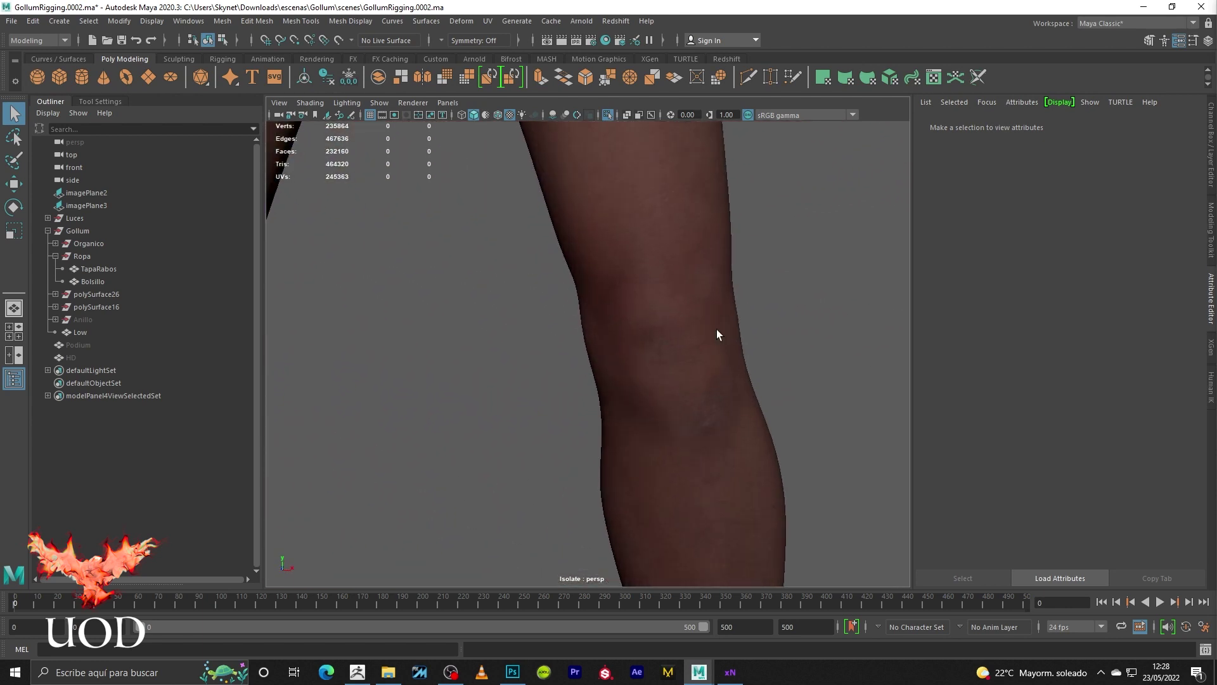
scroll(659, 332, down, 1)
scroll(581, 334, down, 2)
scroll(603, 380, up, 5)
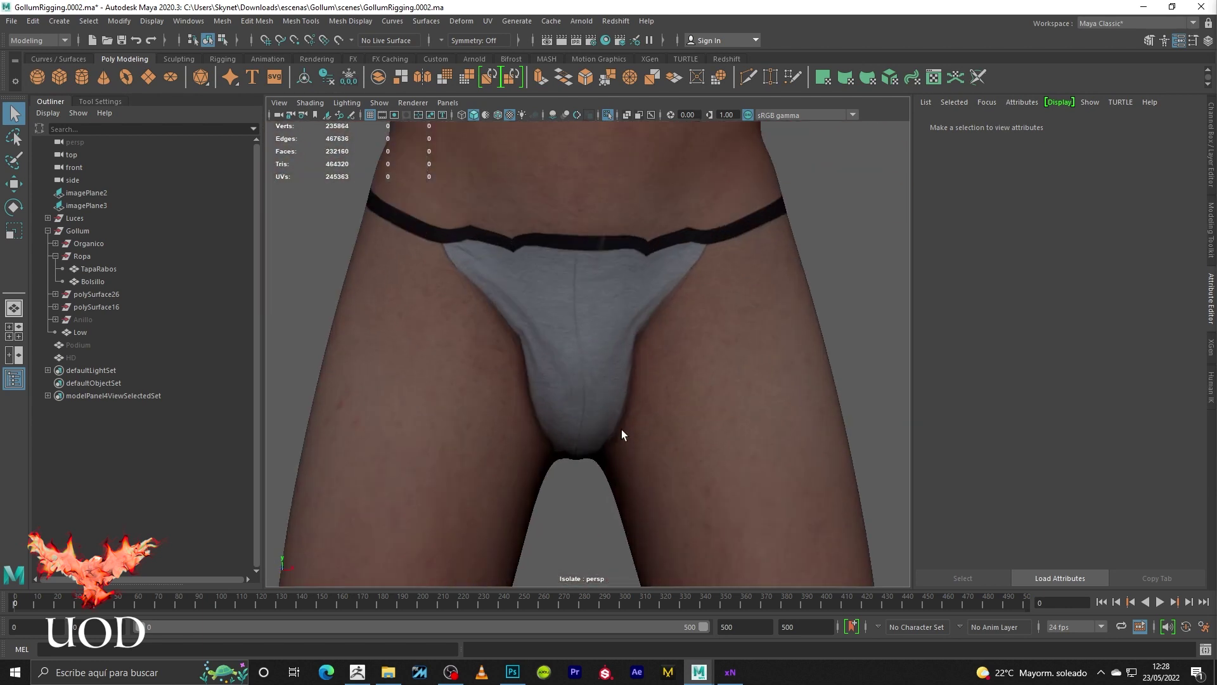
- Pan over the belly, underwear, chest, arms, chin and shoulders
alt+middle_drag(446, 344, 579, 359)
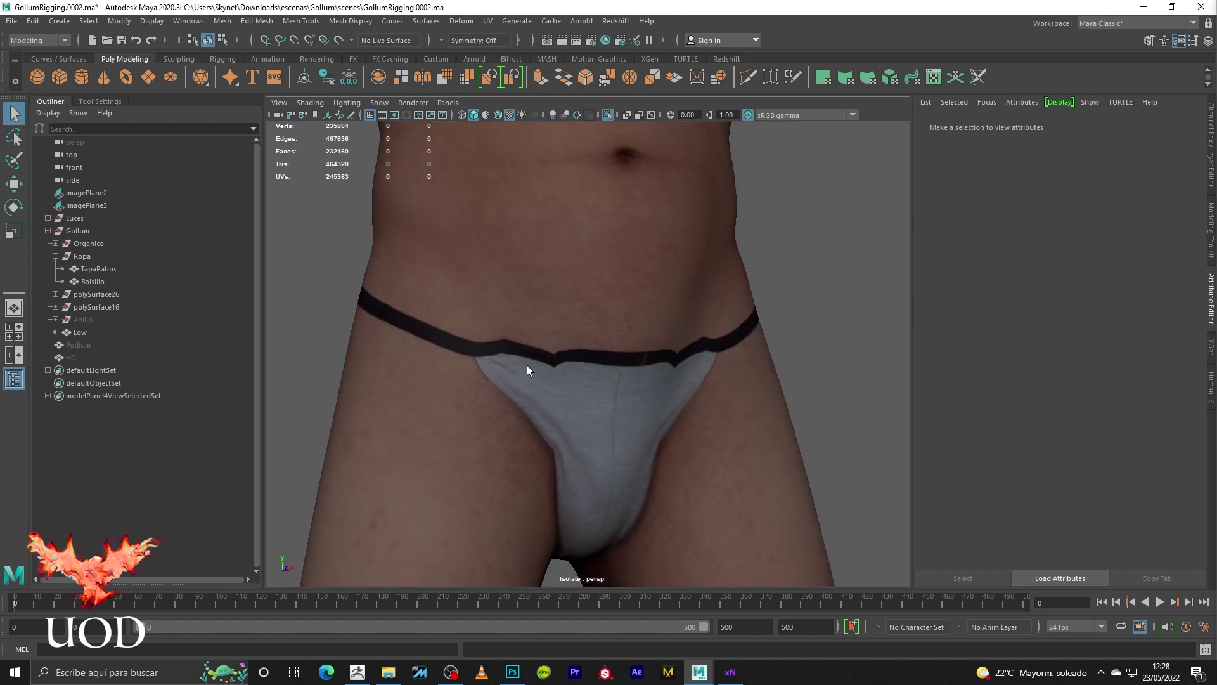
scroll(509, 346, down, 2)
mouse_move(509, 346)
alt+middle_down()
mouse_move(551, 408)
mouse_move(552, 367)
mouse_move(621, 356)
alt+middle_up()
scroll(710, 264, down, 2)
mouse_move(690, 304)
alt+middle_down()
mouse_move(592, 380)
mouse_move(531, 297)
alt+middle_up()
- Close in on the forearm, hand and fingers to check the skin texture
mouse_move(798, 383)
alt+middle_down()
mouse_move(793, 402)
mouse_move(522, 383)
mouse_move(452, 260)
alt+middle_up()
mouse_move(452, 260)
alt+mouse_down()
mouse_move(728, 408)
mouse_move(693, 429)
alt+mouse_up()
alt+right_drag(693, 429, 679, 416)
mouse_move(679, 416)
alt+mouse_down()
mouse_move(698, 447)
mouse_move(613, 444)
mouse_move(787, 334)
mouse_move(656, 390)
alt+mouse_up()
scroll(694, 393, up, 2)
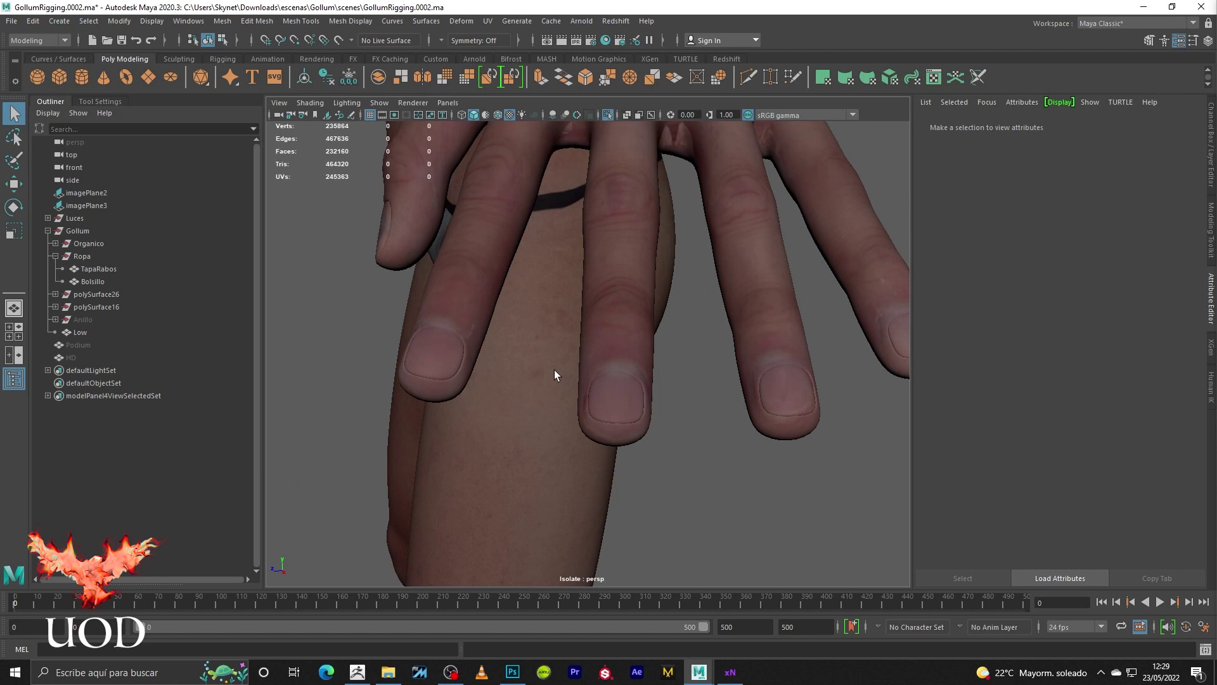
alt+drag(554, 371, 656, 362)
mouse_move(492, 321)
alt+mouse_down()
mouse_move(594, 345)
mouse_move(554, 315)
mouse_move(660, 507)
mouse_move(611, 428)
mouse_move(621, 396)
mouse_move(481, 389)
mouse_move(714, 437)
mouse_move(416, 336)
mouse_move(519, 348)
mouse_move(443, 299)
mouse_move(723, 408)
alt+mouse_up()
click(671, 366)
scroll(664, 364, down, 3)
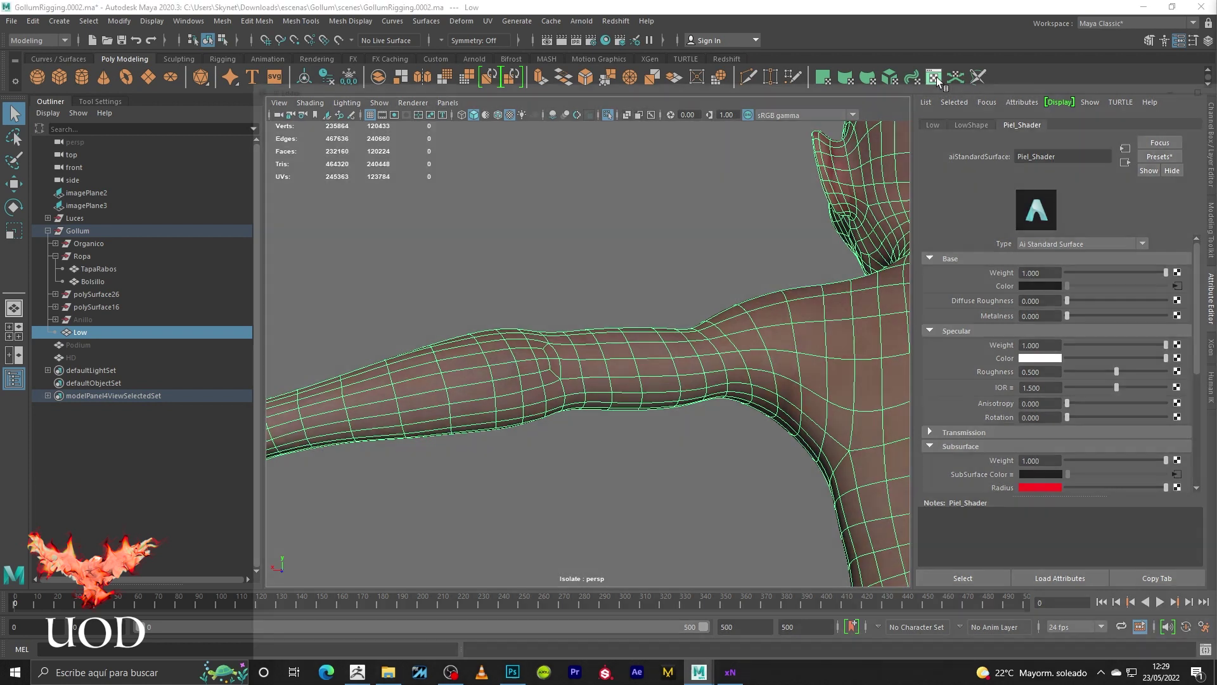
click(937, 77)
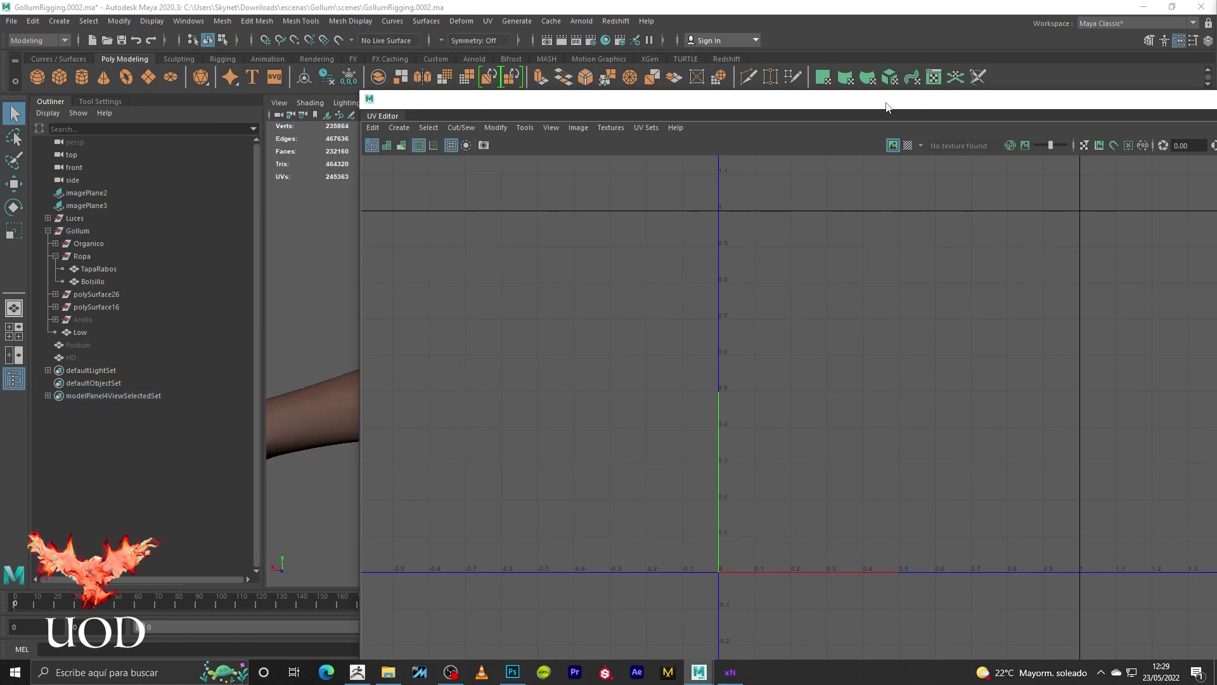
drag(886, 106, 1216, 109)
click(536, 349)
mouse_move(1143, 124)
mouse_down()
mouse_move(1045, 111)
mouse_move(933, 119)
mouse_up()
key(F10)
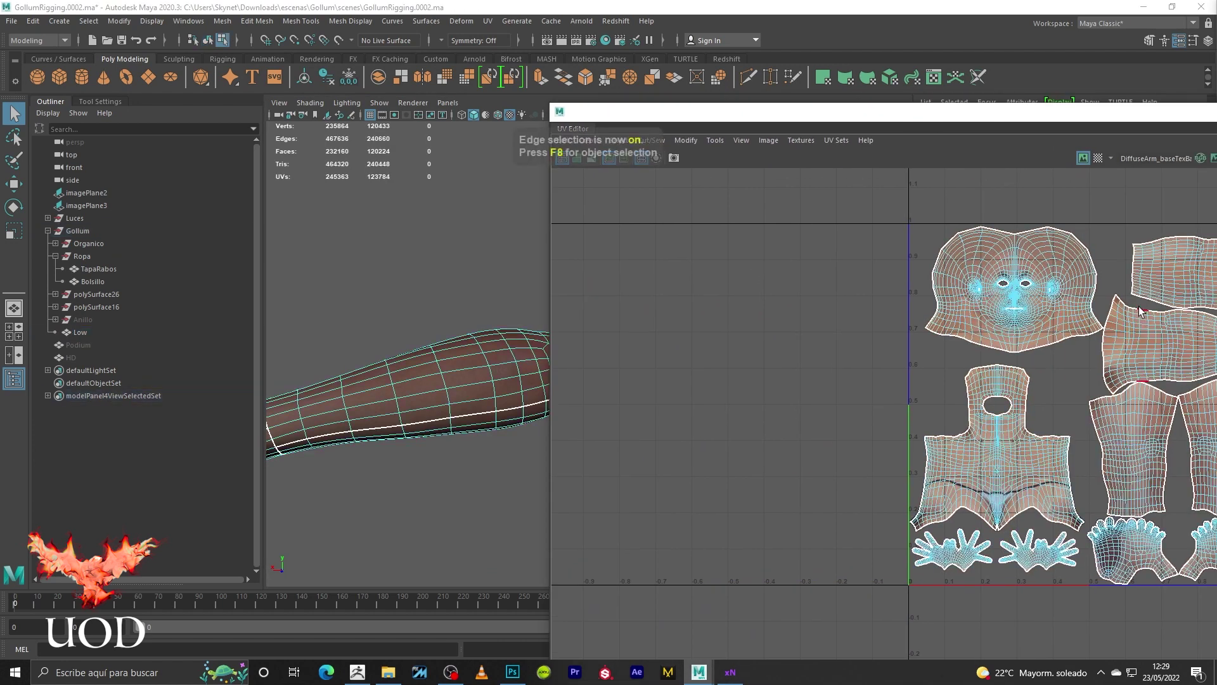
click(405, 422)
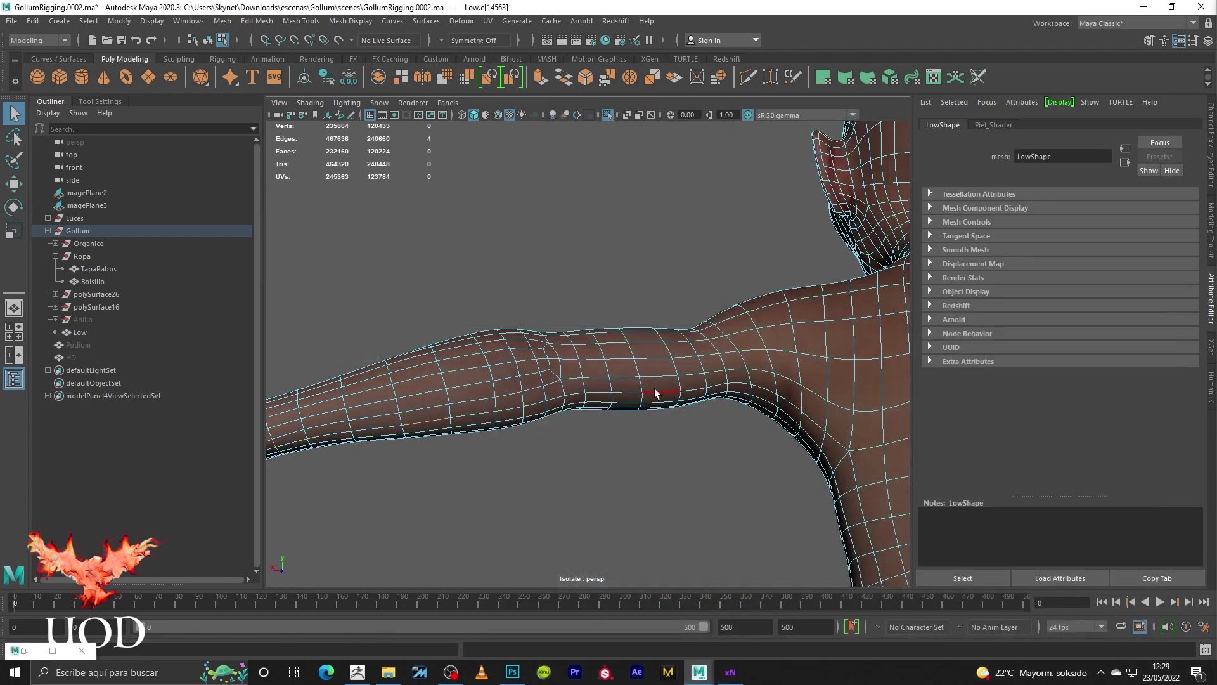
double_click(644, 393)
scroll(660, 392, up, 2)
scroll(587, 209, up, 4)
scroll(587, 209, up, 1)
key(F8)
click(637, 317)
scroll(638, 313, up, 2)
alt+drag(635, 232, 636, 210)
scroll(650, 348, up, 3)
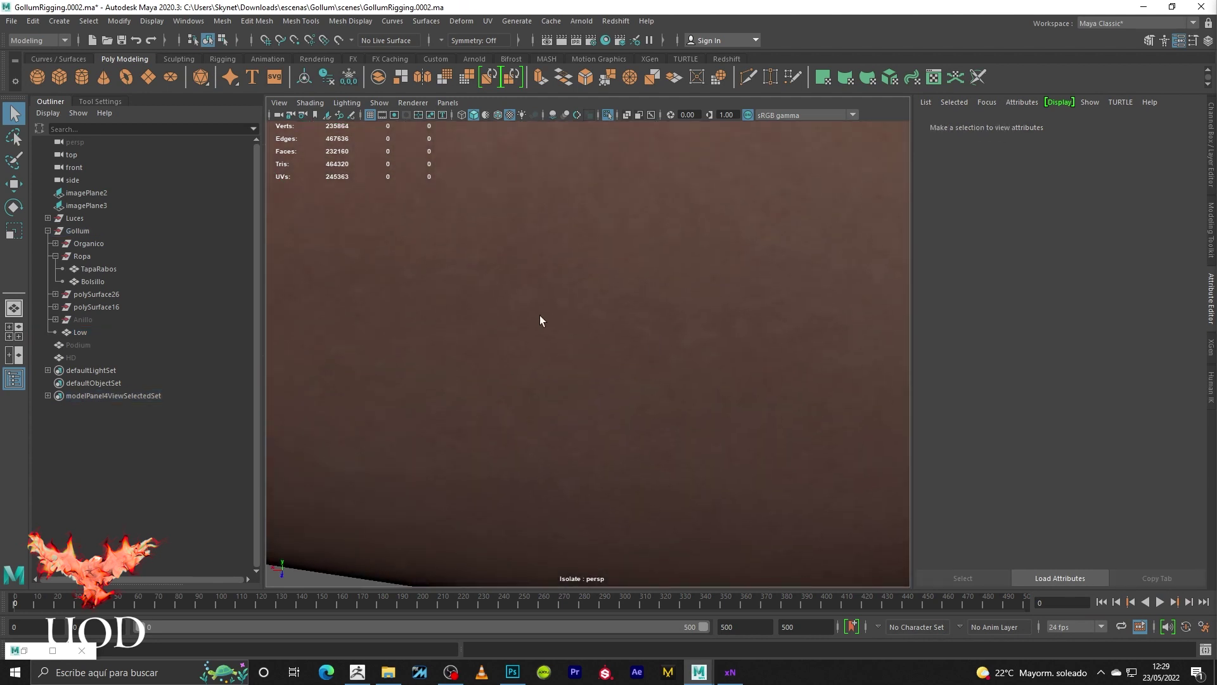
scroll(605, 301, down, 3)
scroll(612, 307, down, 2)
mouse_move(644, 367)
alt+mouse_down()
mouse_move(551, 411)
mouse_move(561, 438)
mouse_move(535, 370)
mouse_move(719, 359)
mouse_move(527, 352)
alt+mouse_up()
scroll(560, 326, up, 3)
scroll(630, 315, up, 3)
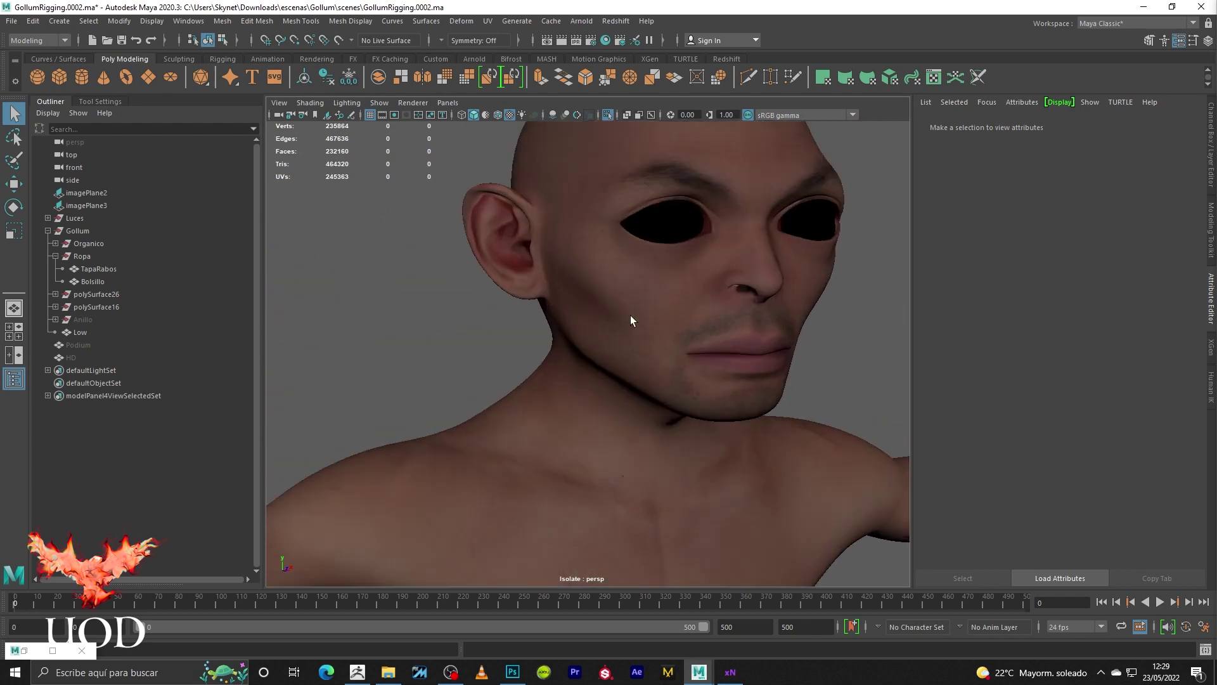
mouse_move(690, 174)
alt+mouse_down()
mouse_move(720, 250)
mouse_move(588, 222)
alt+mouse_up()
- View the face in three-quarter, then pull back to the neck, chest and abdomen
mouse_move(698, 235)
alt+mouse_down()
mouse_move(674, 263)
mouse_move(652, 254)
alt+mouse_up()
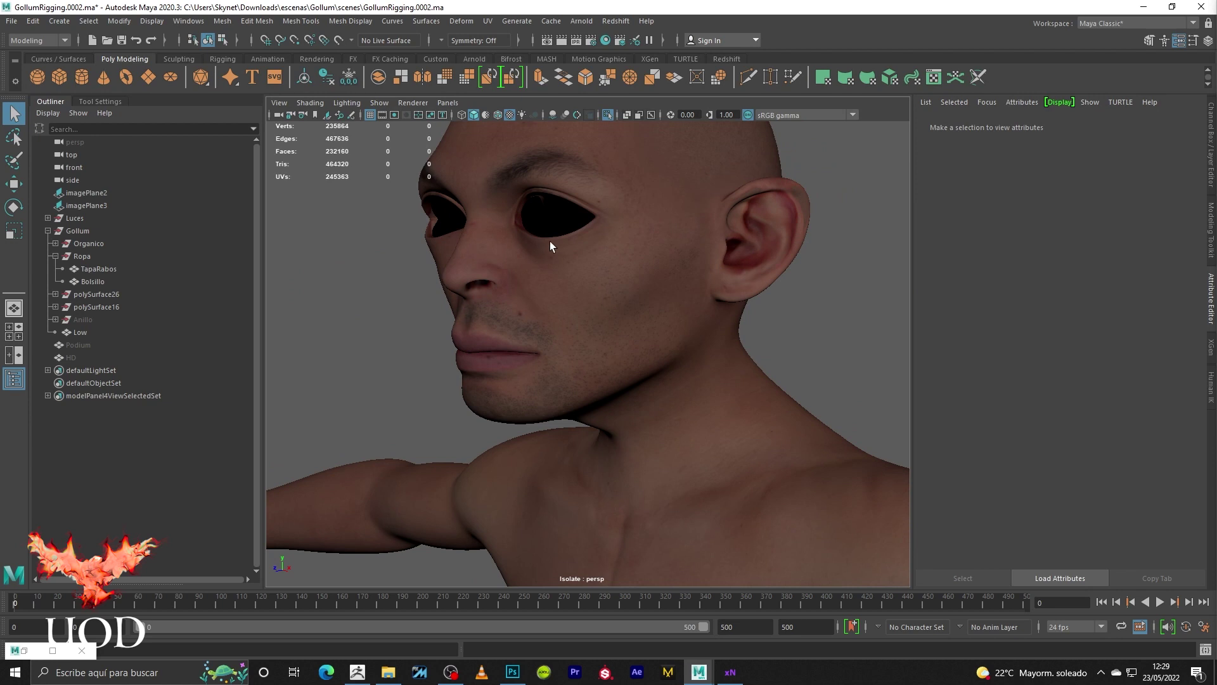
scroll(553, 238, down, 2)
mouse_move(552, 237)
alt+mouse_down()
mouse_move(650, 356)
mouse_move(689, 354)
alt+mouse_up()
alt+middle_drag(636, 410, 762, 220)
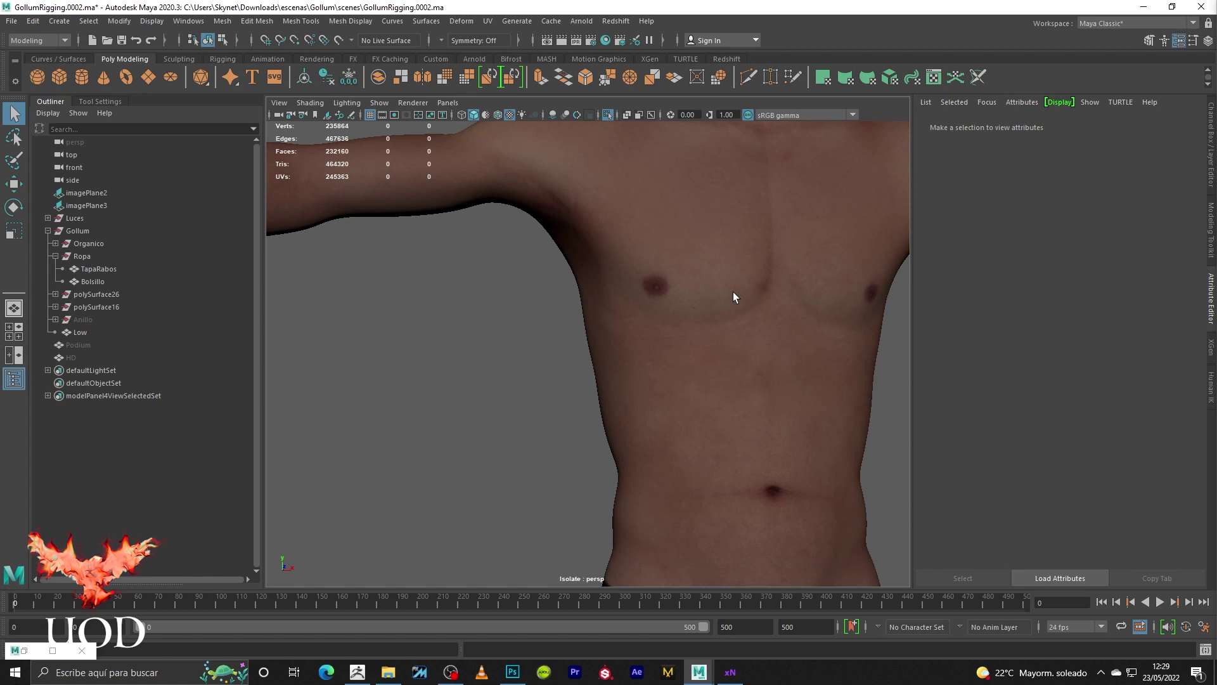
scroll(732, 295, down, 3)
- Orbit around the left arm, hip and hand, ending at the front of the torso
alt+middle_drag(562, 318, 816, 324)
scroll(562, 314, up, 2)
alt+drag(561, 315, 693, 345)
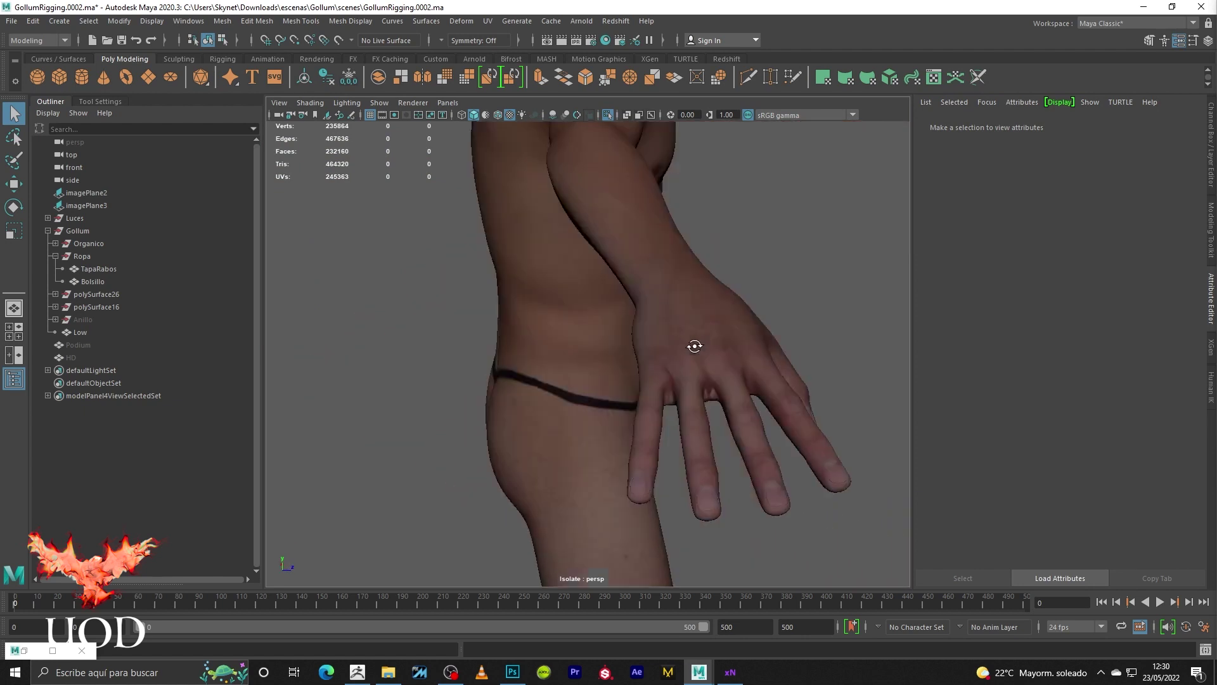
alt+middle_drag(693, 346, 712, 337)
scroll(712, 337, up, 3)
alt+drag(596, 310, 652, 272)
scroll(652, 272, down, 5)
mouse_move(706, 334)
alt+mouse_down()
mouse_move(535, 311)
mouse_move(338, 337)
alt+mouse_up()
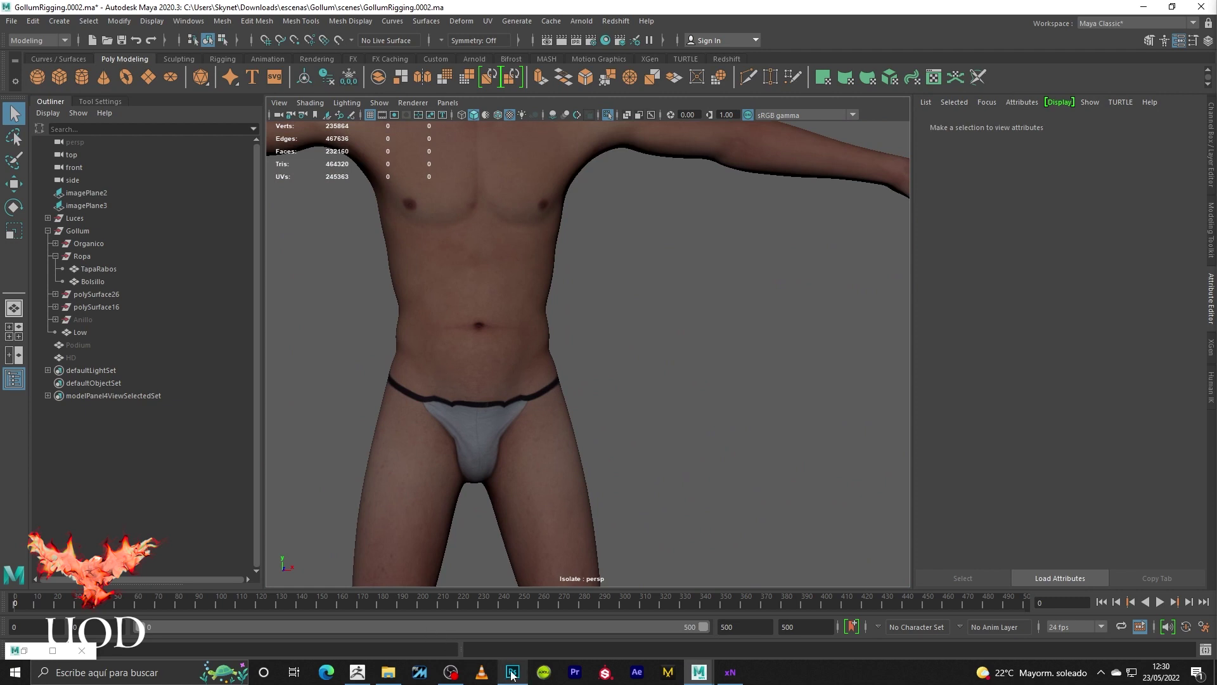
click(512, 672)
alt+scroll(630, 291, up, 5)
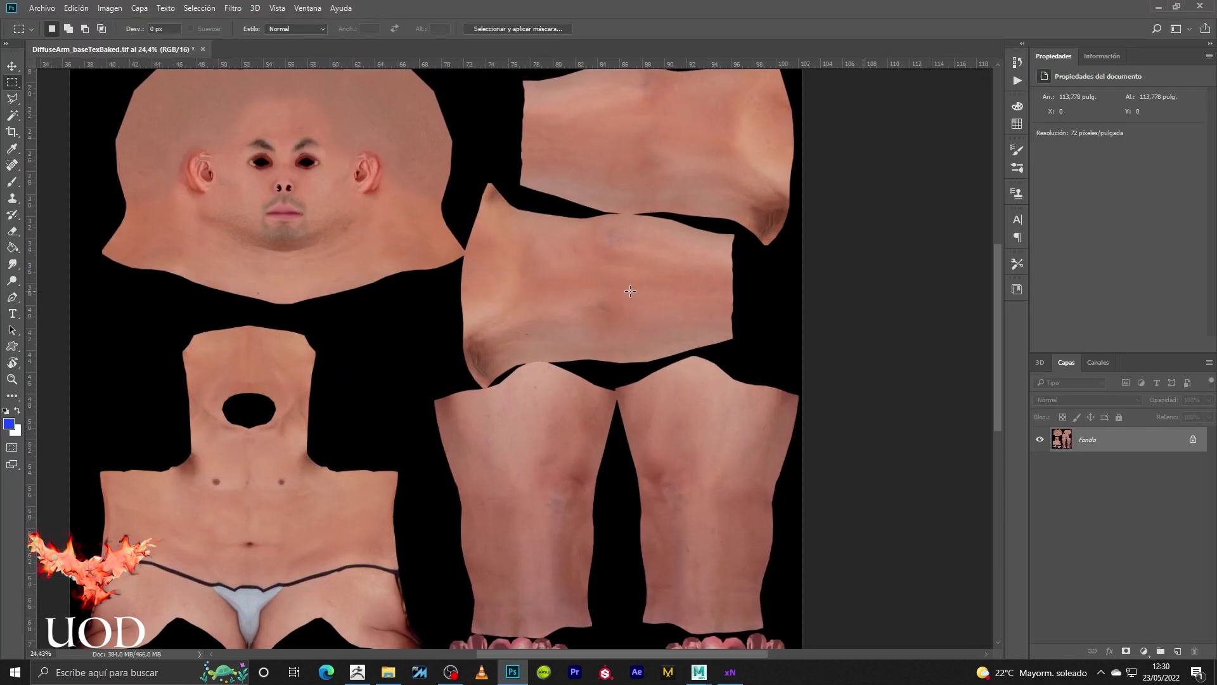
alt+scroll(630, 291, up, 5)
alt+scroll(630, 291, up, 3)
alt+scroll(614, 285, up, 2)
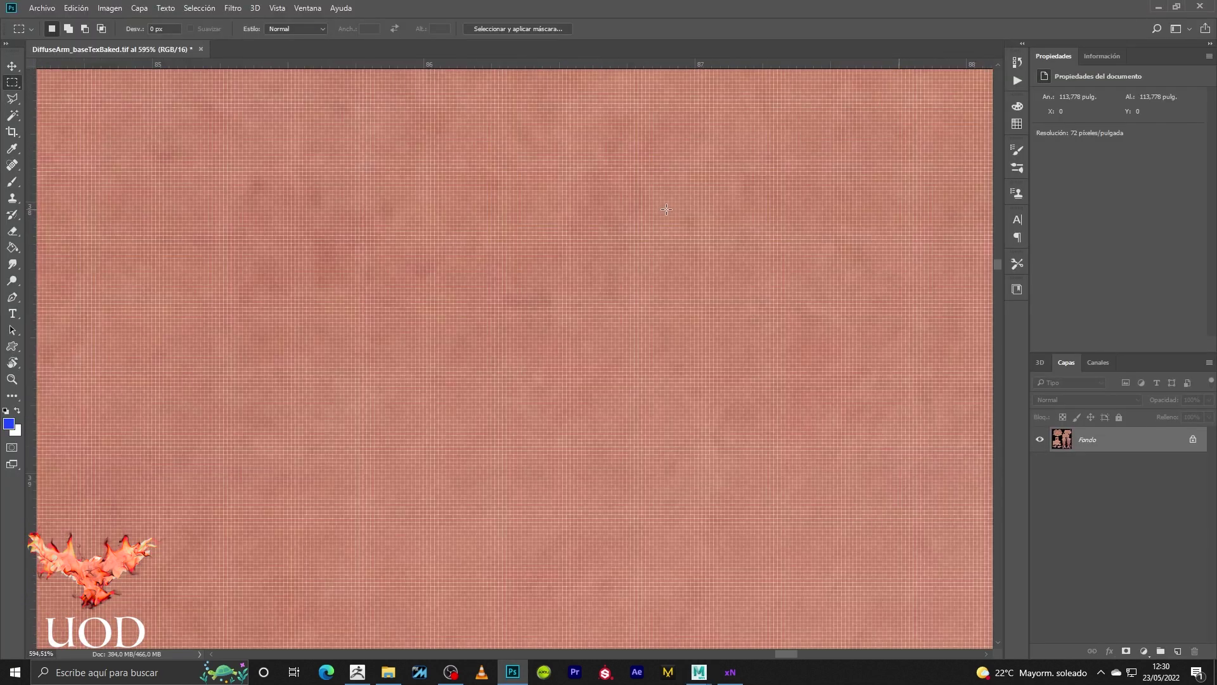
alt+scroll(666, 221, down, 2)
alt+scroll(666, 221, down, 2)
click(109, 7)
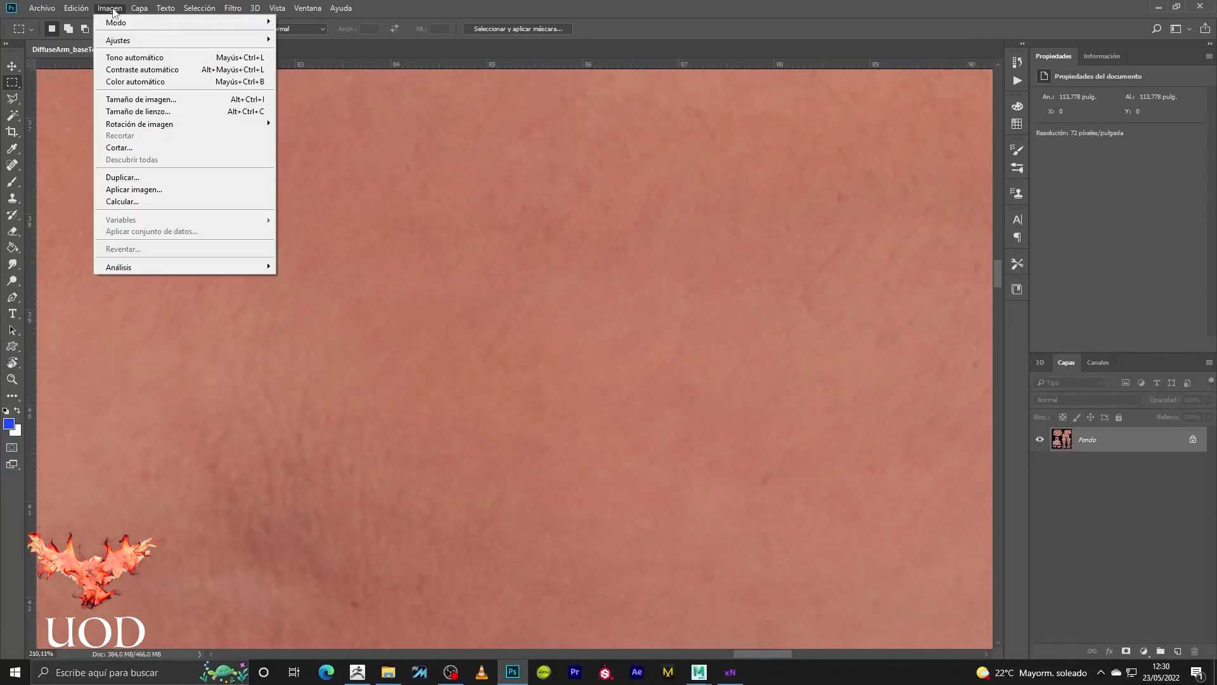
click(176, 100)
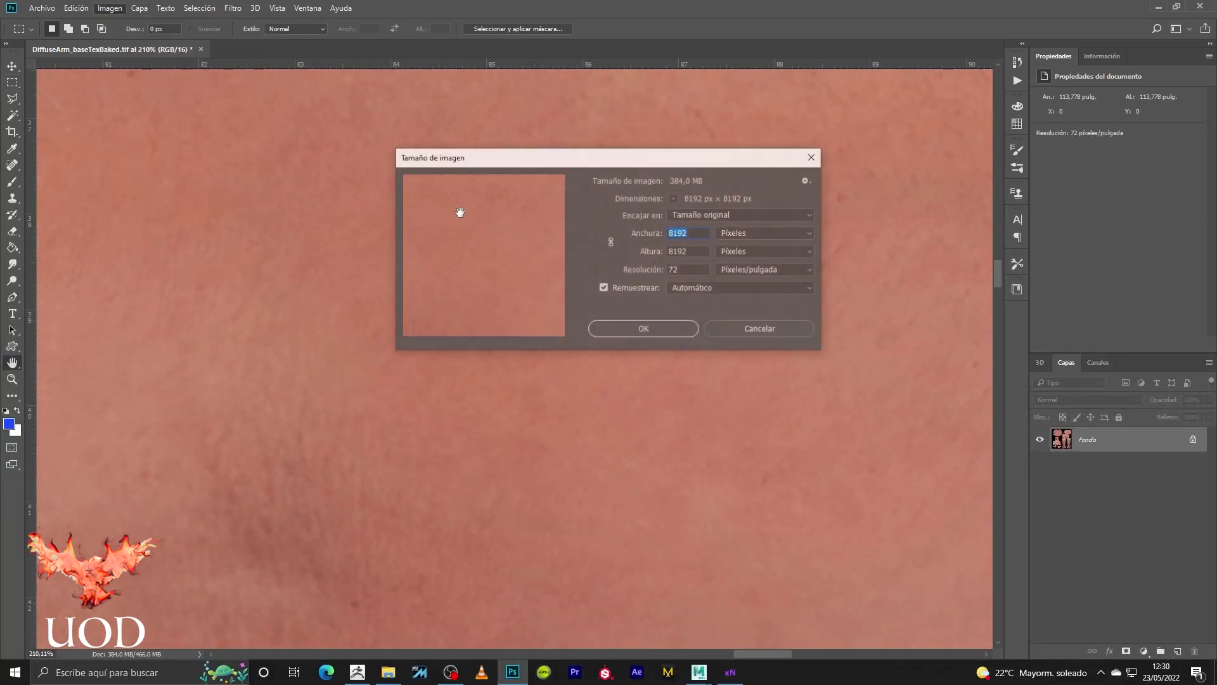
click(765, 331)
alt+scroll(489, 345, down, 2)
alt+scroll(490, 345, down, 2)
alt+scroll(489, 345, down, 2)
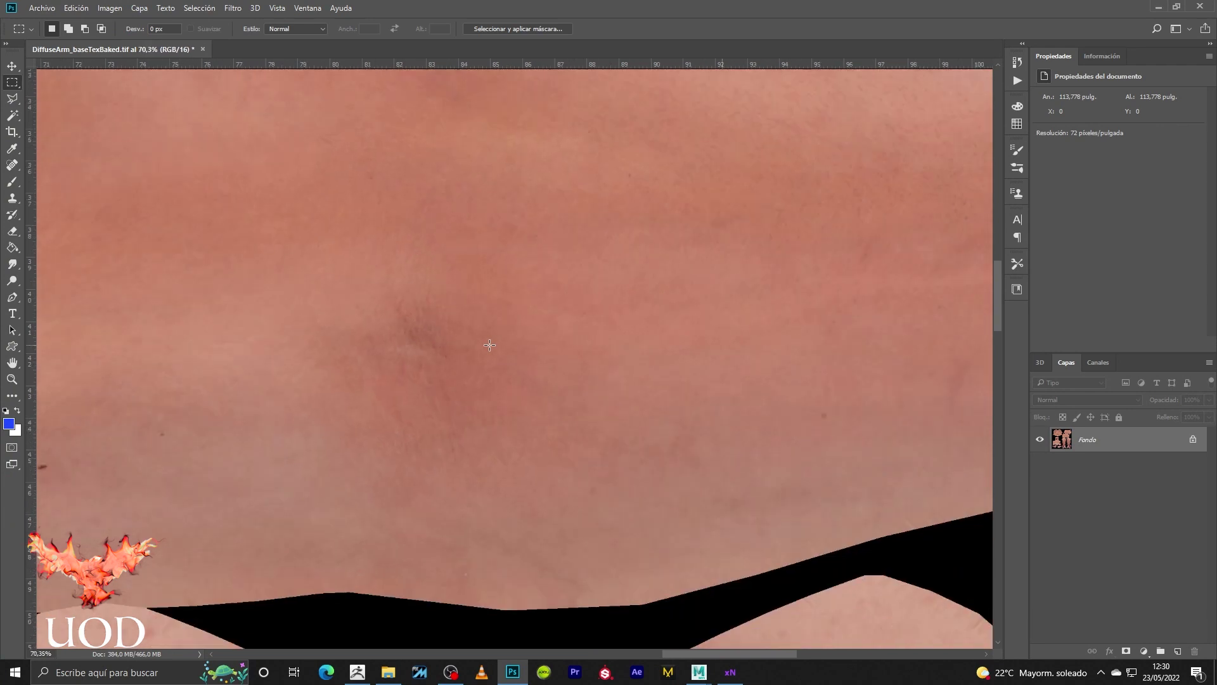
alt+scroll(489, 345, down, 3)
alt+scroll(490, 344, down, 2)
alt+scroll(636, 329, down, 1)
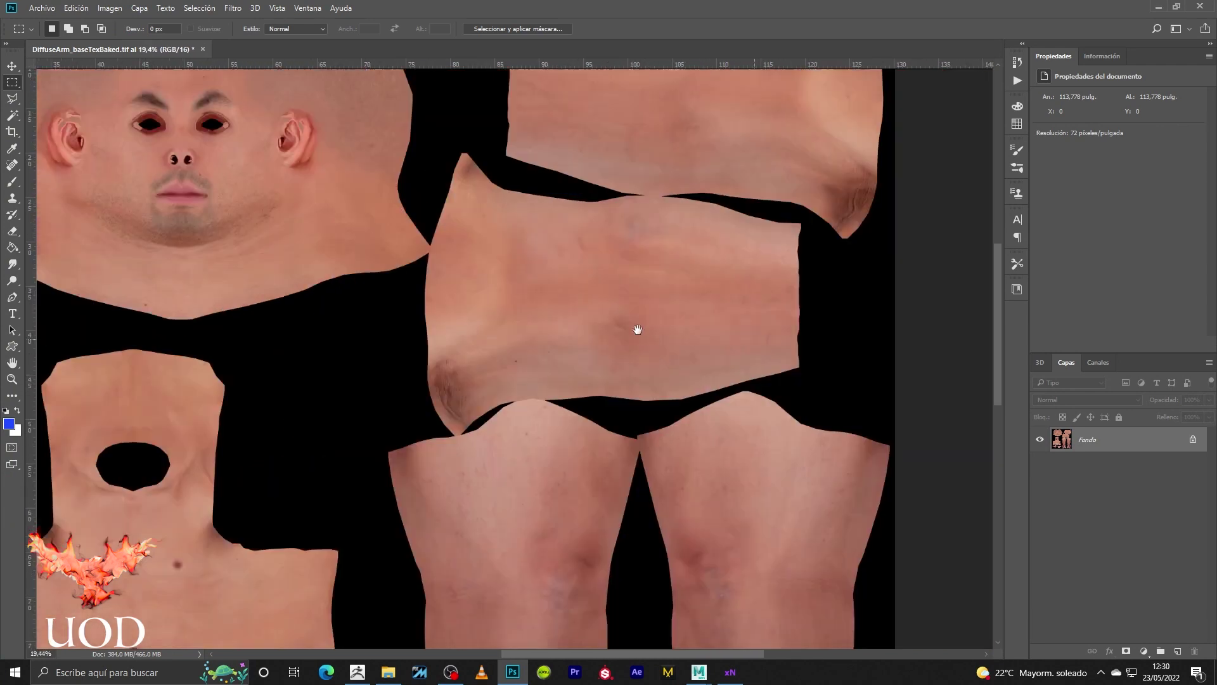
alt+scroll(656, 327, down, 1)
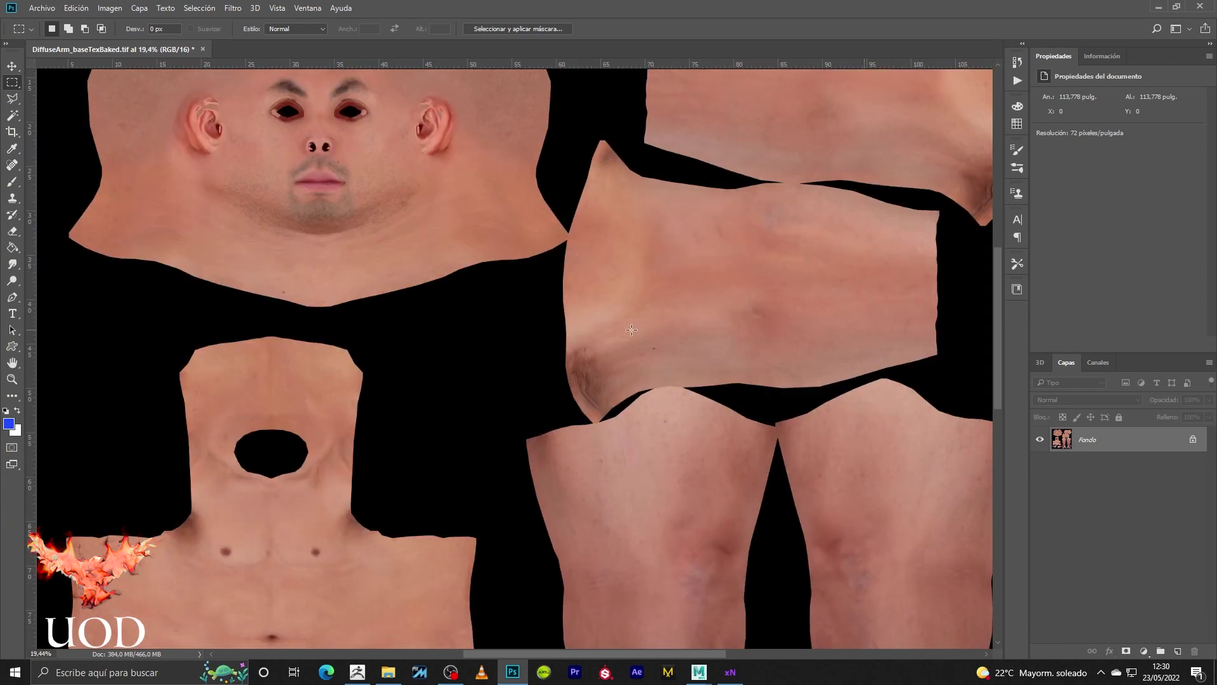
click(1158, 7)
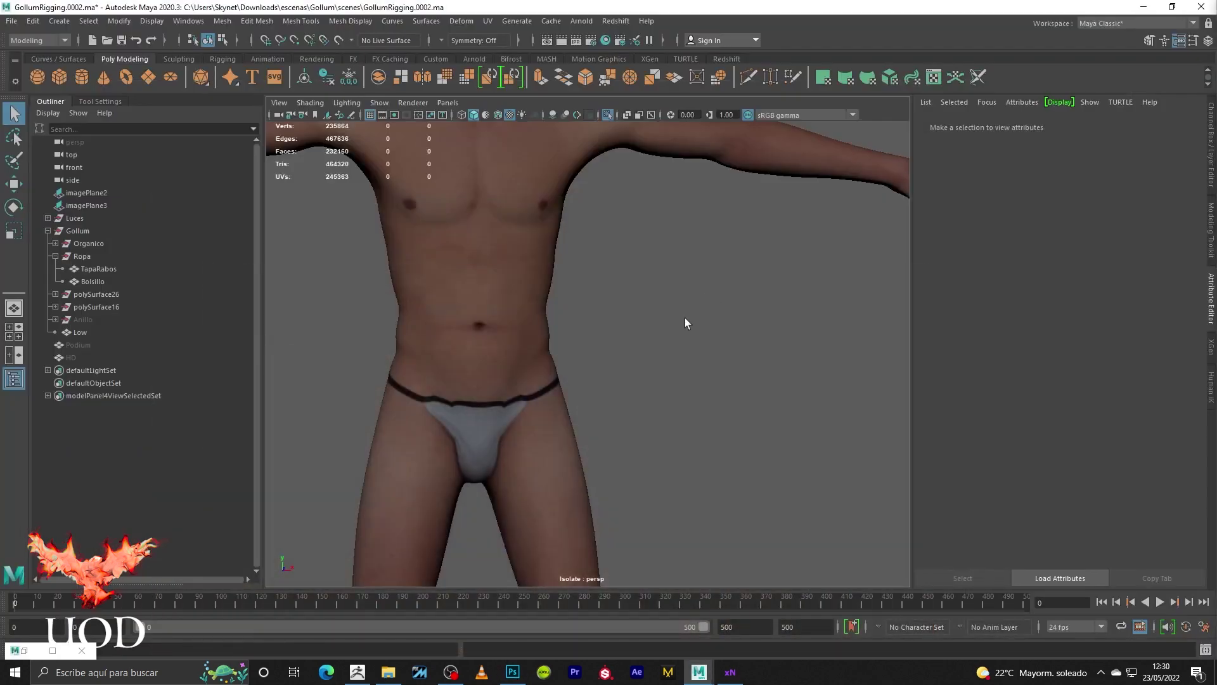
- Zoom in close on the textured feet and toes
mouse_move(640, 432)
alt+middle_down()
mouse_move(640, 179)
mouse_move(595, 219)
alt+middle_up()
mouse_move(595, 219)
alt+mouse_down()
mouse_move(584, 356)
mouse_move(617, 381)
alt+mouse_up()
scroll(617, 381, up, 5)
scroll(720, 234, up, 3)
scroll(669, 436, up, 3)
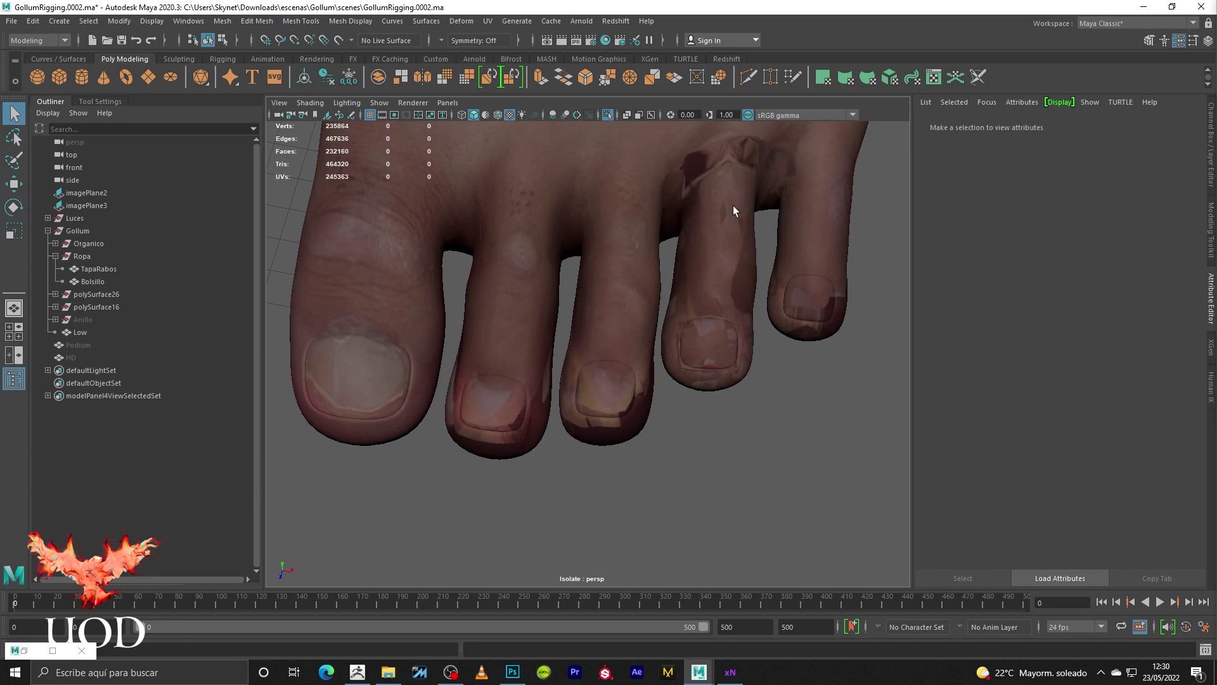
scroll(732, 206, down, 2)
click(690, 211)
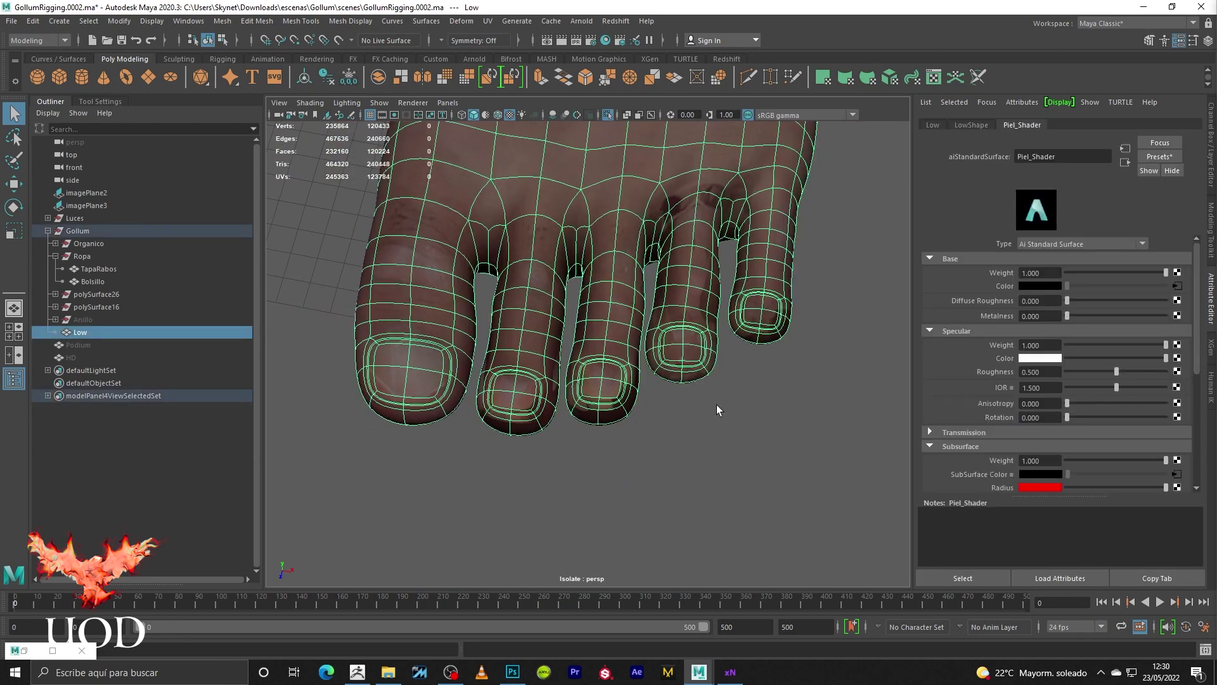
click(716, 404)
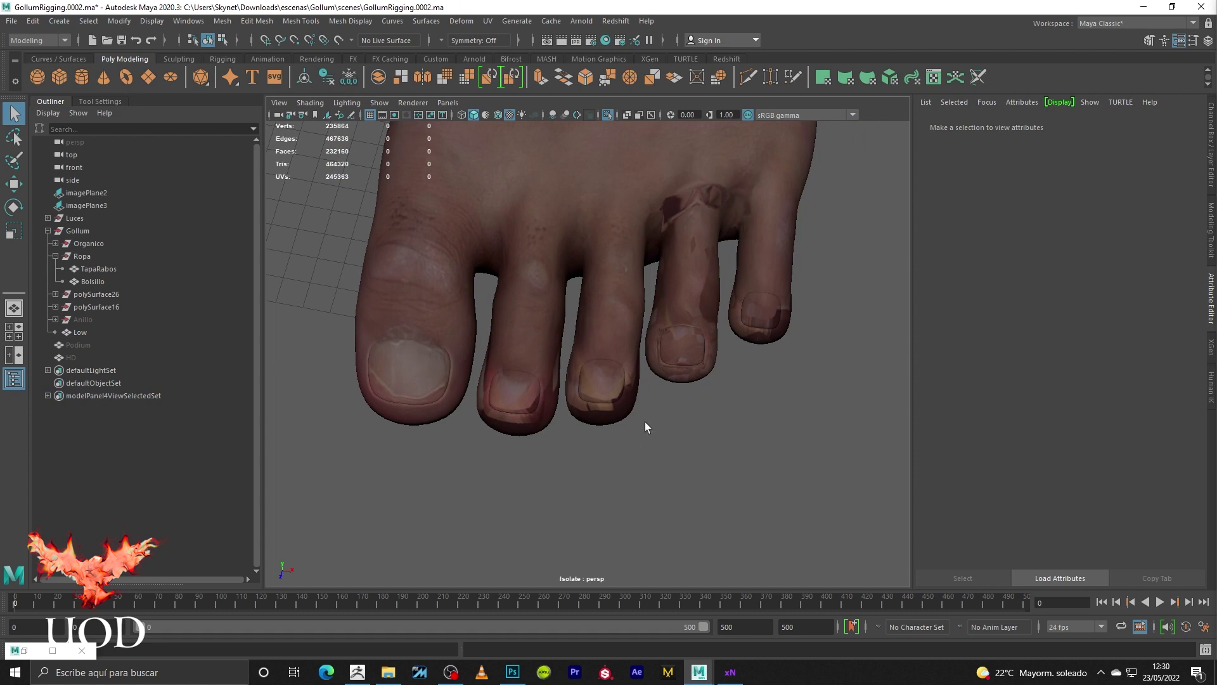
- Orbit under the feet to inspect the soles, heel and ankle
scroll(645, 421, down, 5)
mouse_move(644, 421)
alt+mouse_down()
mouse_move(588, 430)
mouse_move(644, 381)
mouse_move(728, 361)
mouse_move(636, 321)
mouse_move(658, 380)
mouse_move(722, 320)
mouse_move(733, 331)
alt+mouse_up()
scroll(530, 367, up, 3)
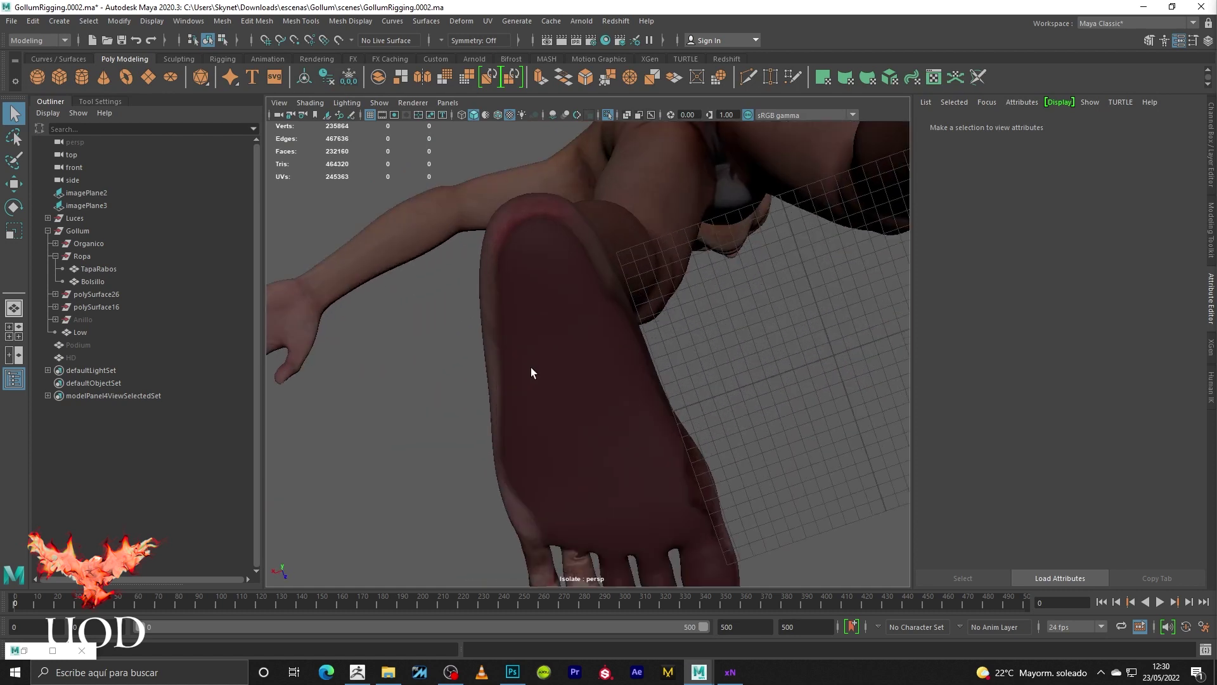
scroll(532, 367, up, 3)
scroll(513, 311, up, 2)
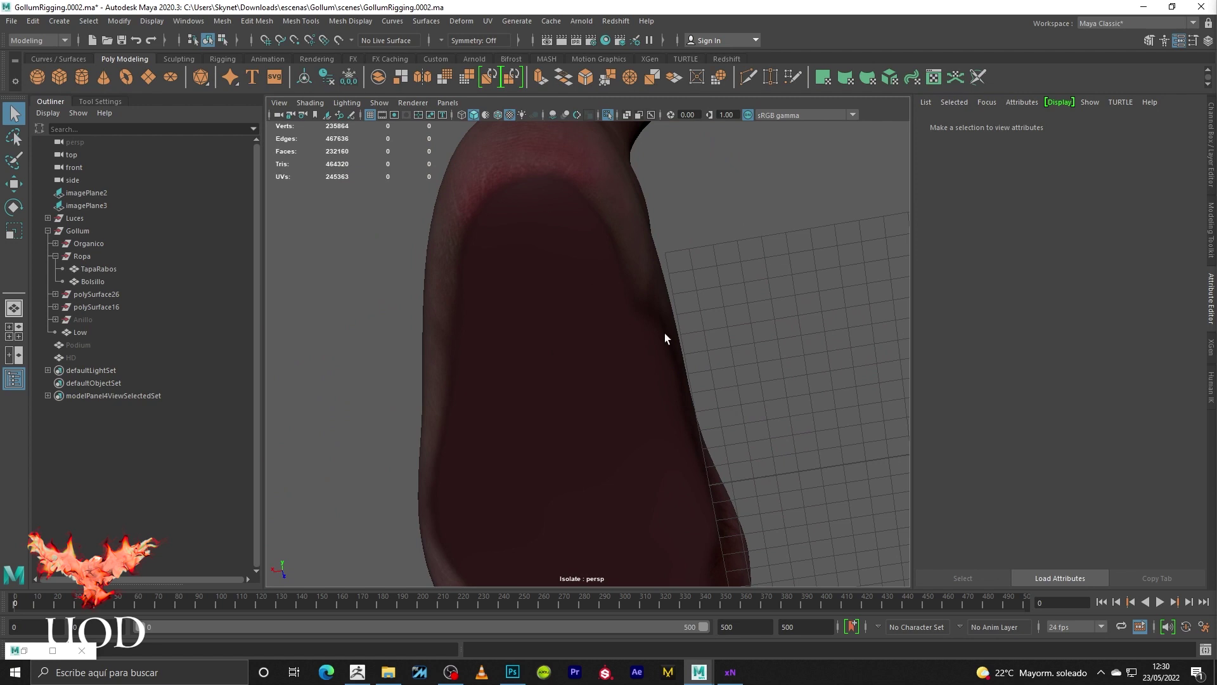
mouse_move(649, 258)
alt+mouse_down()
mouse_move(665, 320)
mouse_move(720, 326)
mouse_move(652, 389)
mouse_move(593, 327)
alt+mouse_up()
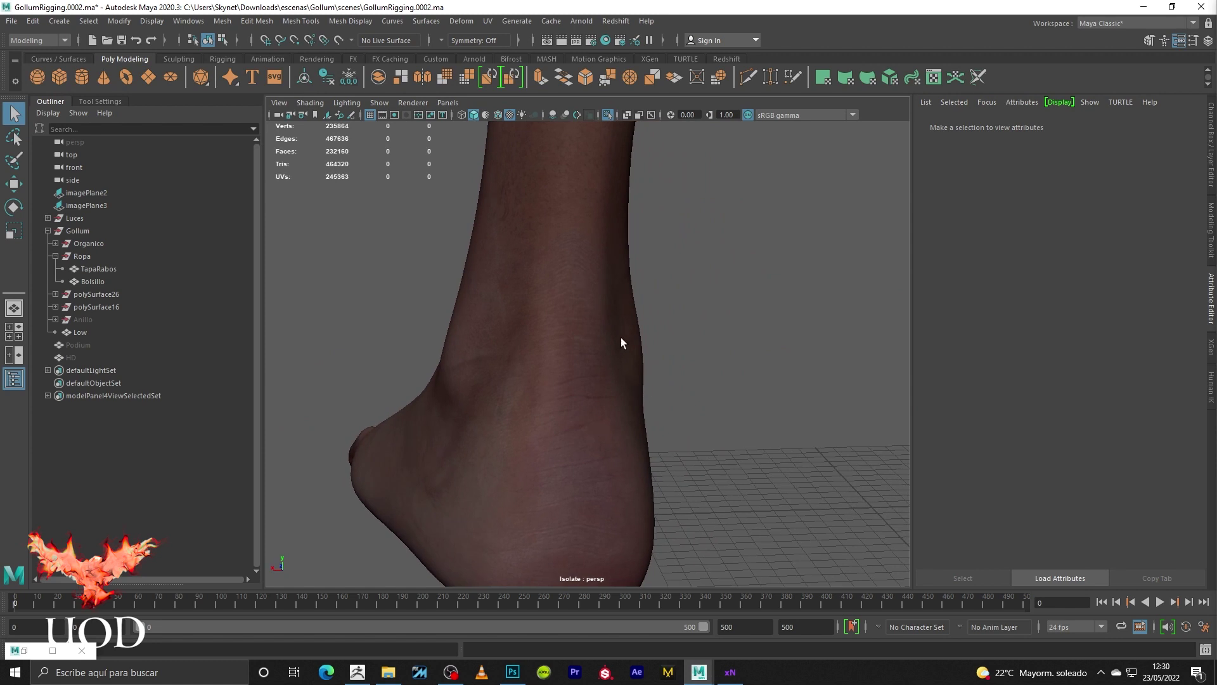
- Frame the whole character and orbit to a full front view
key(f)
mouse_move(601, 424)
alt+mouse_down()
mouse_move(695, 459)
mouse_move(805, 445)
mouse_move(763, 399)
mouse_move(758, 370)
alt+mouse_up()
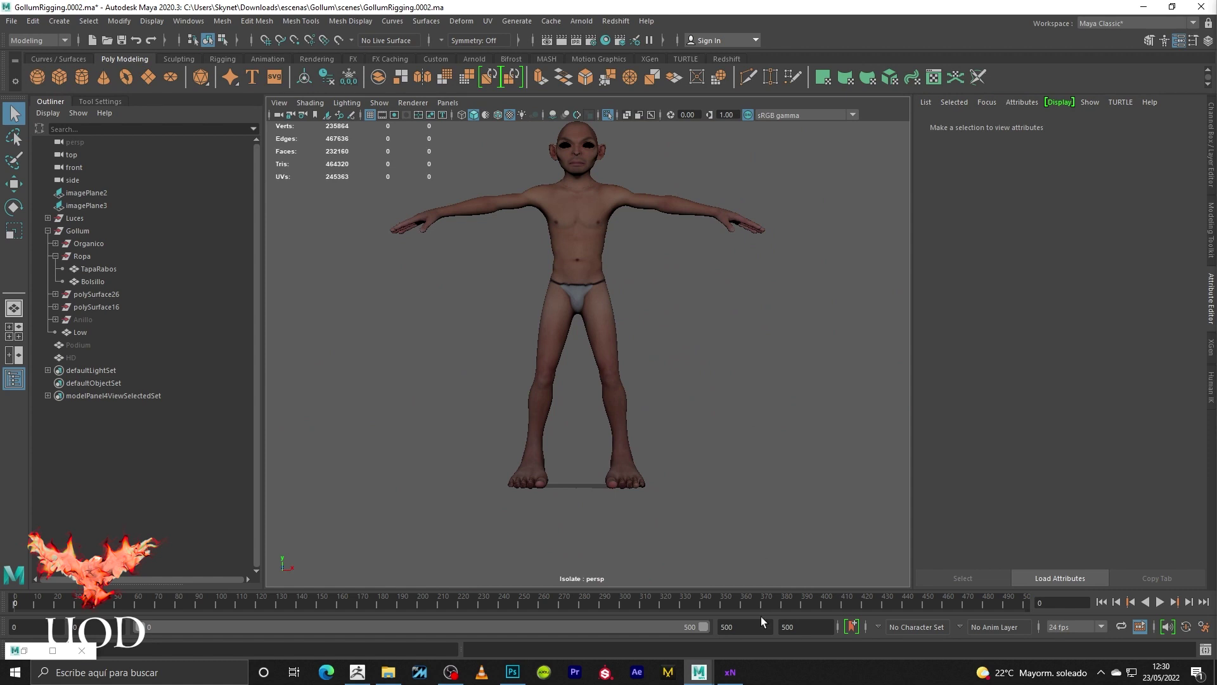
click(730, 672)
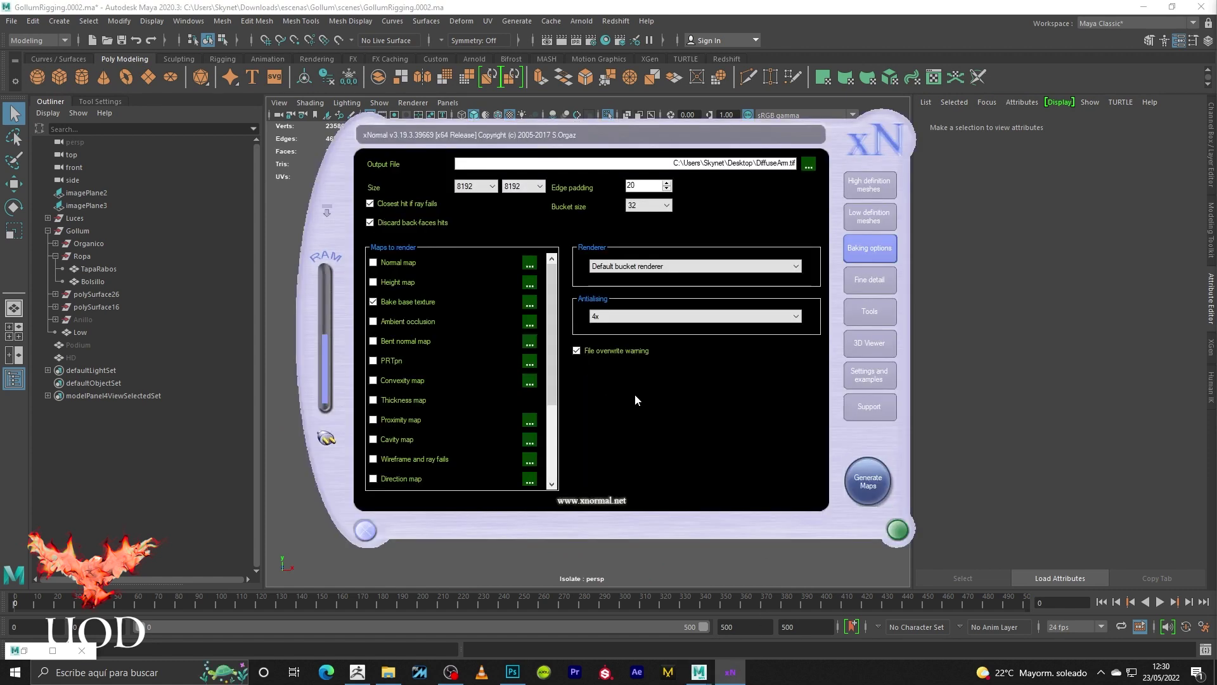
click(865, 187)
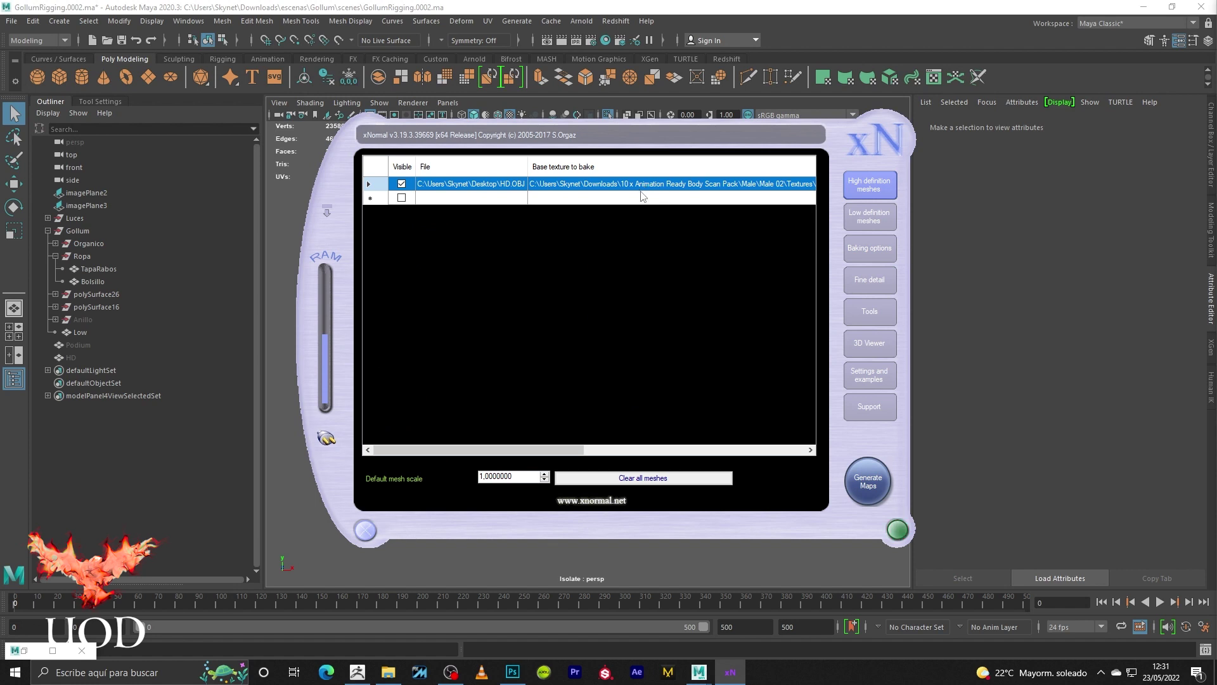
click(857, 259)
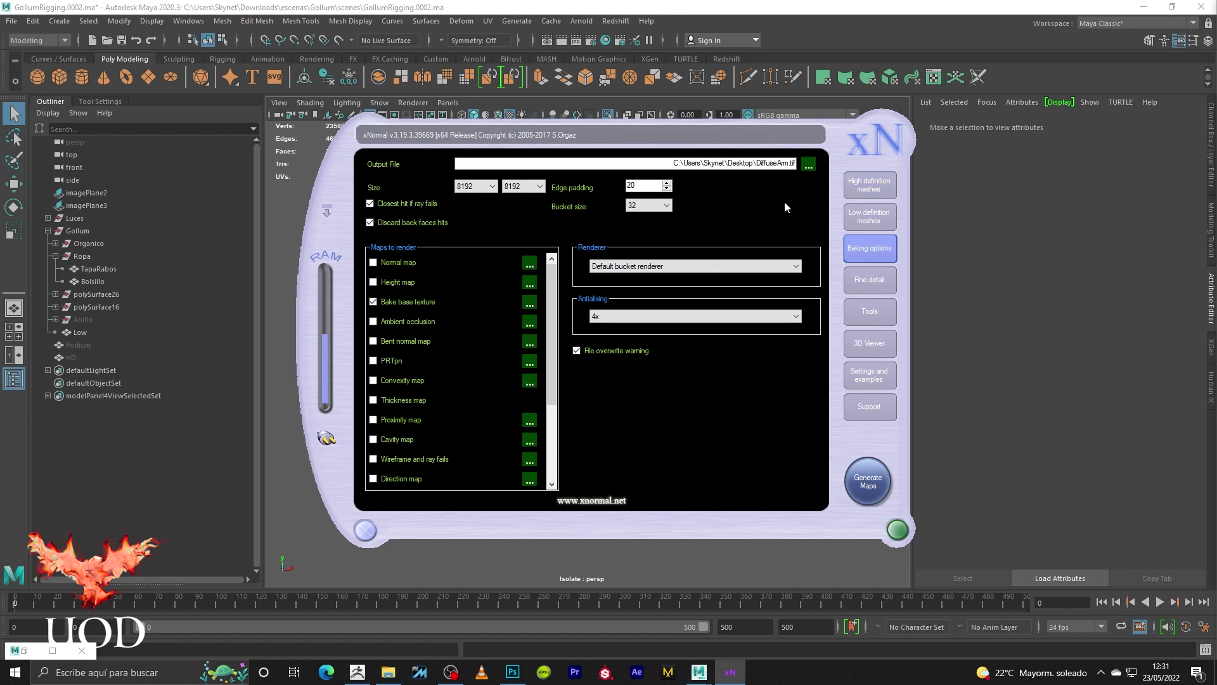
- Return to Maya and dolly in to a frontal close-up of the chest, abdomen and underwear
click(762, 561)
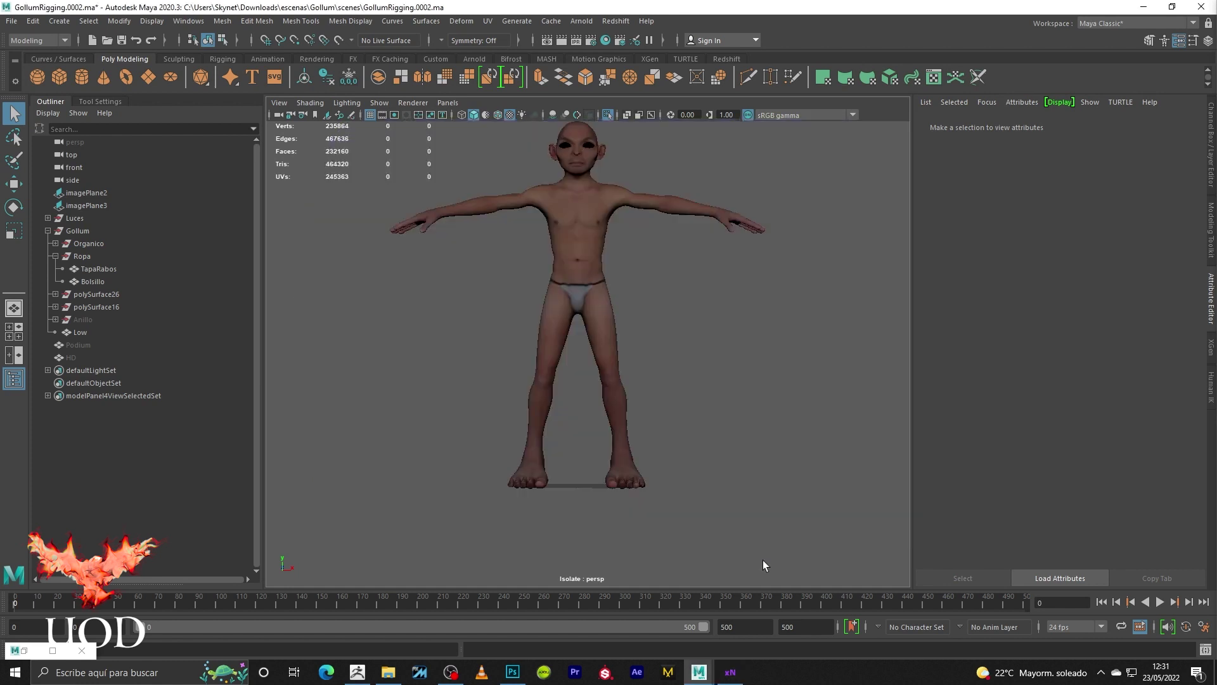
scroll(634, 273, up, 5)
mouse_move(633, 273)
alt+mouse_down()
mouse_move(665, 381)
mouse_move(657, 282)
alt+mouse_up()
scroll(657, 281, up, 3)
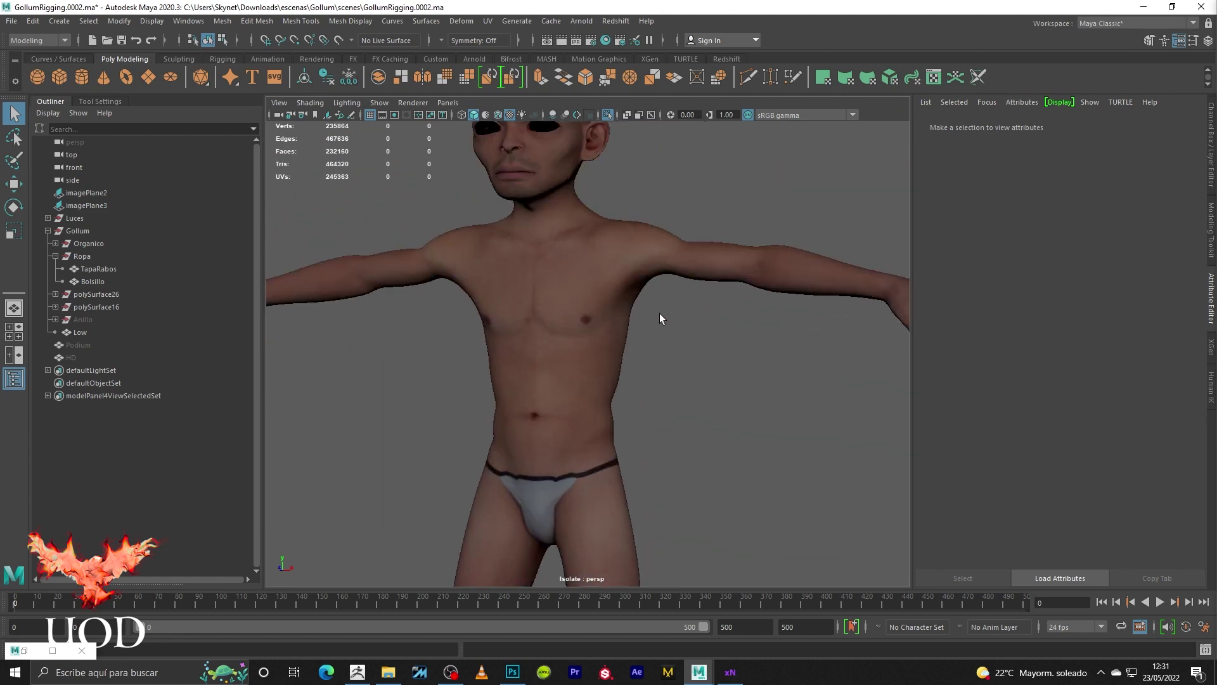
scroll(668, 344, up, 3)
alt+middle_drag(667, 345, 711, 313)
scroll(740, 333, up, 2)
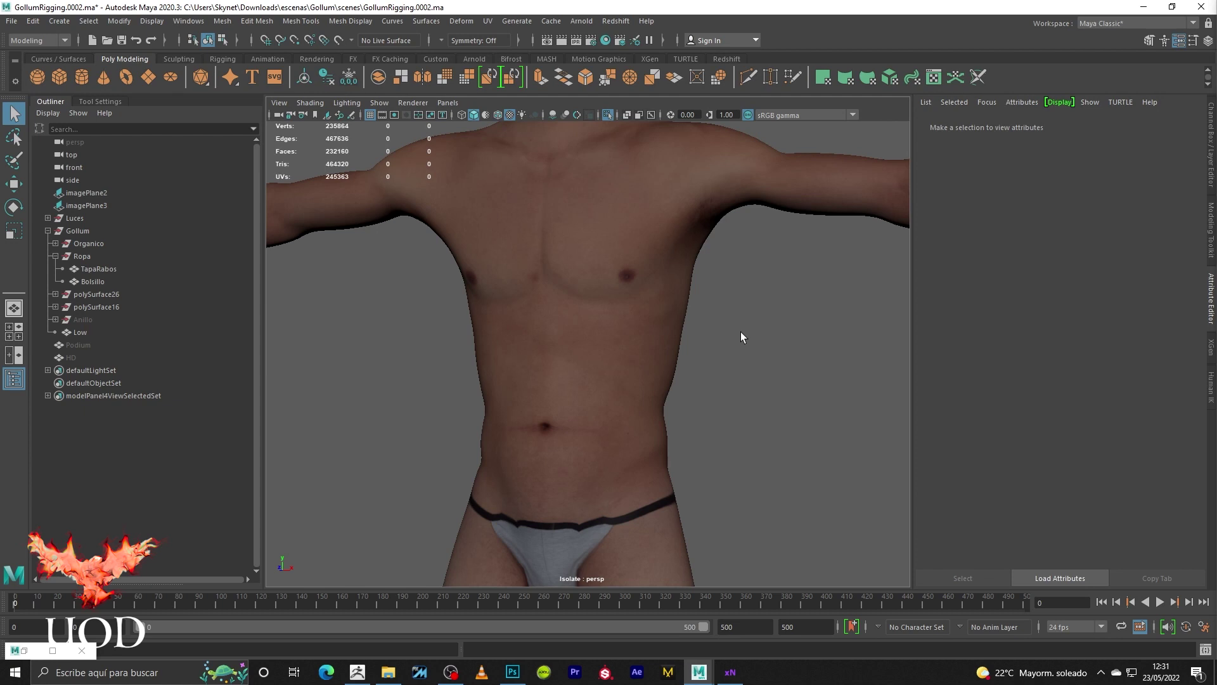
alt+middle_drag(741, 332, 750, 369)
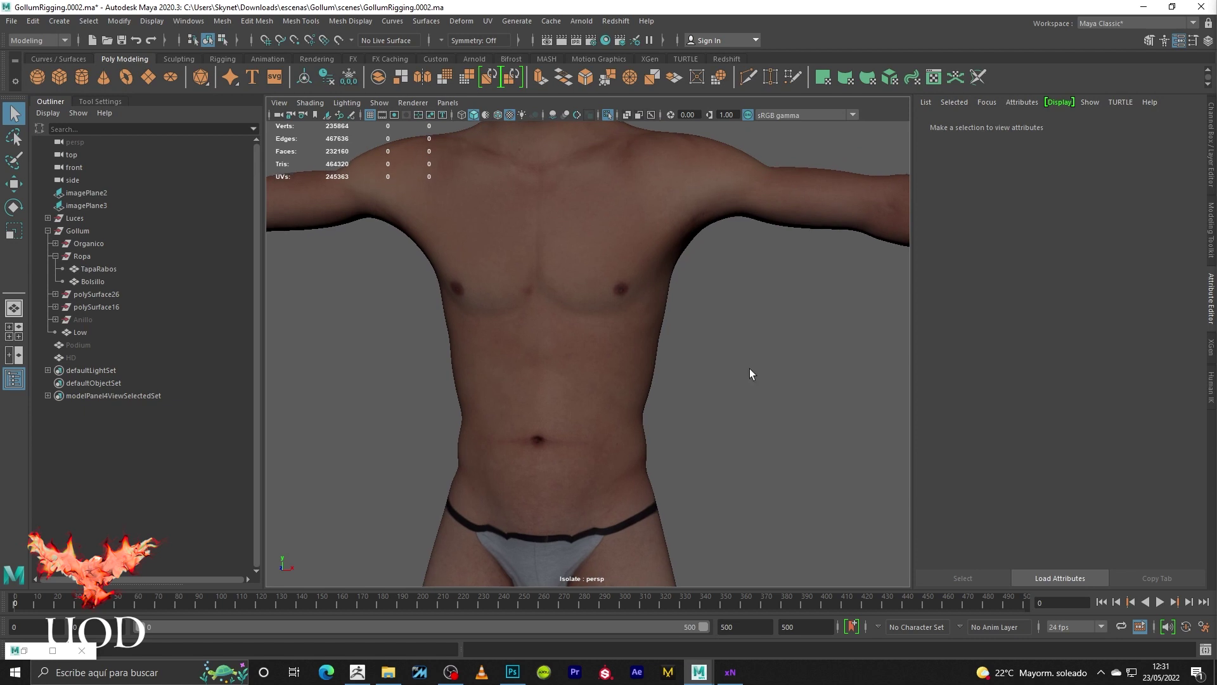